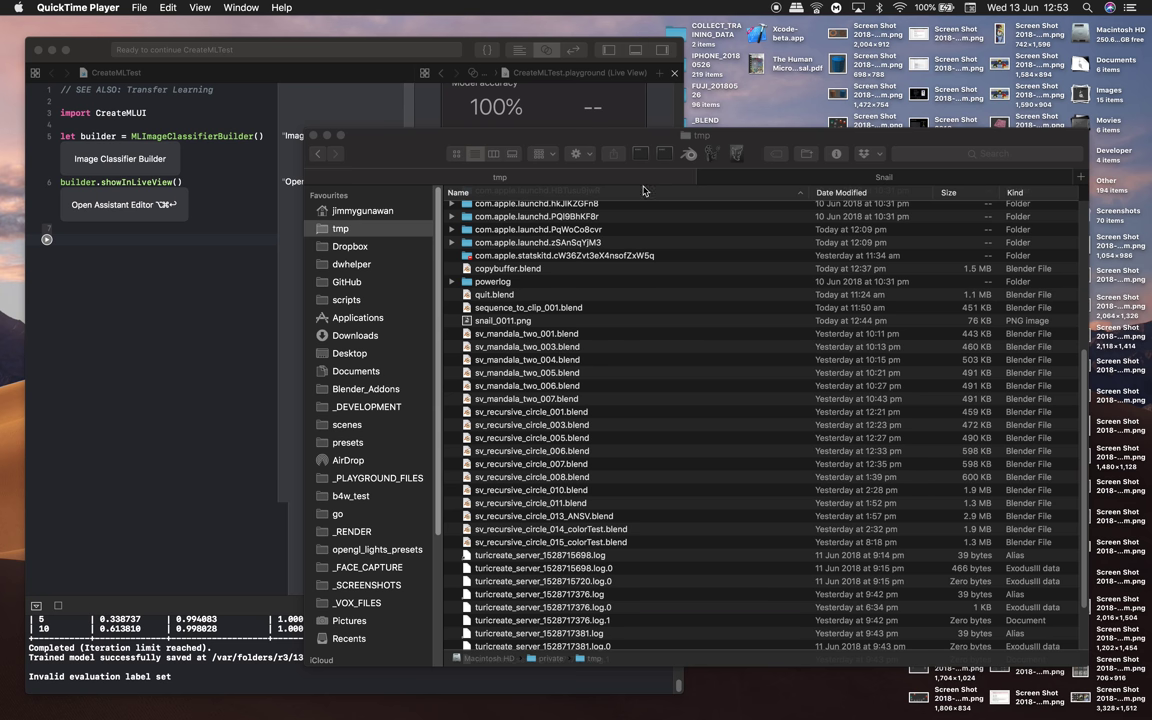
Step: Bring the CreateMLTest playground forward and review the image classifier's predictions up to the model accuracy header
{"action": "left_click_drag", "start_coordinate": [730, 140], "coordinate": [739, 154]}
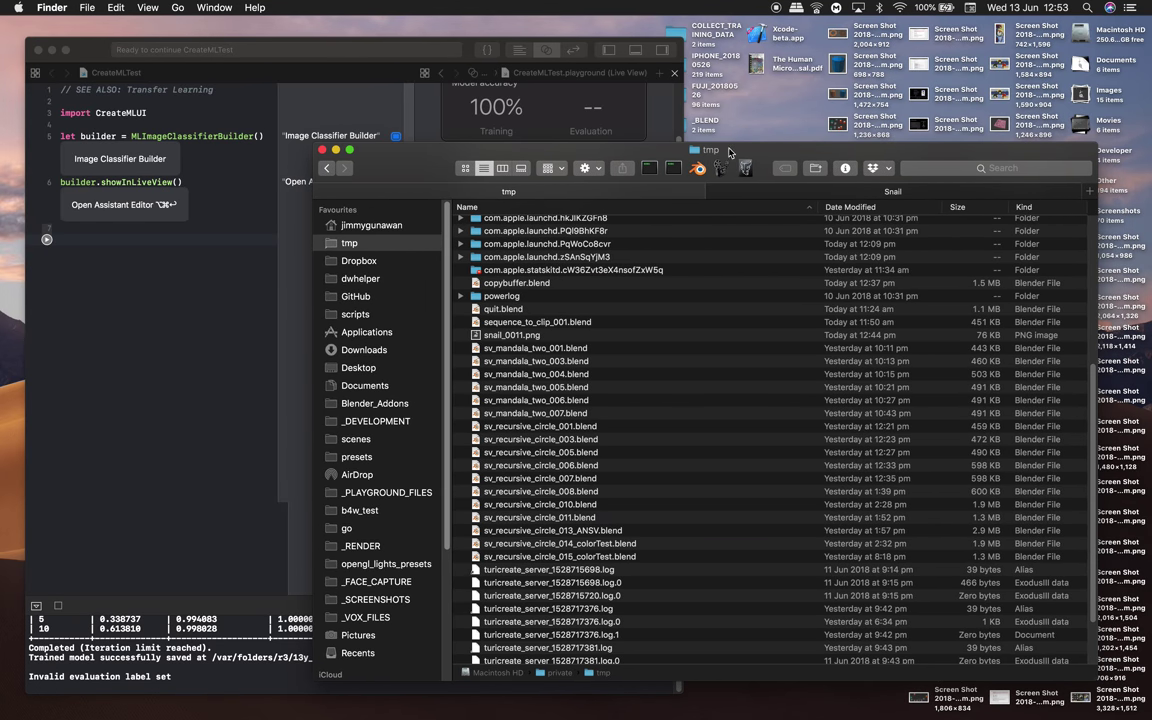
{"action": "left_click", "coordinate": [470, 64]}
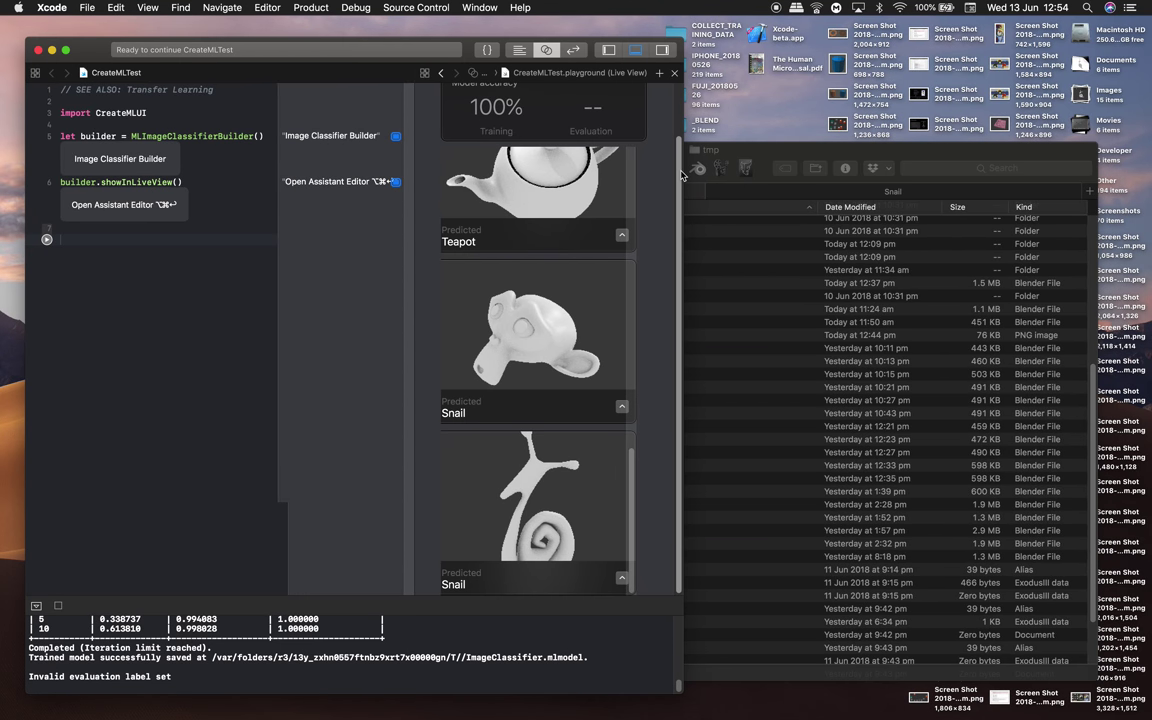
{"action": "scroll", "coordinate": [681, 166], "scroll_direction": "up", "scroll_amount": 2}
{"action": "left_click", "coordinate": [760, 158]}
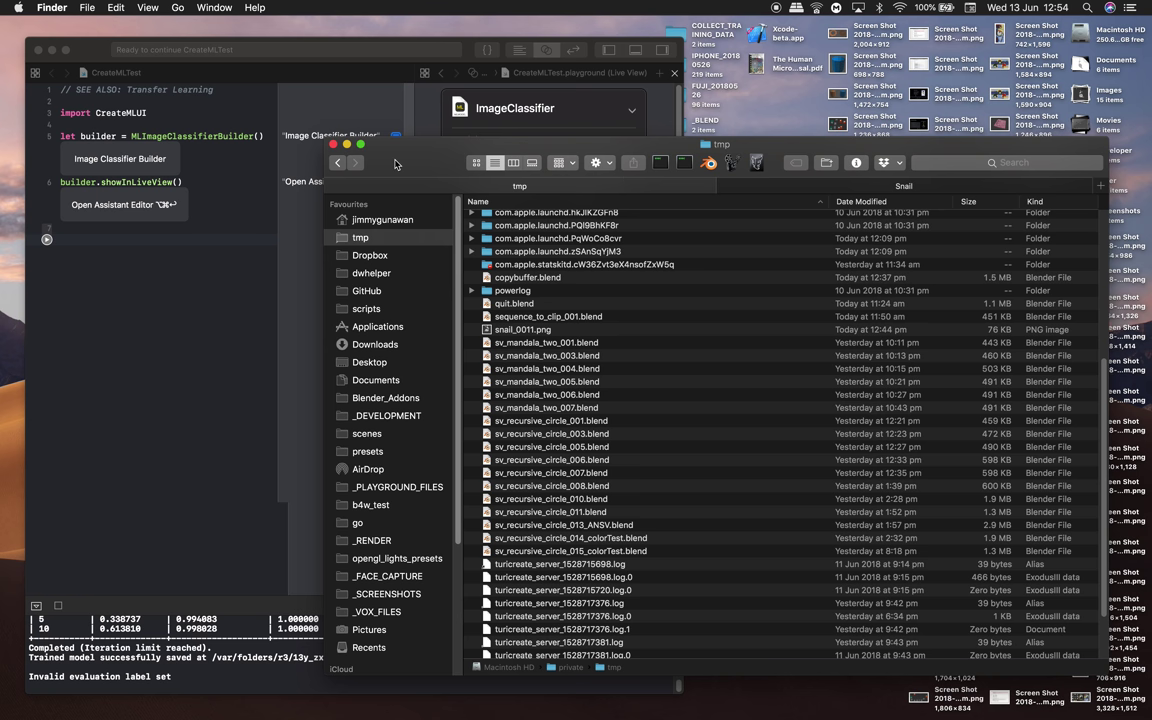
Step: Launch Blender and open the recent file ANSV_MatrixCamera_013.blend
{"action": "left_click_drag", "start_coordinate": [324, 138], "coordinate": [382, 156]}
{"action": "left_click", "coordinate": [718, 181]}
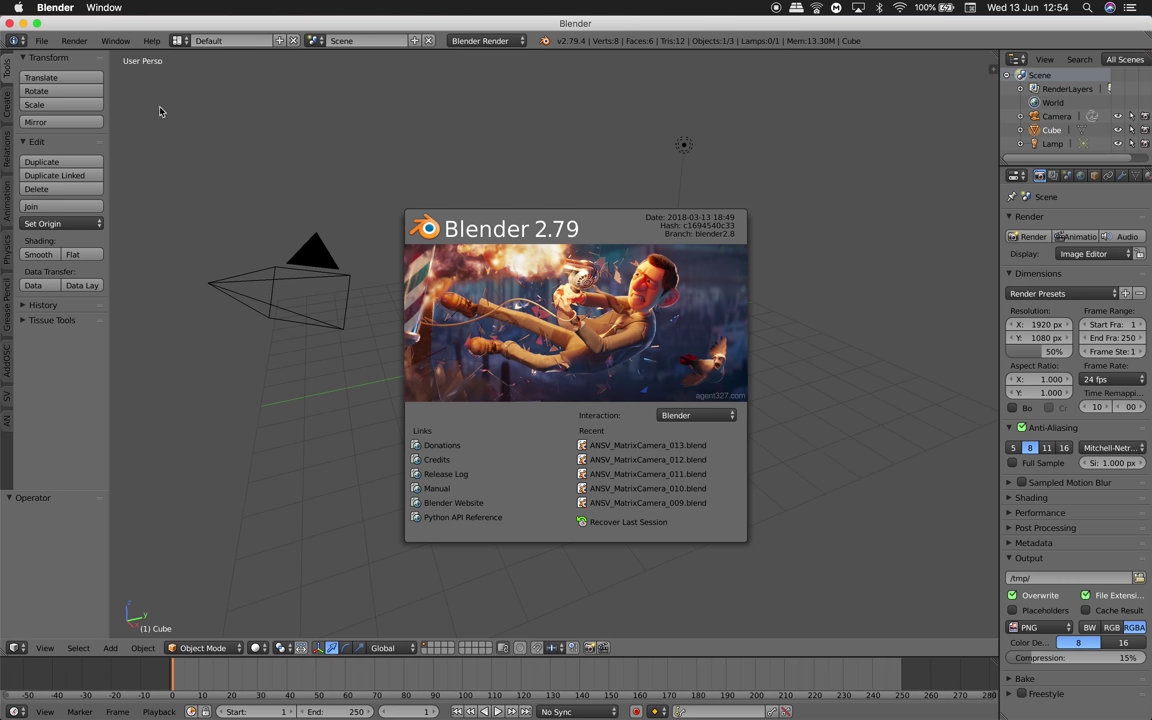
{"action": "left_click", "coordinate": [42, 41]}
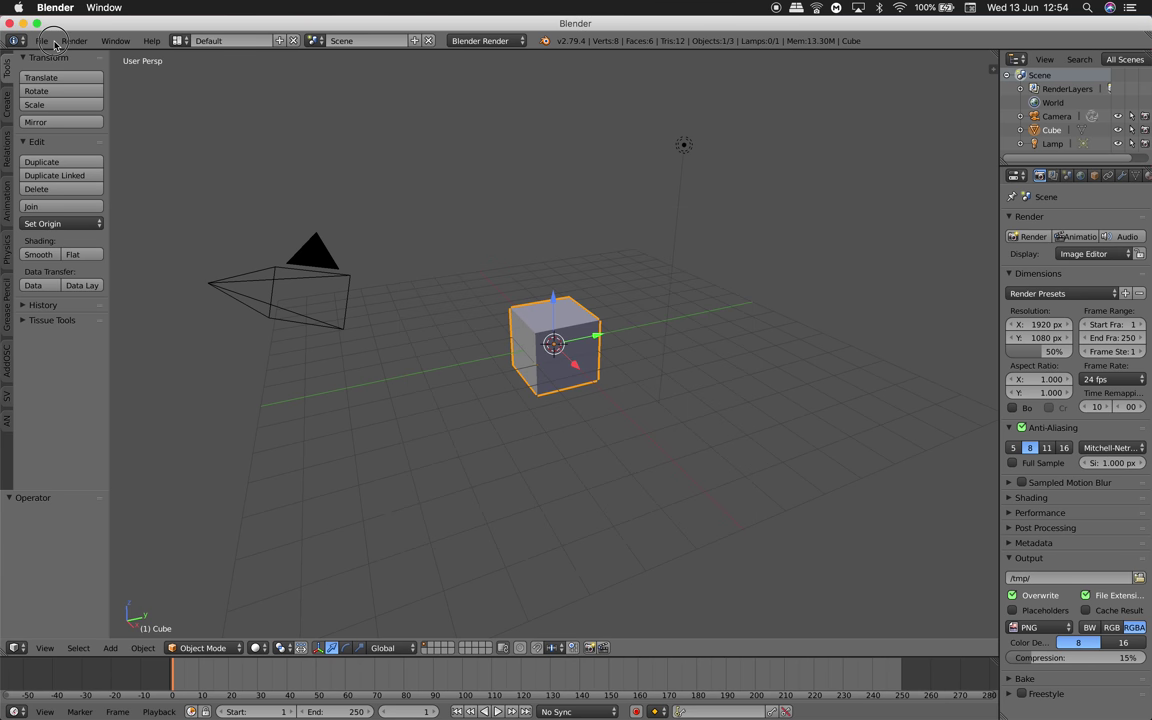
{"action": "left_click", "coordinate": [42, 41]}
{"action": "mouse_move", "coordinate": [80, 84]}
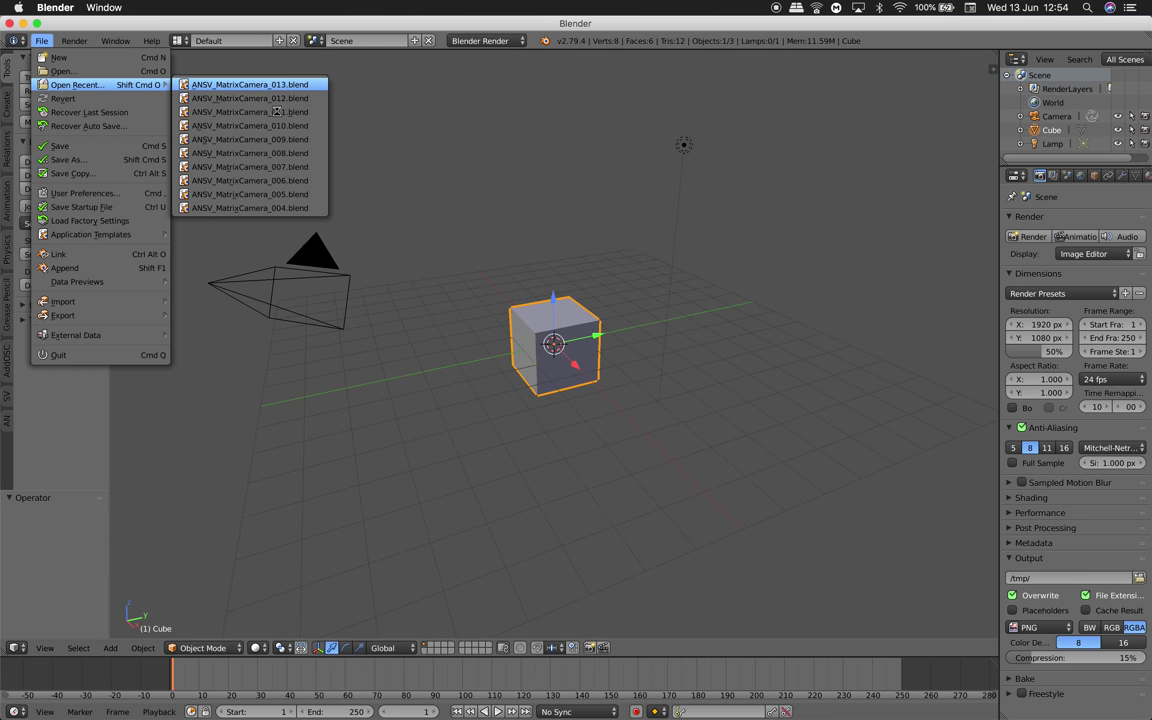
{"action": "left_click", "coordinate": [250, 85]}
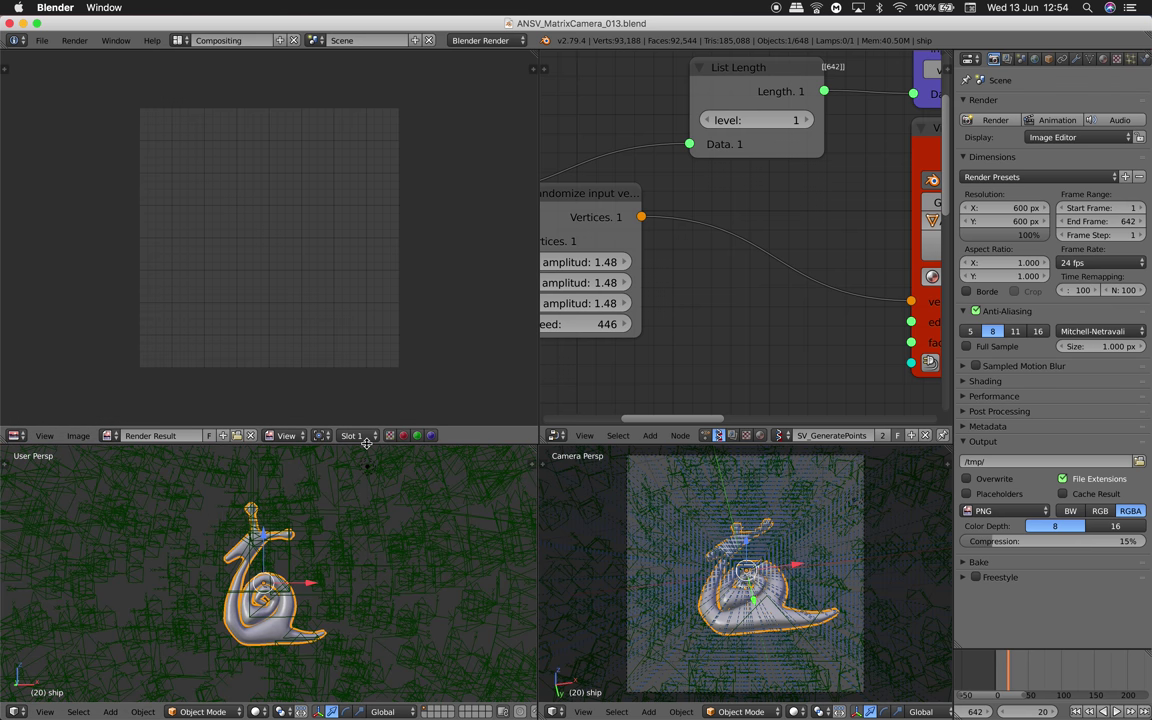
Step: Enlarge the two 3D viewports and frame the whole camera cloud around the snail in the user perspective view
{"action": "left_click_drag", "start_coordinate": [367, 440], "coordinate": [367, 365]}
{"action": "scroll", "coordinate": [271, 543], "scroll_direction": "down", "scroll_amount": 3}
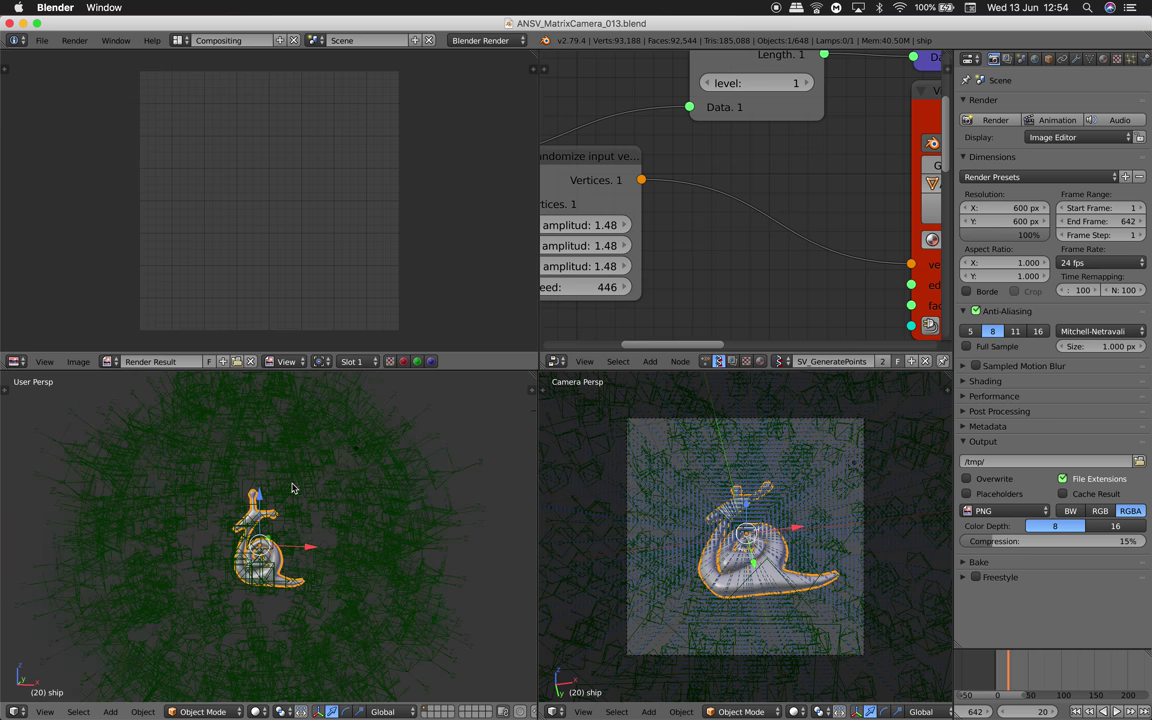
{"action": "middle_click_drag", "start_coordinate": [292, 488], "coordinate": [308, 465]}
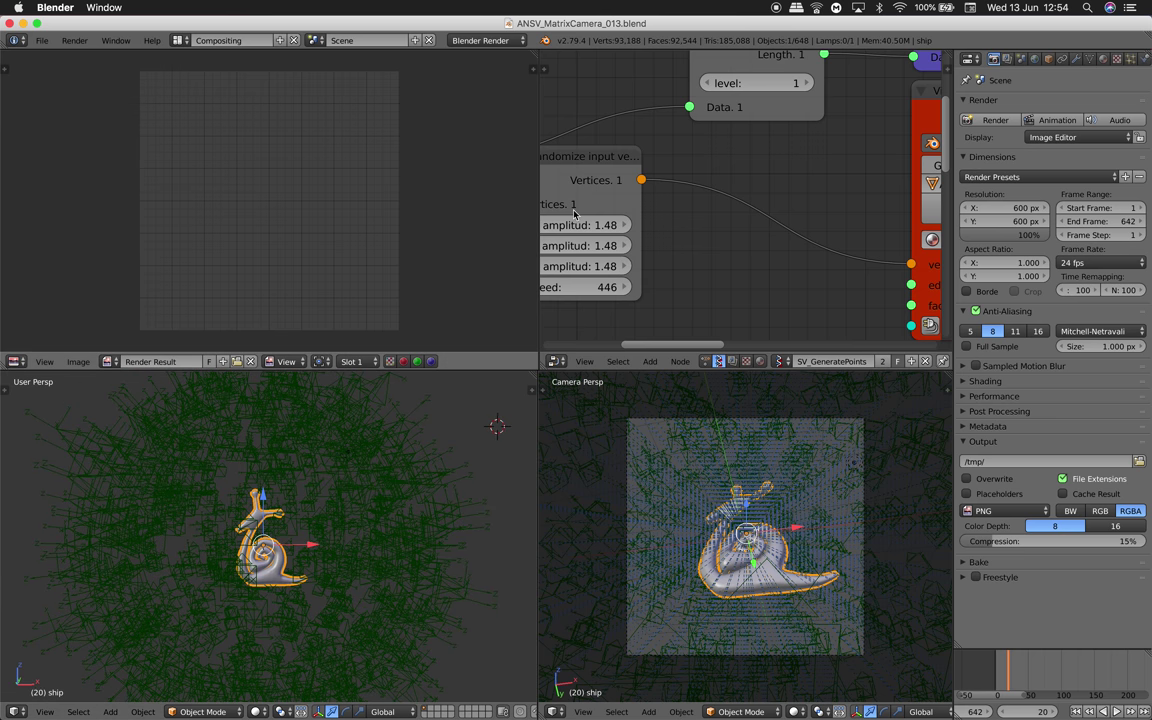
Step: Set the Subdivisions of the IcoSphere node to 3 in the SV_GeneratePoints node tree
{"action": "scroll", "coordinate": [694, 185], "scroll_direction": "down", "scroll_amount": 3}
{"action": "middle_click_drag", "start_coordinate": [714, 174], "coordinate": [611, 268]}
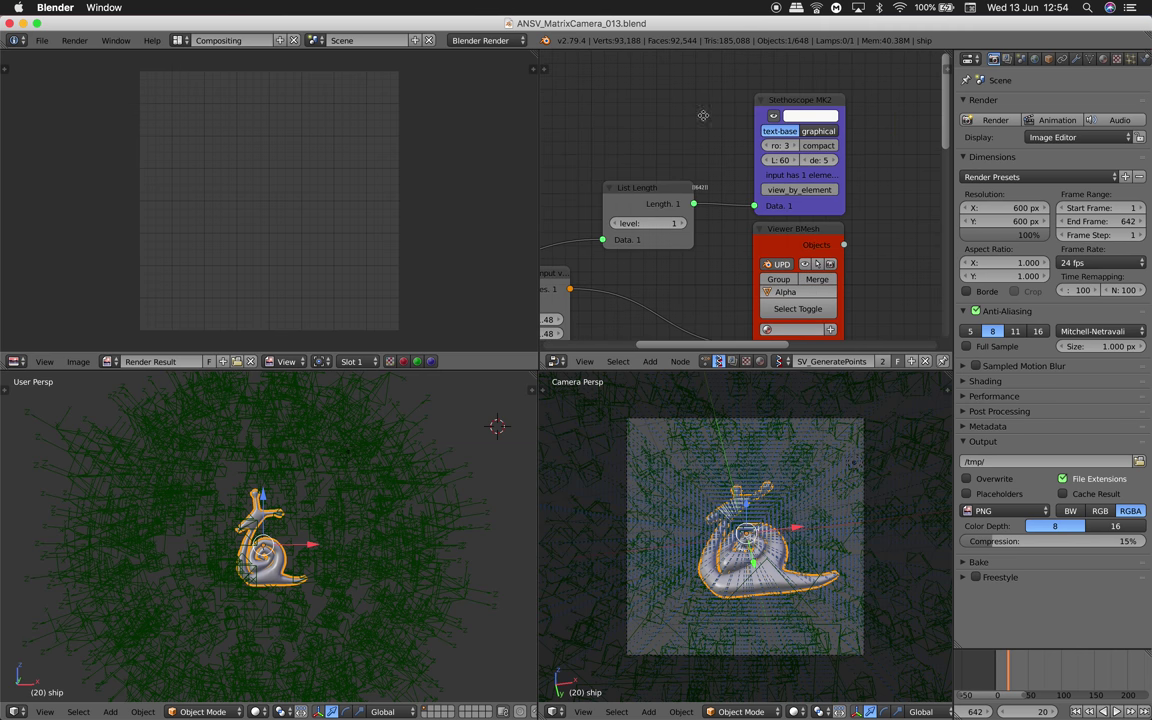
{"action": "scroll", "coordinate": [703, 115], "scroll_direction": "left", "scroll_amount": 12}
{"action": "scroll", "coordinate": [703, 115], "scroll_direction": "down", "scroll_amount": 5}
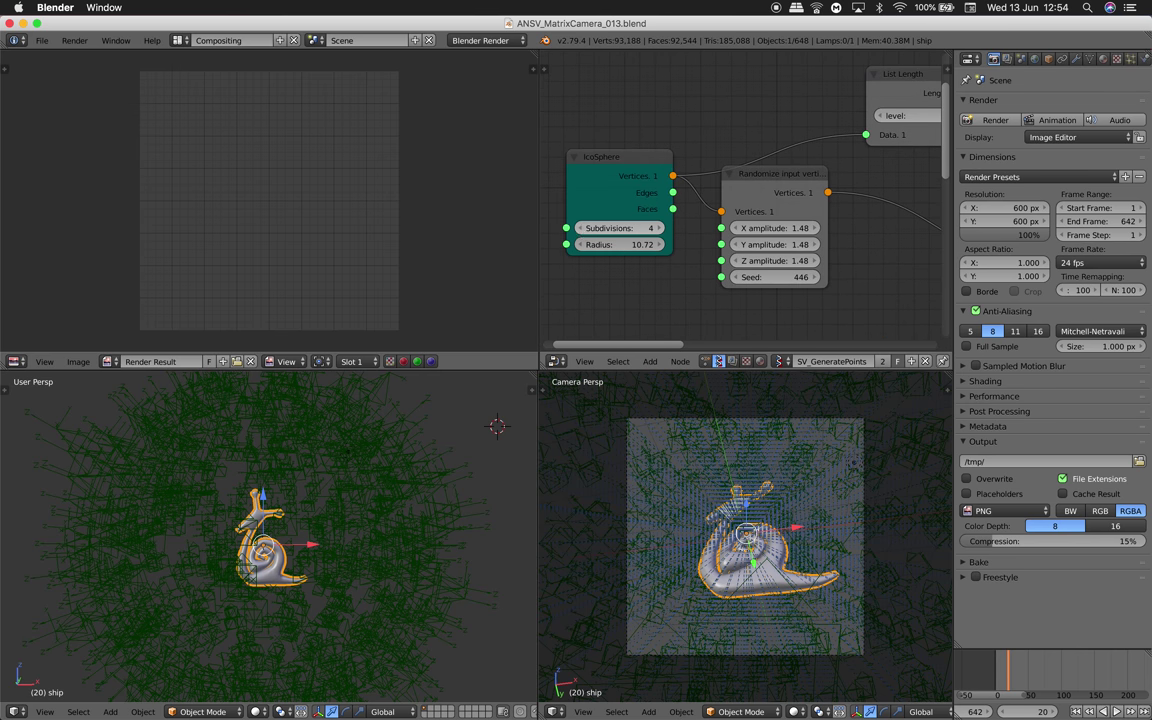
{"action": "left_click", "coordinate": [579, 228]}
{"action": "left_click", "coordinate": [578, 228]}
{"action": "left_click", "coordinate": [657, 229]}
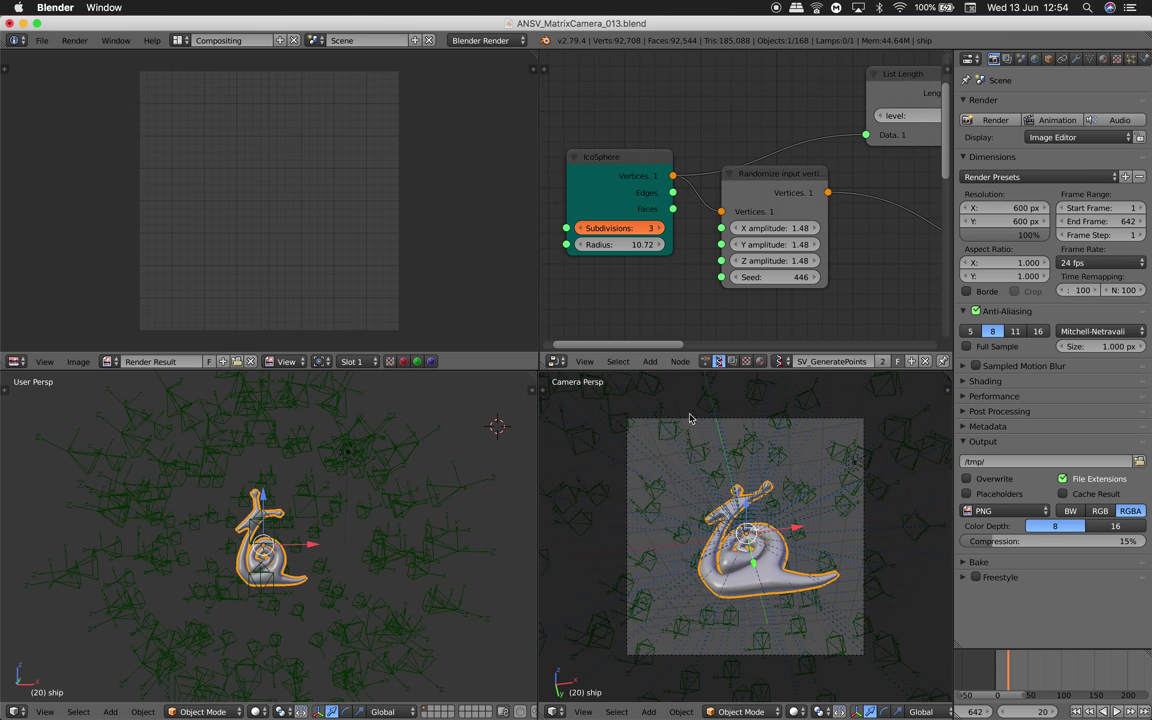
{"action": "left_click", "coordinate": [581, 228]}
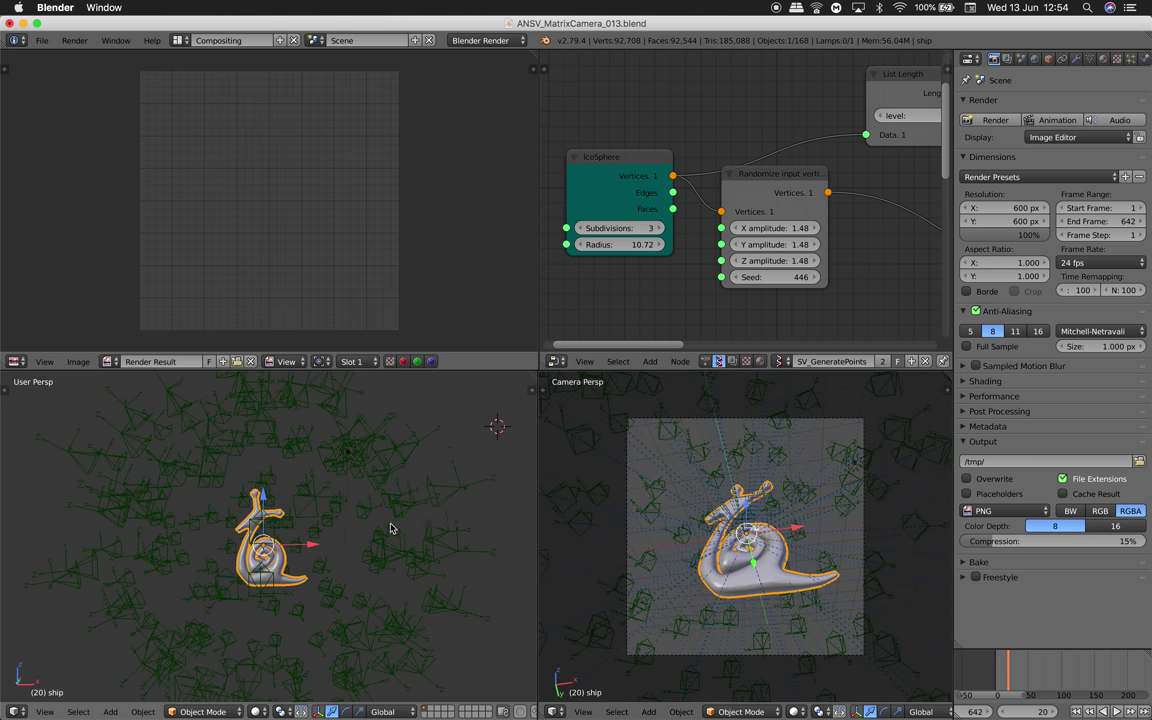
Step: Scrub the animation to frames 59 and 76 to compare the snail's camera view with the user perspective view
{"action": "middle_click_drag", "start_coordinate": [391, 528], "coordinate": [450, 528]}
{"action": "left_click_drag", "start_coordinate": [1018, 668], "coordinate": [1023, 668]}
{"action": "scroll", "coordinate": [1025, 667], "scroll_direction": "down", "scroll_amount": 1}
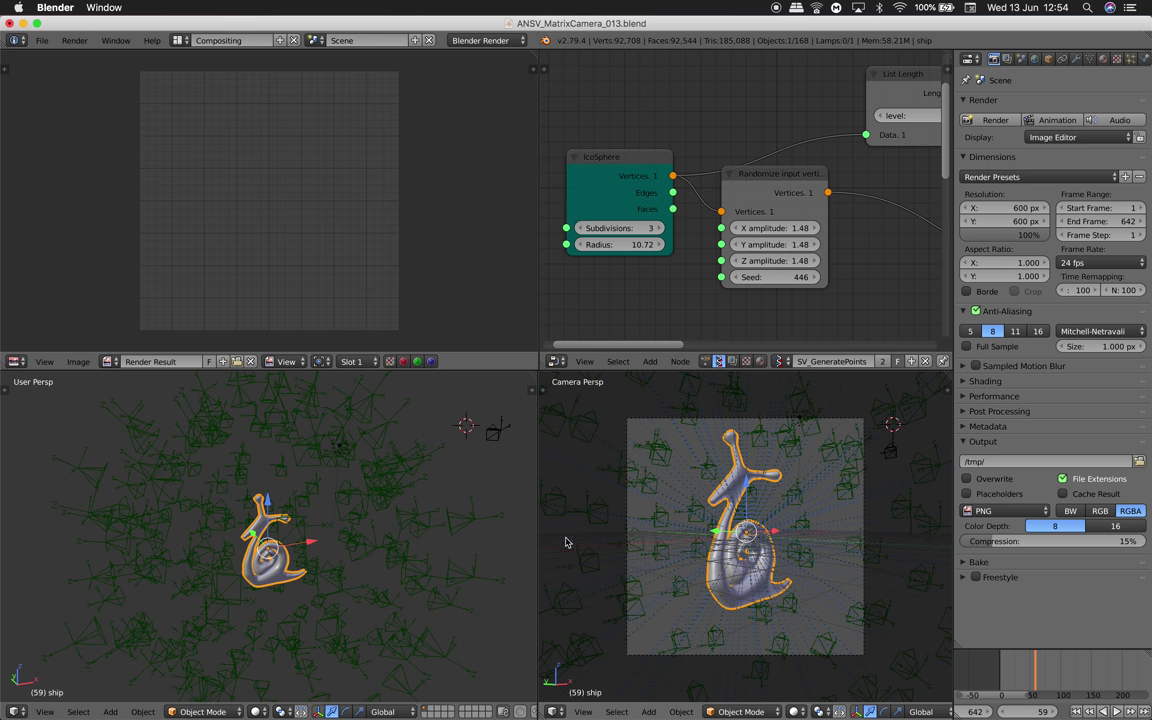
{"action": "scroll", "coordinate": [286, 519], "scroll_direction": "up", "scroll_amount": 3}
{"action": "middle_click_drag", "start_coordinate": [286, 519], "coordinate": [262, 492]}
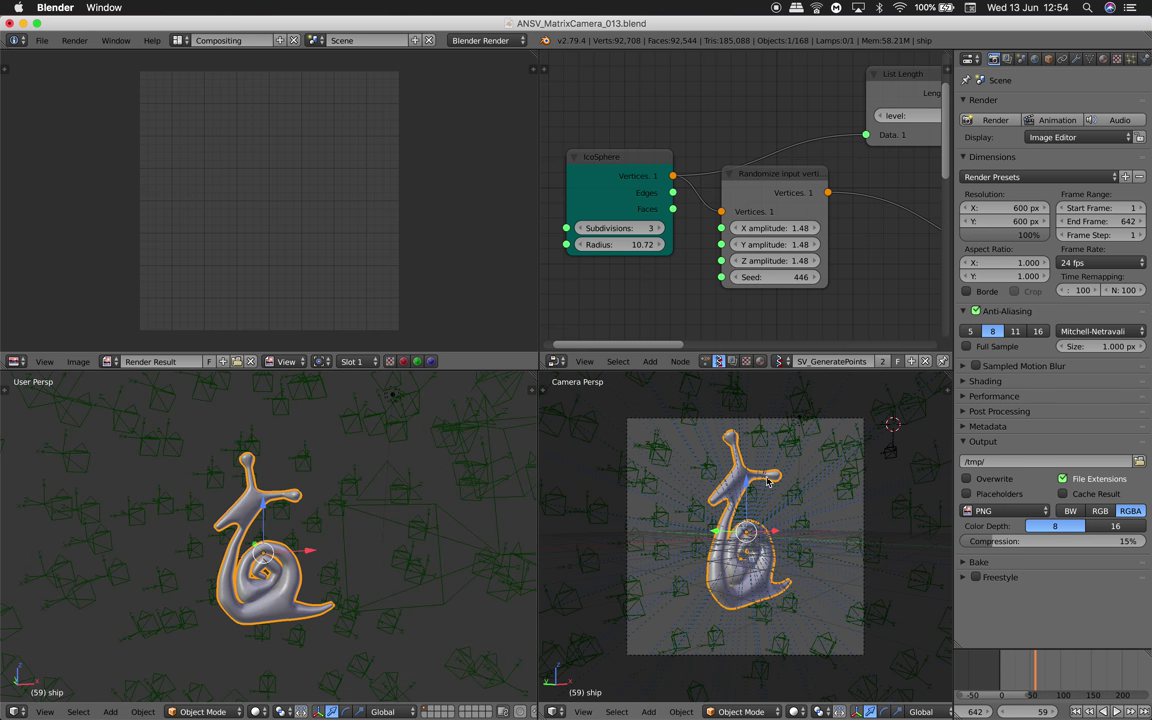
{"action": "left_click_drag", "start_coordinate": [1030, 665], "coordinate": [1046, 665]}
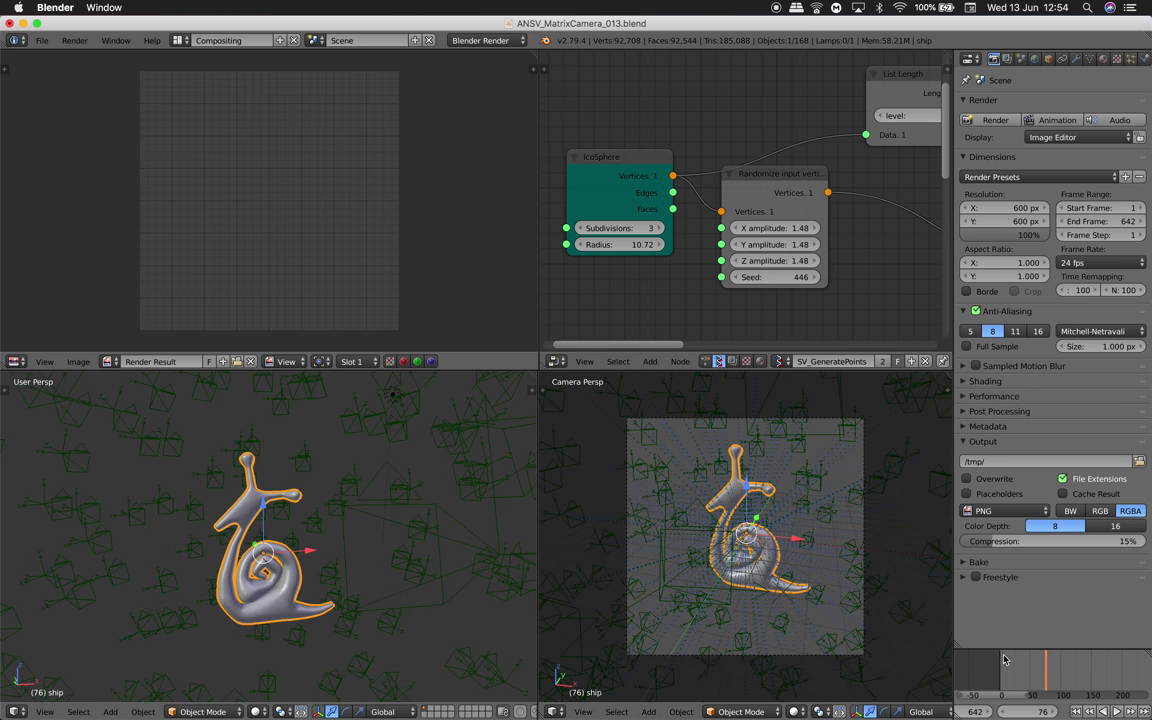
Step: Show the full frame range in the timeline and examine the snail's camera view at frames 97, 154 and 211
{"action": "scroll", "coordinate": [1055, 669], "scroll_direction": "down", "scroll_amount": 1}
{"action": "scroll", "coordinate": [1055, 671], "scroll_direction": "down", "scroll_amount": 1}
{"action": "middle_click_drag", "start_coordinate": [1055, 671], "coordinate": [992, 672]}
{"action": "mouse_move", "coordinate": [992, 672]}
{"action": "left_mouse_down"}
{"action": "mouse_move", "coordinate": [1049, 668]}
{"action": "mouse_move", "coordinate": [997, 667]}
{"action": "left_mouse_up"}
{"action": "scroll", "coordinate": [1028, 671], "scroll_direction": "down", "scroll_amount": 6}
{"action": "scroll", "coordinate": [1019, 673], "scroll_direction": "right", "scroll_amount": 2}
{"action": "left_click", "coordinate": [999, 667]}
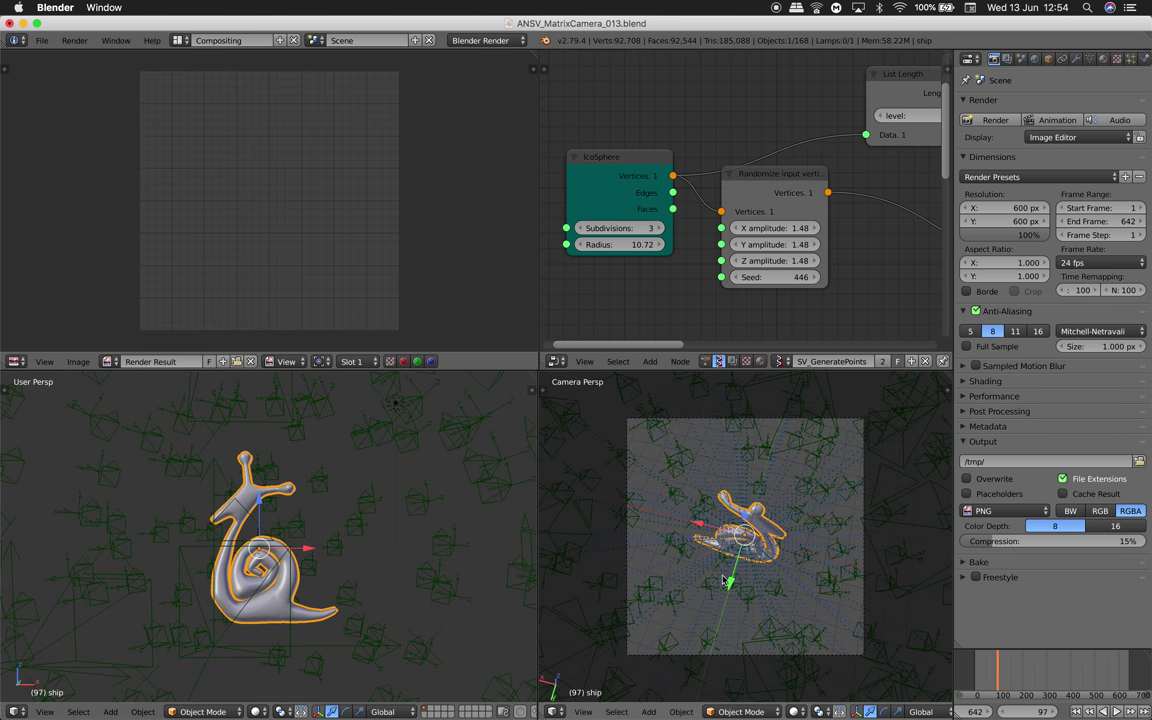
{"action": "left_click", "coordinate": [1011, 664]}
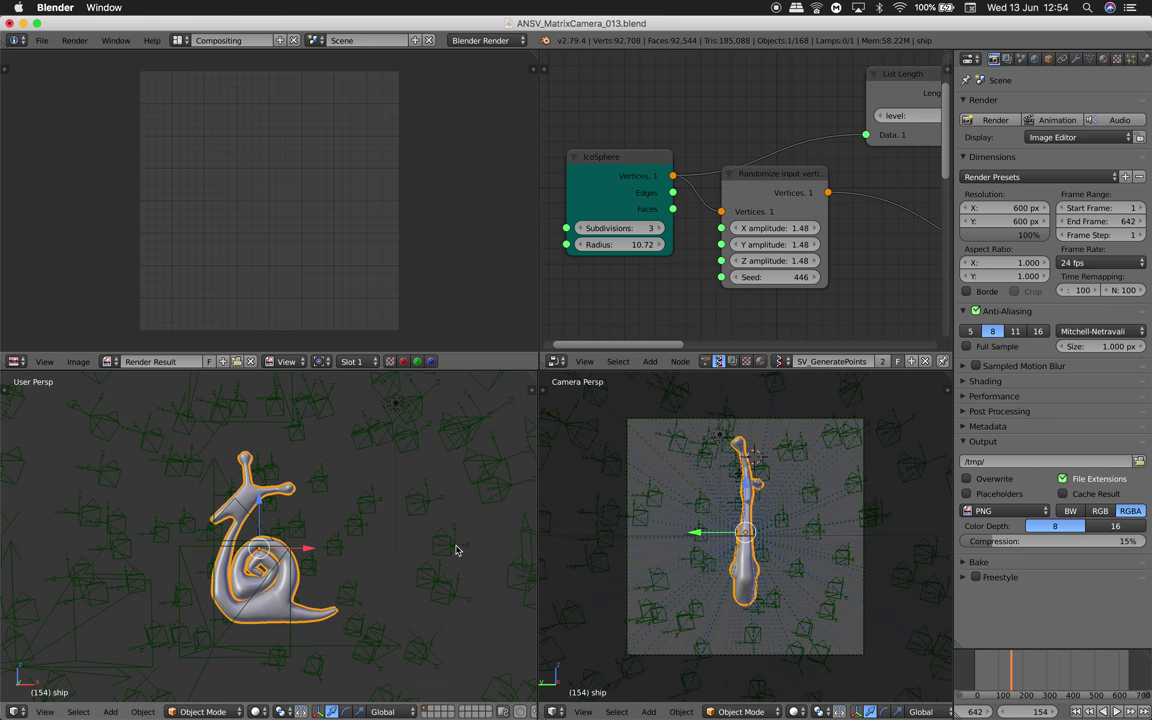
{"action": "left_click_drag", "start_coordinate": [1029, 665], "coordinate": [1026, 669]}
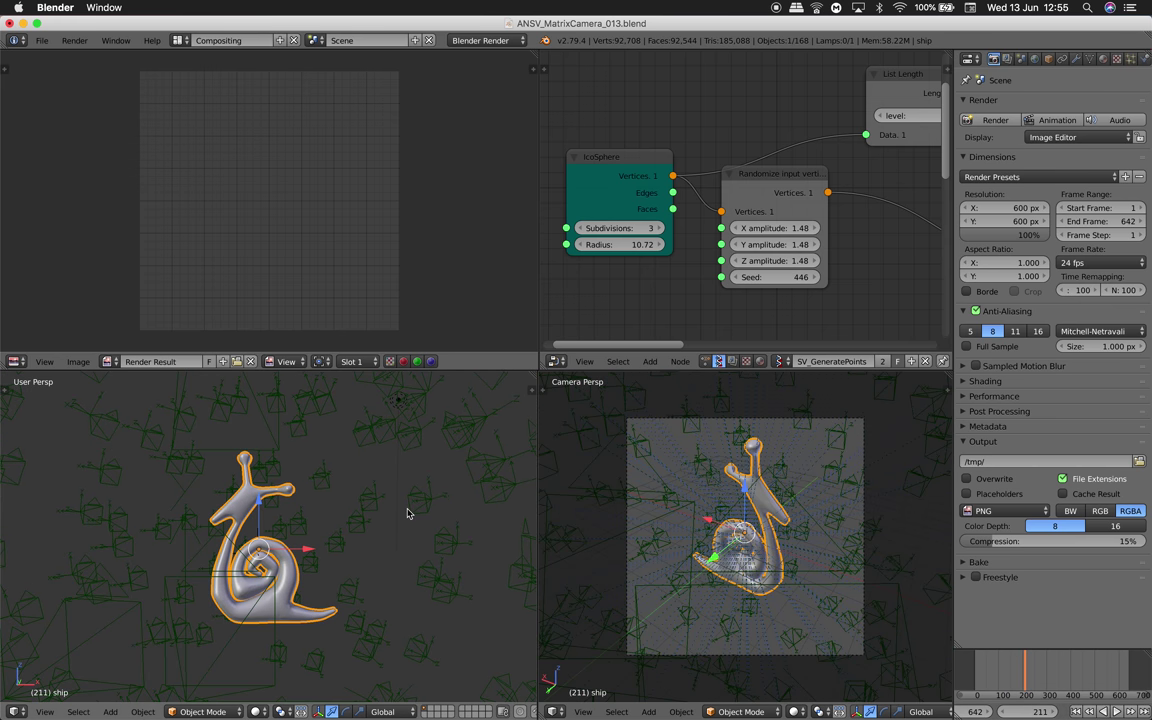
{"action": "scroll", "coordinate": [378, 501], "scroll_direction": "down", "scroll_amount": 2}
{"action": "key", "text": "2"}
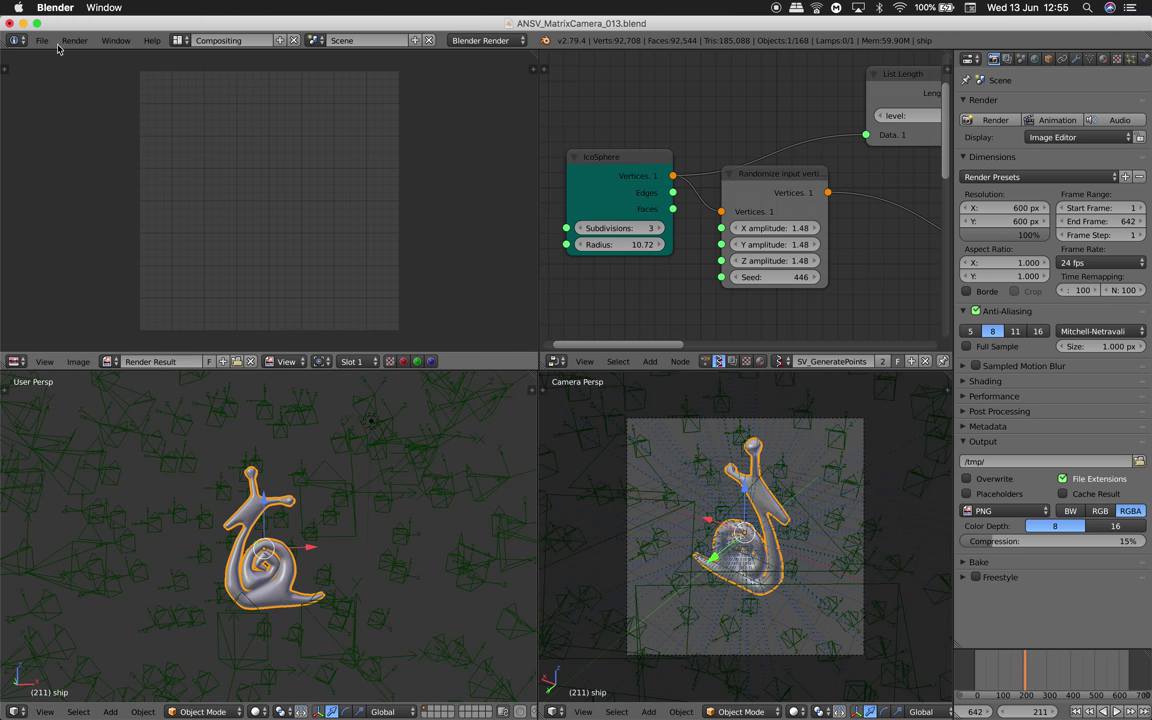
Step: Switch from Blender back to the desktop and close the tmp Finder window
{"action": "left_click", "coordinate": [37, 23]}
{"action": "key", "text": "ctrl+Left"}
{"action": "key", "text": "ctrl+Left"}
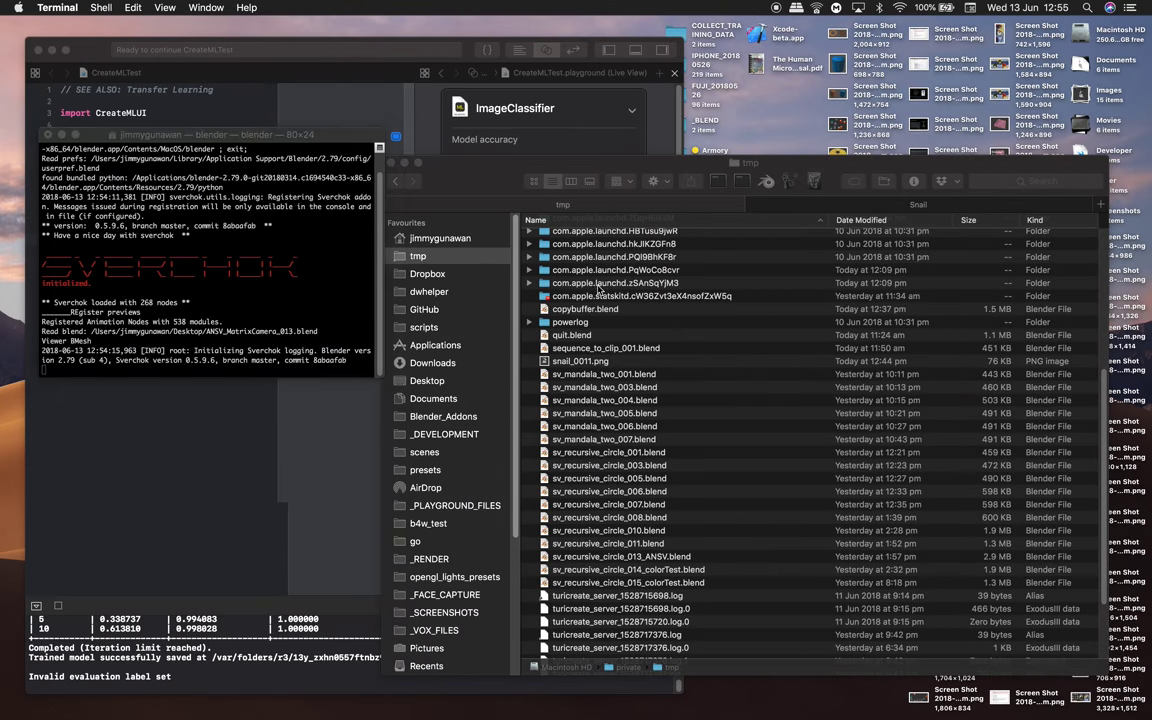
{"action": "left_click", "coordinate": [551, 185]}
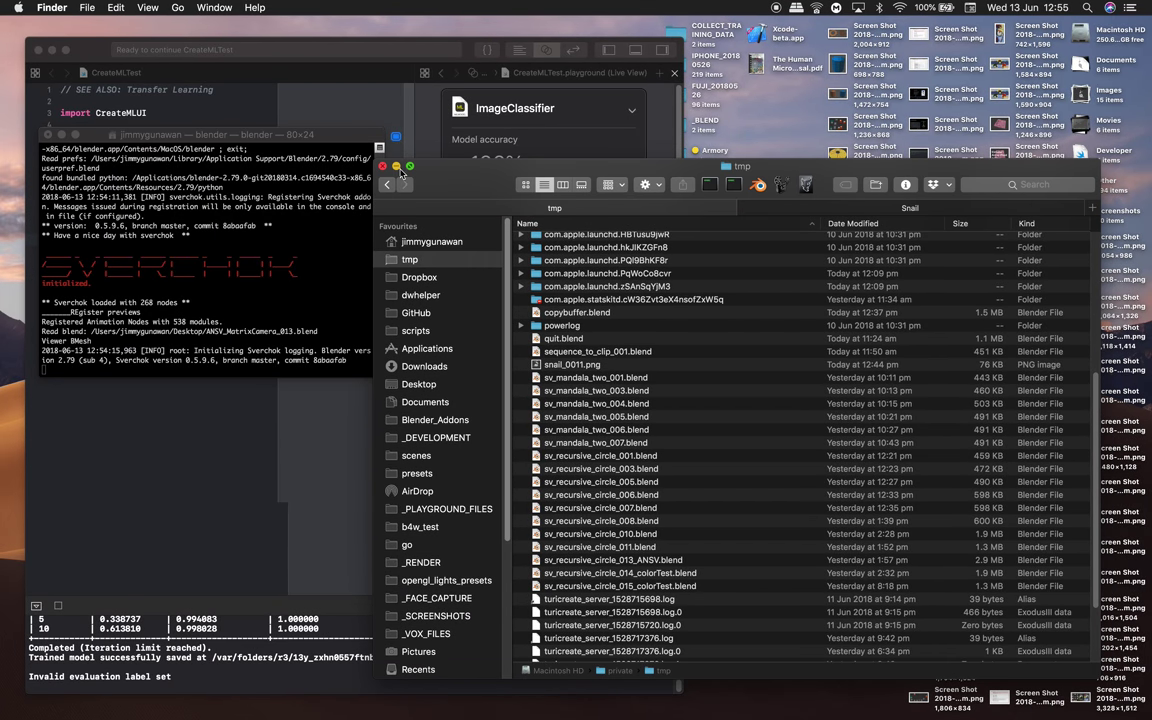
{"action": "key", "text": "super+w"}
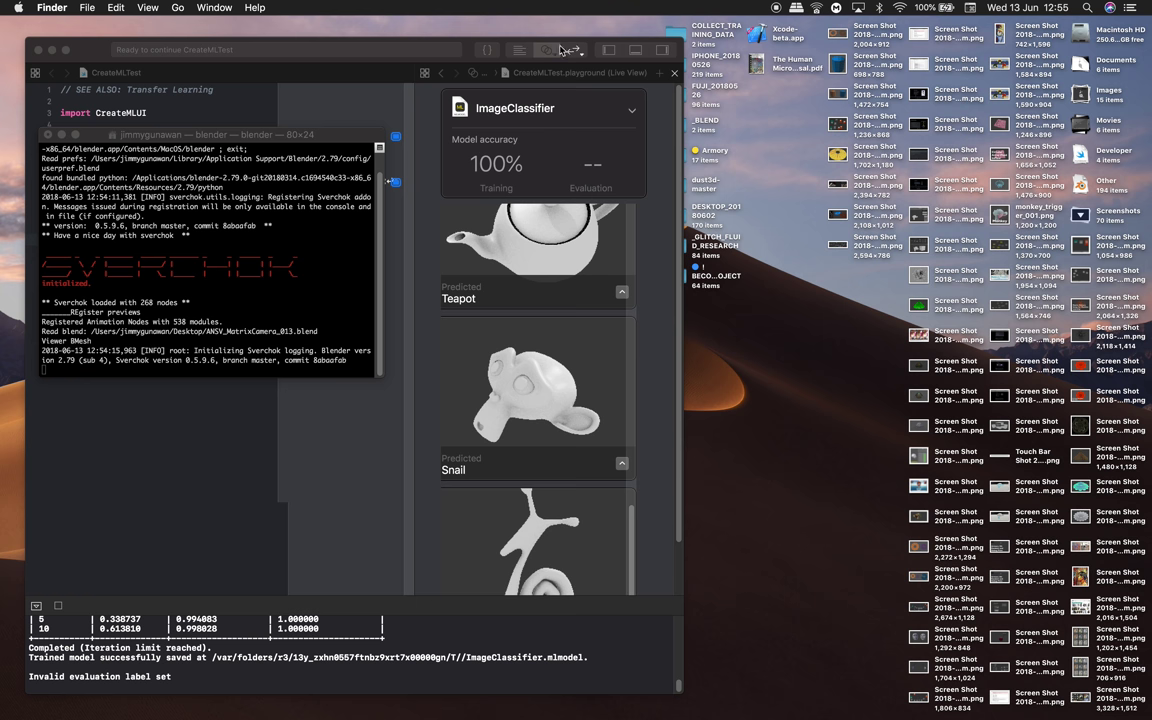
Step: Collapse the Screenshots stack on the desktop and open the COLLECT_TRAINING_DATA folder
{"action": "left_click_drag", "start_coordinate": [440, 48], "coordinate": [433, 48]}
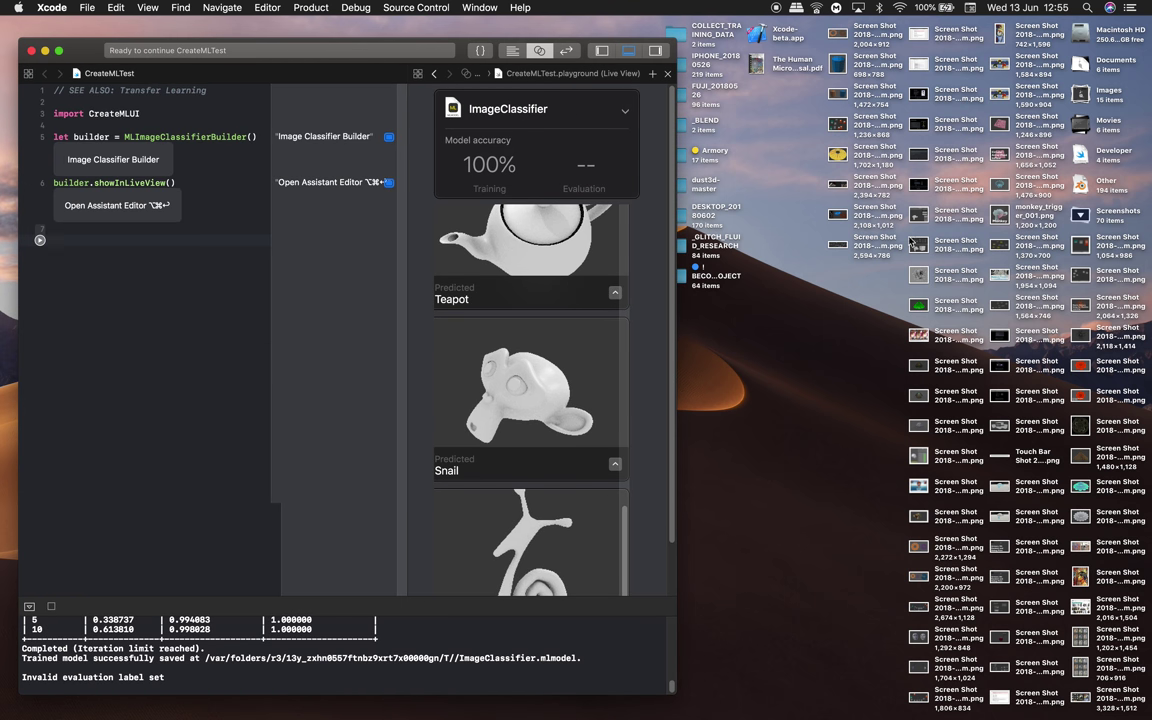
{"action": "left_click", "coordinate": [1097, 217]}
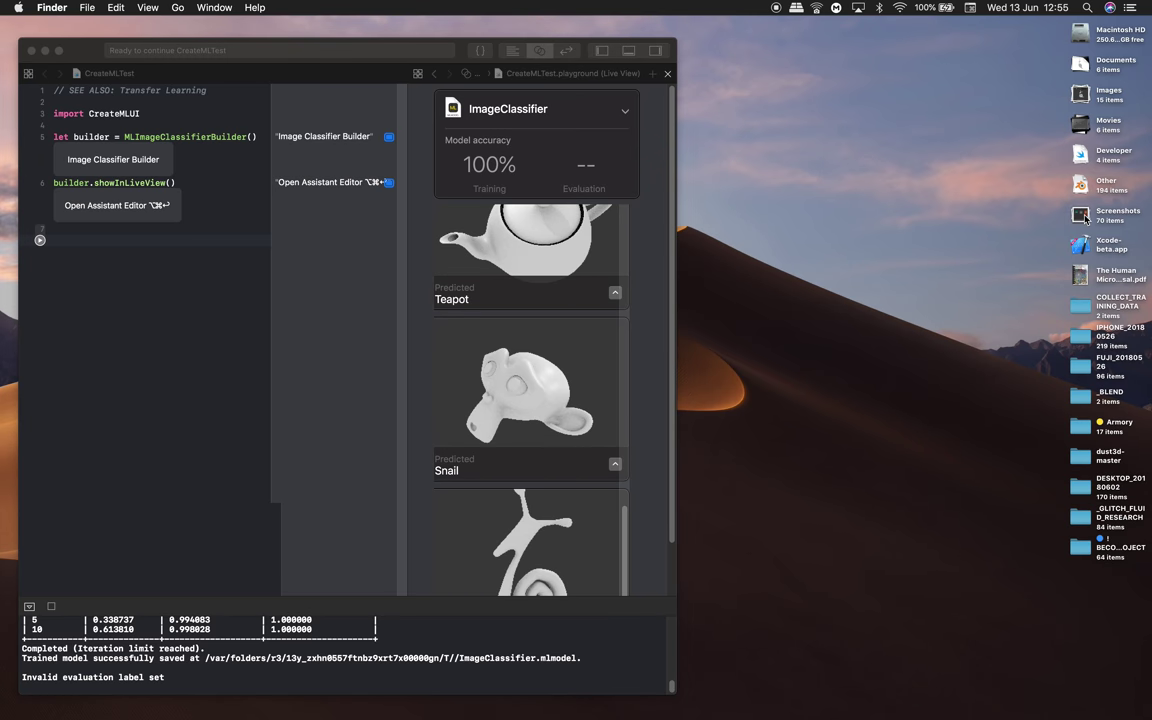
{"action": "left_click", "coordinate": [1081, 311]}
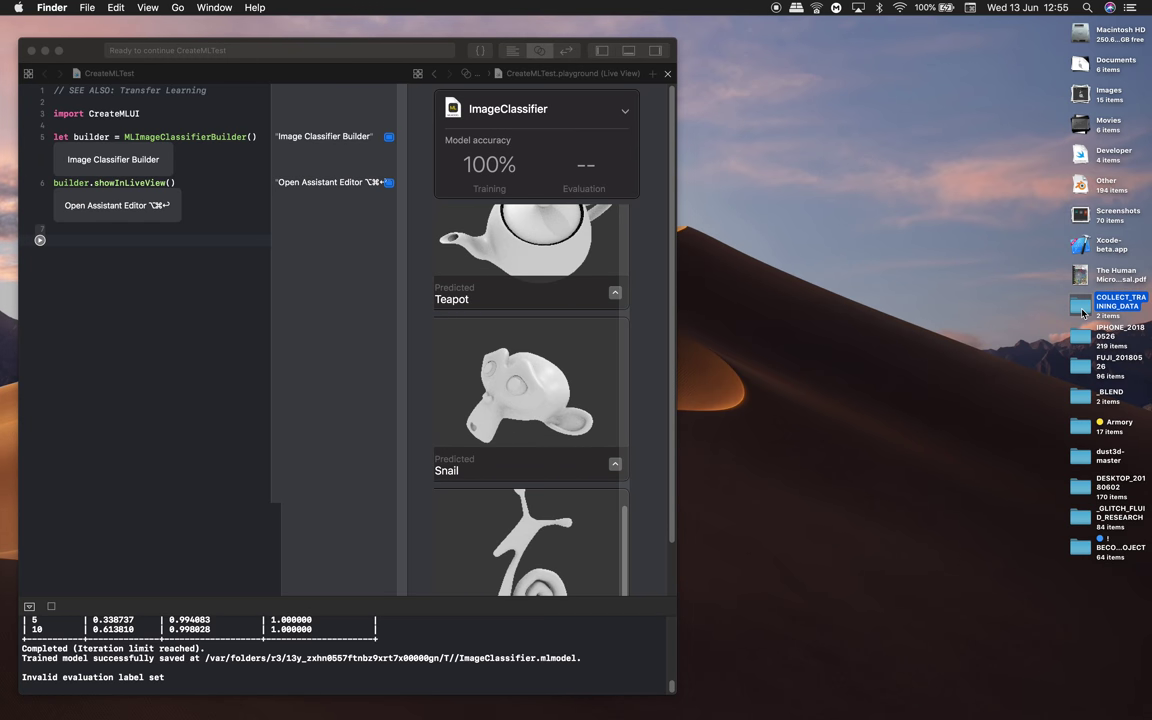
{"action": "key", "text": "super+o"}
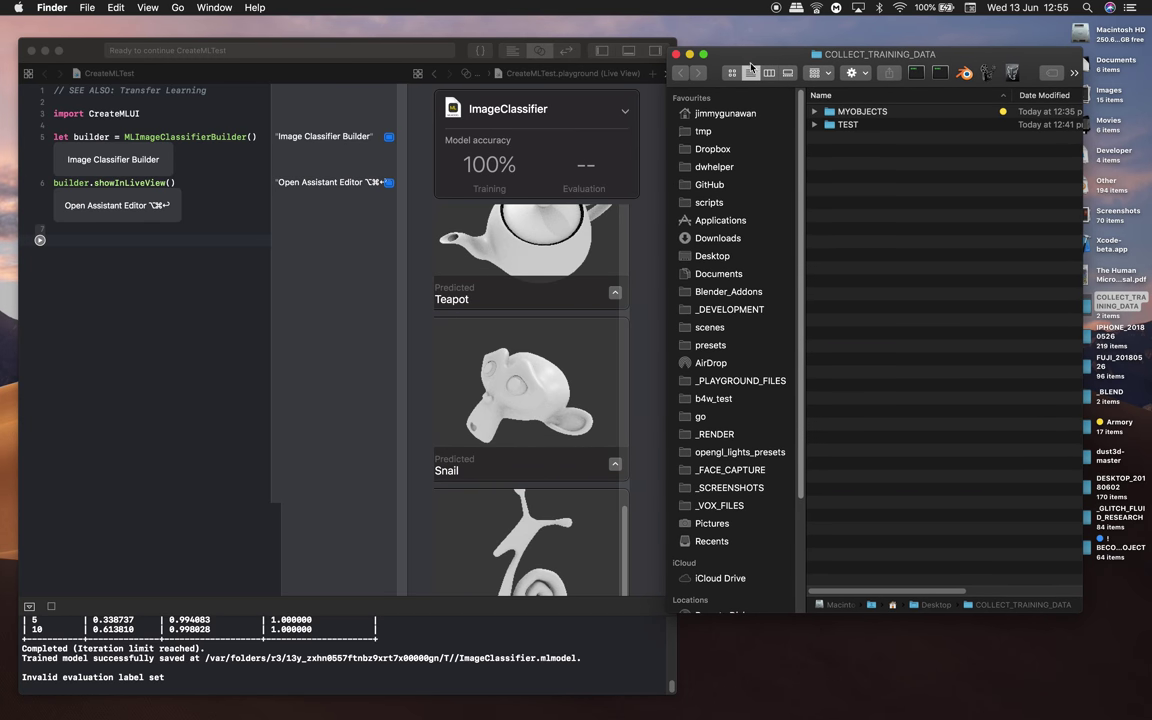
Step: Enlarge the COLLECT_TRAINING_DATA window and arrange it side by side with the CreateMLTest playground in Xcode
{"action": "left_click_drag", "start_coordinate": [768, 60], "coordinate": [775, 52]}
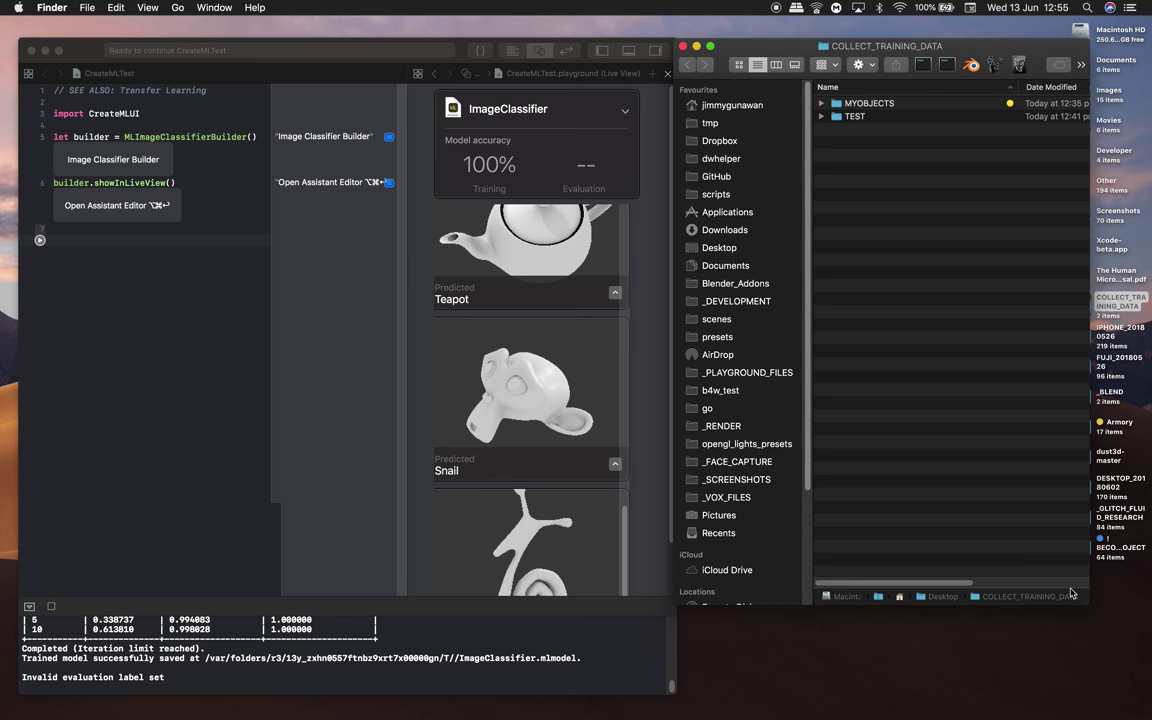
{"action": "left_click_drag", "start_coordinate": [1085, 601], "coordinate": [1133, 688]}
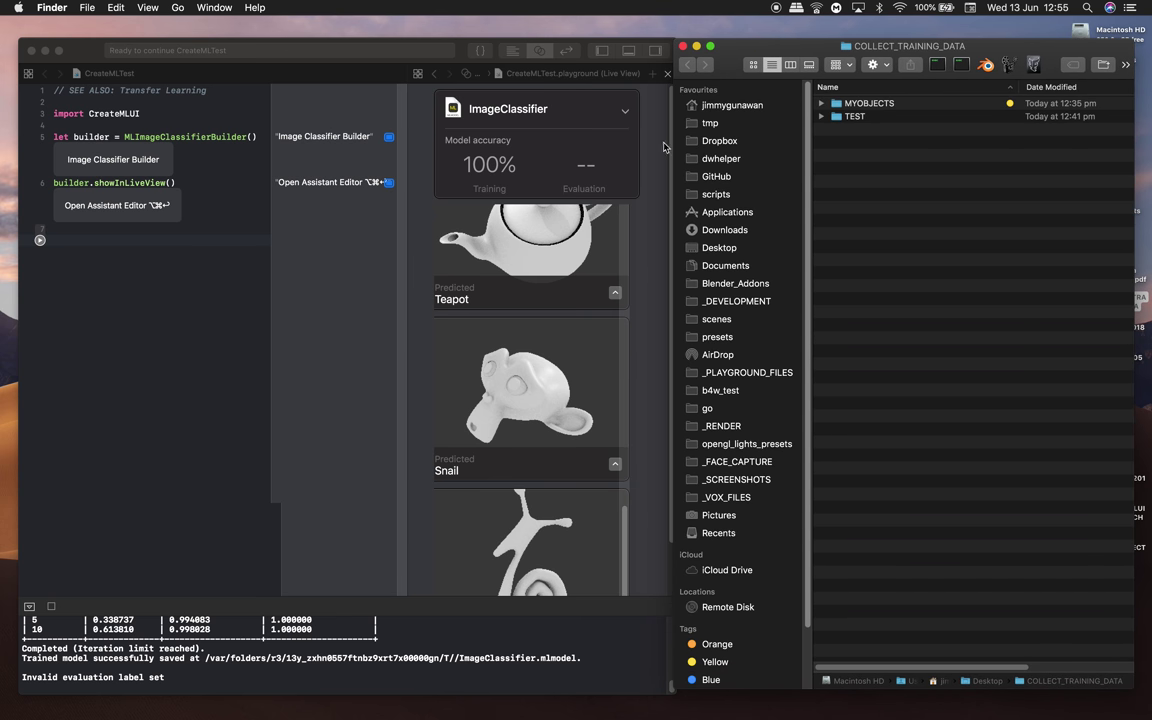
{"action": "left_click_drag", "start_coordinate": [422, 50], "coordinate": [416, 50]}
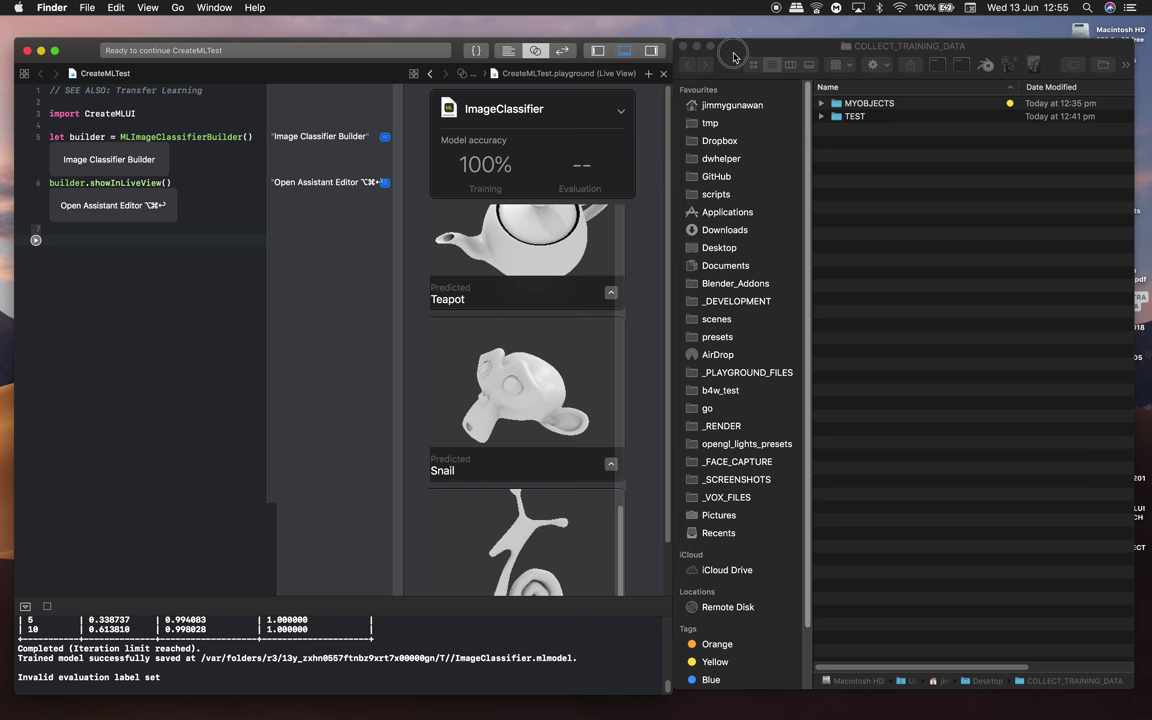
{"action": "left_click_drag", "start_coordinate": [733, 56], "coordinate": [751, 50]}
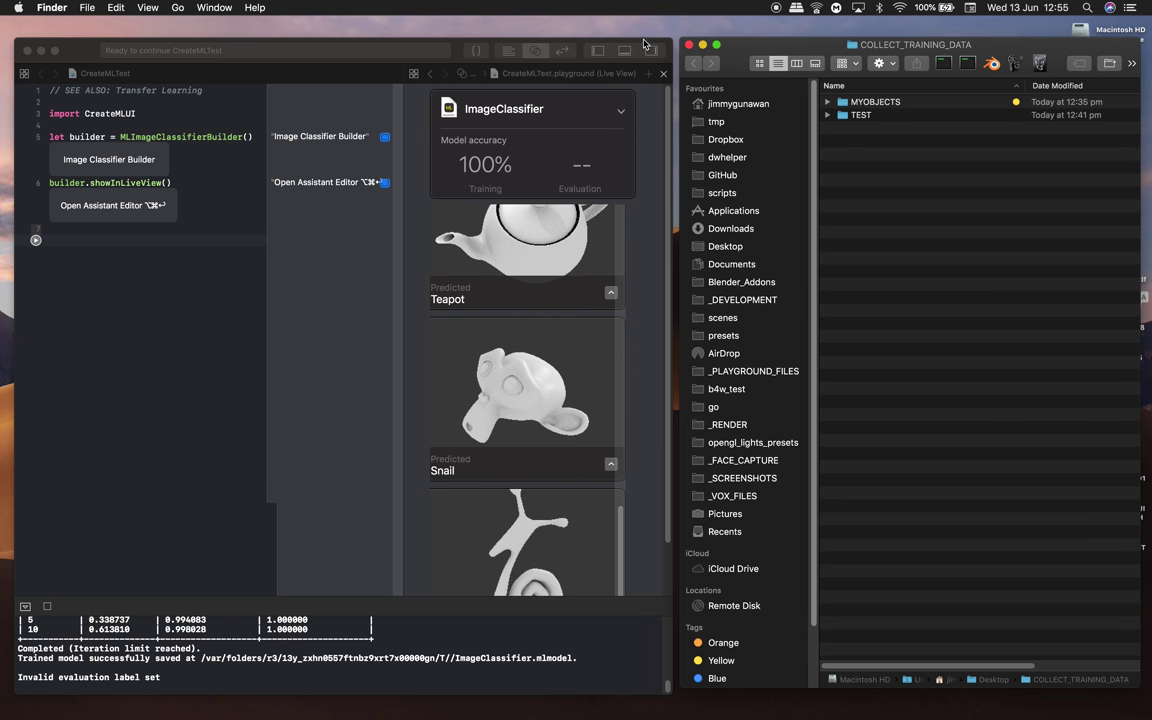
{"action": "left_click", "coordinate": [585, 45]}
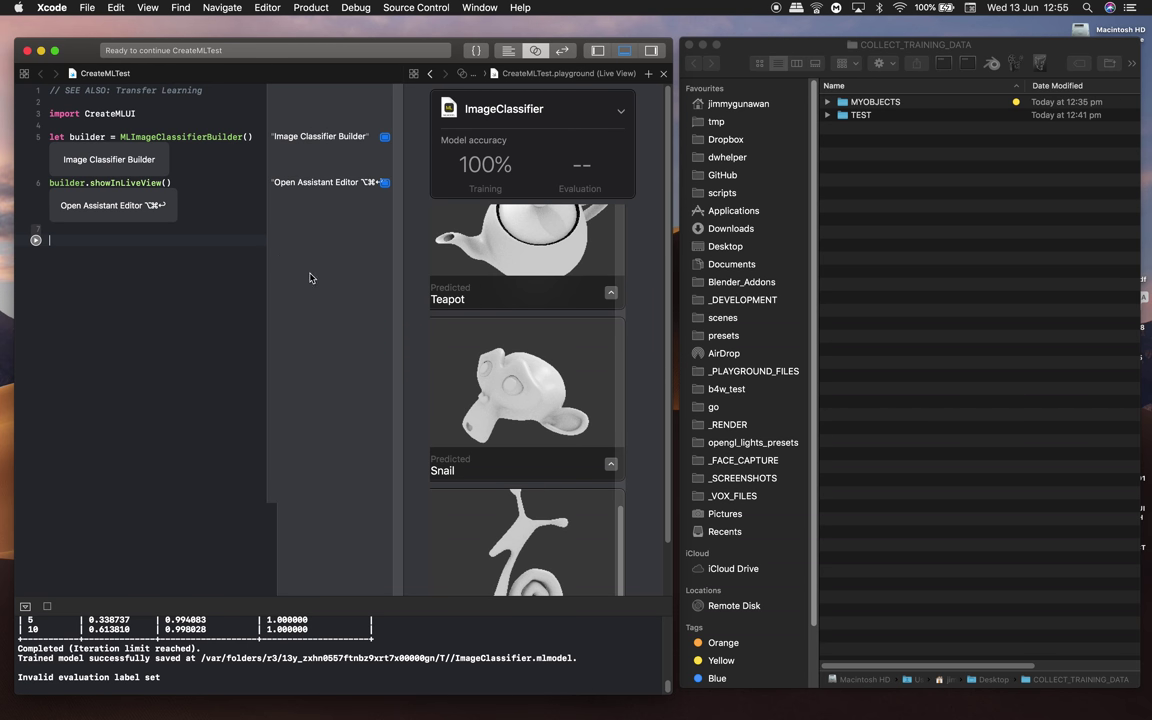
Step: Expand MYOBJECTS in the training data folder, inspect the Teapot images, and select the Donuts folder
{"action": "left_click", "coordinate": [897, 157]}
{"action": "left_click", "coordinate": [827, 102]}
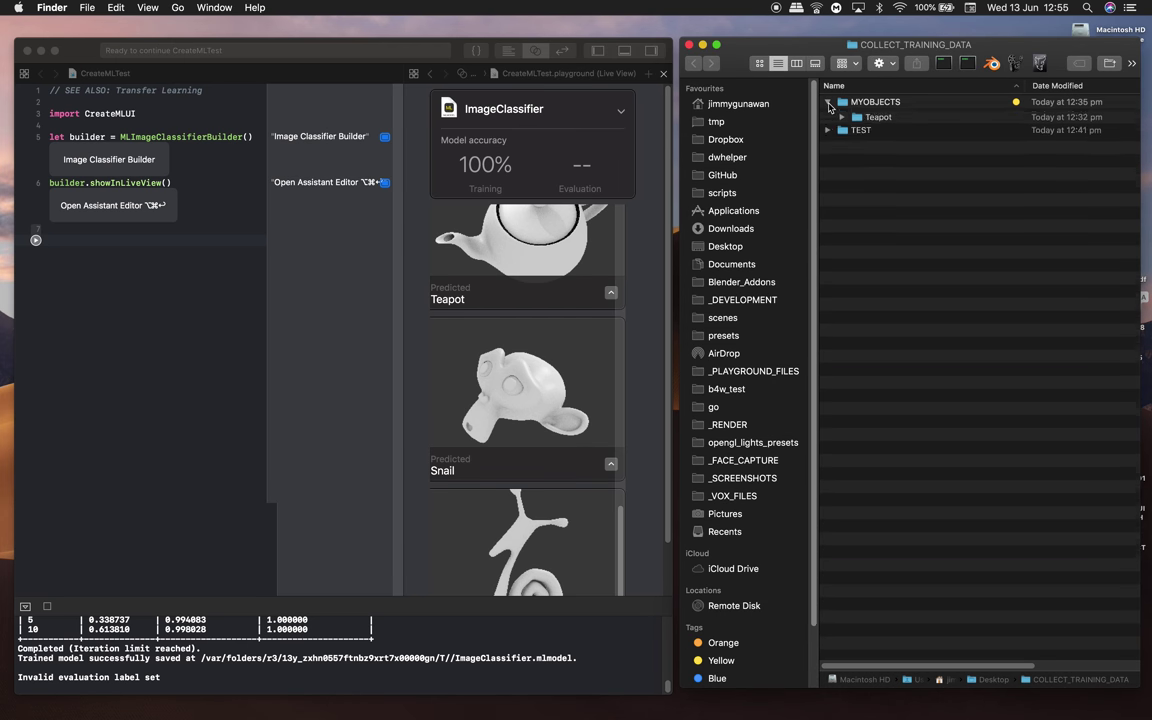
{"action": "left_click", "coordinate": [843, 154]}
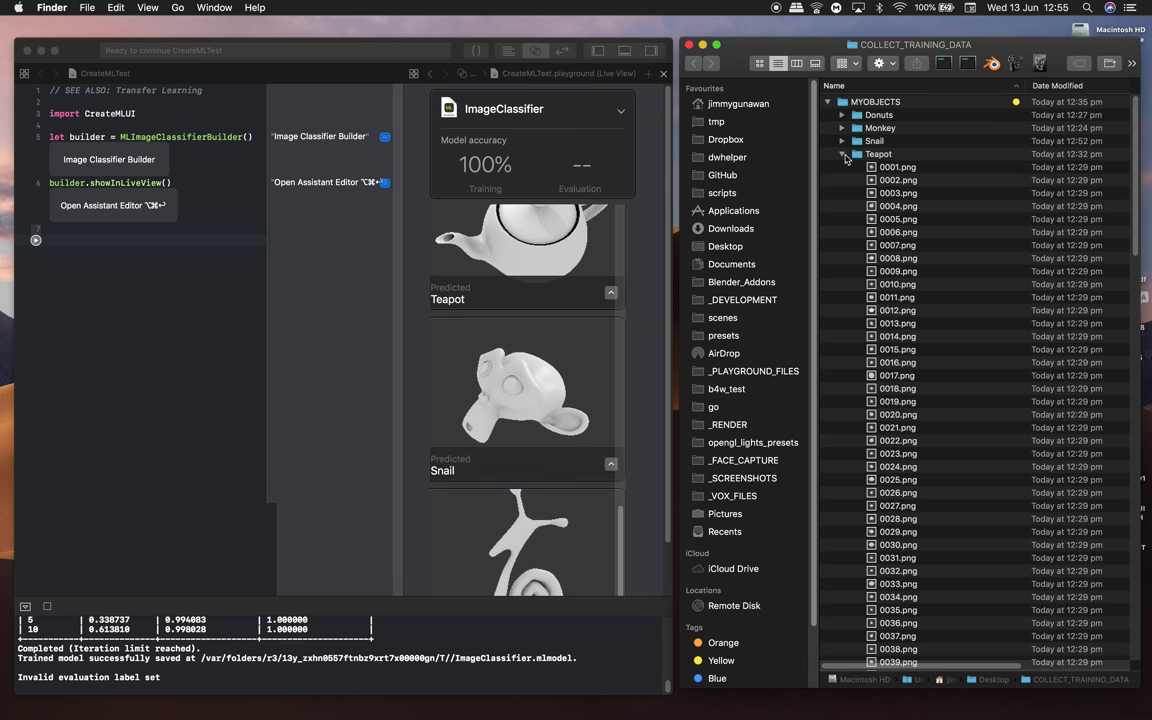
{"action": "left_click", "coordinate": [843, 154]}
{"action": "left_click", "coordinate": [843, 154]}
{"action": "left_click", "coordinate": [843, 154]}
{"action": "left_click", "coordinate": [860, 116]}
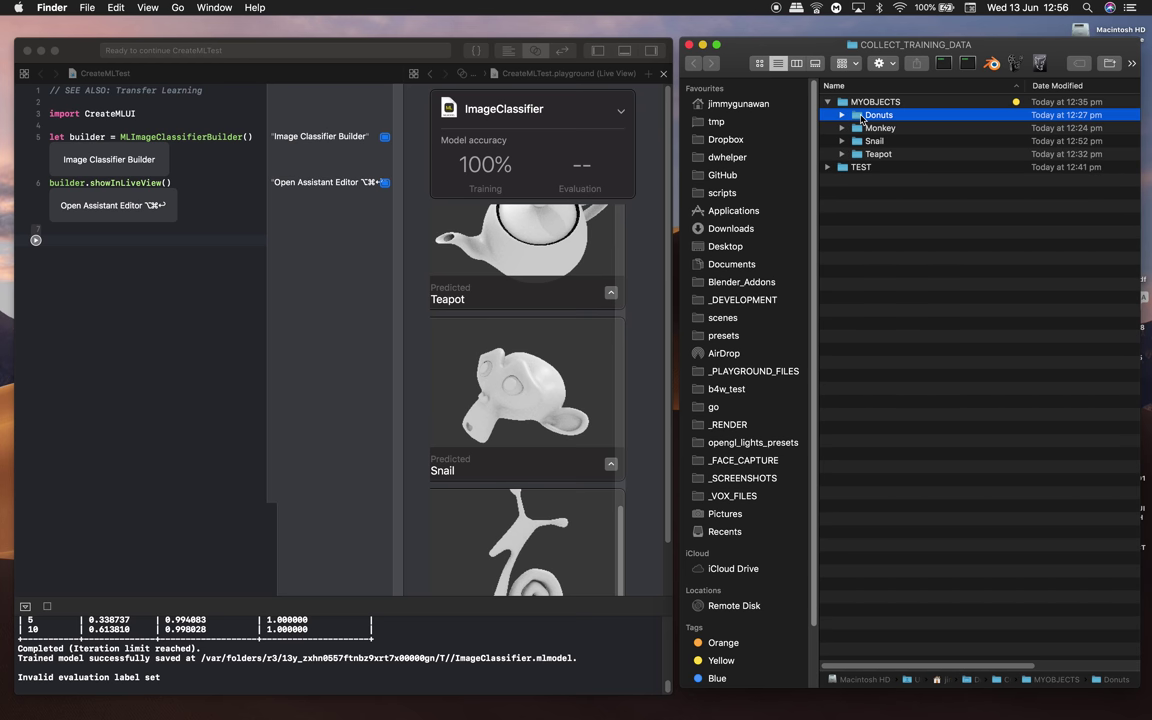
Step: Look through the Donuts images as icons, then the Monkey images, and return to the training data folder
{"action": "double_click", "coordinate": [860, 116]}
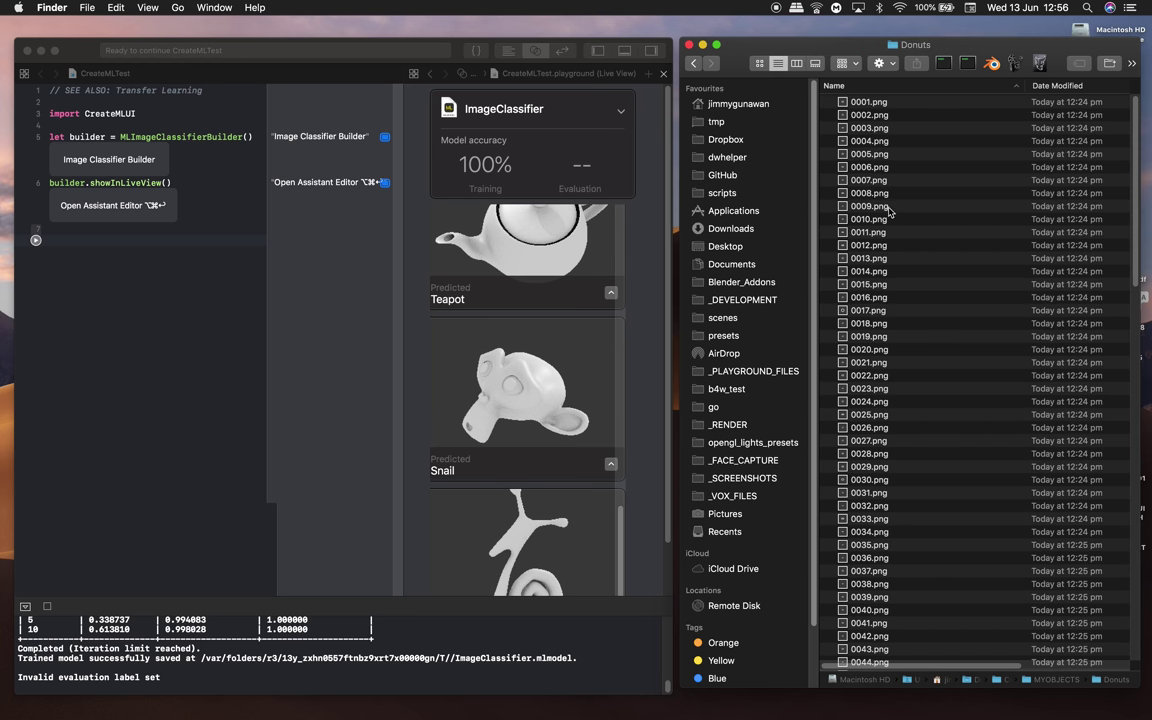
{"action": "left_click", "coordinate": [759, 64]}
{"action": "scroll", "coordinate": [909, 171], "scroll_direction": "down", "scroll_amount": 2}
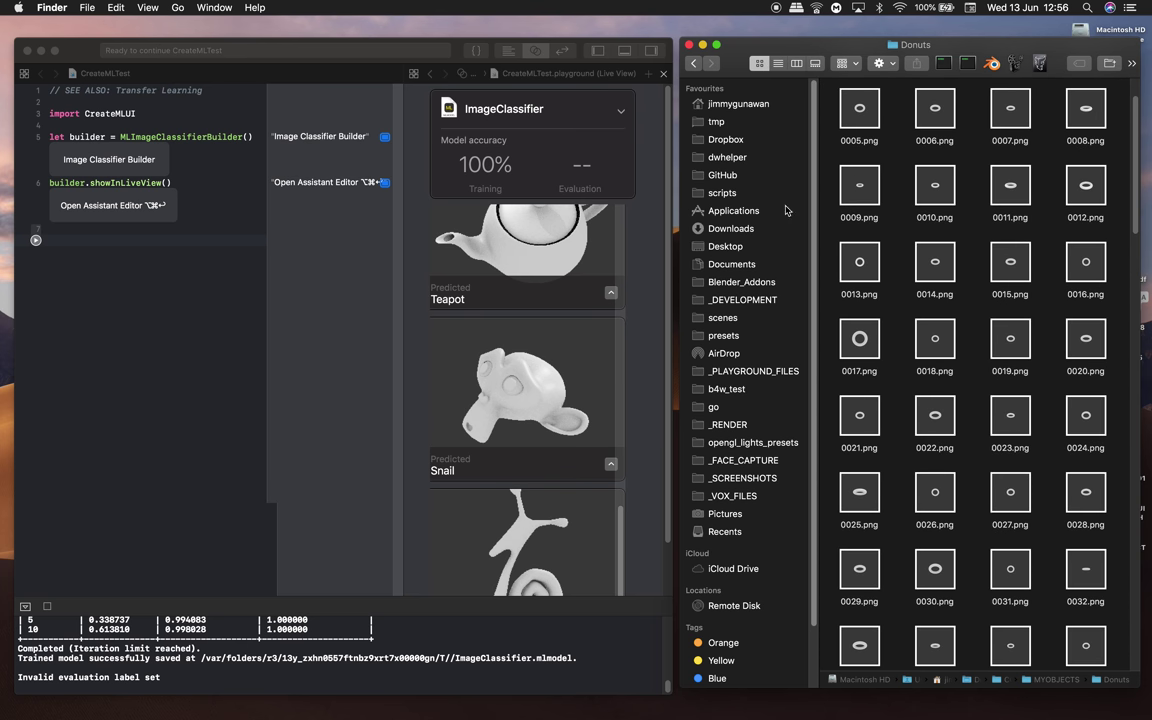
{"action": "left_click", "coordinate": [692, 63]}
{"action": "left_click", "coordinate": [857, 131]}
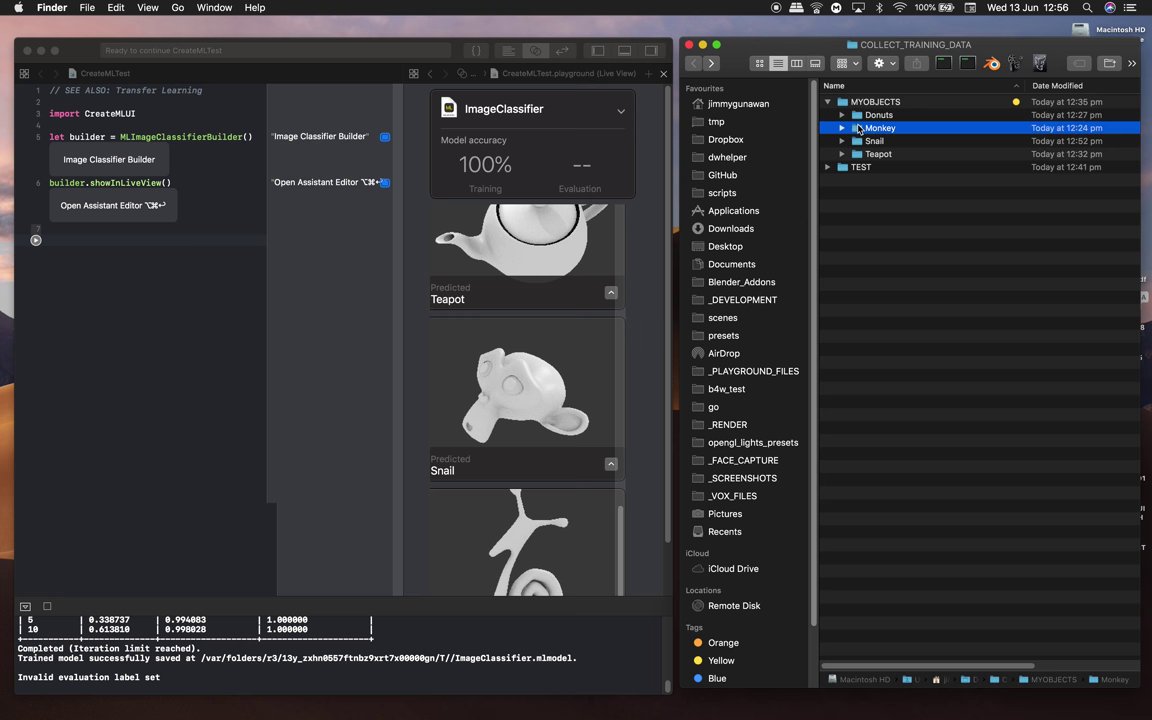
{"action": "key", "text": "super+Down"}
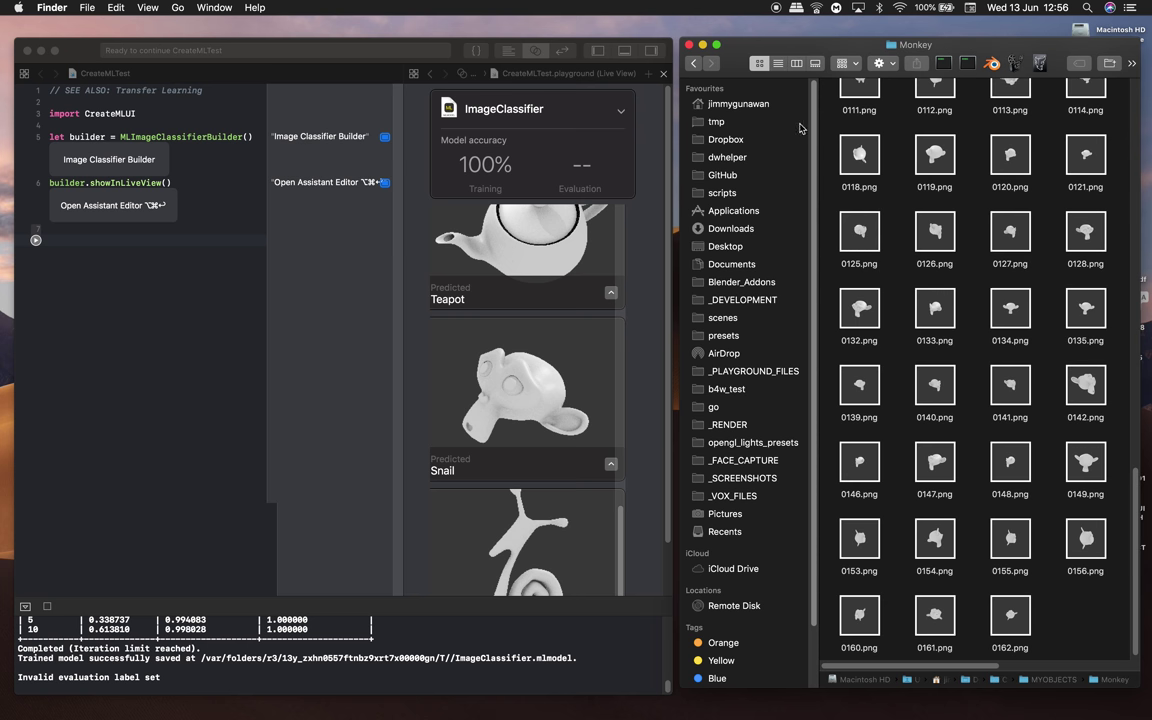
{"action": "key", "text": "super+["}
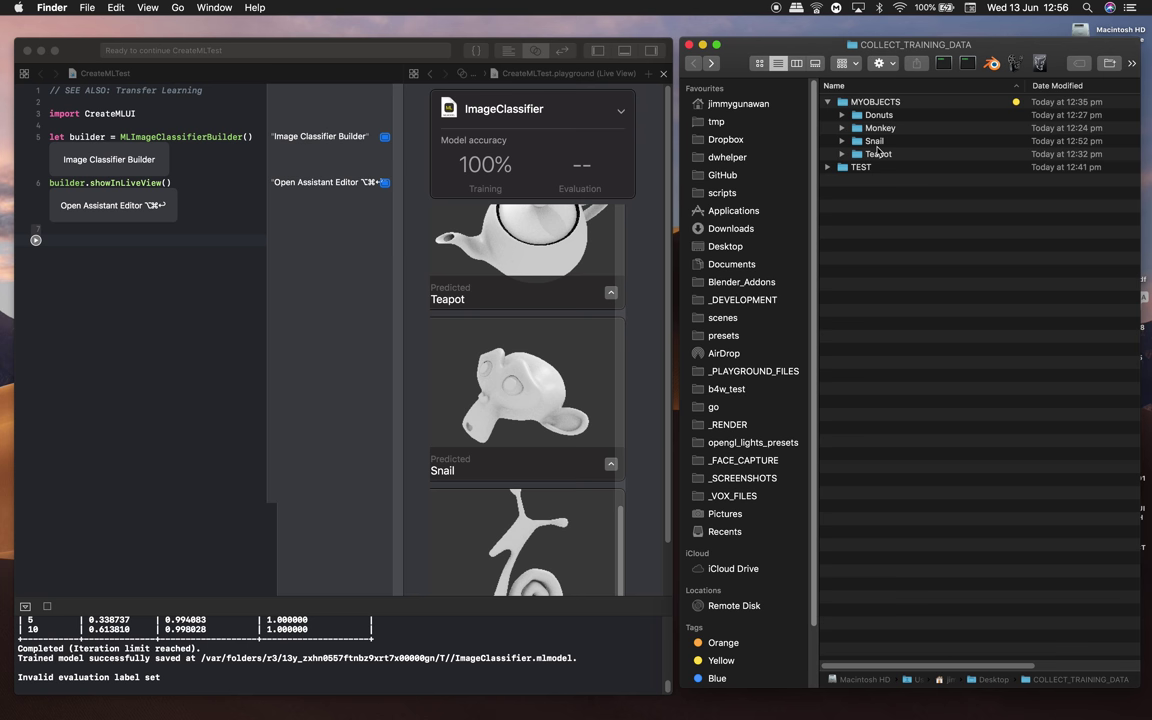
Step: Open the Teapot folder, look through its rendered images, and return to the training data folder
{"action": "left_click", "coordinate": [859, 154]}
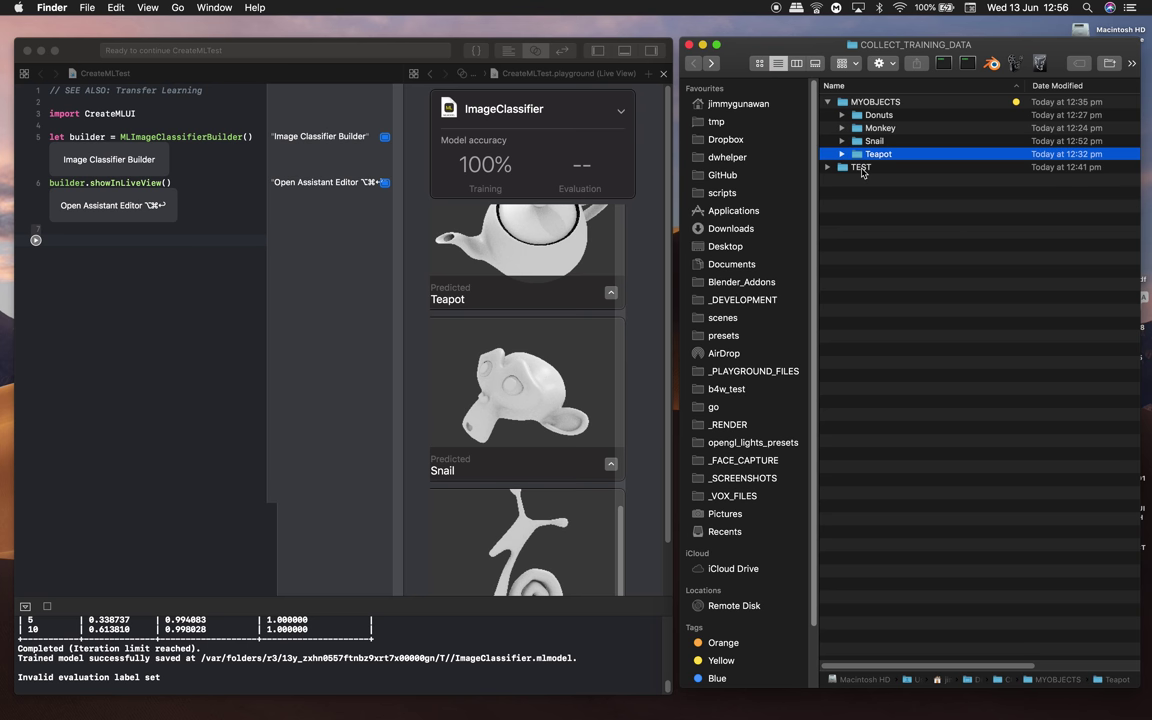
{"action": "key", "text": "super+Down"}
{"action": "scroll", "coordinate": [917, 333], "scroll_direction": "down", "scroll_amount": 3}
{"action": "scroll", "coordinate": [917, 333], "scroll_direction": "down", "scroll_amount": 3}
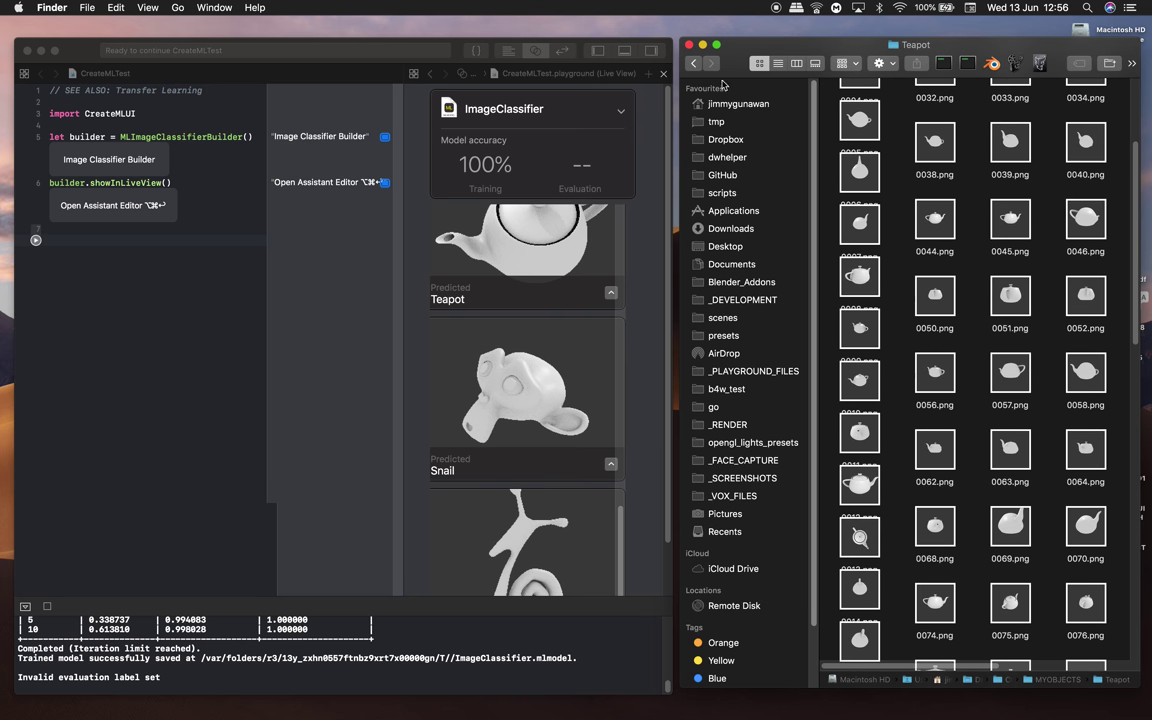
{"action": "key", "text": "super+["}
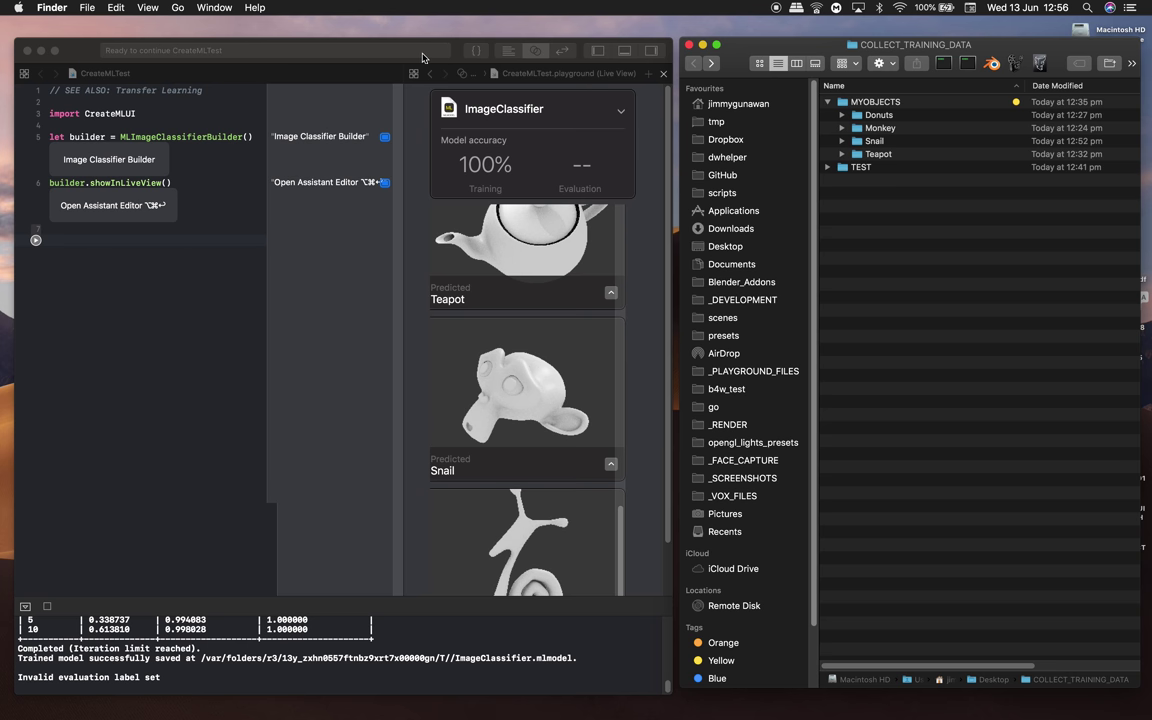
Step: Bring the CreateMLTest playground to the front and widen its code column slightly
{"action": "left_click_drag", "start_coordinate": [422, 57], "coordinate": [416, 54]}
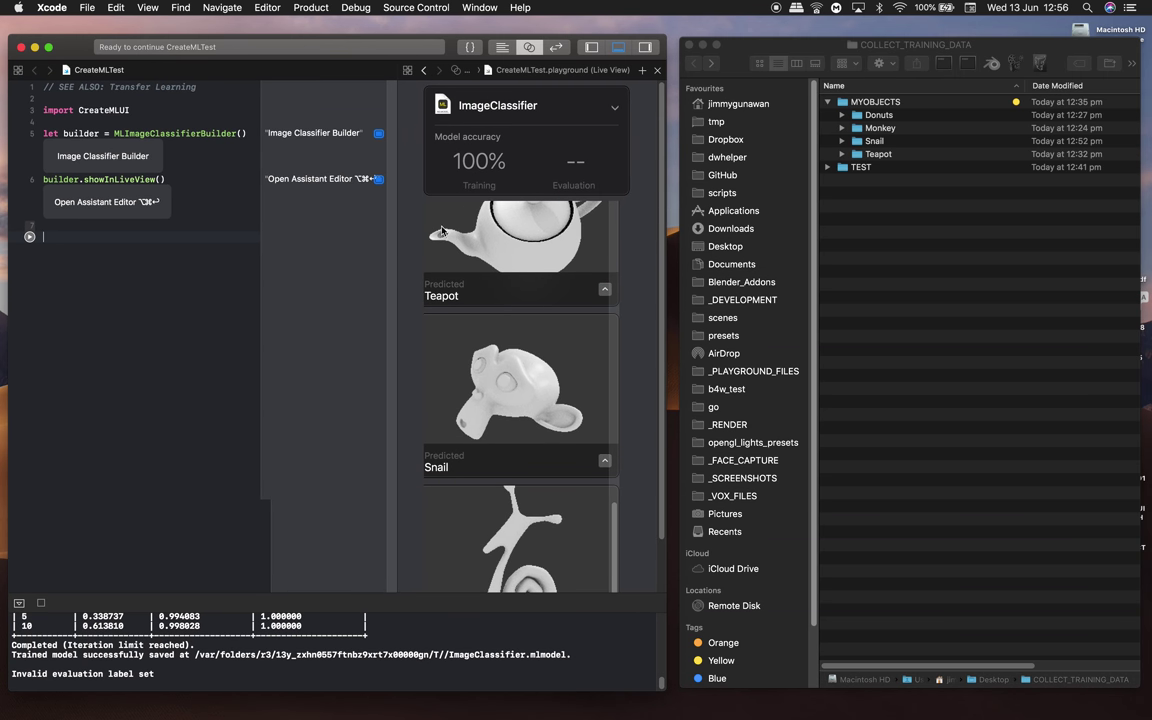
{"action": "key", "text": "Up"}
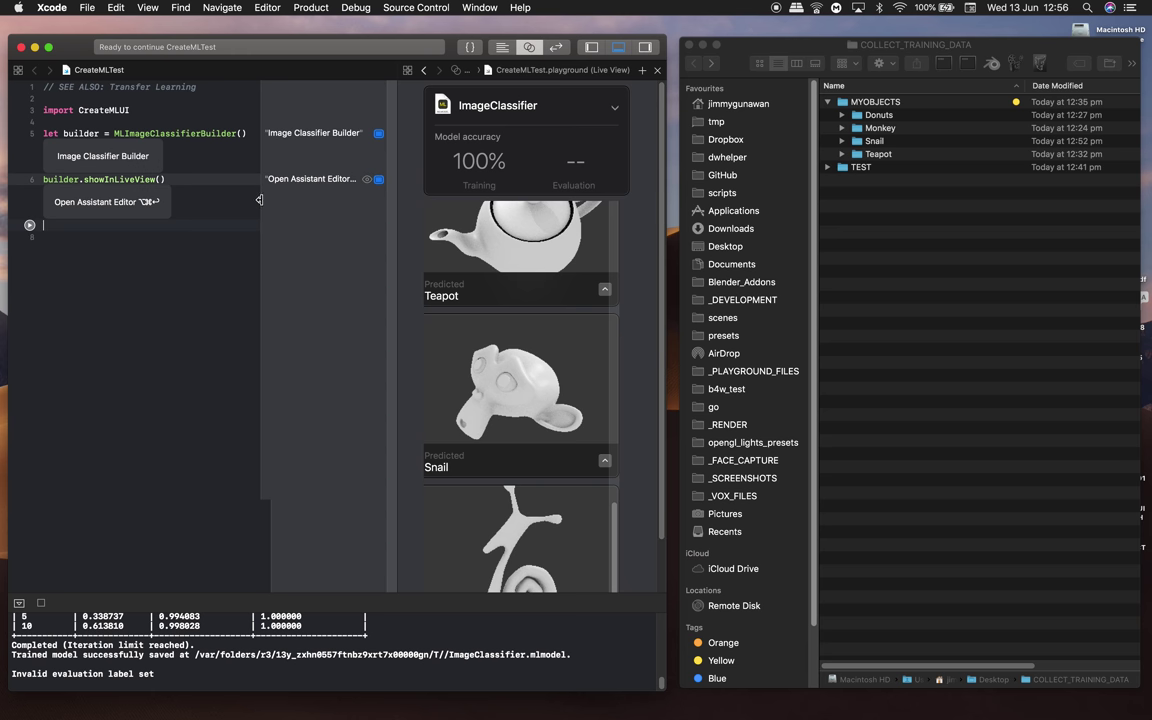
{"action": "left_click_drag", "start_coordinate": [259, 200], "coordinate": [285, 200]}
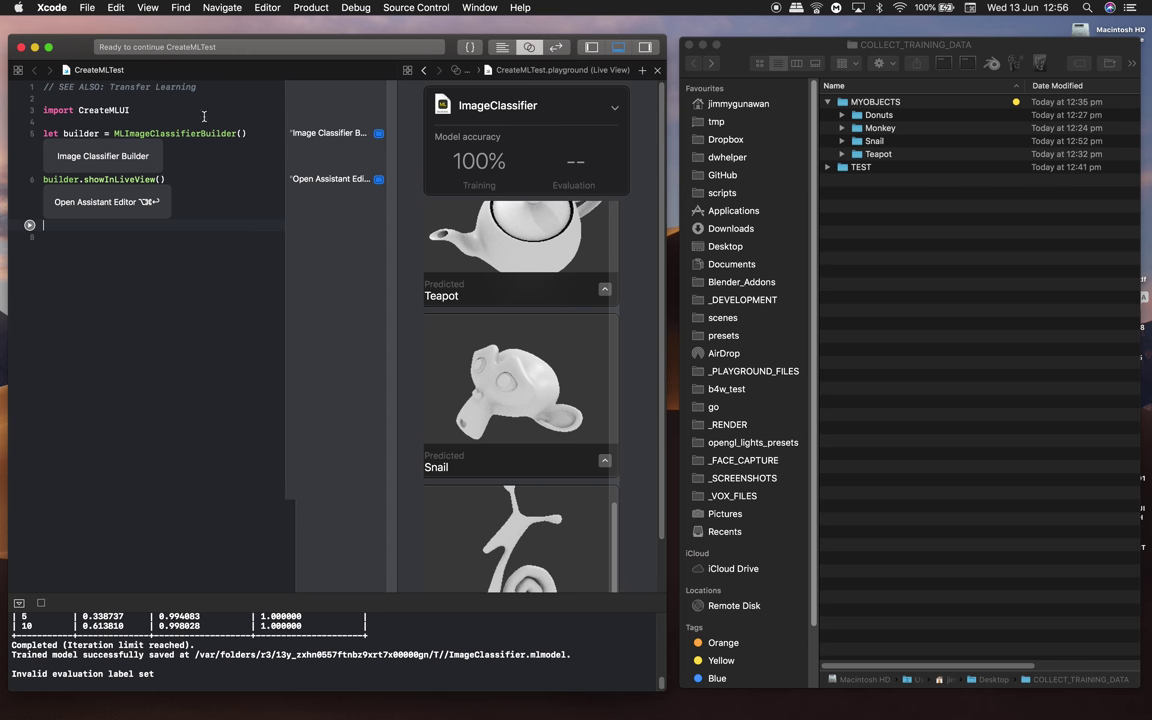
{"action": "left_click_drag", "start_coordinate": [70, 47], "coordinate": [70, 44]}
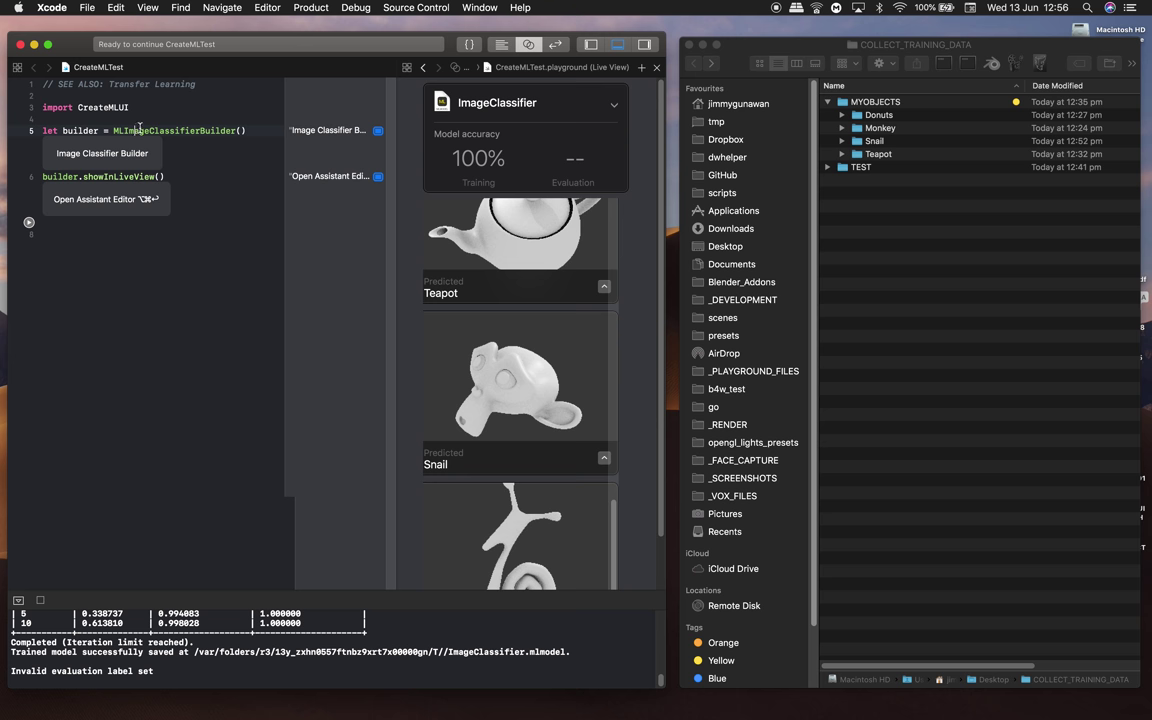
Step: Review the CreateMLUI import and MLImageClassifierBuilder lines, and rerun the playground to reset the image classifier
{"action": "left_click_drag", "start_coordinate": [187, 184], "coordinate": [50, 109]}
{"action": "left_click", "coordinate": [171, 117]}
{"action": "left_click_drag", "start_coordinate": [129, 110], "coordinate": [78, 107]}
{"action": "left_click_drag", "start_coordinate": [113, 127], "coordinate": [204, 127]}
{"action": "left_click", "coordinate": [245, 130]}
{"action": "left_click", "coordinate": [40, 602]}
{"action": "left_click", "coordinate": [41, 602]}
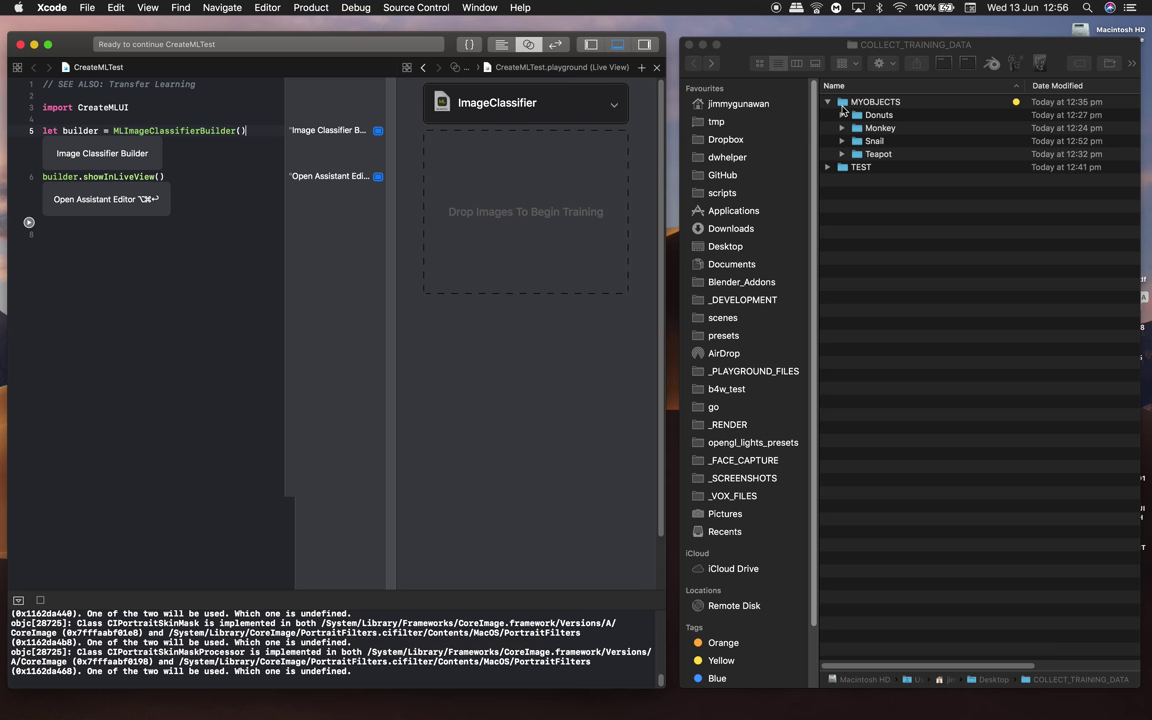
Step: Start training the image classifier with the MYOBJECTS folder and enlarge the console area to follow the training log
{"action": "left_click", "coordinate": [842, 104]}
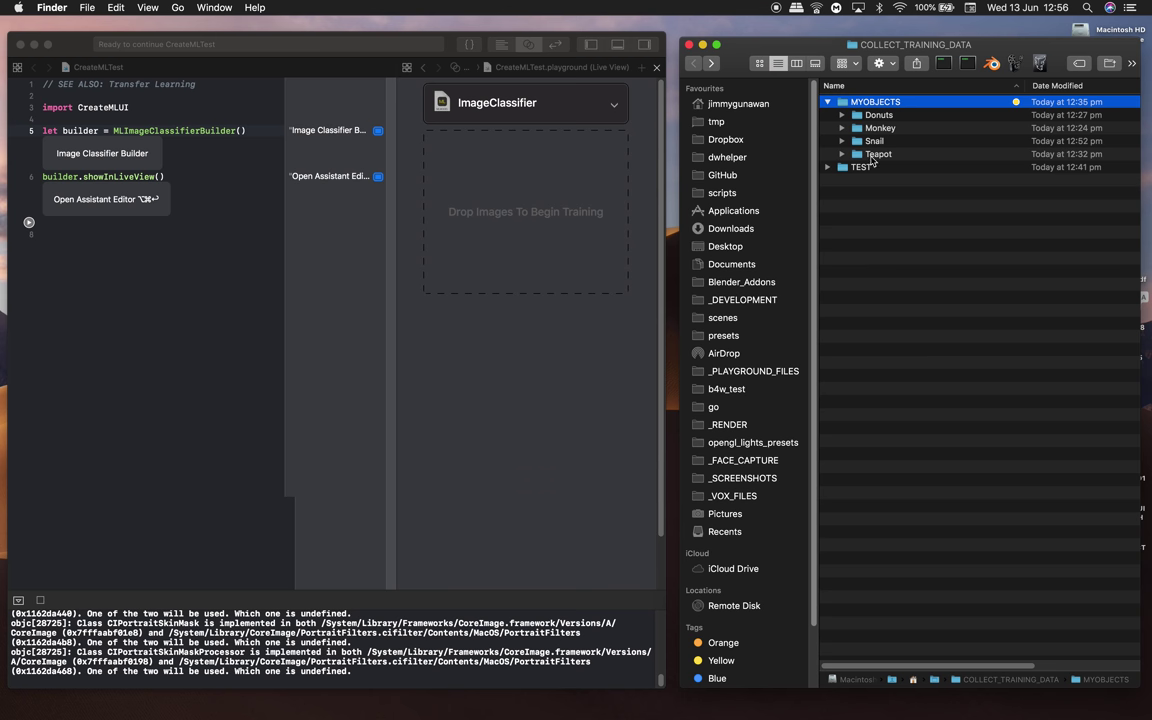
{"action": "left_click_drag", "start_coordinate": [855, 113], "coordinate": [524, 208]}
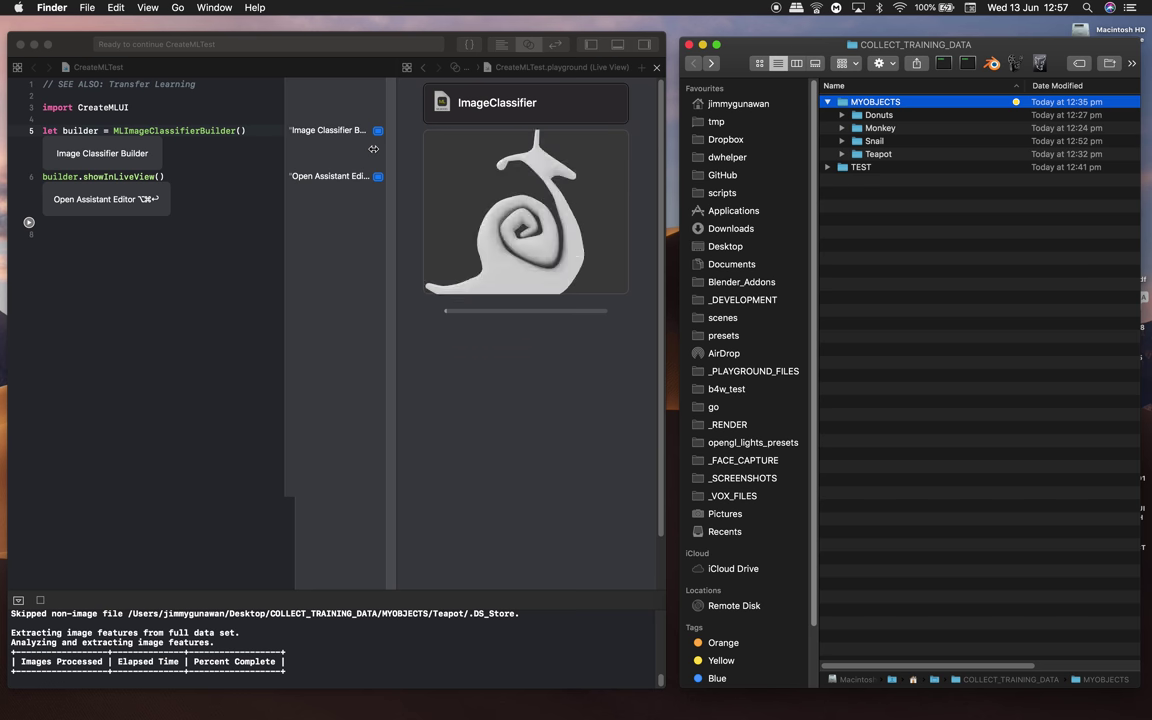
{"action": "left_click_drag", "start_coordinate": [451, 54], "coordinate": [456, 48]}
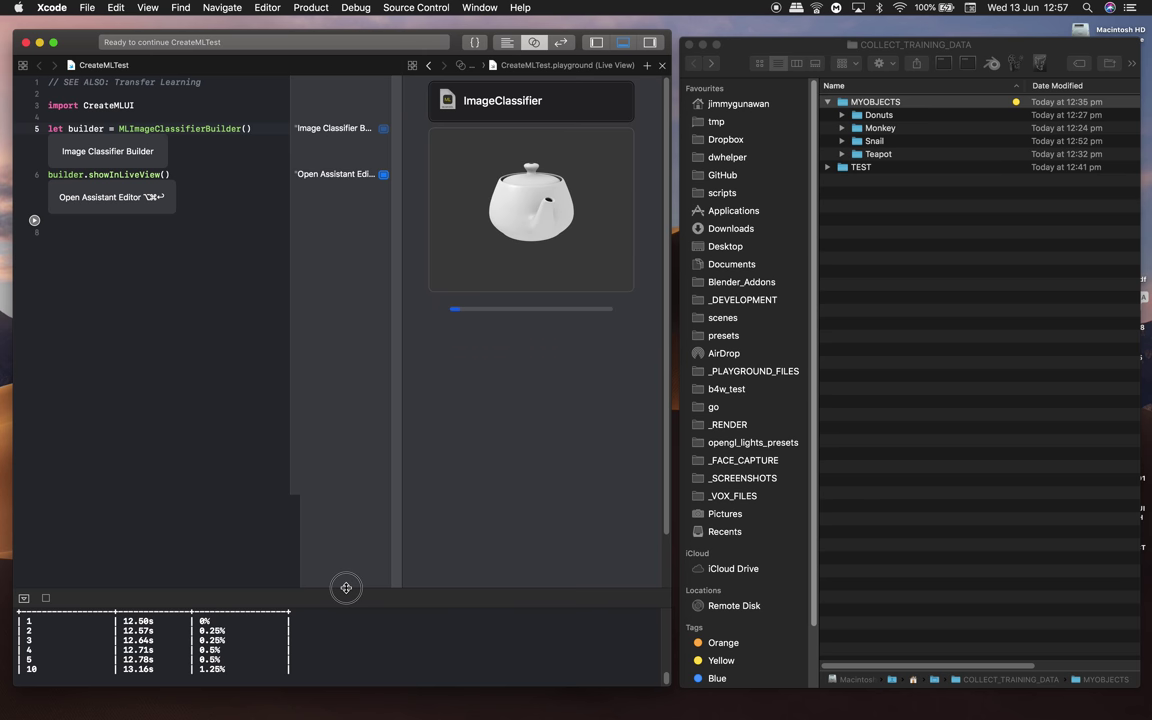
{"action": "left_click_drag", "start_coordinate": [346, 588], "coordinate": [352, 457]}
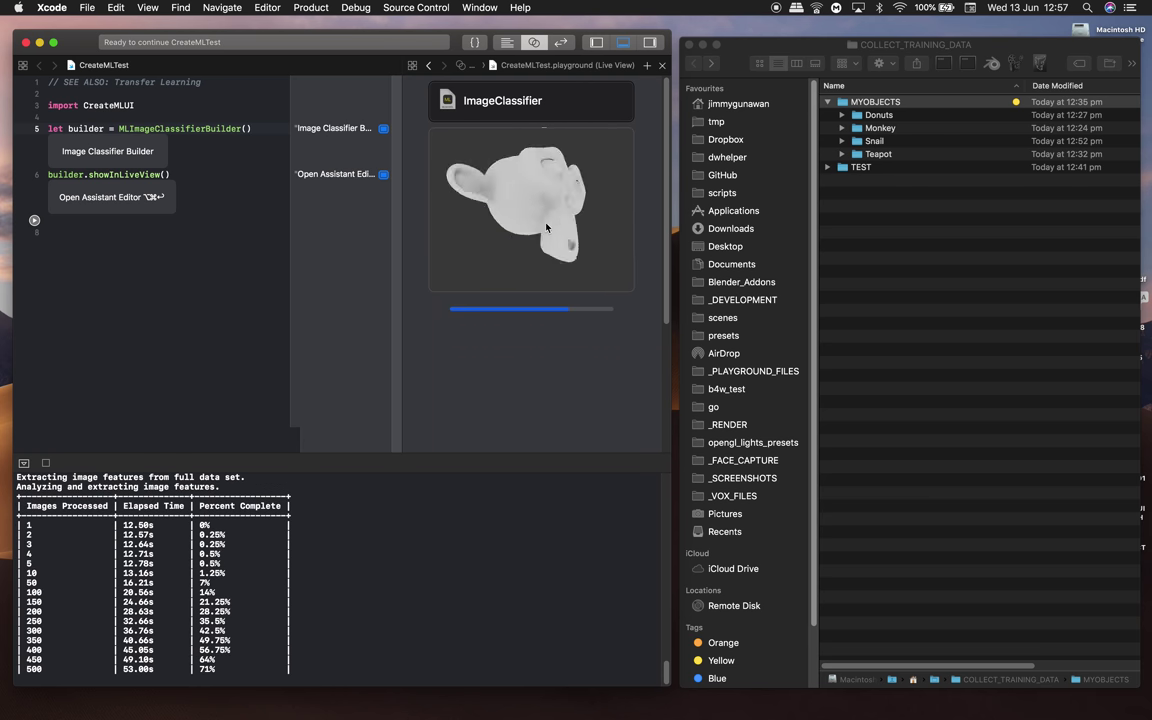
Step: Switch to Blender to view the snail scene from another angle, and return to the playground
{"action": "key", "text": "ctrl+Right"}
{"action": "middle_click_drag", "start_coordinate": [444, 472], "coordinate": [403, 478]}
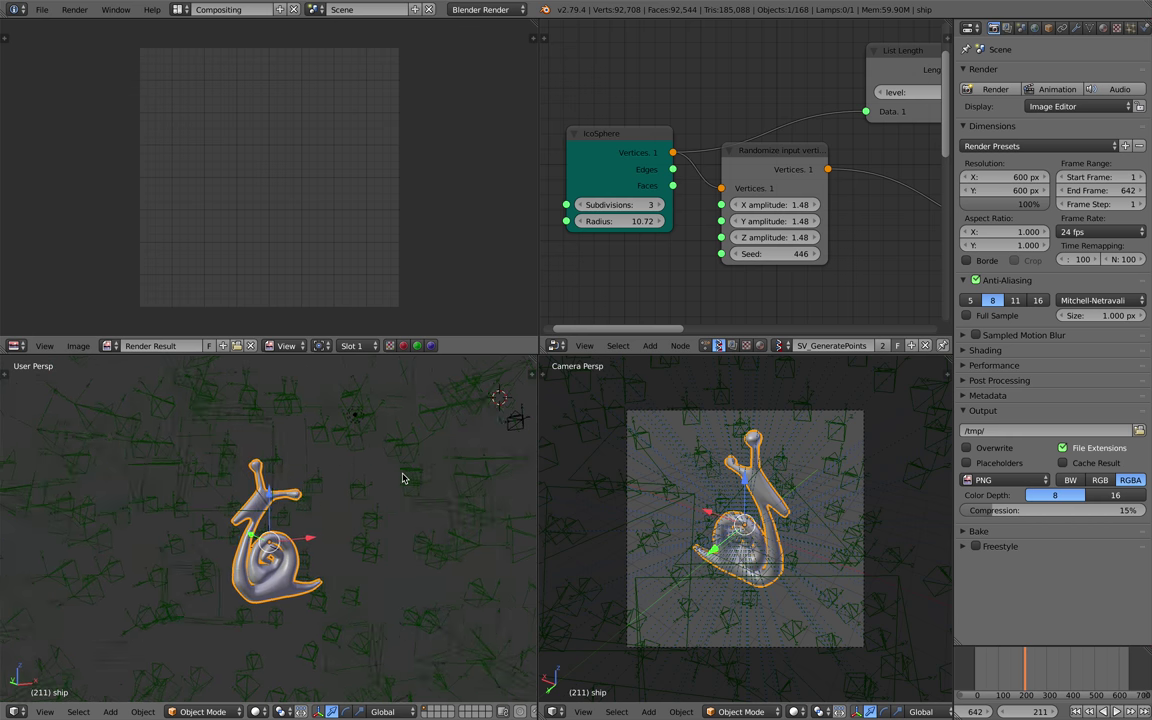
{"action": "key", "text": "ctrl+Left"}
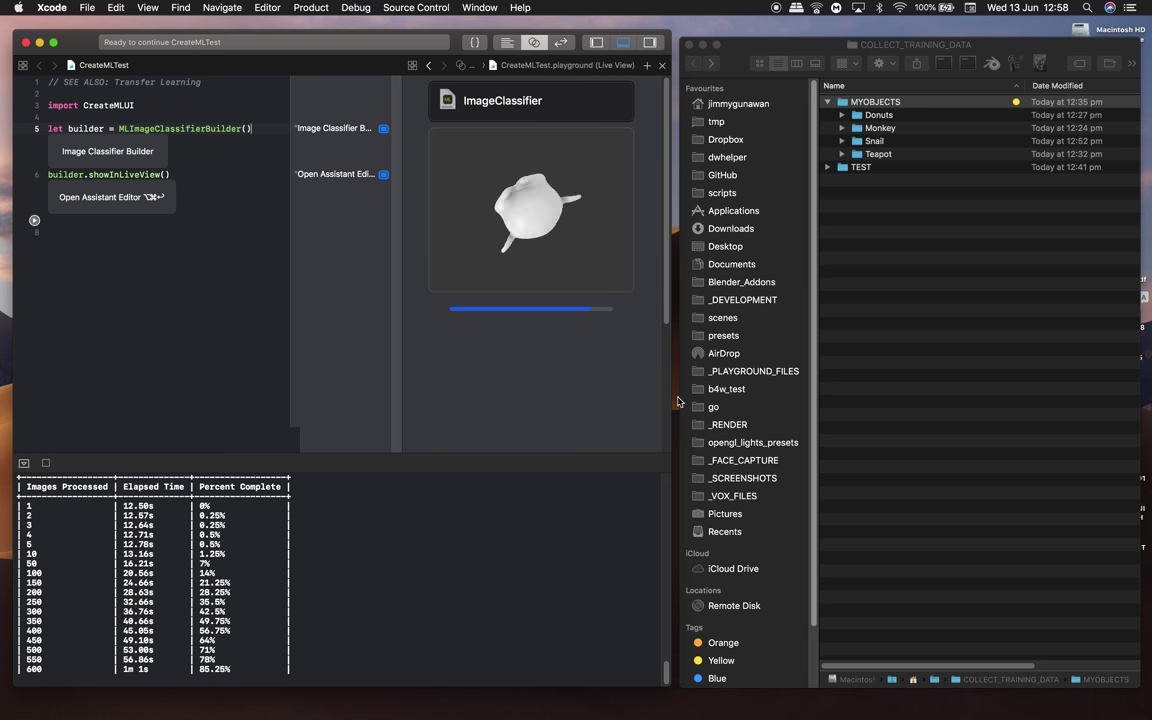
Step: Switch to Blender, add a Monkey mesh to the snail scene, and move it to the other side of the snail
{"action": "key", "text": "ctrl+Right"}
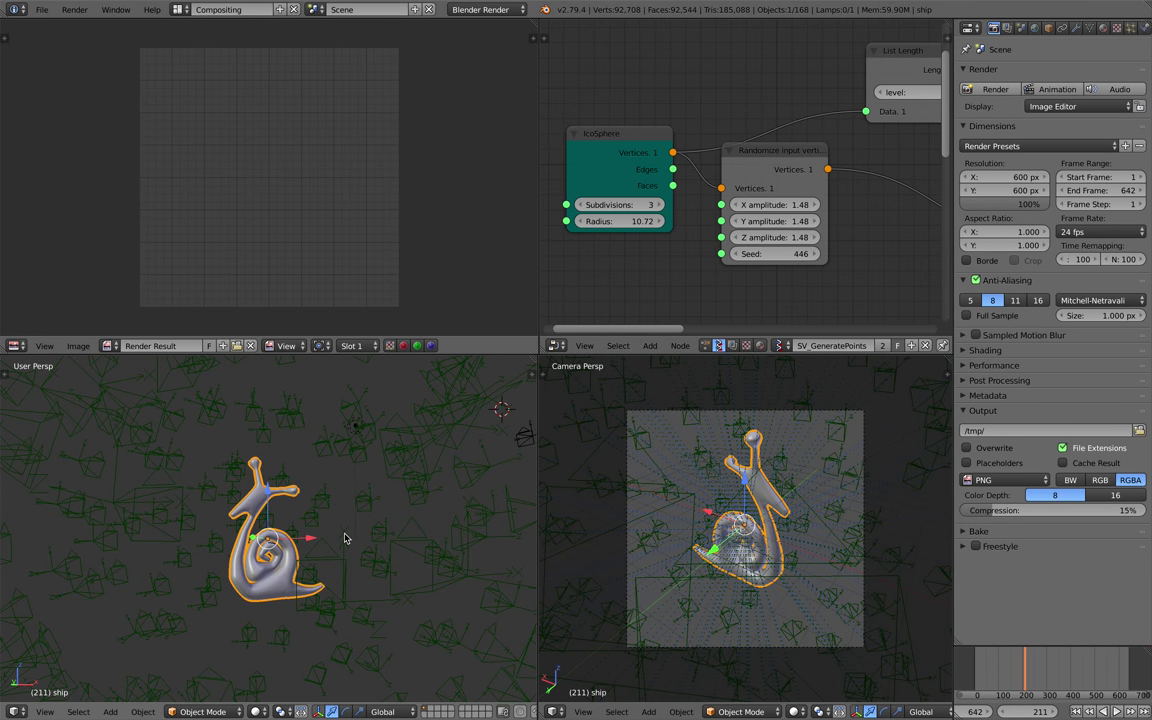
{"action": "key", "text": "shift+a"}
{"action": "mouse_move", "coordinate": [342, 511]}
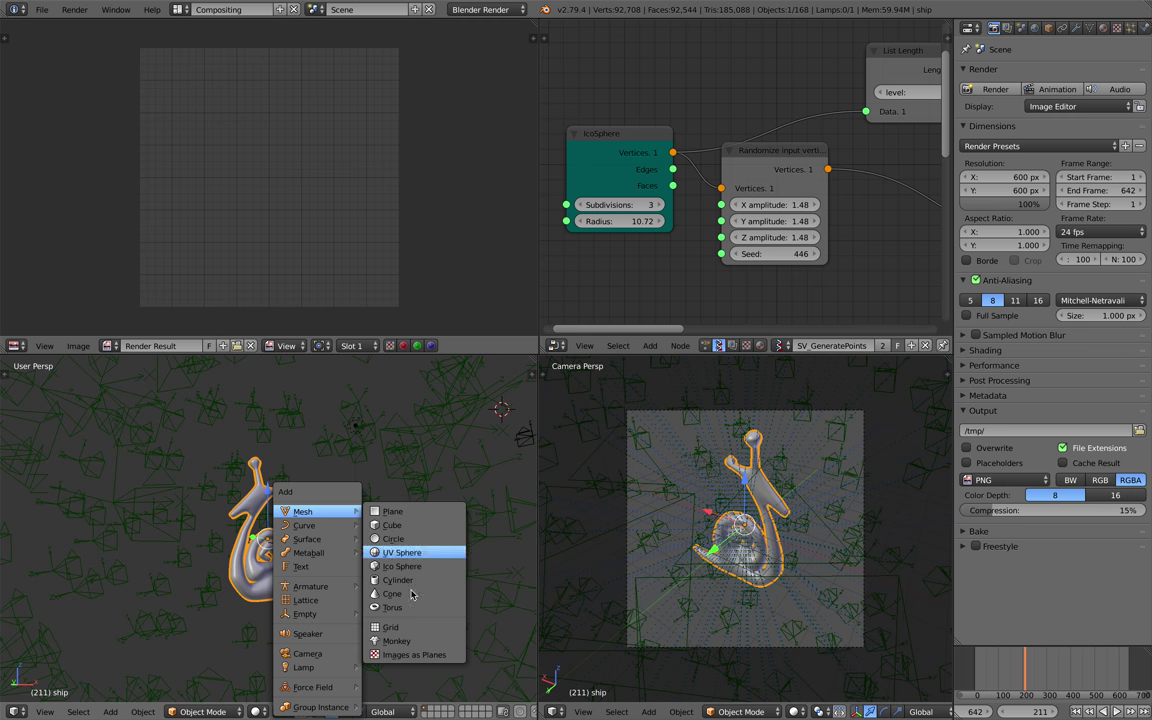
{"action": "left_click", "coordinate": [375, 638]}
{"action": "key", "text": "g"}
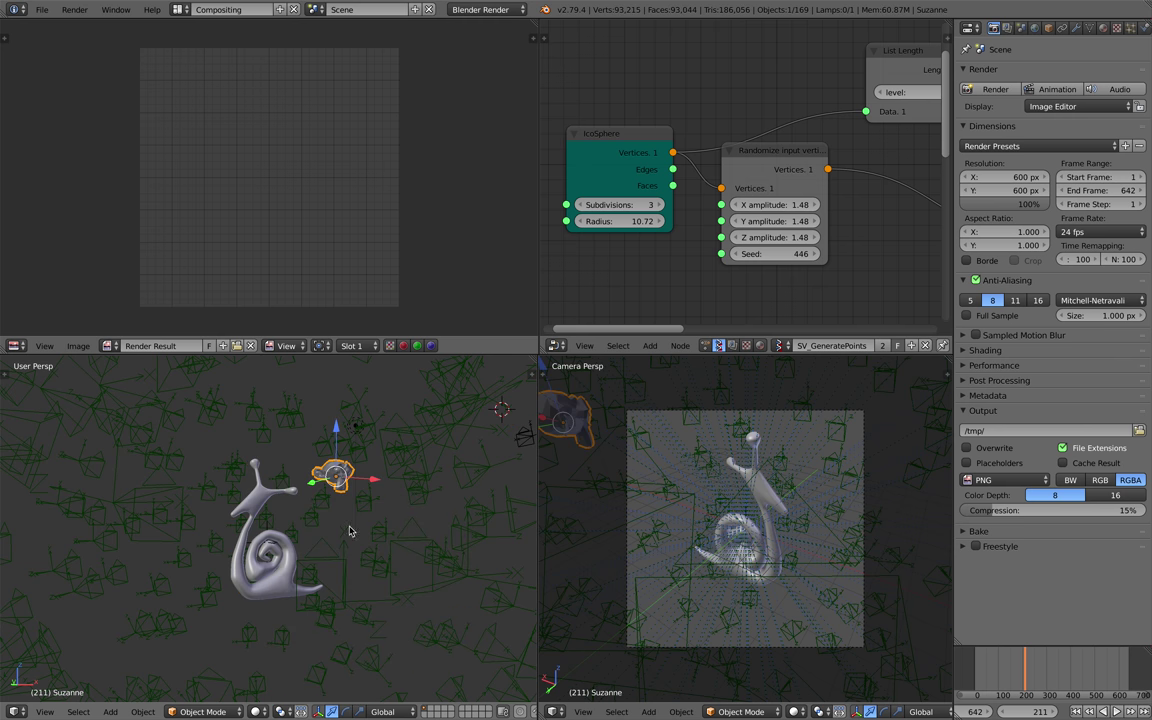
{"action": "left_click", "coordinate": [150, 565]}
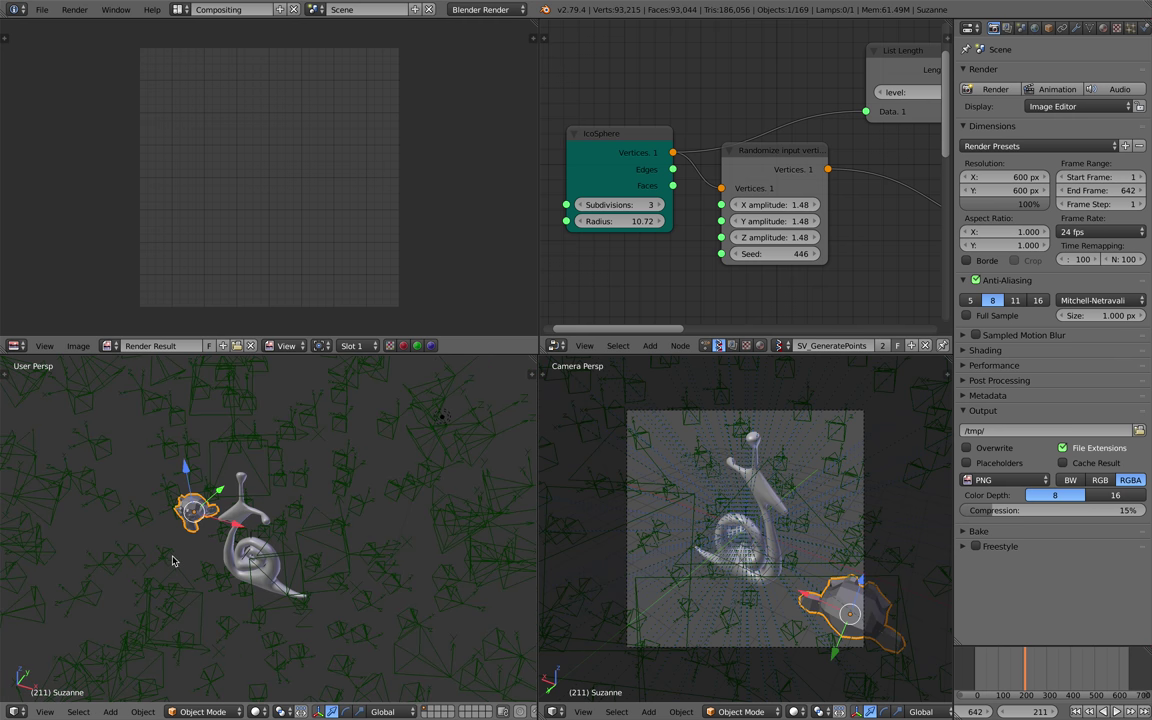
Step: Subdivide the monkey head's surface and apply smooth shading to it
{"action": "scroll", "coordinate": [200, 530], "scroll_direction": "up", "scroll_amount": 4}
{"action": "key", "text": "space"}
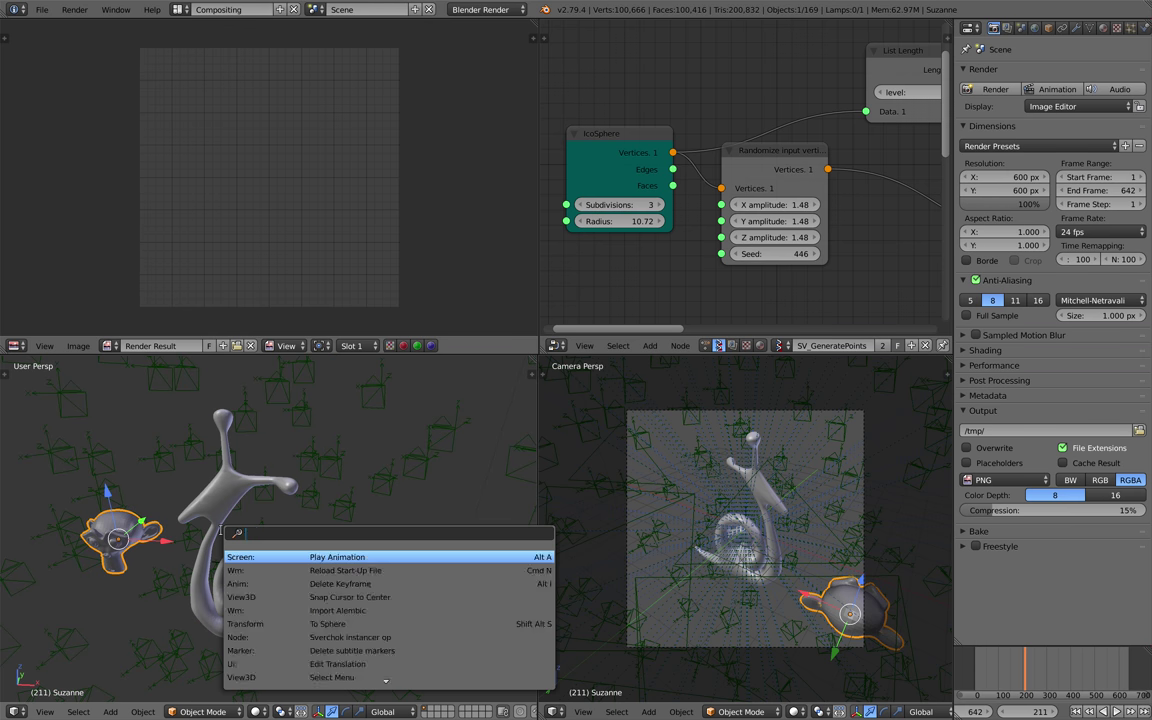
{"action": "type", "text": "smoo"}
{"action": "key", "text": "Return"}
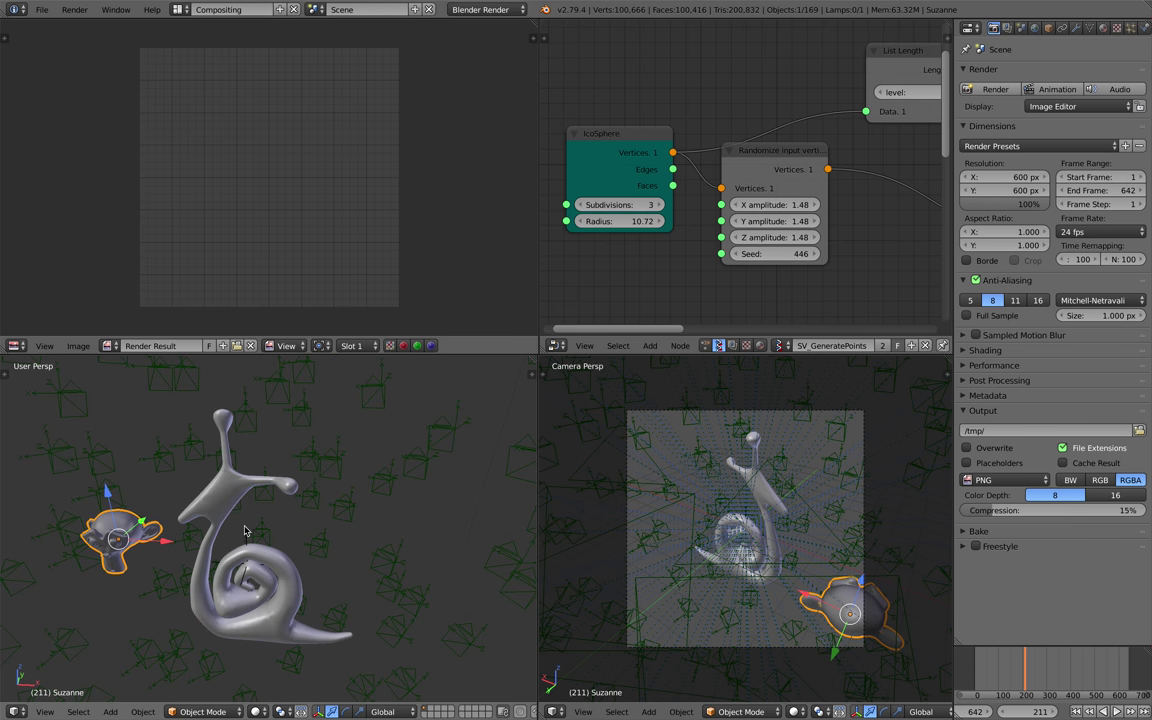
Step: Reposition the monkey head beside the snail so both objects face the user perspective view
{"action": "middle_click_drag", "start_coordinate": [245, 531], "coordinate": [352, 522]}
{"action": "key", "text": "a"}
{"action": "scroll", "coordinate": [316, 512], "scroll_direction": "down", "scroll_amount": 2}
{"action": "right_click", "coordinate": [203, 513]}
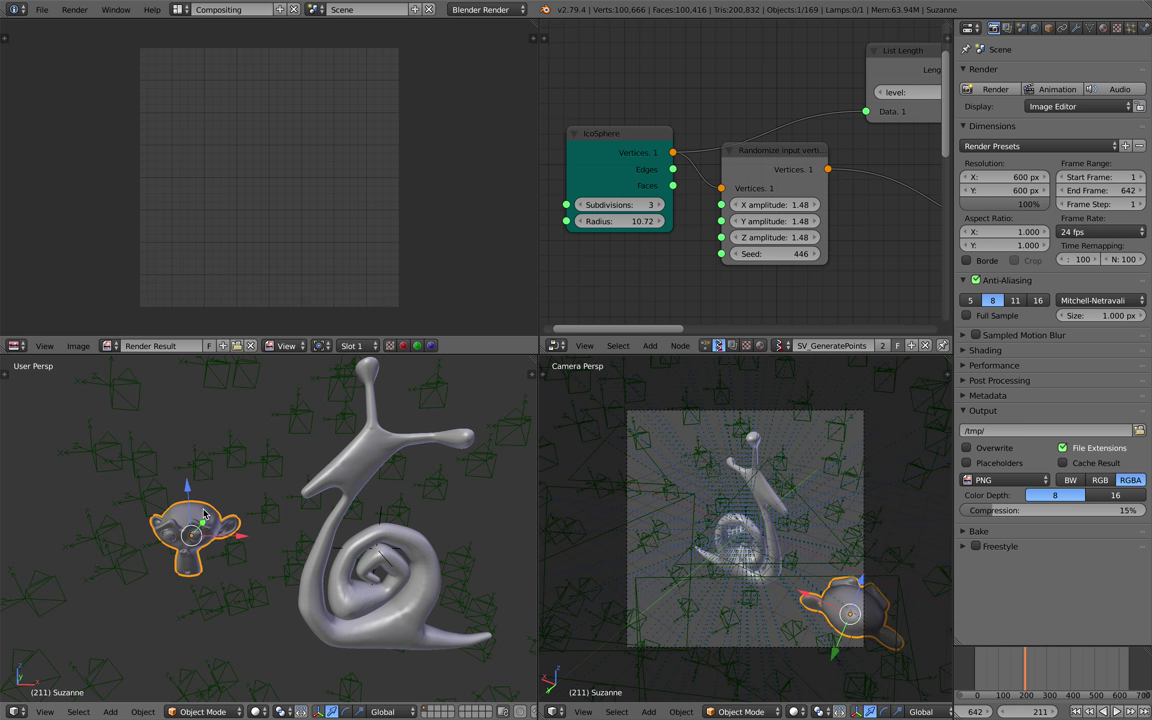
{"action": "scroll", "coordinate": [203, 513], "scroll_direction": "down", "scroll_amount": 4}
{"action": "key", "text": "g"}
{"action": "middle_click_drag", "start_coordinate": [206, 514], "coordinate": [292, 521]}
{"action": "left_click", "coordinate": [348, 510]}
{"action": "scroll", "coordinate": [272, 517], "scroll_direction": "up", "scroll_amount": 3}
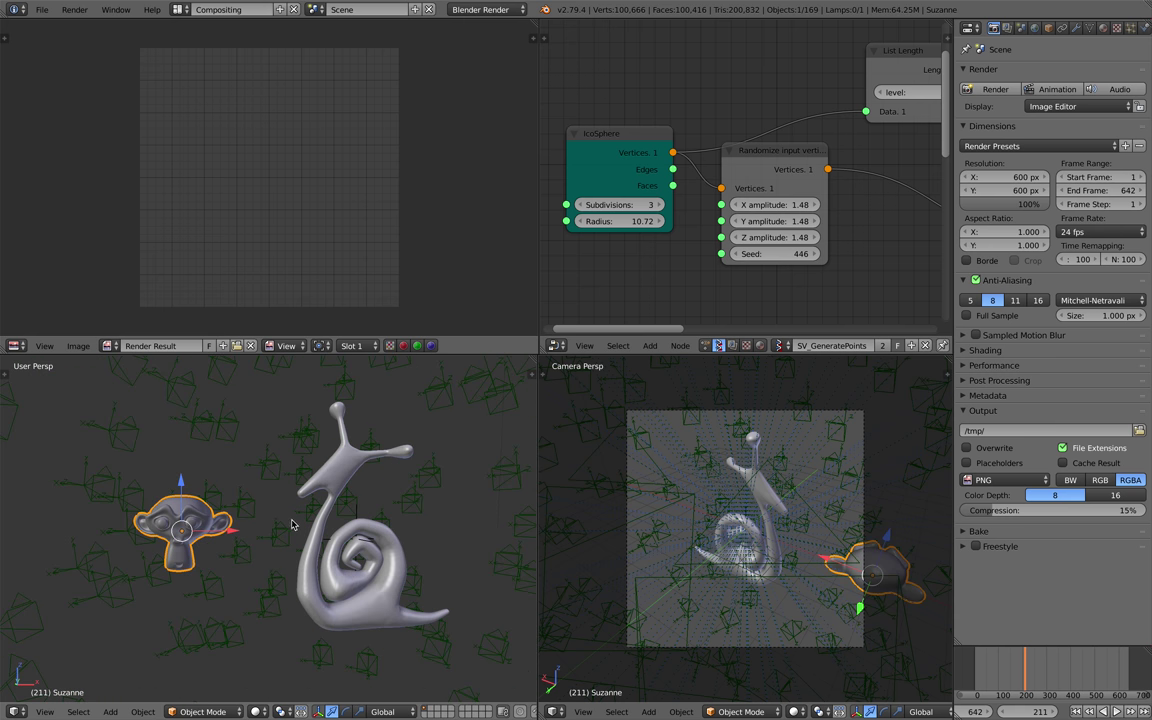
Step: Set the user perspective viewport to Rendered shading and capture a screenshot of the monkey and snail together
{"action": "left_click", "coordinate": [257, 711]}
{"action": "left_click", "coordinate": [283, 621]}
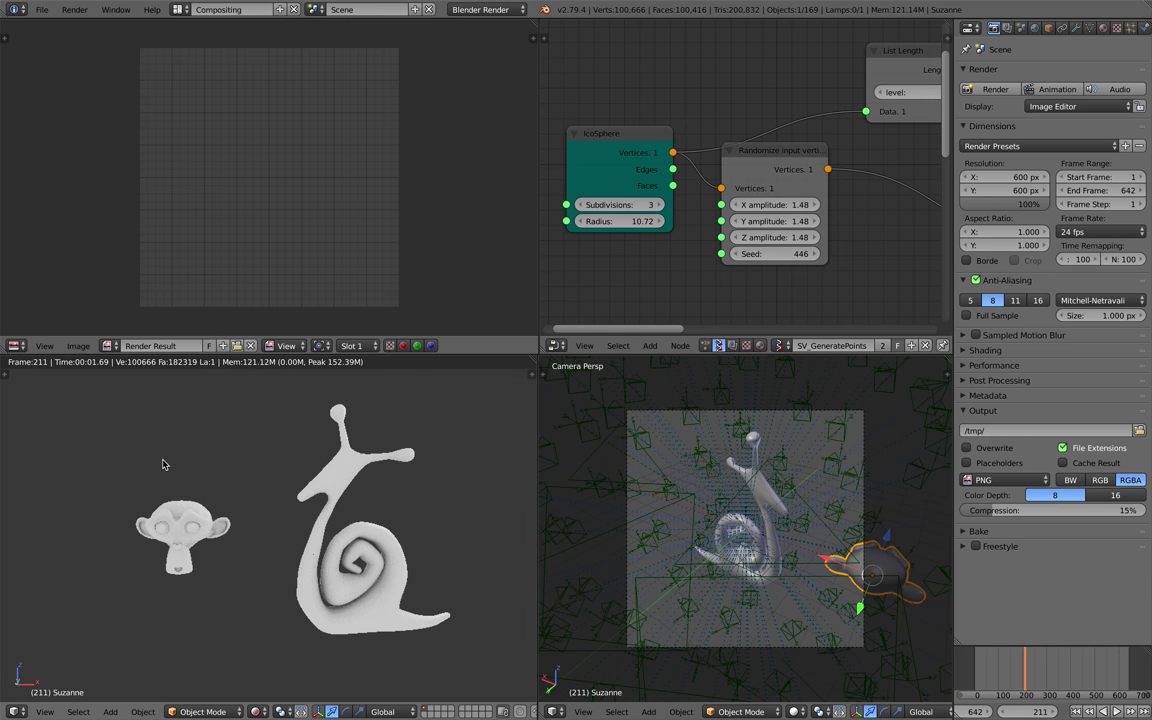
{"action": "left_click_drag", "start_coordinate": [94, 390], "coordinate": [458, 638]}
Step: Capture a close-up screenshot of only the rendered monkey head in the viewport
{"action": "middle_click_drag", "start_coordinate": [186, 542], "coordinate": [249, 532], "text": "shift"}
{"action": "scroll", "coordinate": [250, 532], "scroll_direction": "up", "scroll_amount": 5}
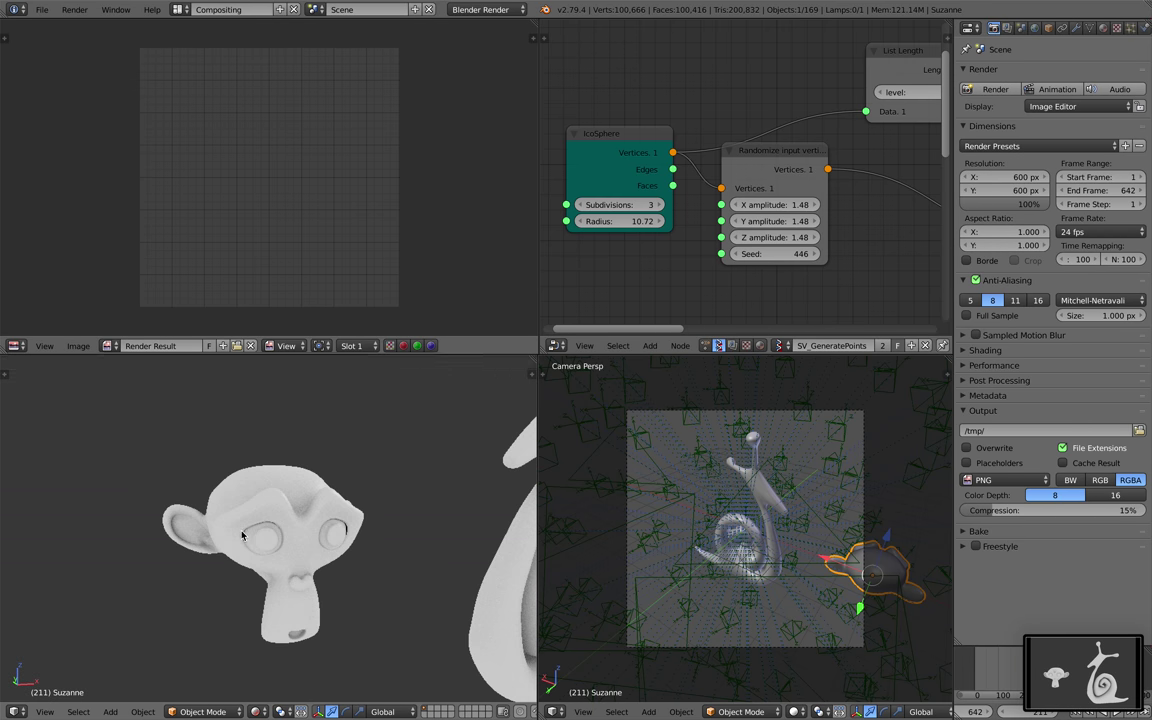
{"action": "key", "text": "super+shift+4"}
{"action": "left_click_drag", "start_coordinate": [157, 455], "coordinate": [364, 647]}
Step: Capture a screenshot of only the rendered snail, seen from a different angle
{"action": "scroll", "coordinate": [363, 640], "scroll_direction": "down", "scroll_amount": 3}
{"action": "middle_click_drag", "start_coordinate": [395, 602], "coordinate": [258, 562], "text": "shift"}
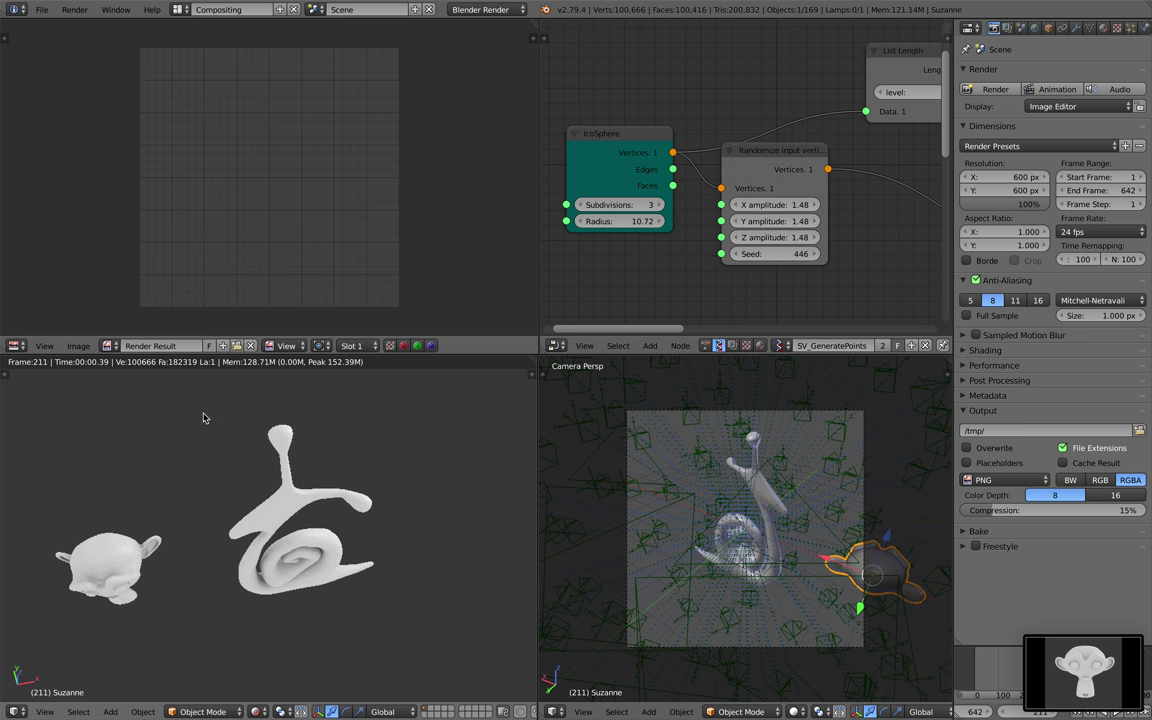
{"action": "key", "text": "super+shift+4"}
{"action": "left_click_drag", "start_coordinate": [188, 404], "coordinate": [399, 631]}
Step: Take the viewport out of Rendered shading and return to the playground in Xcode
{"action": "middle_click_drag", "start_coordinate": [399, 631], "coordinate": [231, 512]}
{"action": "left_click", "coordinate": [258, 711]}
{"action": "left_click", "coordinate": [288, 665]}
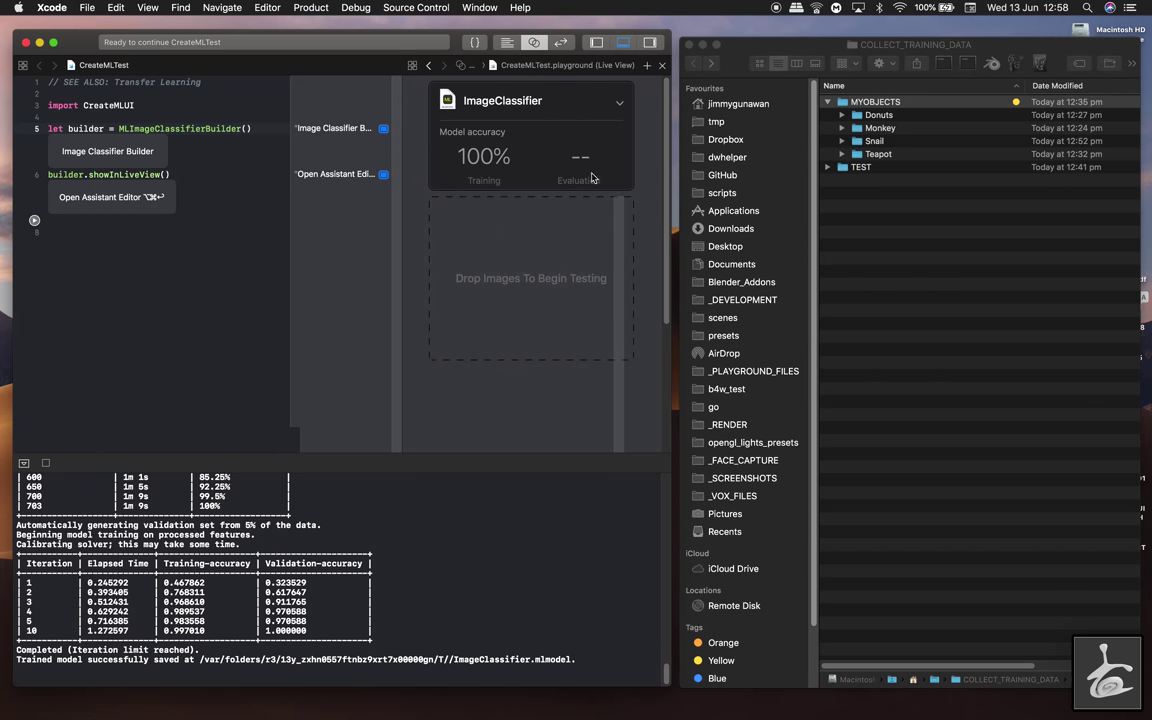
Step: Expand the Screenshots stack, move the three new screenshots into the TEST folder, and arrange the Finder window with TEST expanded
{"action": "left_click_drag", "start_coordinate": [743, 57], "coordinate": [433, 89]}
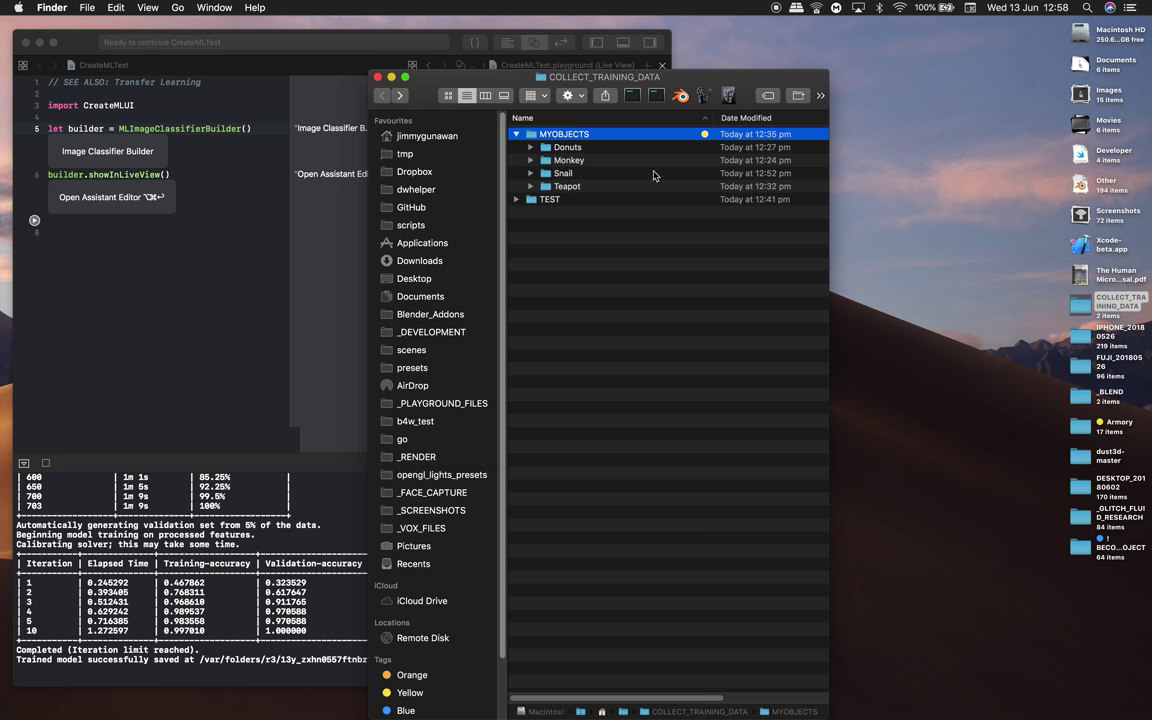
{"action": "left_click", "coordinate": [1079, 216]}
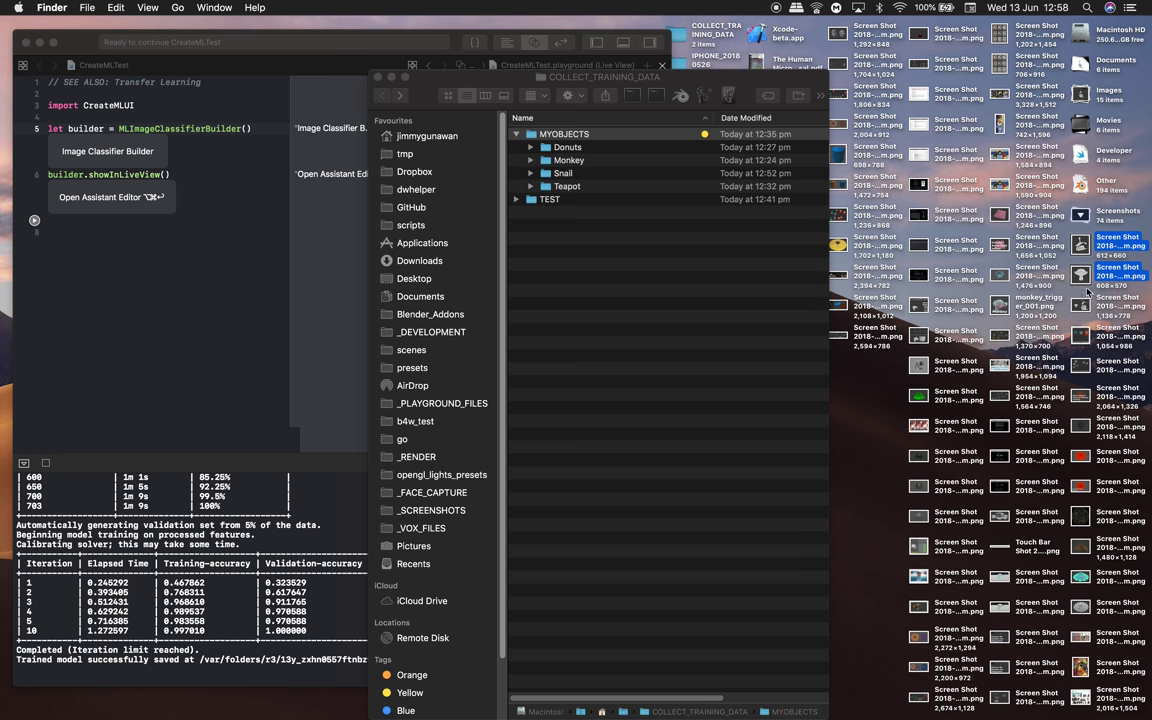
{"action": "left_click_drag", "start_coordinate": [1080, 250], "coordinate": [551, 203]}
{"action": "left_click", "coordinate": [516, 199]}
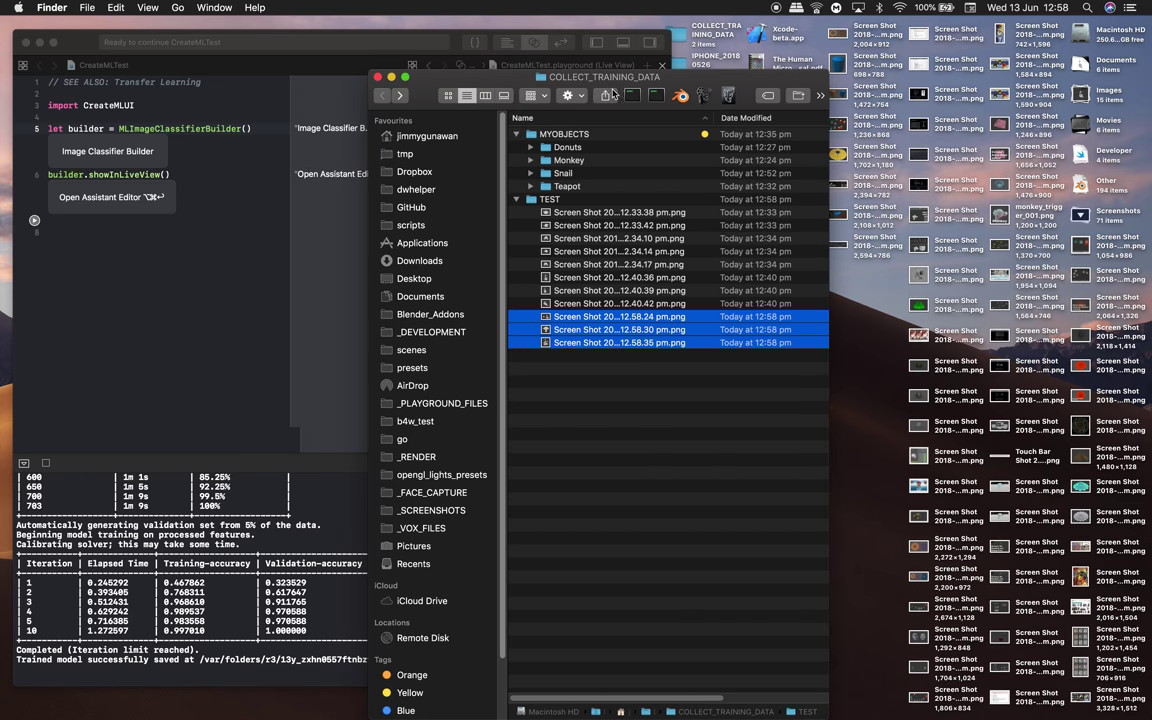
{"action": "left_click_drag", "start_coordinate": [690, 83], "coordinate": [797, 83]}
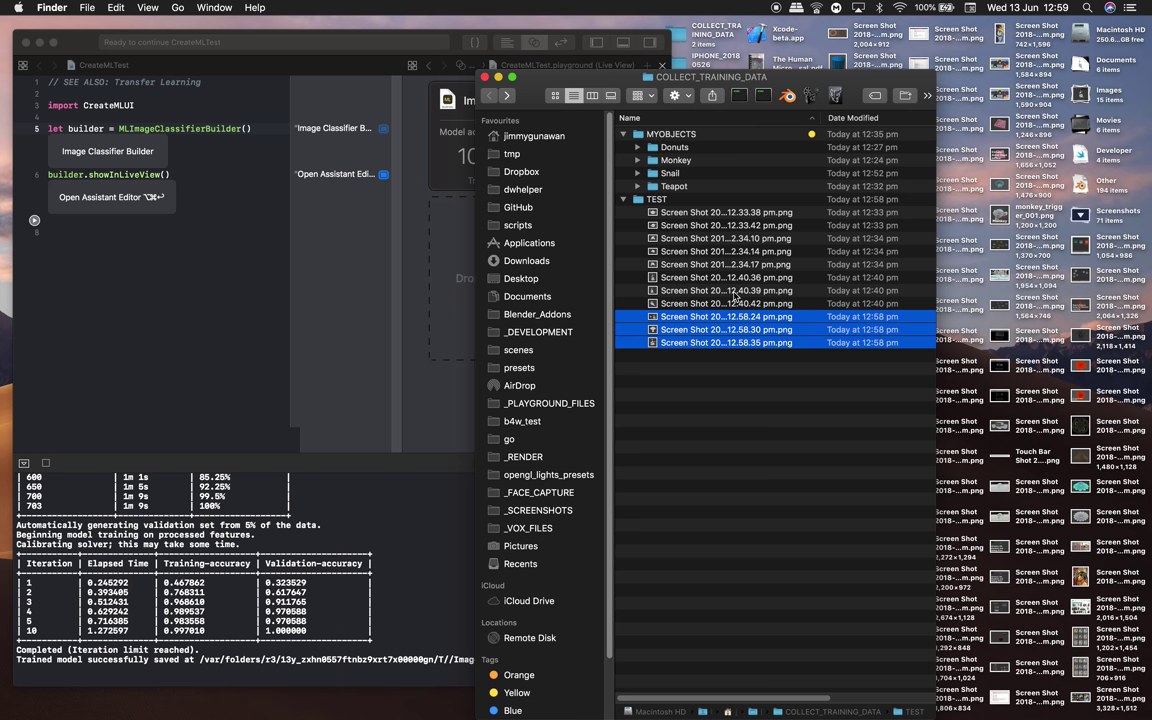
Step: Show the TEST folder's contents as icons and place the Finder window beside the Xcode playground
{"action": "left_click", "coordinate": [556, 95]}
{"action": "left_click_drag", "start_coordinate": [562, 88], "coordinate": [712, 88]}
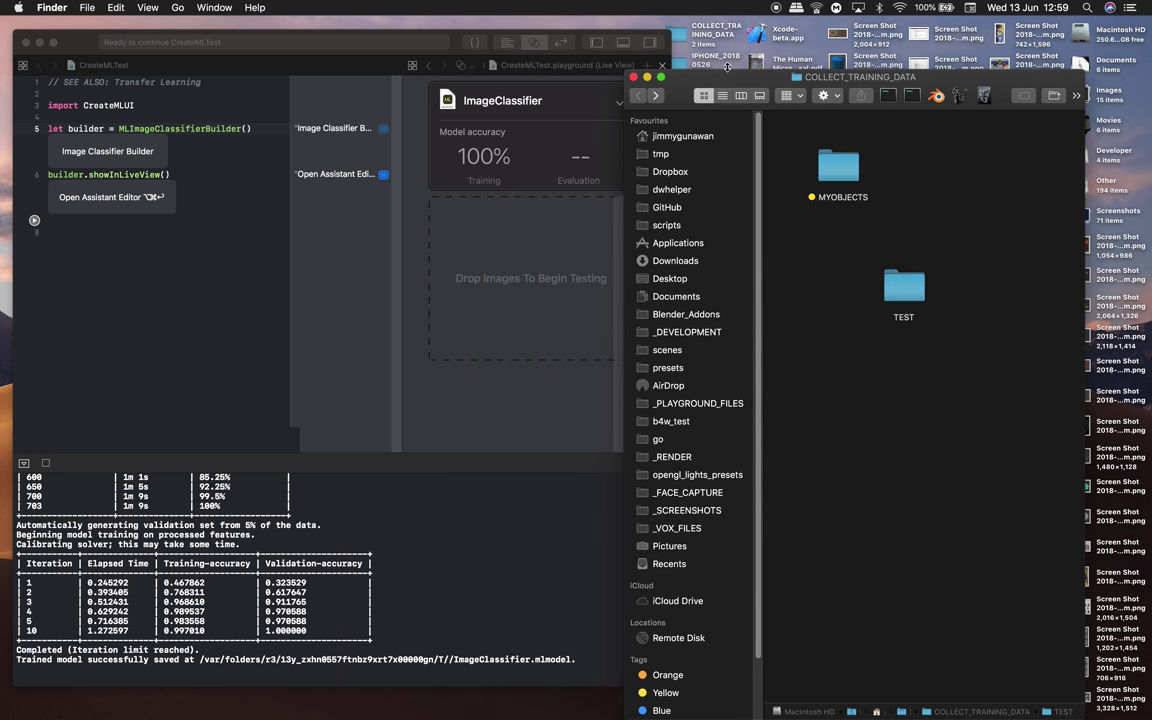
{"action": "double_click", "coordinate": [903, 286]}
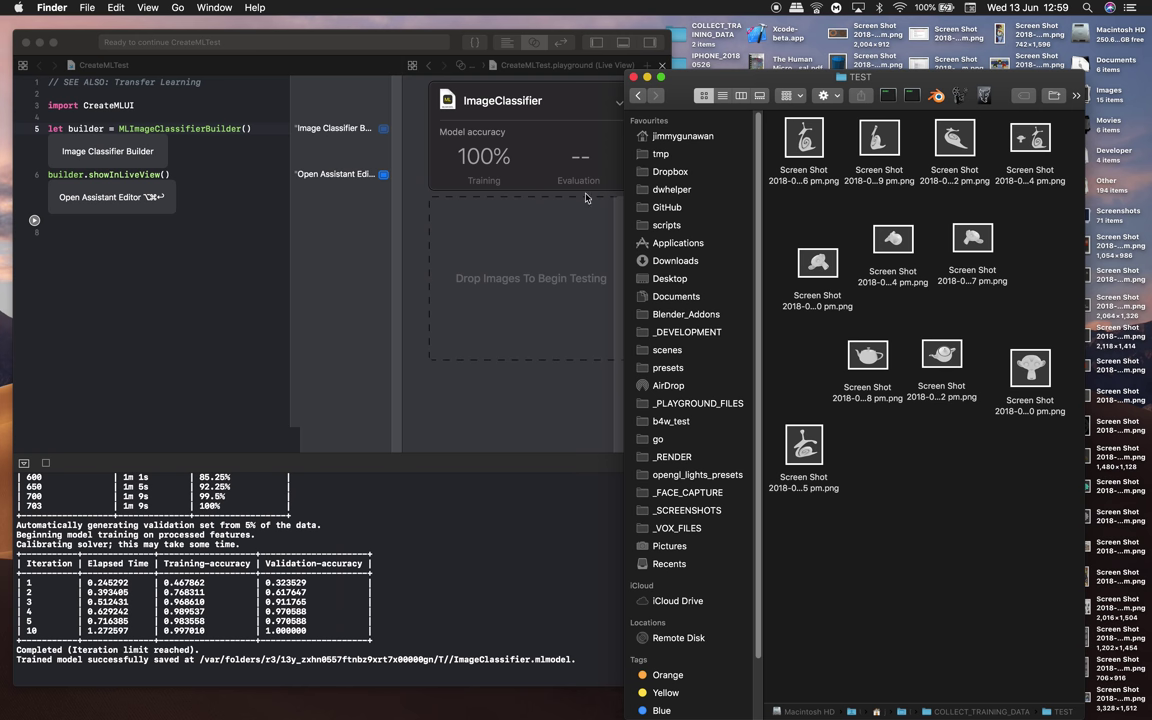
{"action": "left_click_drag", "start_coordinate": [675, 88], "coordinate": [689, 88]}
{"action": "left_click", "coordinate": [378, 71]}
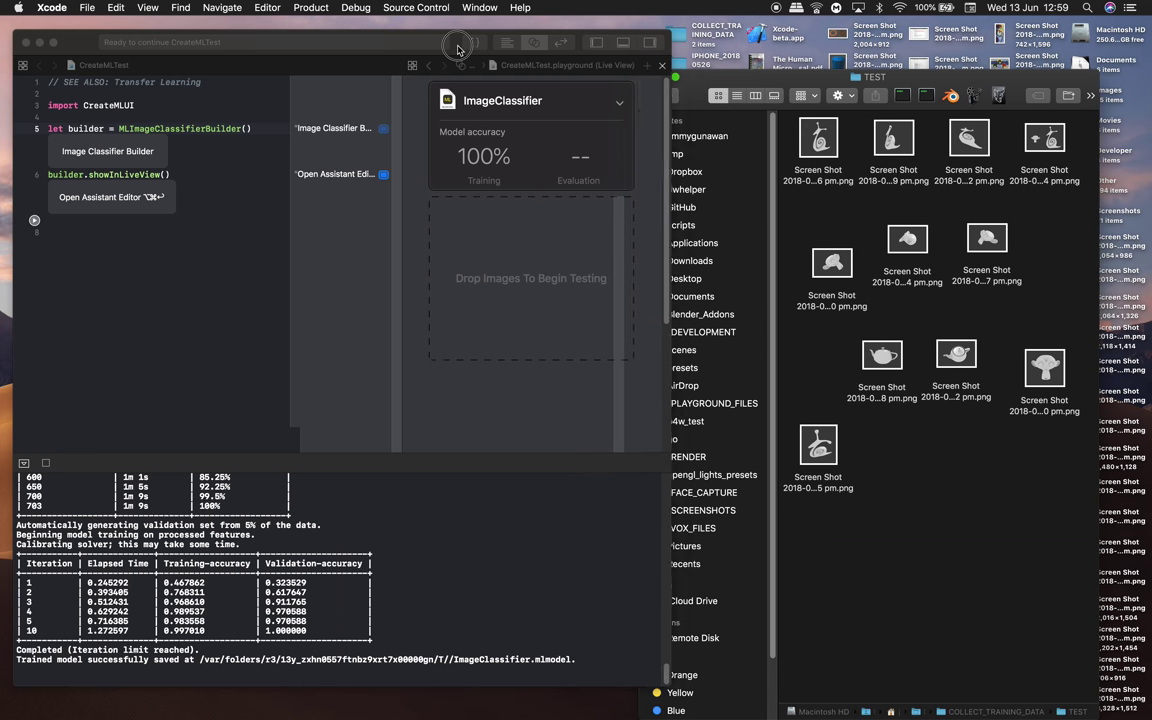
Step: Drop all images from the TEST folder onto the ImageClassifier's testing area in the Xcode live view
{"action": "left_click", "coordinate": [941, 471]}
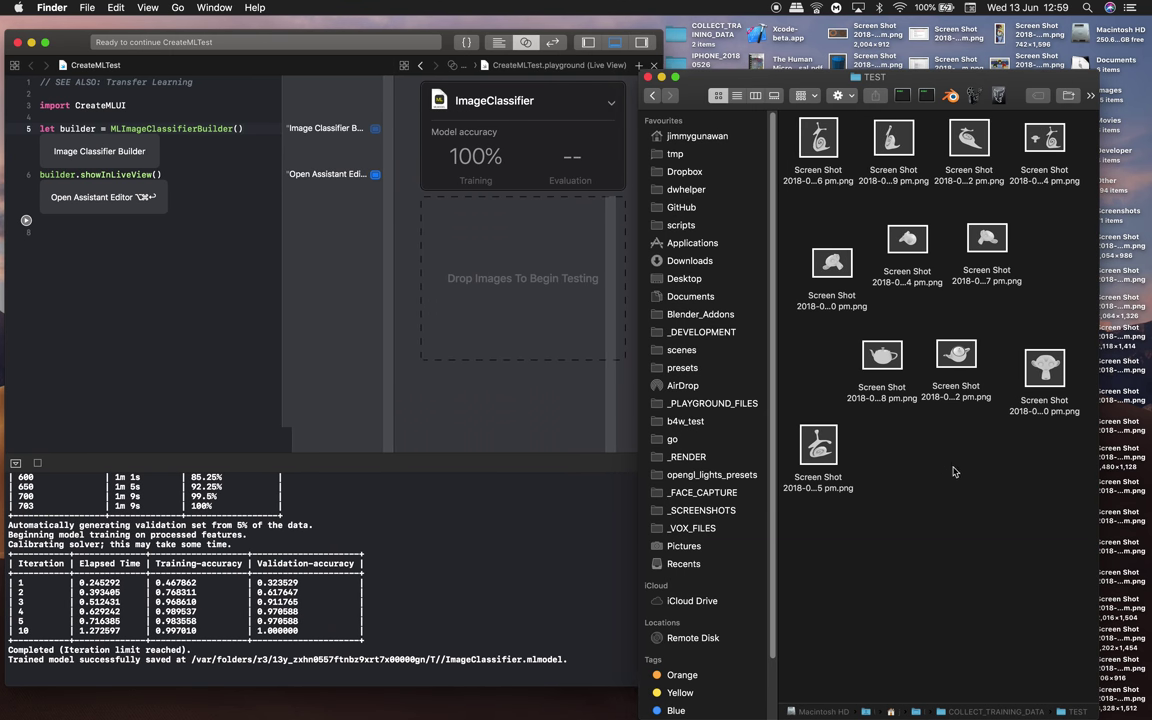
{"action": "key", "text": "super+a"}
{"action": "left_click_drag", "start_coordinate": [812, 145], "coordinate": [509, 300]}
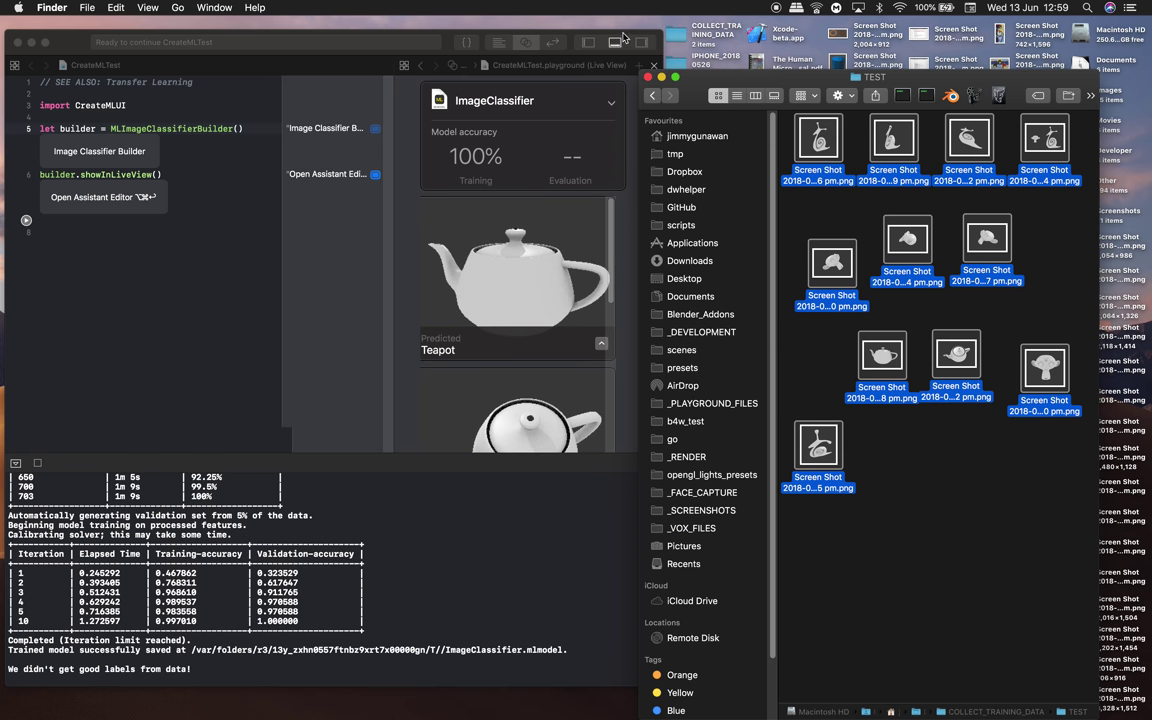
Step: Make the Xcode window full screen and widen the live view beside the code editor
{"action": "left_click", "coordinate": [58, 55]}
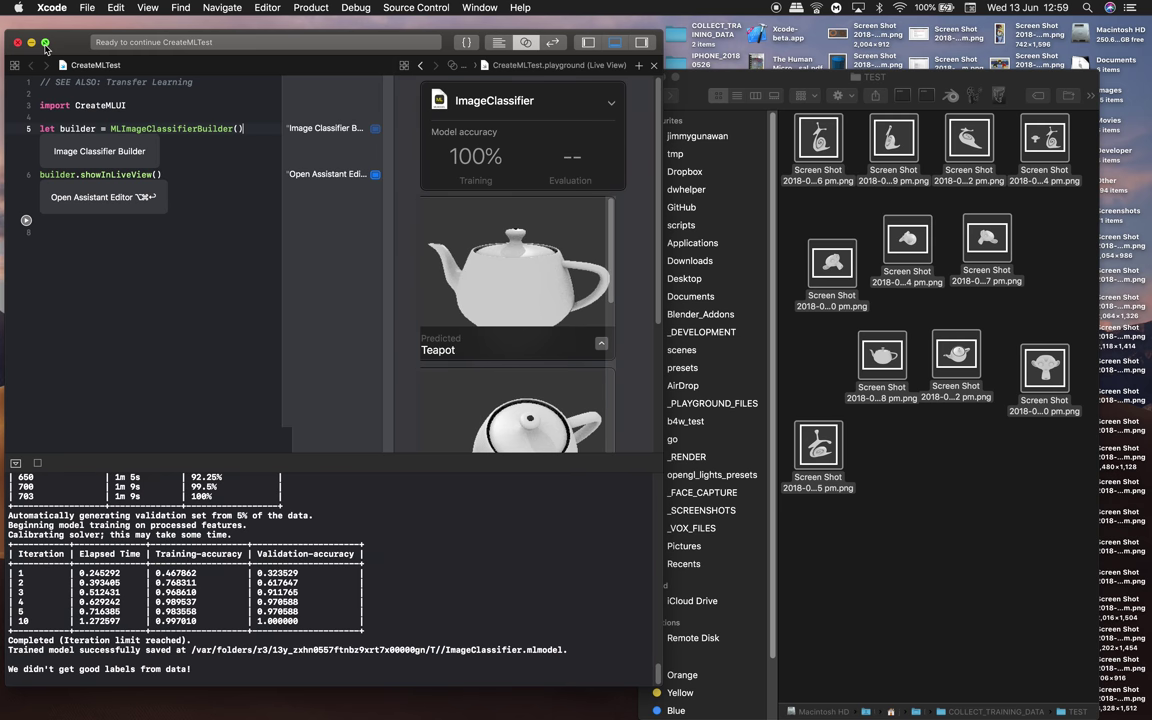
{"action": "left_click", "coordinate": [45, 43]}
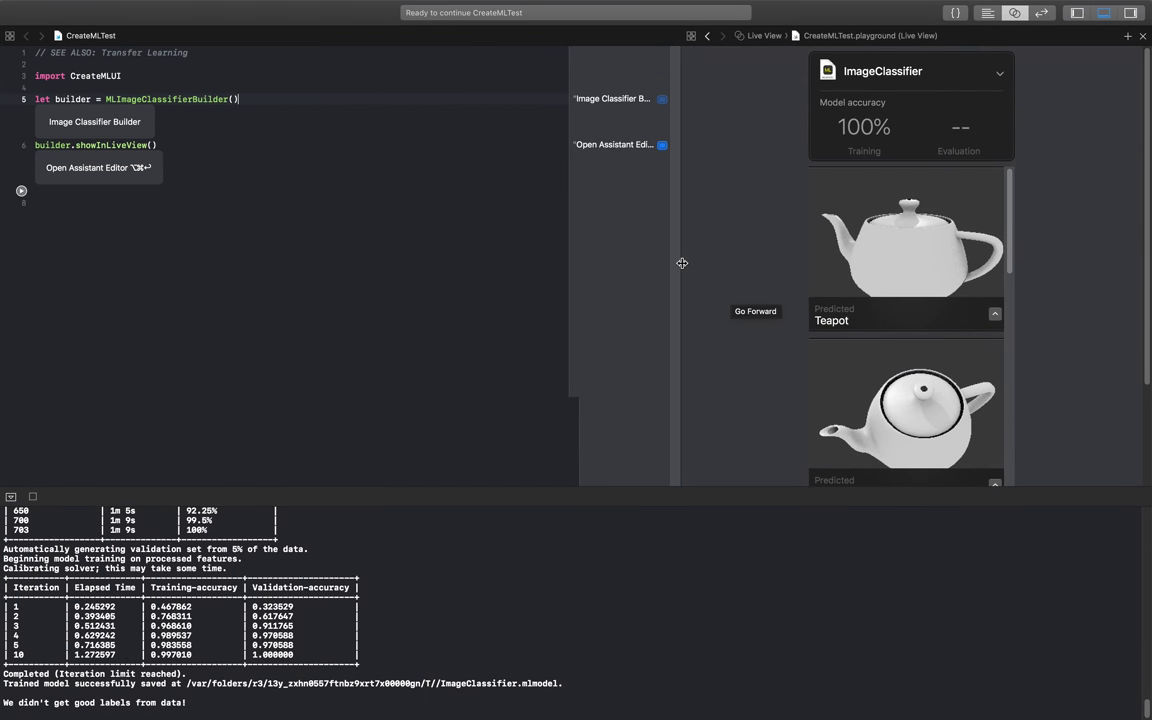
{"action": "left_click_drag", "start_coordinate": [682, 263], "coordinate": [545, 262]}
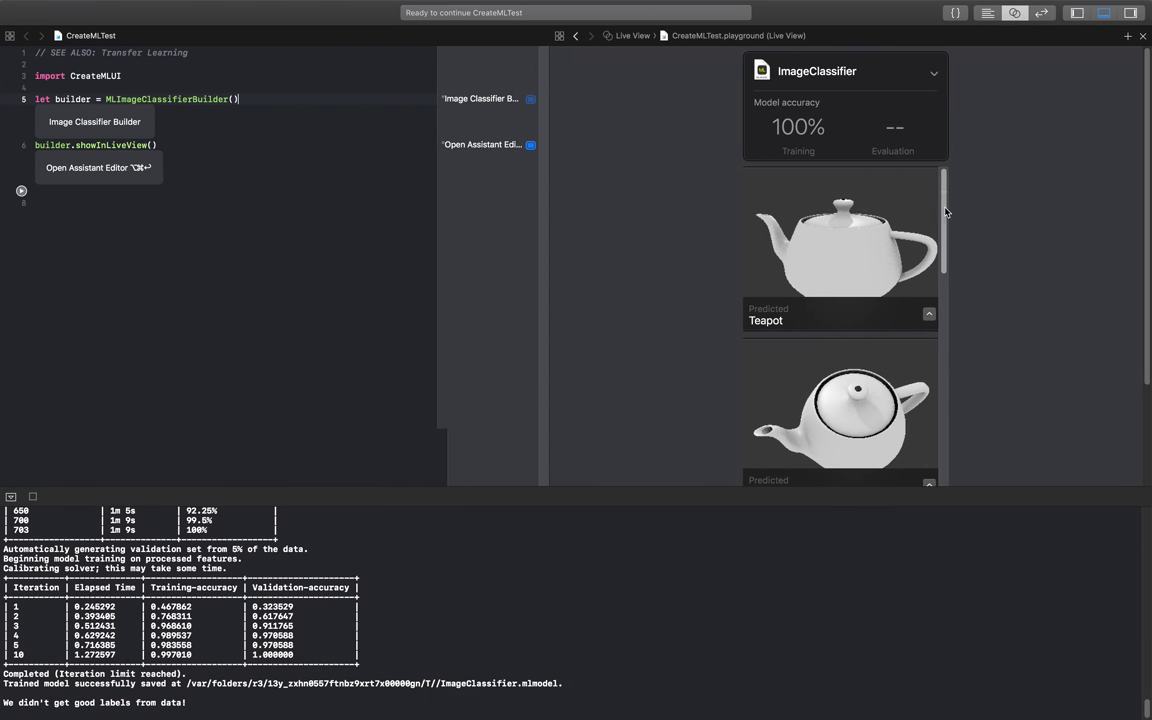
Step: Review the predicted label under each teapot, monkey and snail test image in the ImageClassifier live view
{"action": "scroll", "coordinate": [943, 210], "scroll_direction": "down", "scroll_amount": 1}
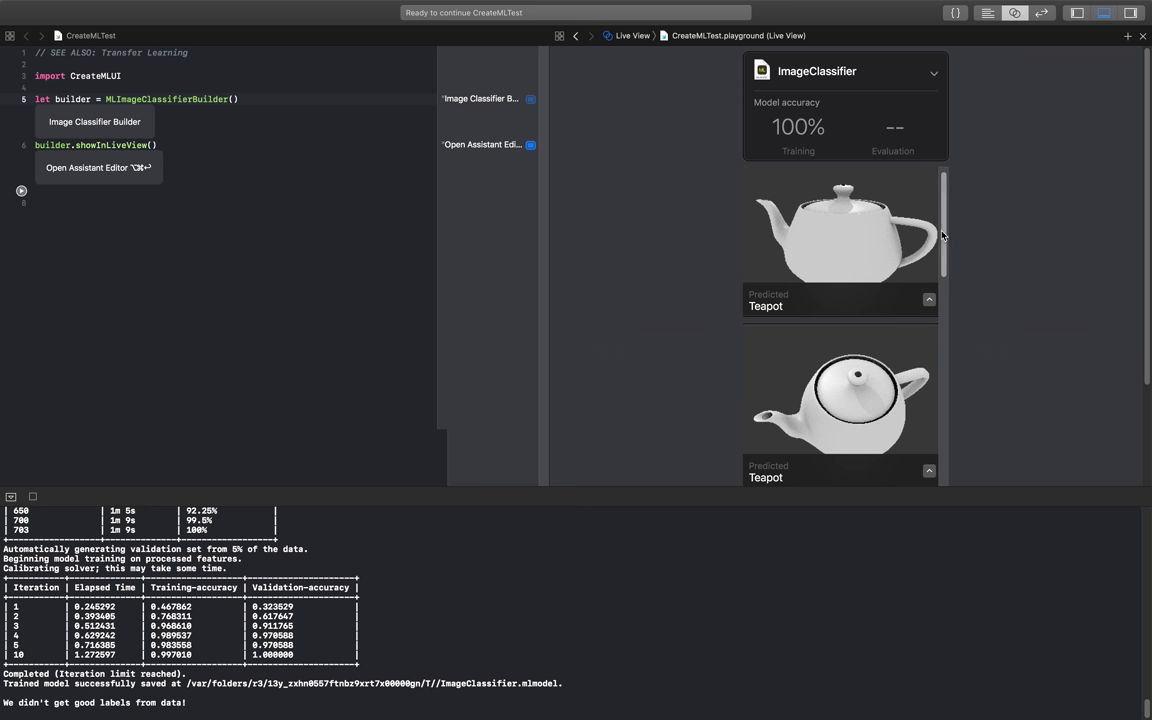
{"action": "scroll", "coordinate": [942, 235], "scroll_direction": "down", "scroll_amount": 5}
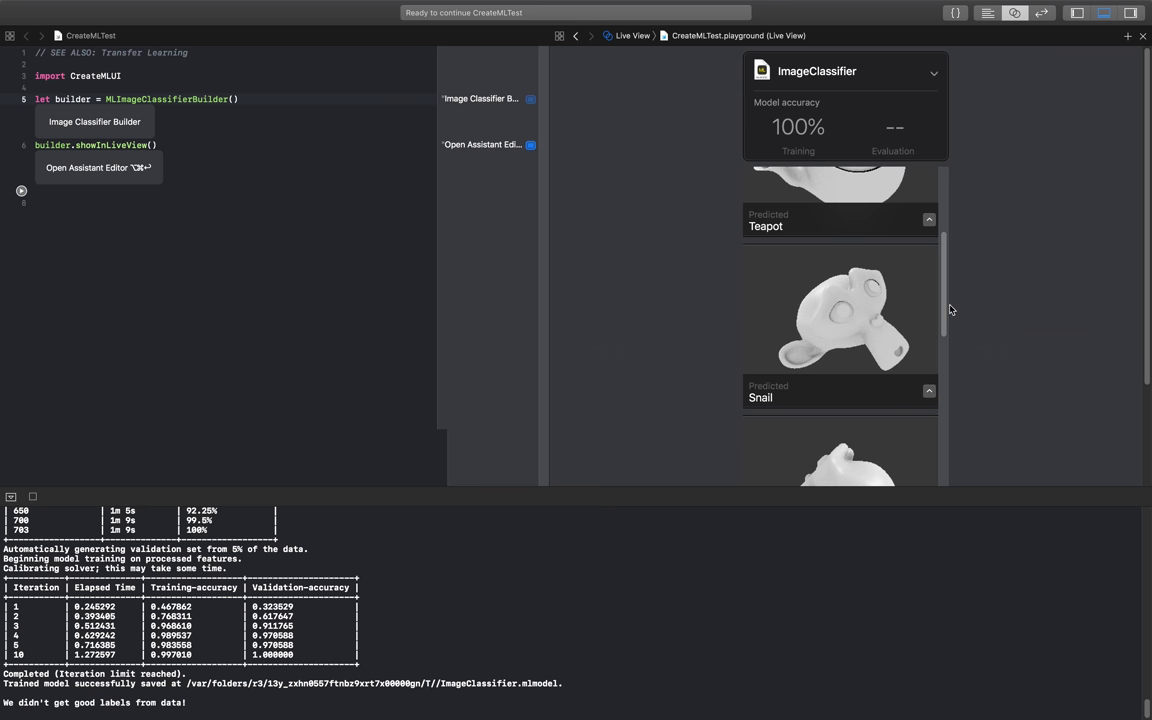
{"action": "left_click_drag", "start_coordinate": [944, 296], "coordinate": [945, 340]}
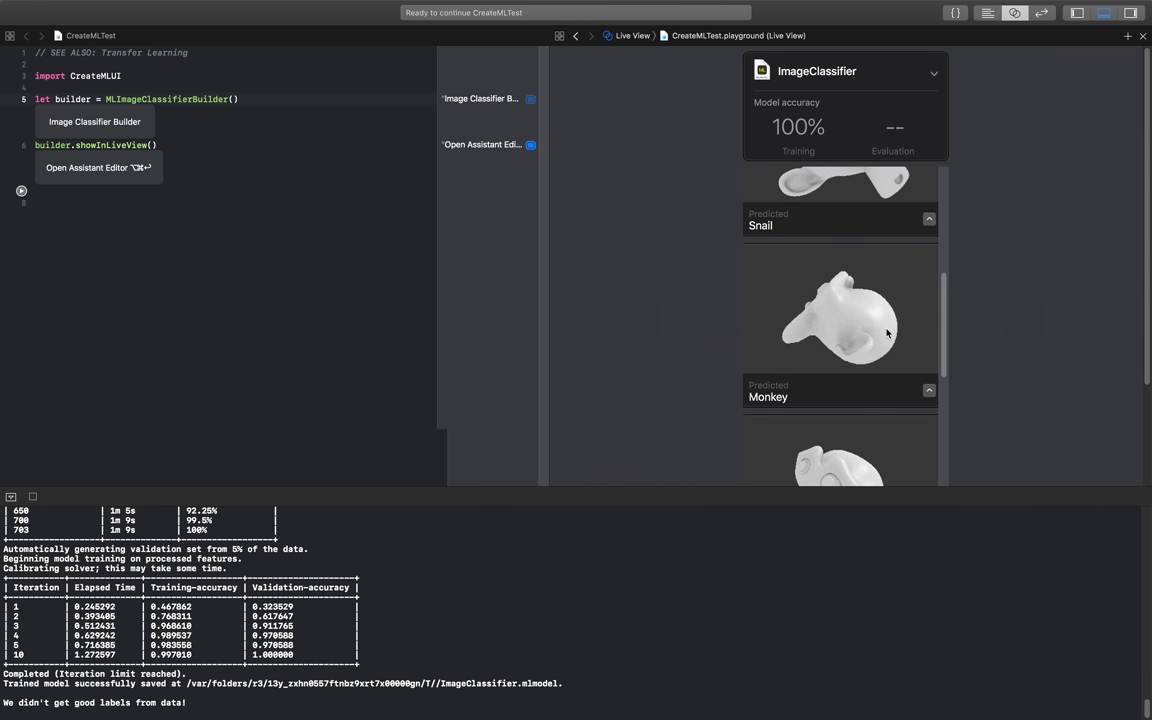
{"action": "scroll", "coordinate": [890, 336], "scroll_direction": "down", "scroll_amount": 2}
{"action": "scroll", "coordinate": [894, 347], "scroll_direction": "down", "scroll_amount": 5}
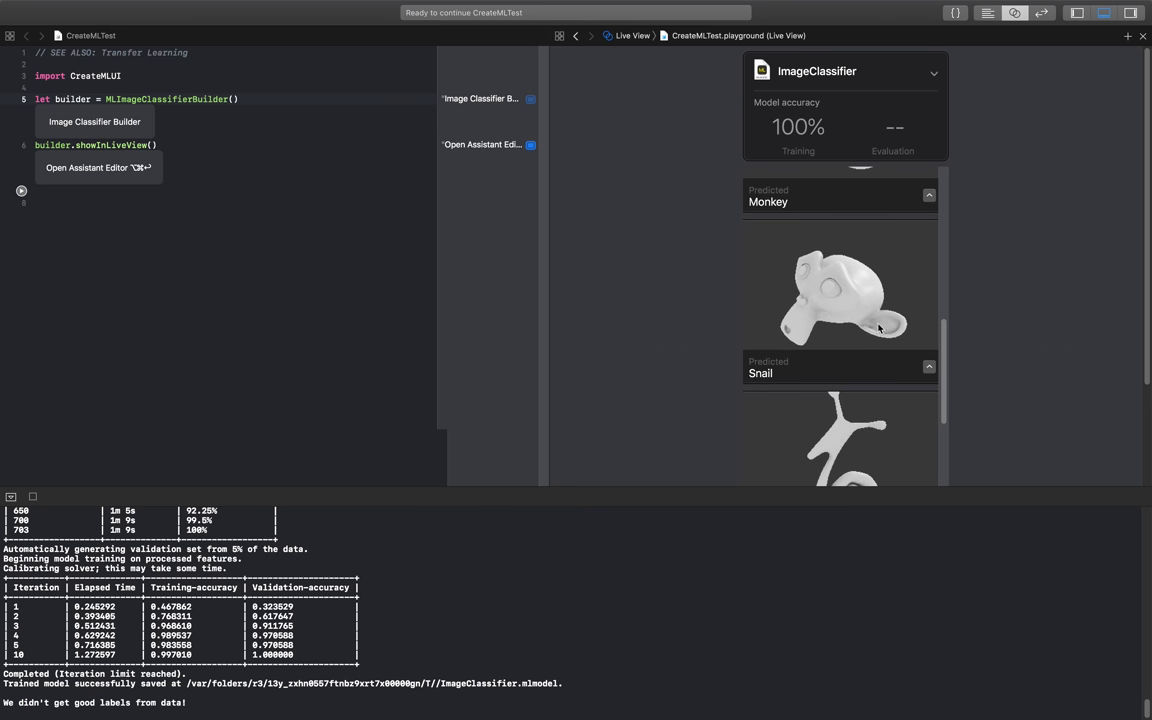
{"action": "scroll", "coordinate": [843, 345], "scroll_direction": "down", "scroll_amount": 8}
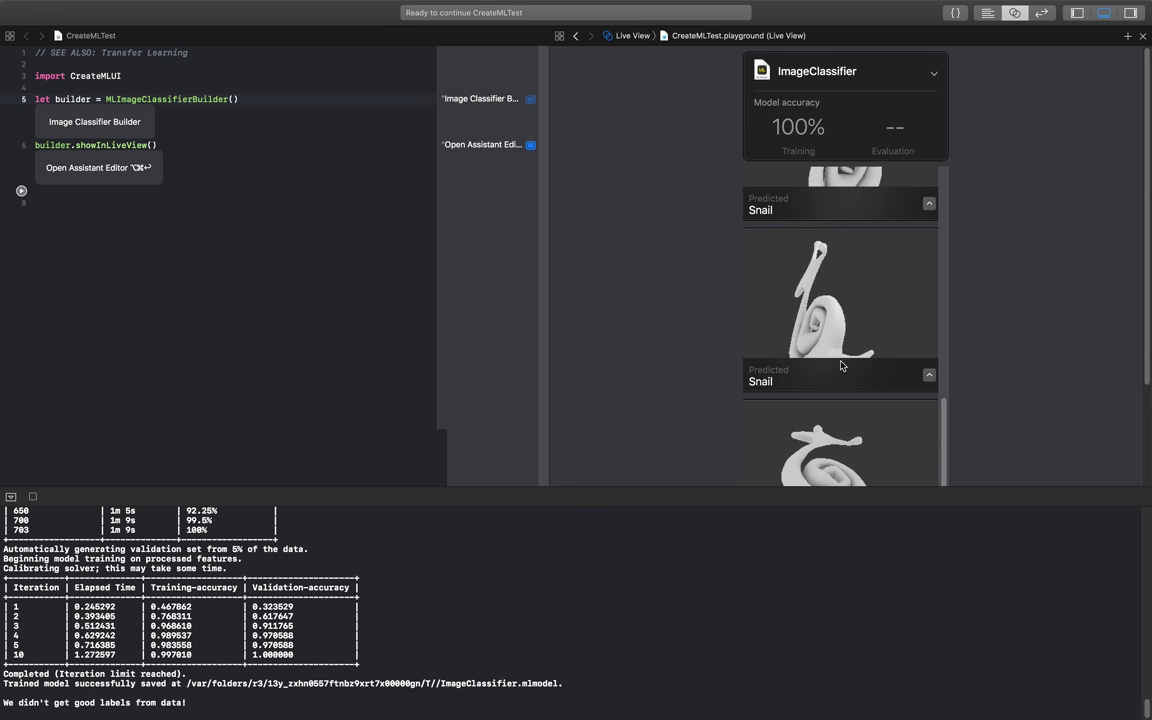
{"action": "scroll", "coordinate": [794, 343], "scroll_direction": "down", "scroll_amount": 4}
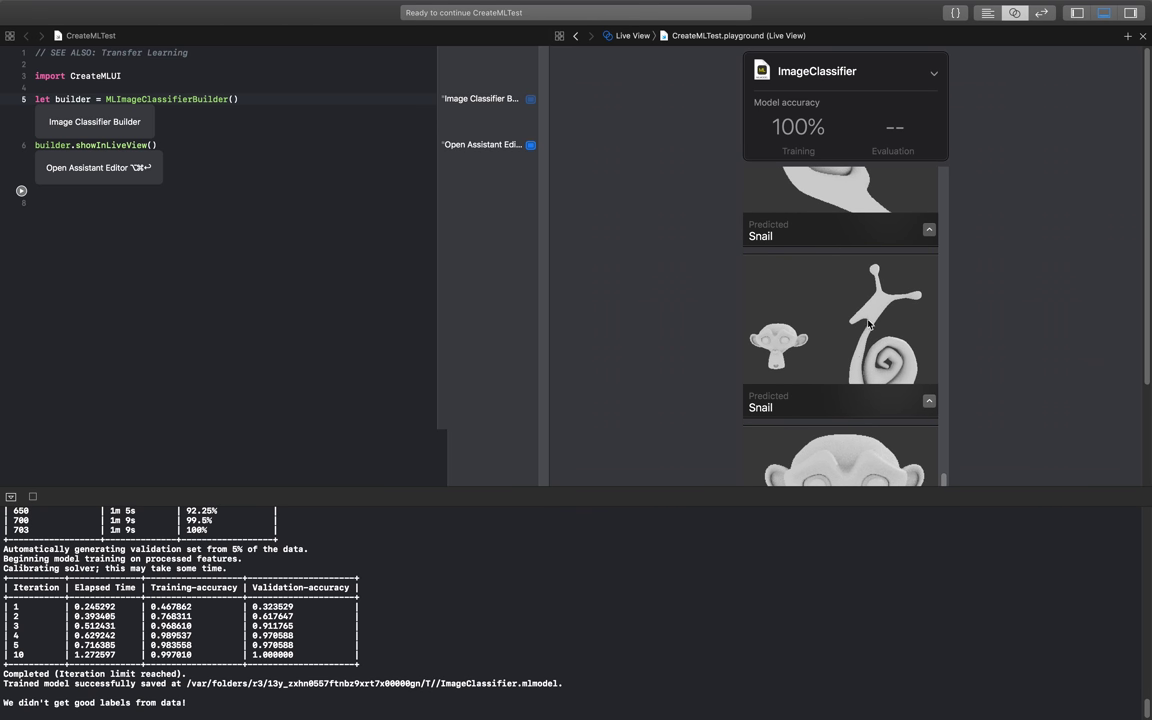
{"action": "scroll", "coordinate": [862, 310], "scroll_direction": "down", "scroll_amount": 1}
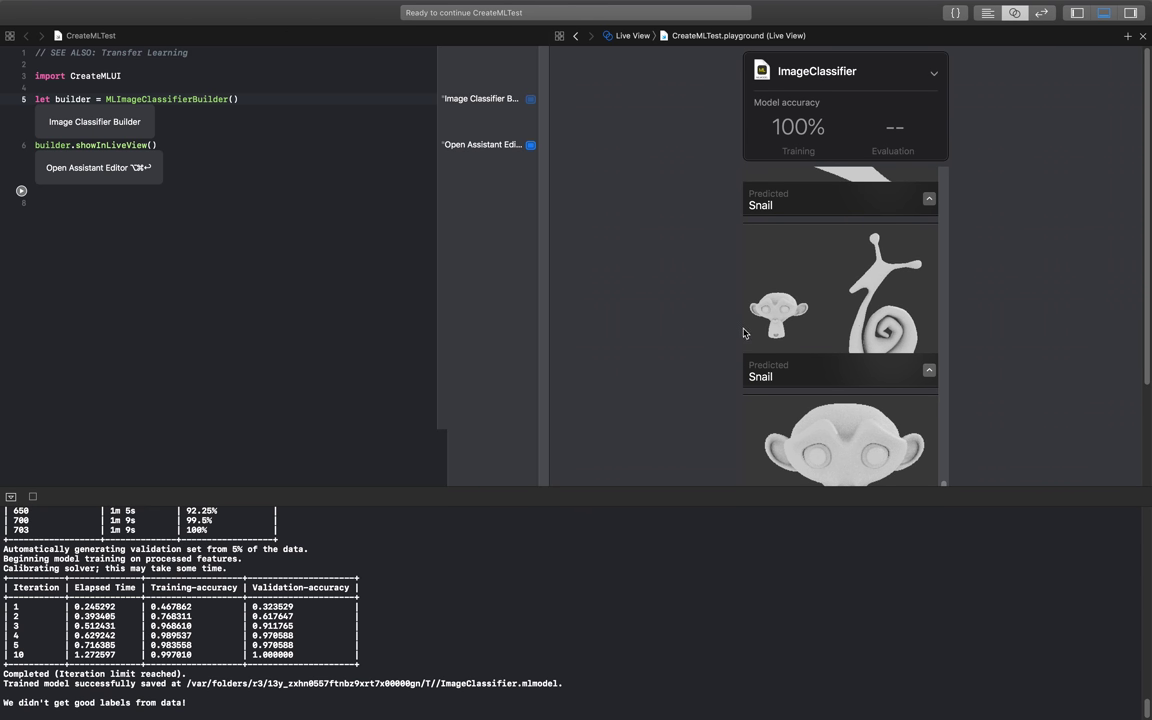
{"action": "scroll", "coordinate": [800, 340], "scroll_direction": "down", "scroll_amount": 4}
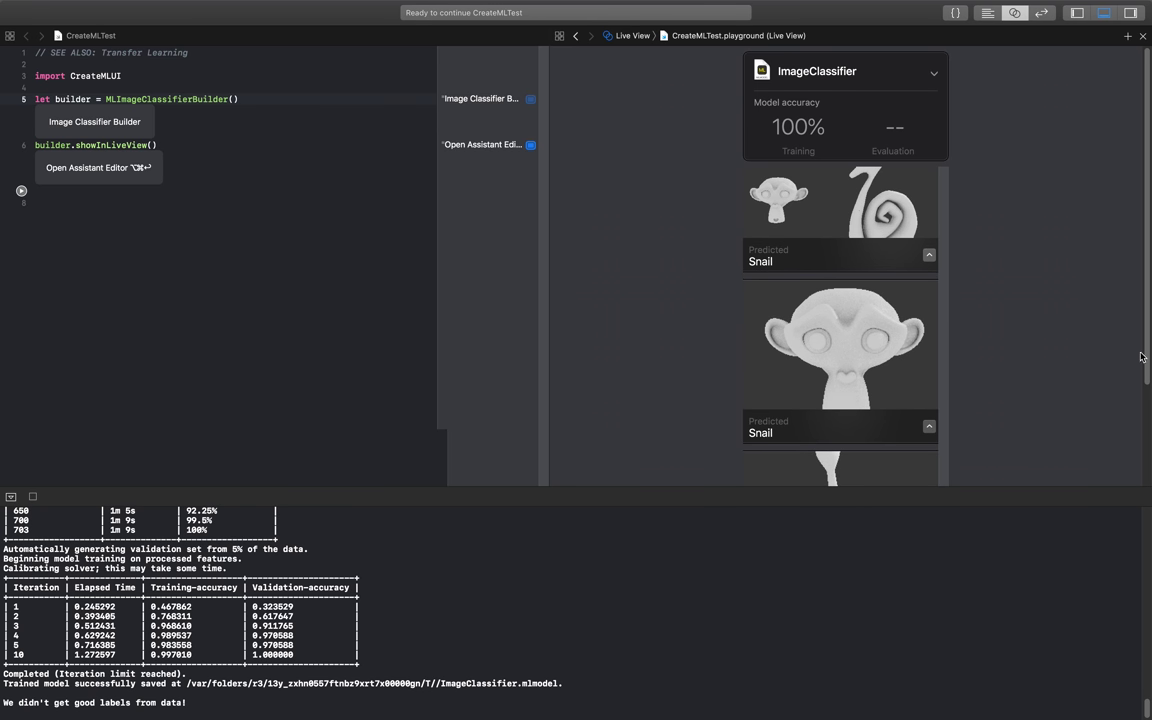
{"action": "left_click_drag", "start_coordinate": [1142, 357], "coordinate": [1135, 452]}
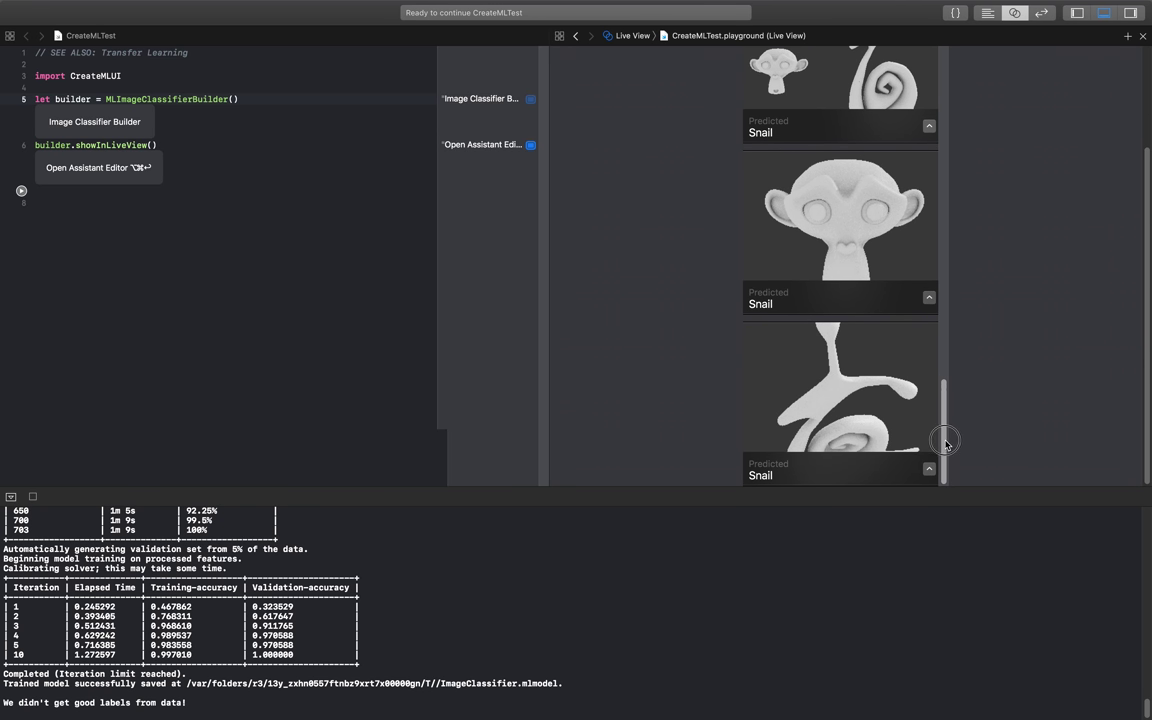
{"action": "scroll", "coordinate": [797, 237], "scroll_direction": "up", "scroll_amount": 2}
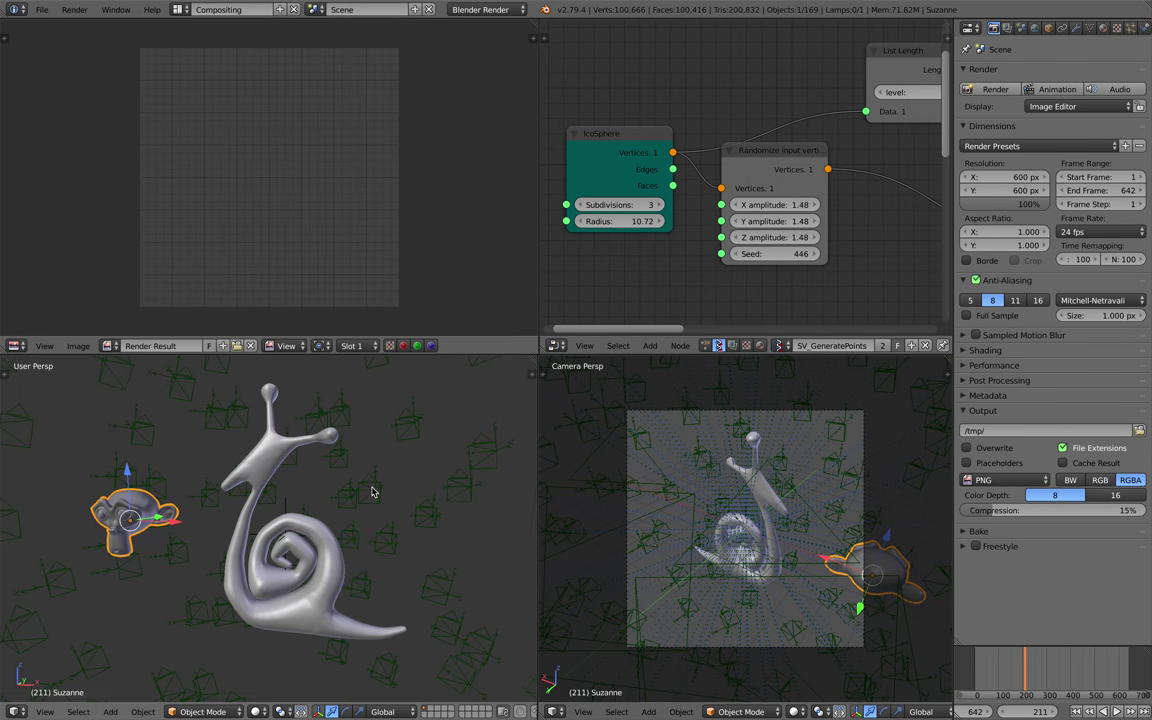
Step: In Blender, delete the snail object from the scene, leaving the monkey head among the cameras
{"action": "right_click", "coordinate": [312, 532]}
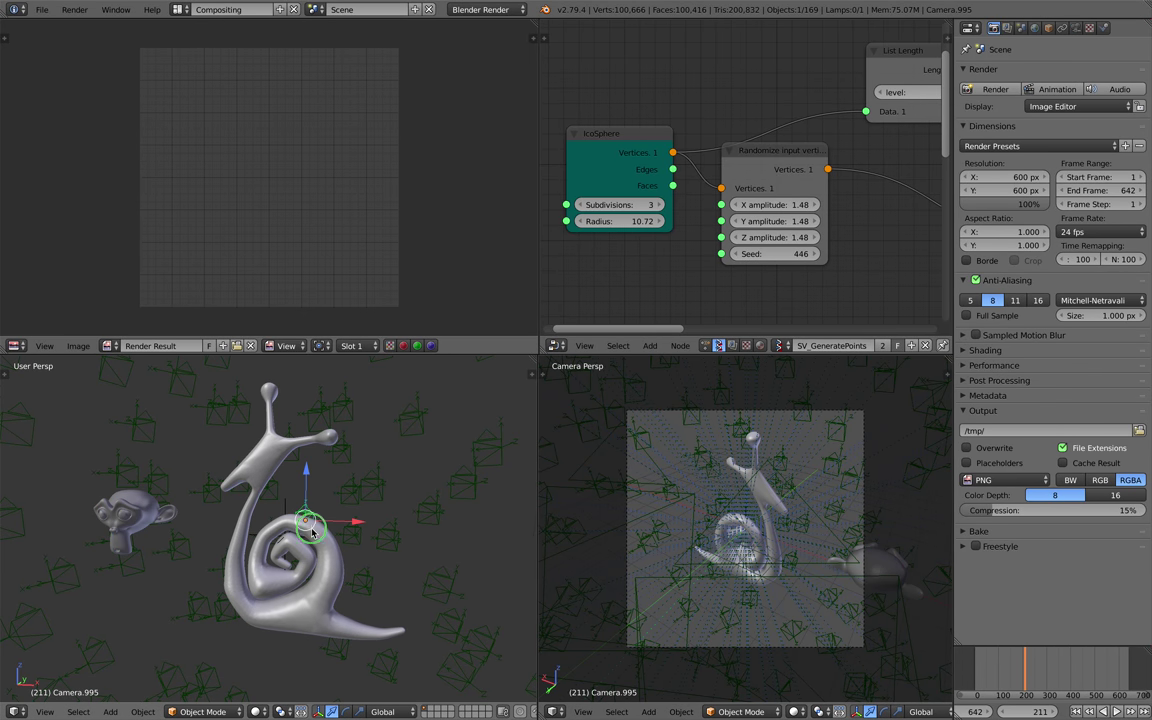
{"action": "right_click", "coordinate": [320, 545]}
{"action": "key", "text": "x"}
{"action": "left_click", "coordinate": [322, 552]}
{"action": "middle_click_drag", "start_coordinate": [322, 548], "coordinate": [362, 508]}
Step: Clear the monkey head's location and scale it up to span a little over half the camera frame's width
{"action": "right_click", "coordinate": [227, 496]}
{"action": "key", "text": "s"}
{"action": "left_click", "coordinate": [342, 532]}
{"action": "key", "text": "alt+g"}
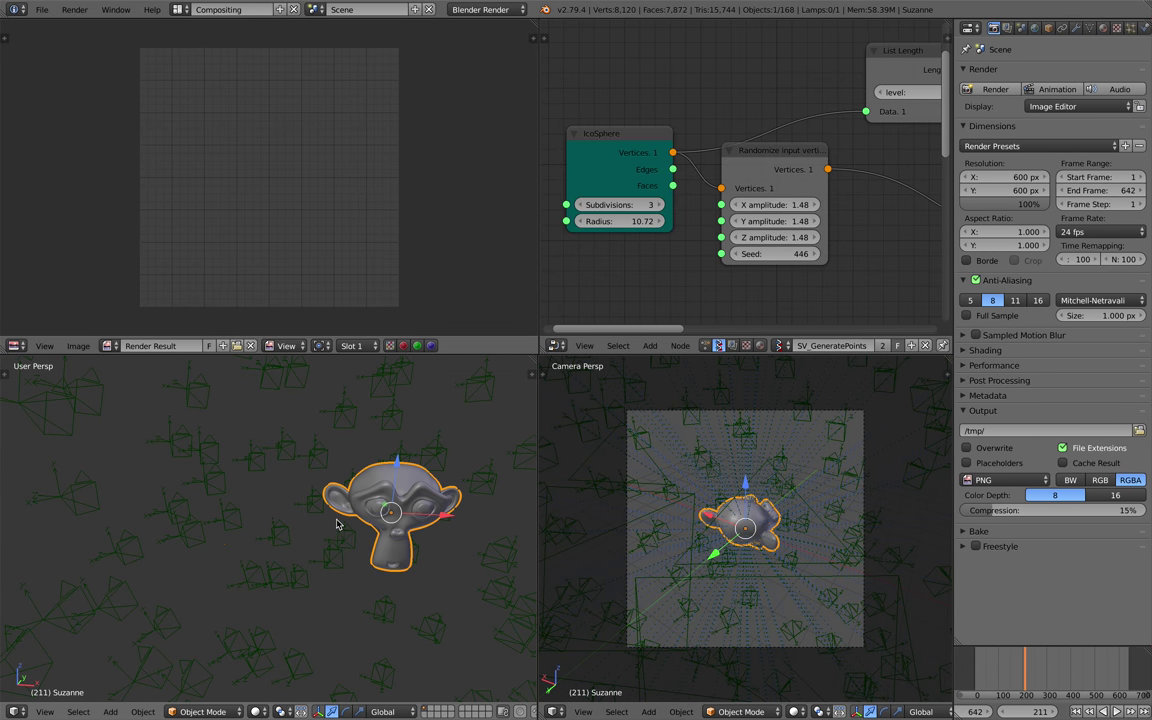
{"action": "key", "text": "s"}
{"action": "left_click", "coordinate": [453, 566]}
{"action": "middle_click_drag", "start_coordinate": [453, 566], "coordinate": [395, 540]}
{"action": "scroll", "coordinate": [380, 520], "scroll_direction": "down", "scroll_amount": 3}
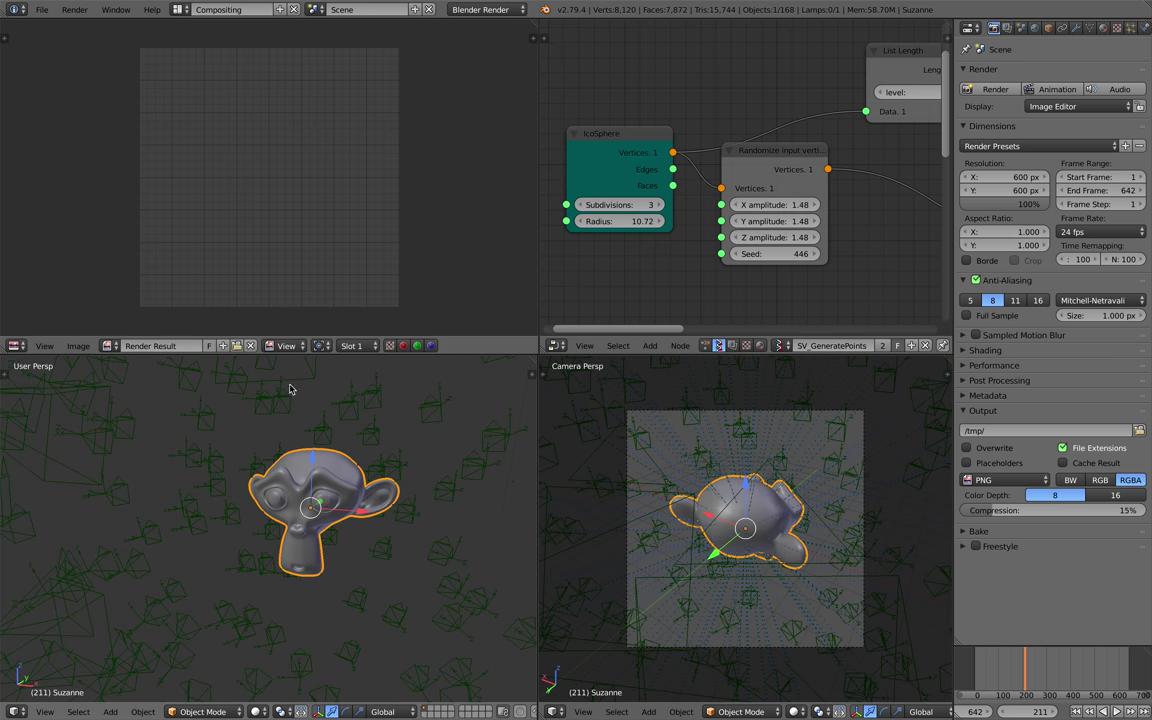
Step: Save the file as ANSV_MatrixCamera_014.blend and save it again with the IcoSphere at 4 subdivisions
{"action": "left_click", "coordinate": [42, 9]}
{"action": "left_click", "coordinate": [80, 128]}
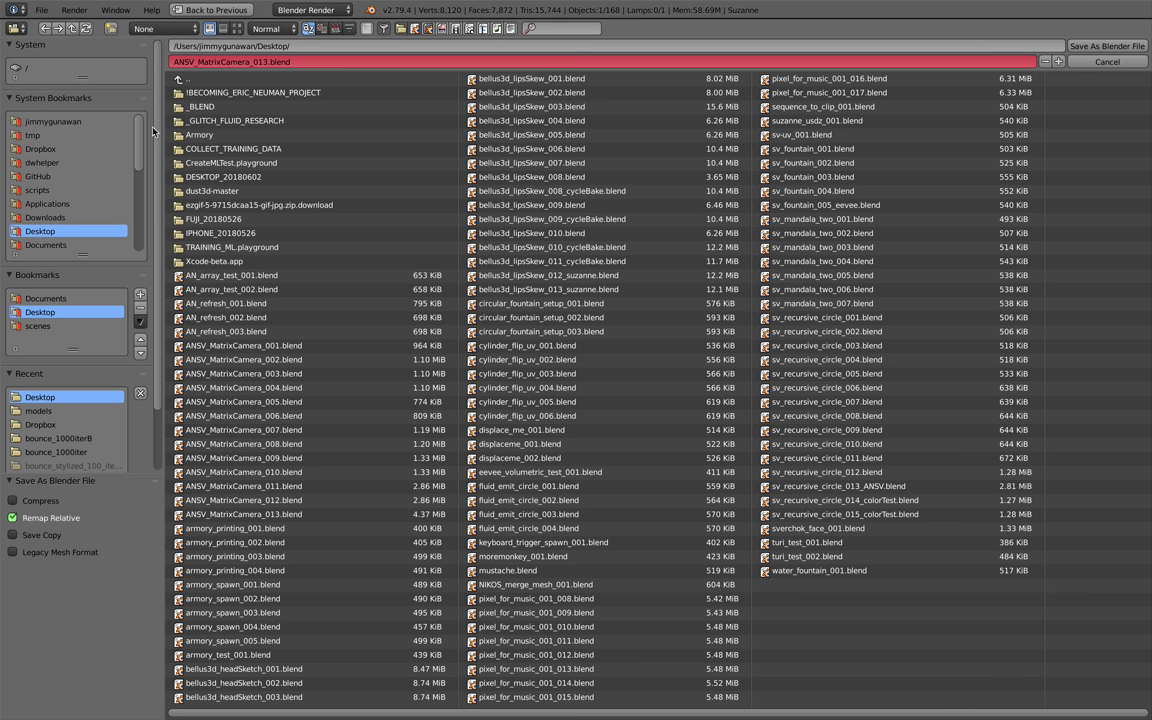
{"action": "left_click", "coordinate": [1058, 61]}
{"action": "left_click", "coordinate": [1080, 48]}
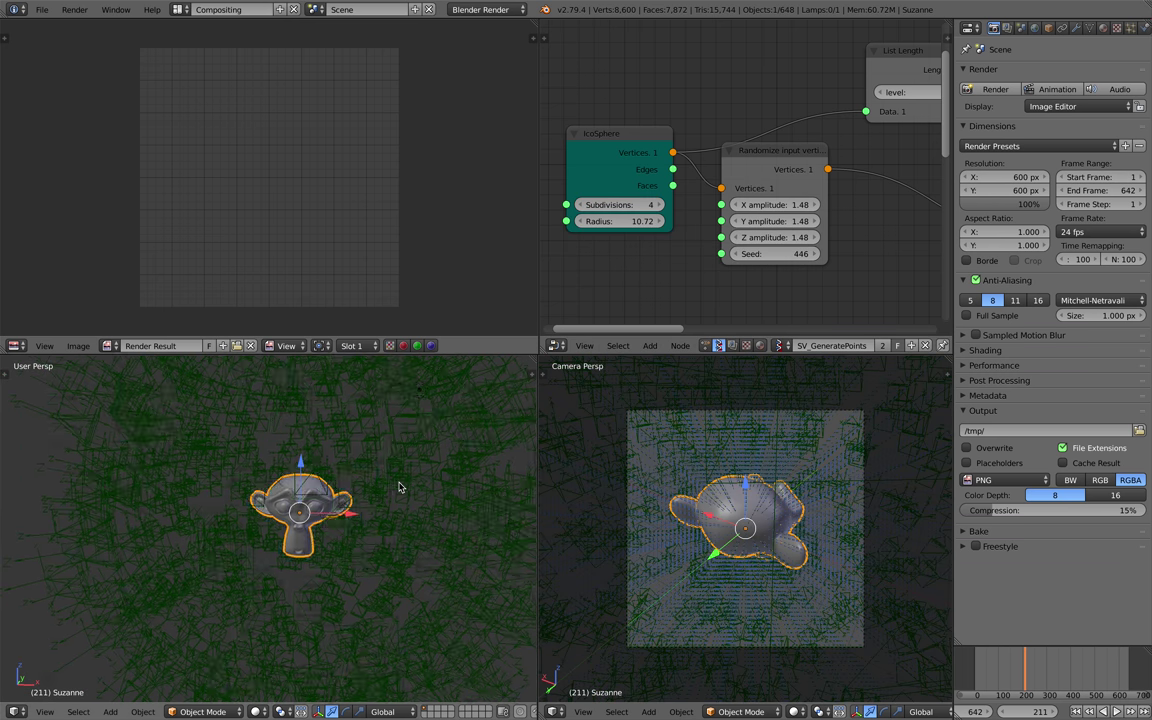
{"action": "key", "text": "ctrl+s"}
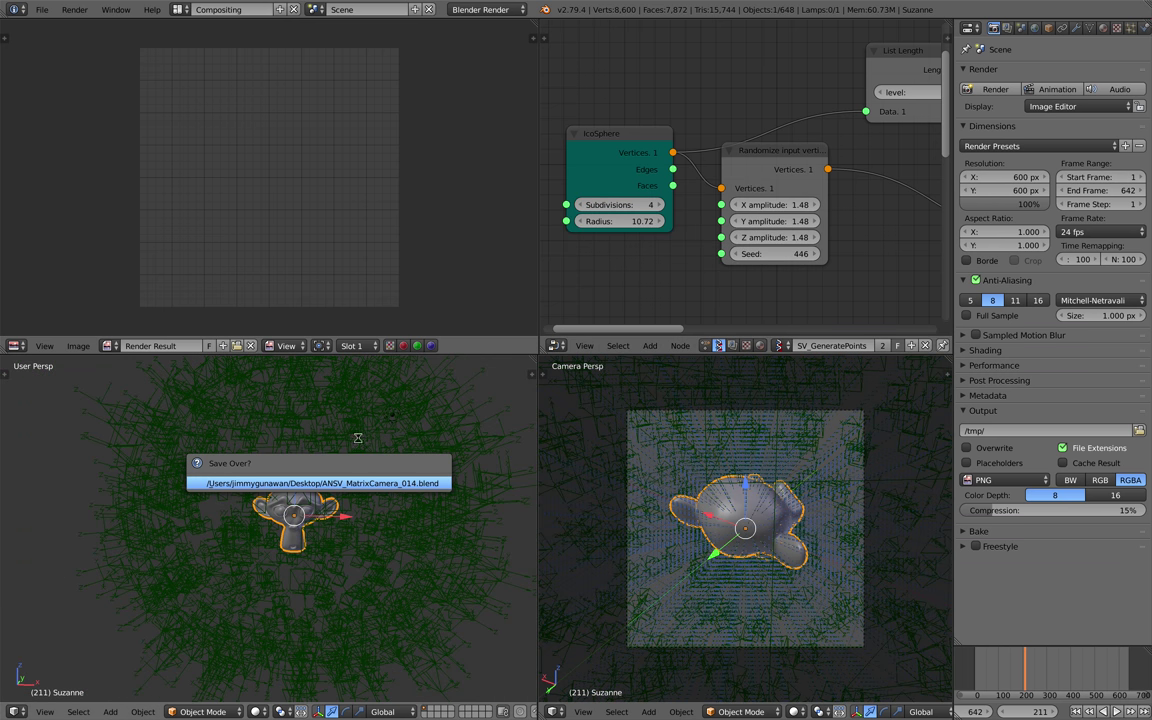
Step: Widen the node editor and frame the IcoSphere, Randomize input vertices, List Length and Viewer BMesh nodes
{"action": "scroll", "coordinate": [898, 145], "scroll_direction": "down", "scroll_amount": 4}
{"action": "middle_click_drag", "start_coordinate": [822, 172], "coordinate": [732, 200]}
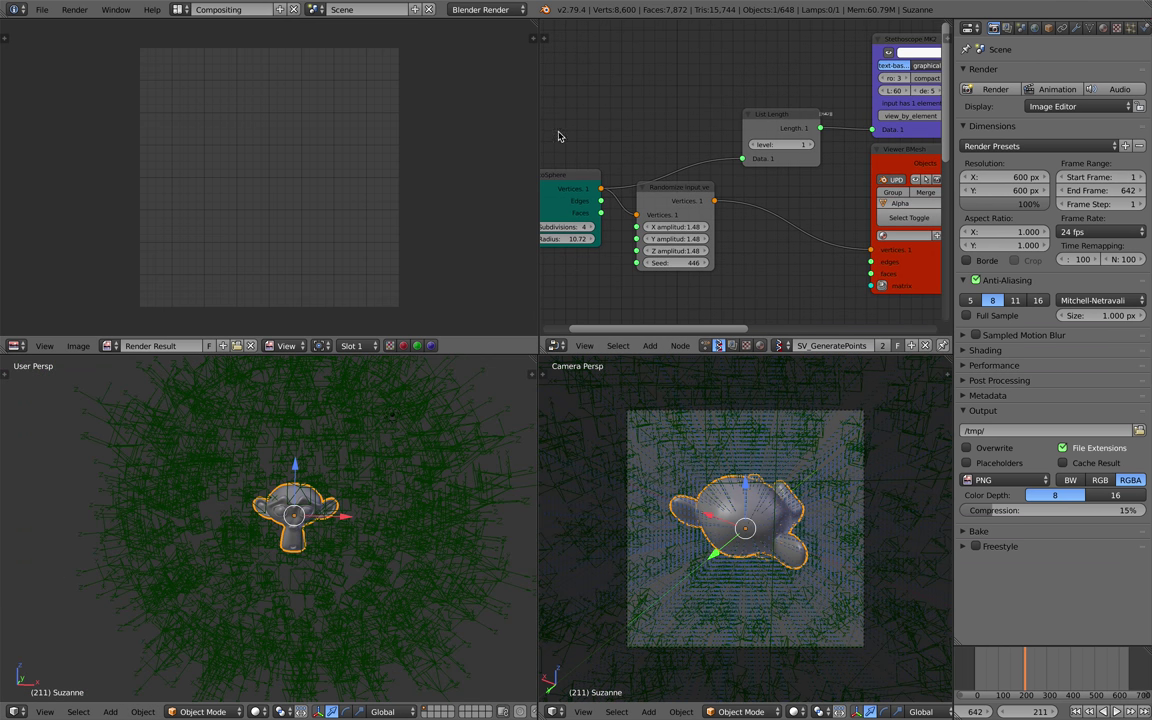
{"action": "left_click_drag", "start_coordinate": [538, 121], "coordinate": [360, 116]}
{"action": "scroll", "coordinate": [767, 113], "scroll_direction": "up", "scroll_amount": 3}
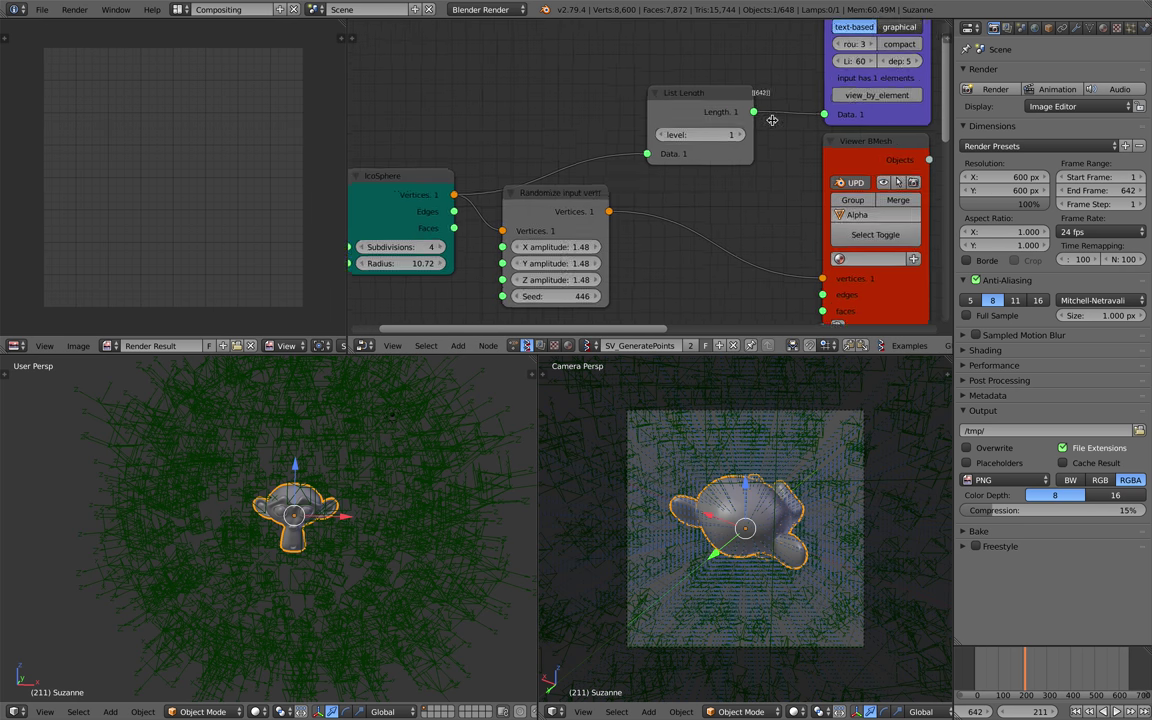
{"action": "scroll", "coordinate": [706, 190], "scroll_direction": "down", "scroll_amount": 1}
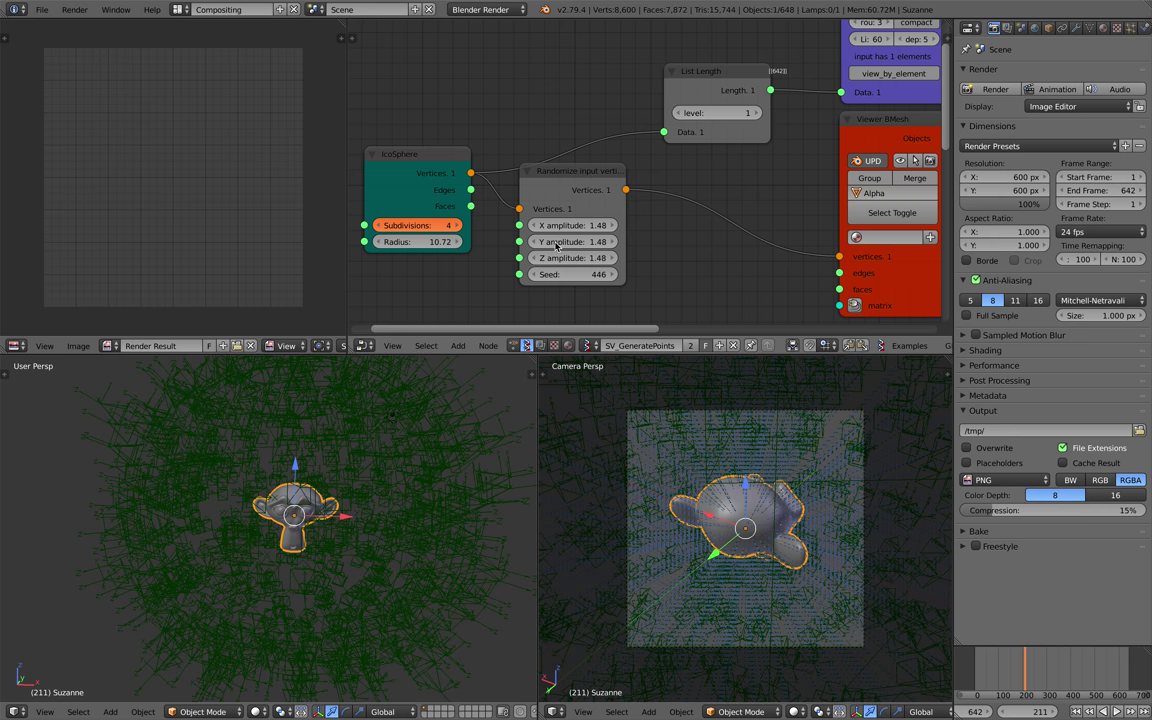
Step: Try 5 subdivisions on the IcoSphere node, restore 4, and set the Randomize input vertices node's seed to 532
{"action": "left_click", "coordinate": [457, 226]}
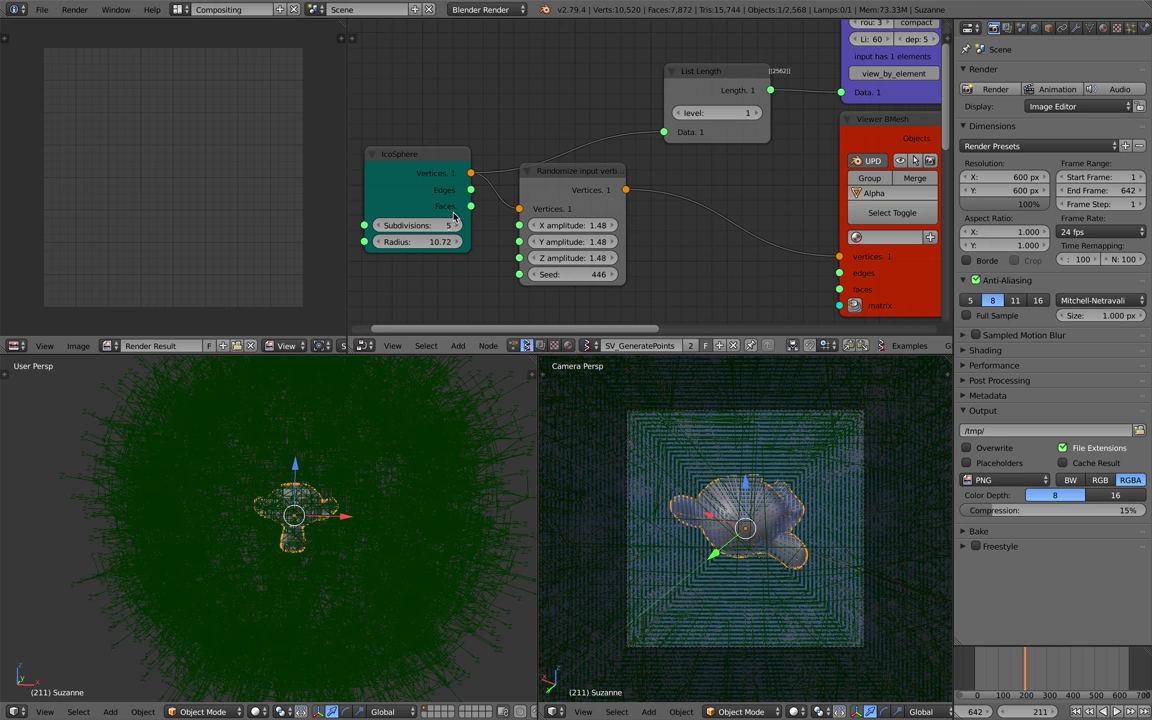
{"action": "left_click", "coordinate": [381, 226]}
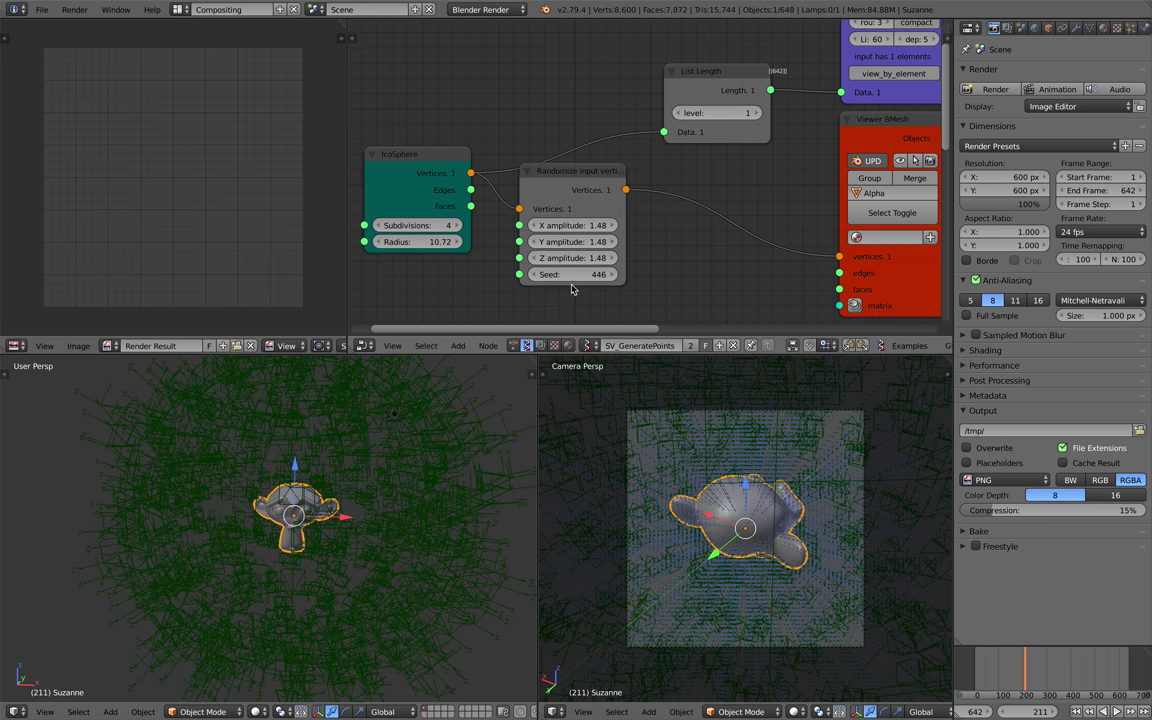
{"action": "left_click_drag", "start_coordinate": [572, 274], "coordinate": [465, 278]}
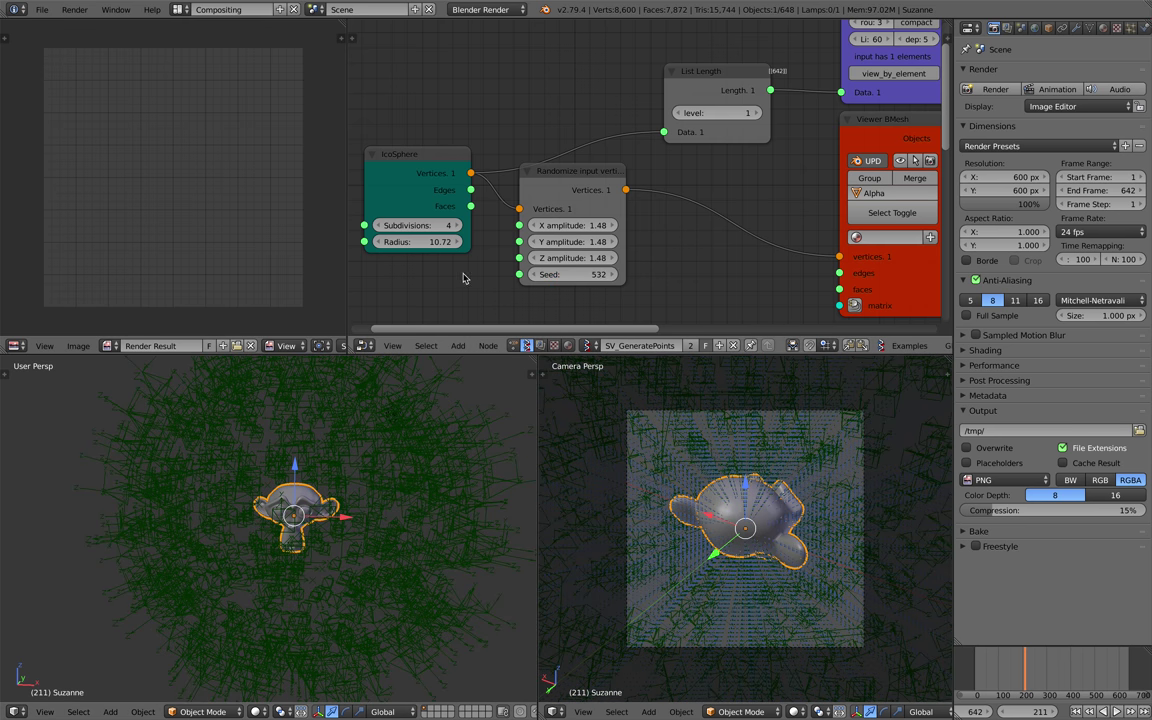
Step: Move the IcoSphere node away from the Randomize input vertices node and delete it
{"action": "middle_click_drag", "start_coordinate": [465, 278], "coordinate": [503, 268]}
{"action": "scroll", "coordinate": [520, 272], "scroll_direction": "down", "scroll_amount": 4}
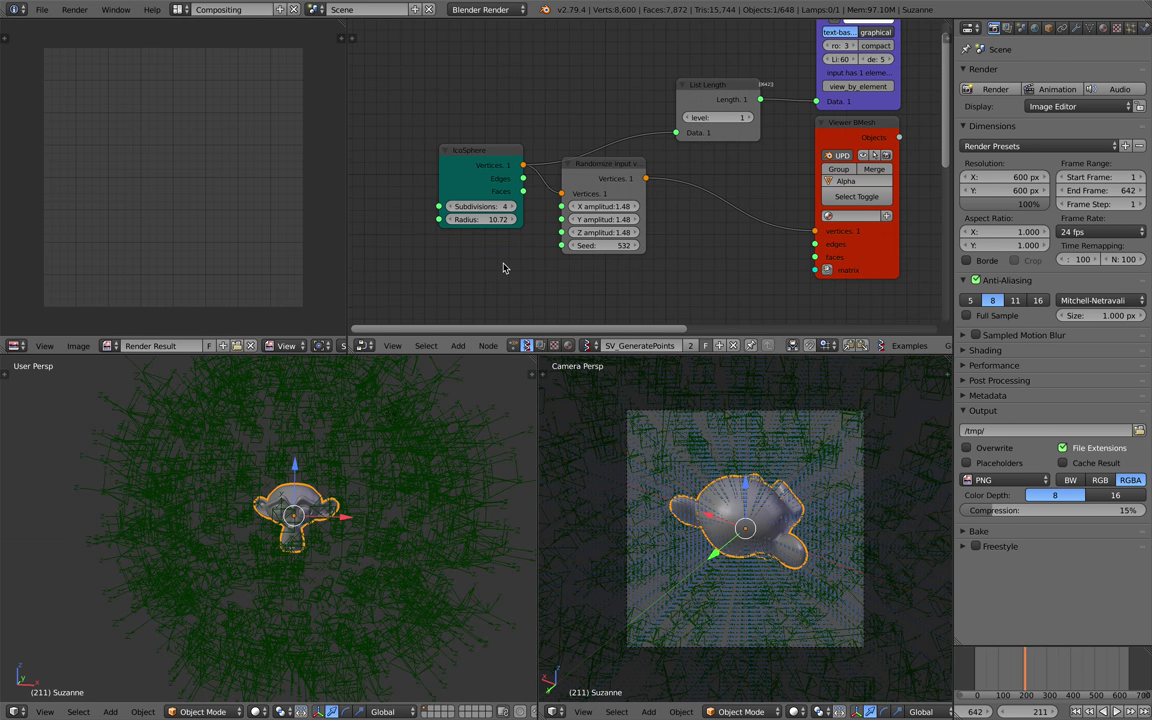
{"action": "left_click_drag", "start_coordinate": [465, 147], "coordinate": [435, 112]}
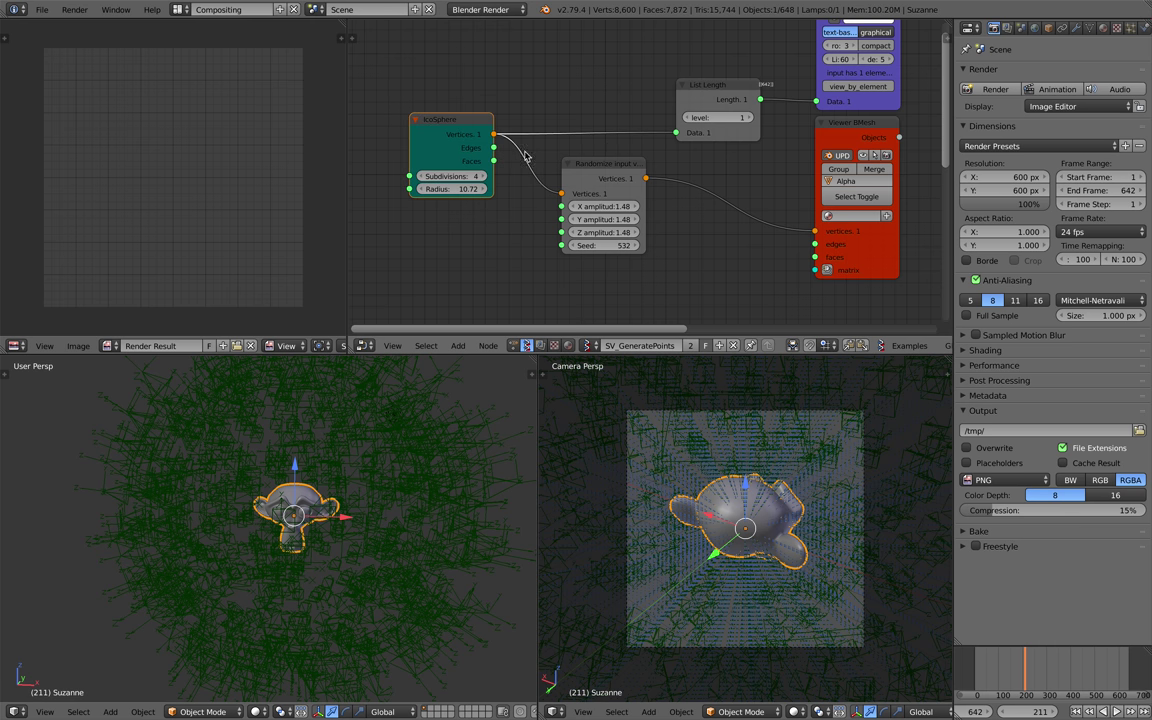
{"action": "left_click_drag", "start_coordinate": [466, 116], "coordinate": [437, 82]}
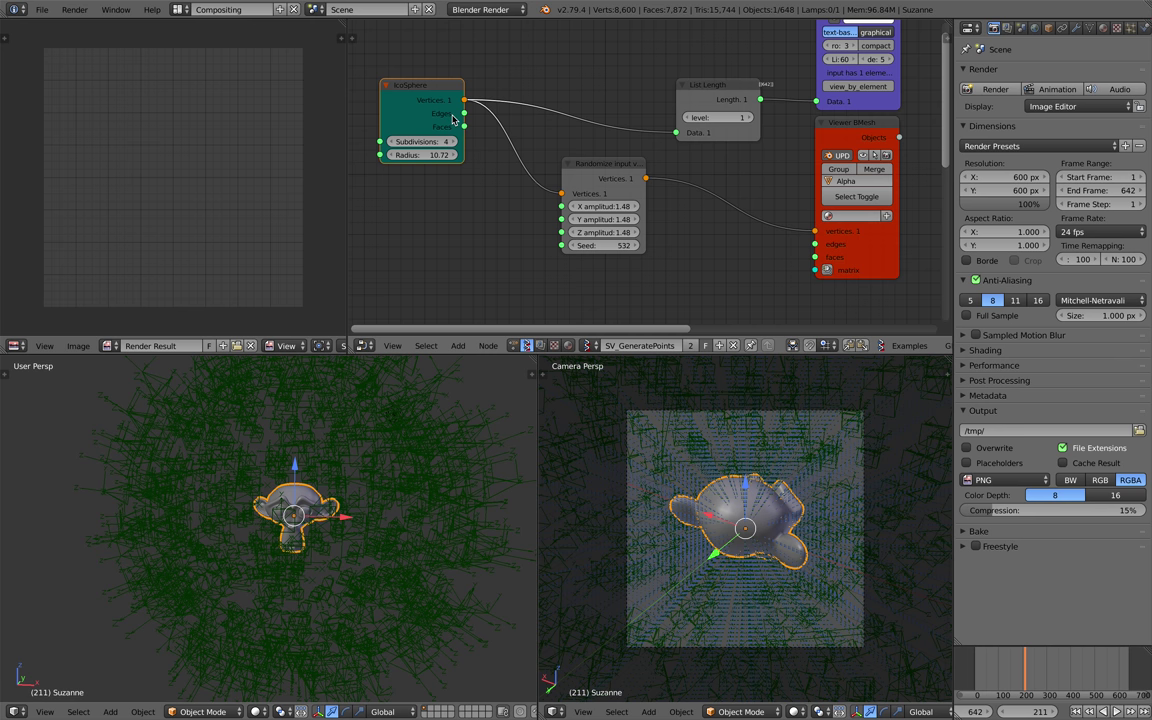
{"action": "key", "text": "x"}
Step: Add a Random Vector MK2 node and connect its Random output to the Vertices input of the Randomize input vertices node
{"action": "key", "text": "alt+space"}
{"action": "type", "text": "random"}
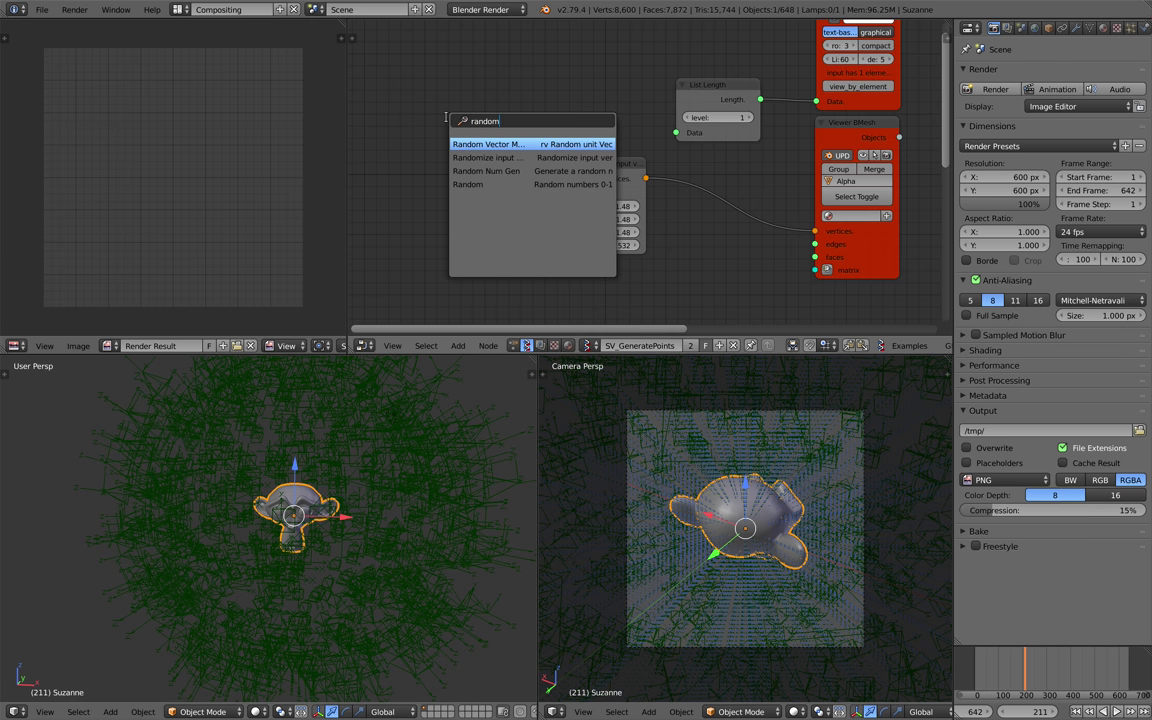
{"action": "key", "text": "Return"}
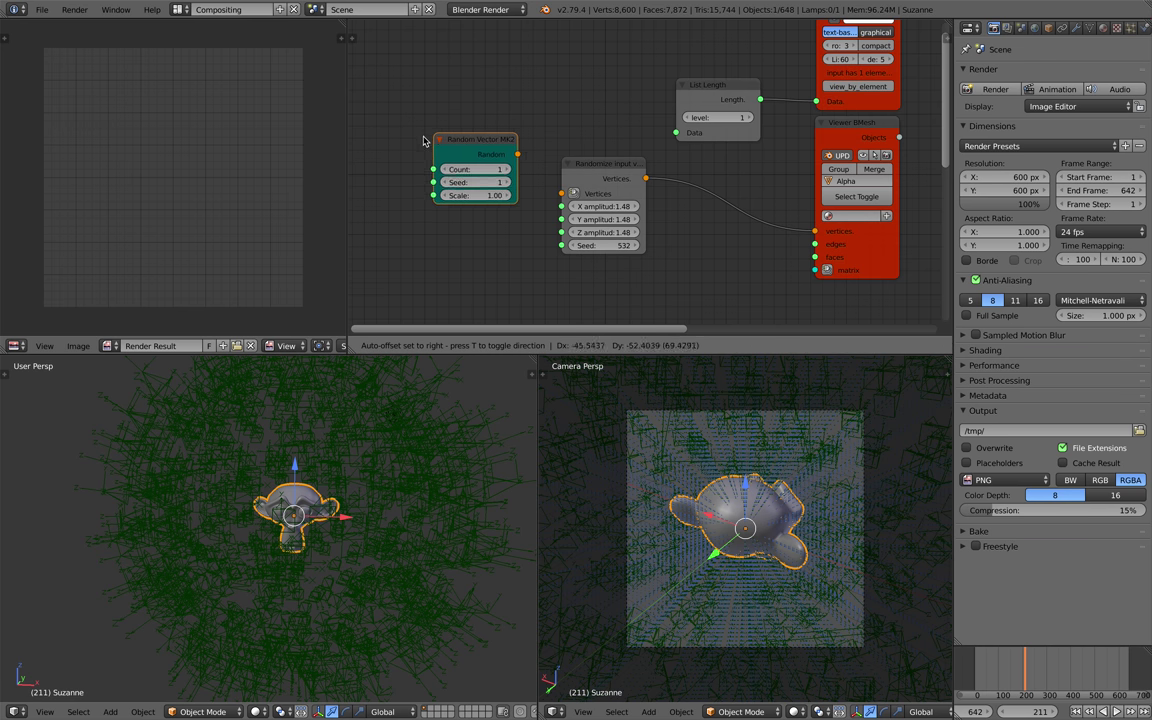
{"action": "left_click", "coordinate": [420, 145]}
{"action": "left_click_drag", "start_coordinate": [505, 160], "coordinate": [561, 193]}
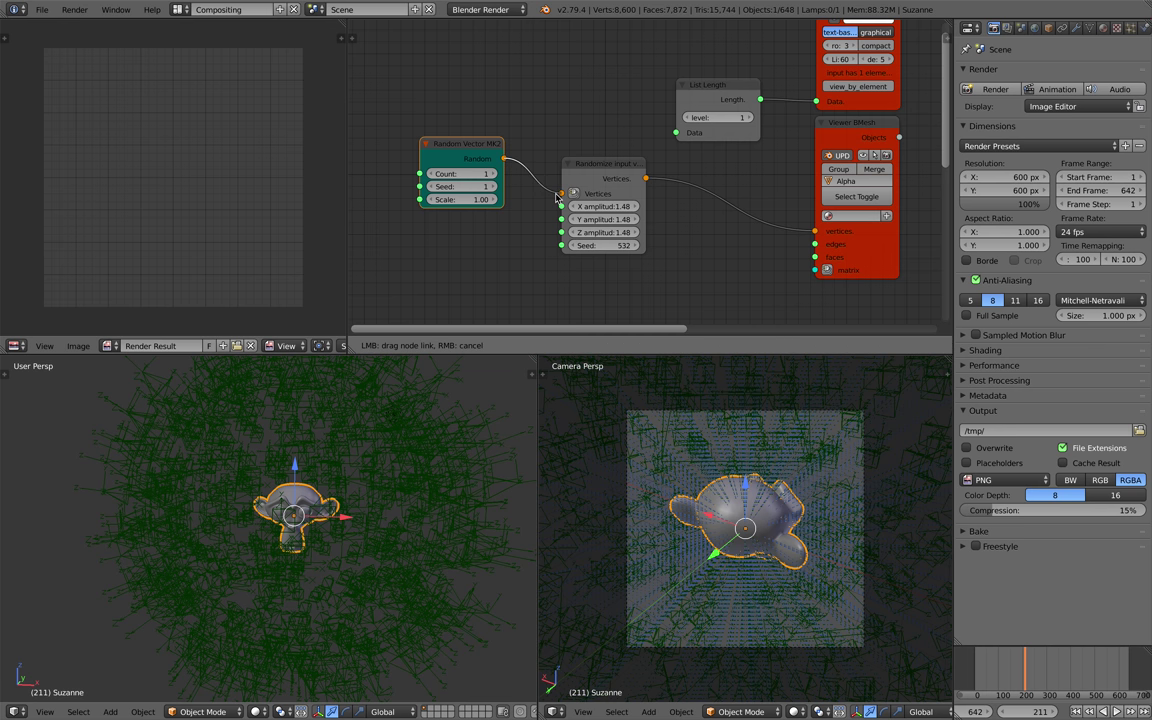
Step: Set the Random Vector MK2 node's count to 600 and, after trying a scale of 5, set its scale to 20
{"action": "left_click", "coordinate": [481, 173]}
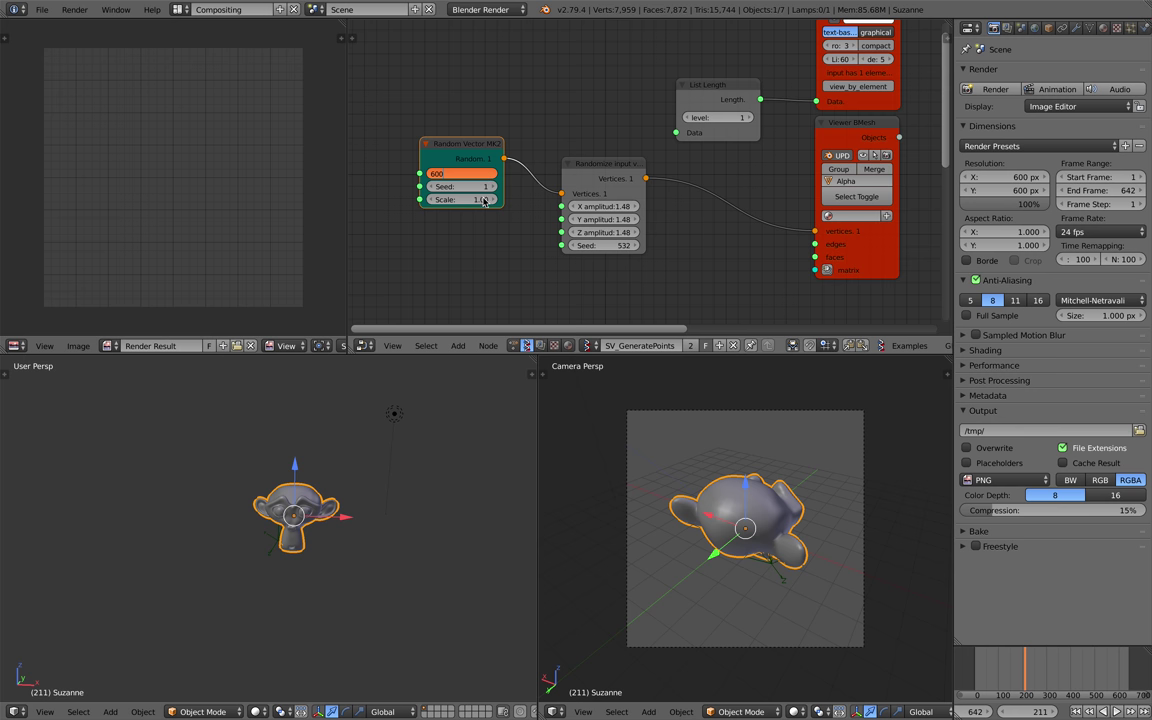
{"action": "left_click", "coordinate": [424, 488]}
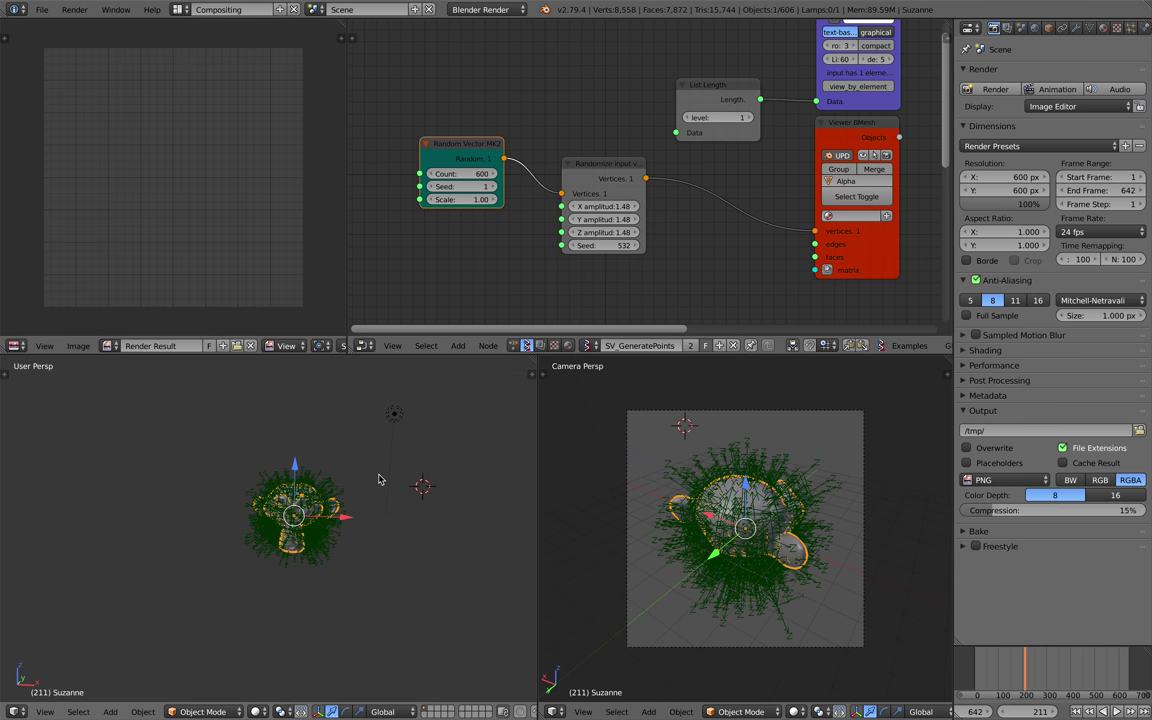
{"action": "left_click", "coordinate": [466, 198]}
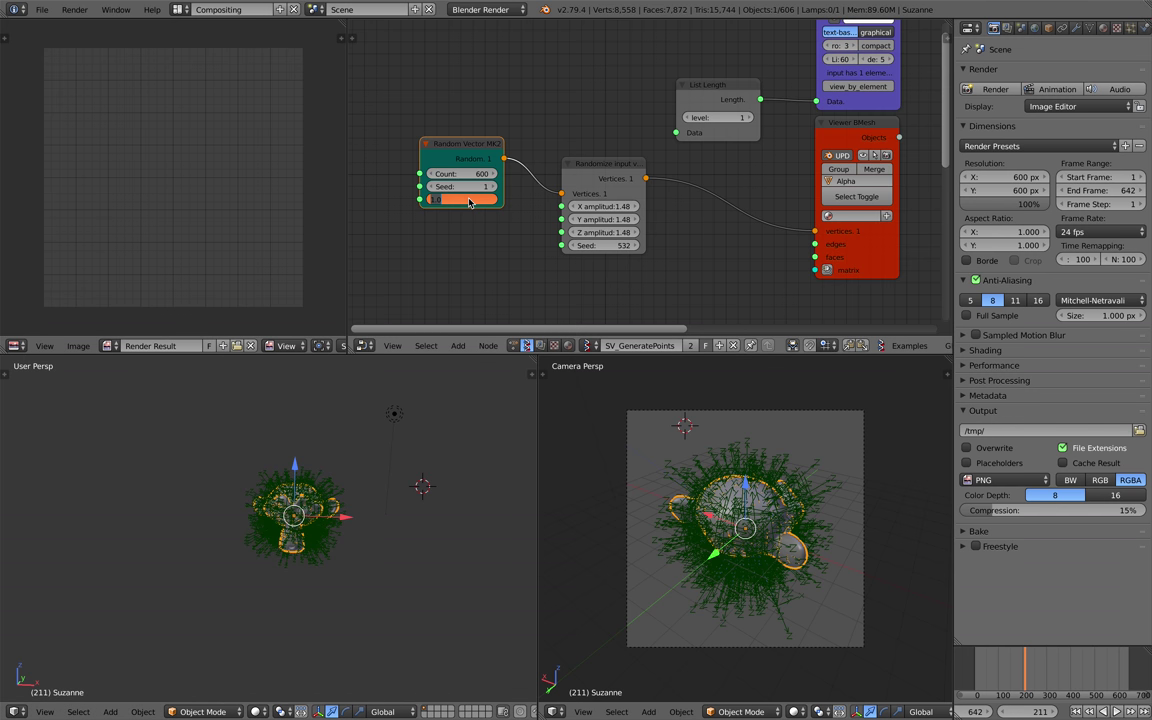
{"action": "type", "text": "5"}
{"action": "key", "text": "Return"}
{"action": "left_click", "coordinate": [467, 199]}
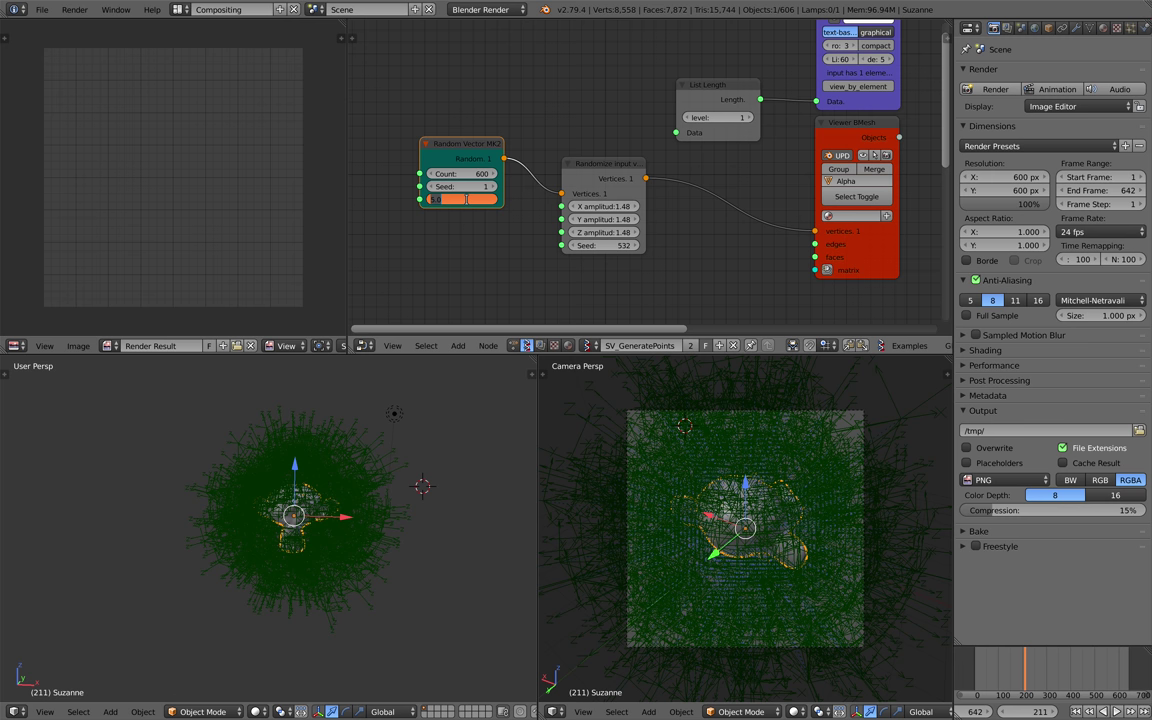
{"action": "type", "text": "20"}
{"action": "key", "text": "Return"}
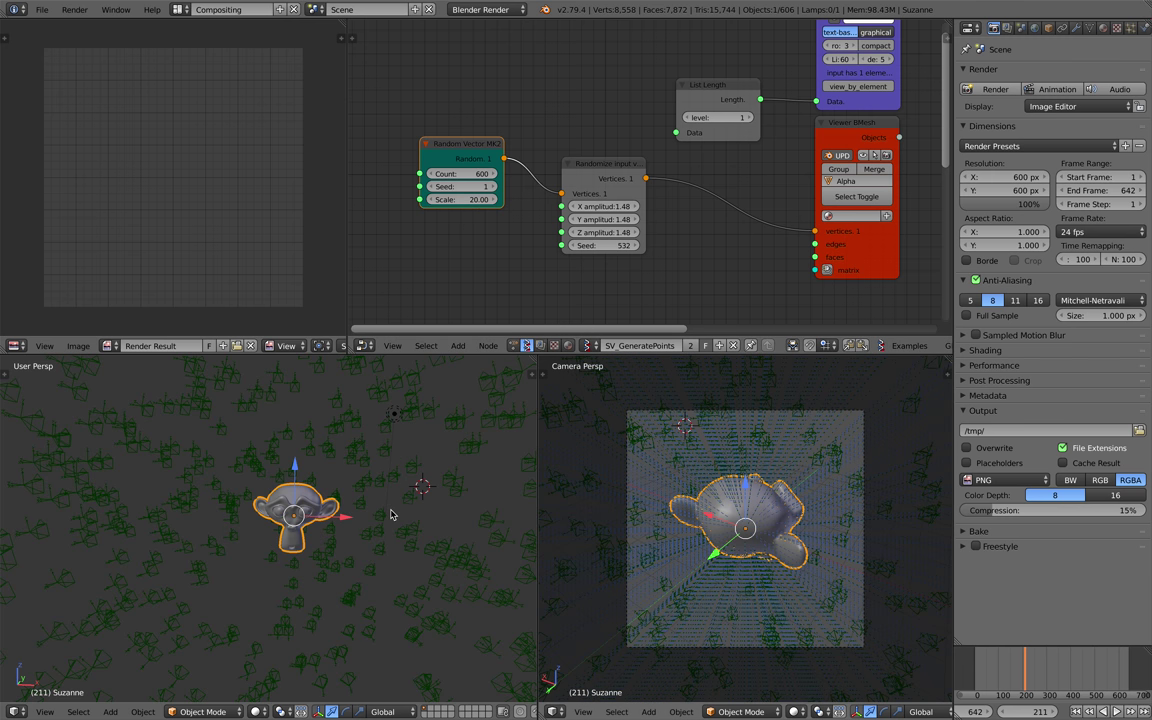
Step: Save the file over the existing one and connect the Randomize input vertices node's Vertices output to the List Length node's Data input
{"action": "key", "text": "ctrl+s"}
{"action": "left_click", "coordinate": [392, 512]}
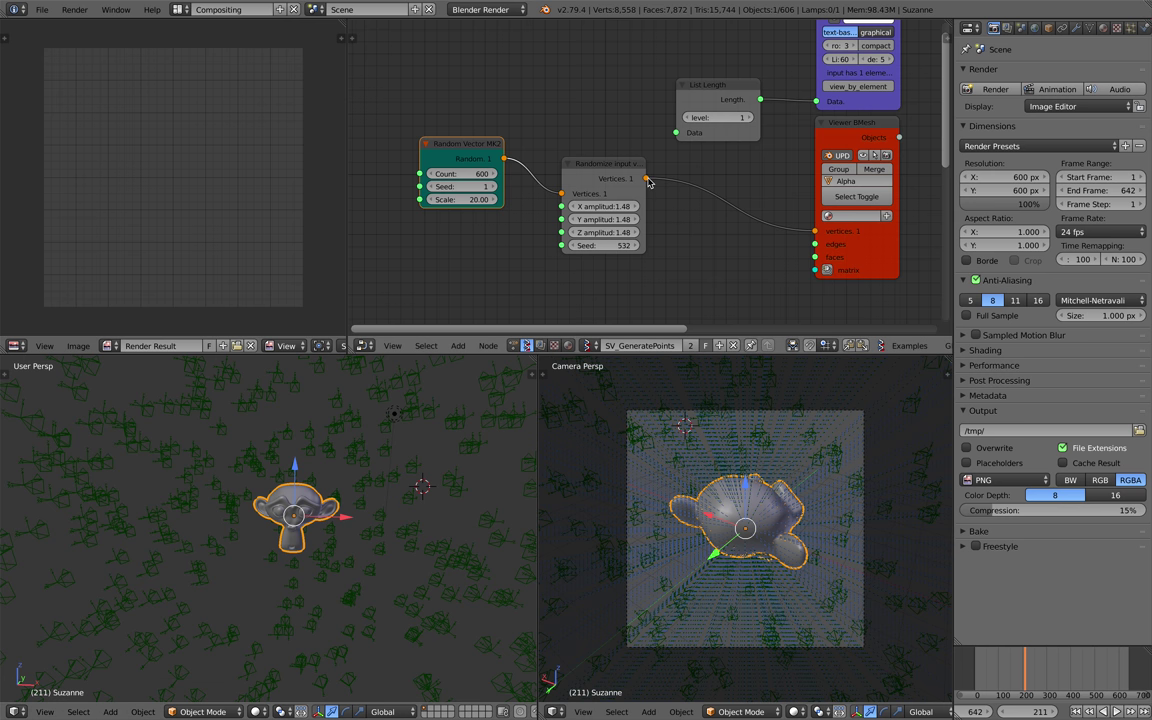
{"action": "left_click_drag", "start_coordinate": [646, 178], "coordinate": [676, 133]}
Step: Scrub the timeline through frames 68 to 302 to check the monkey from the new random camera points
{"action": "scroll", "coordinate": [650, 185], "scroll_direction": "down", "scroll_amount": 4}
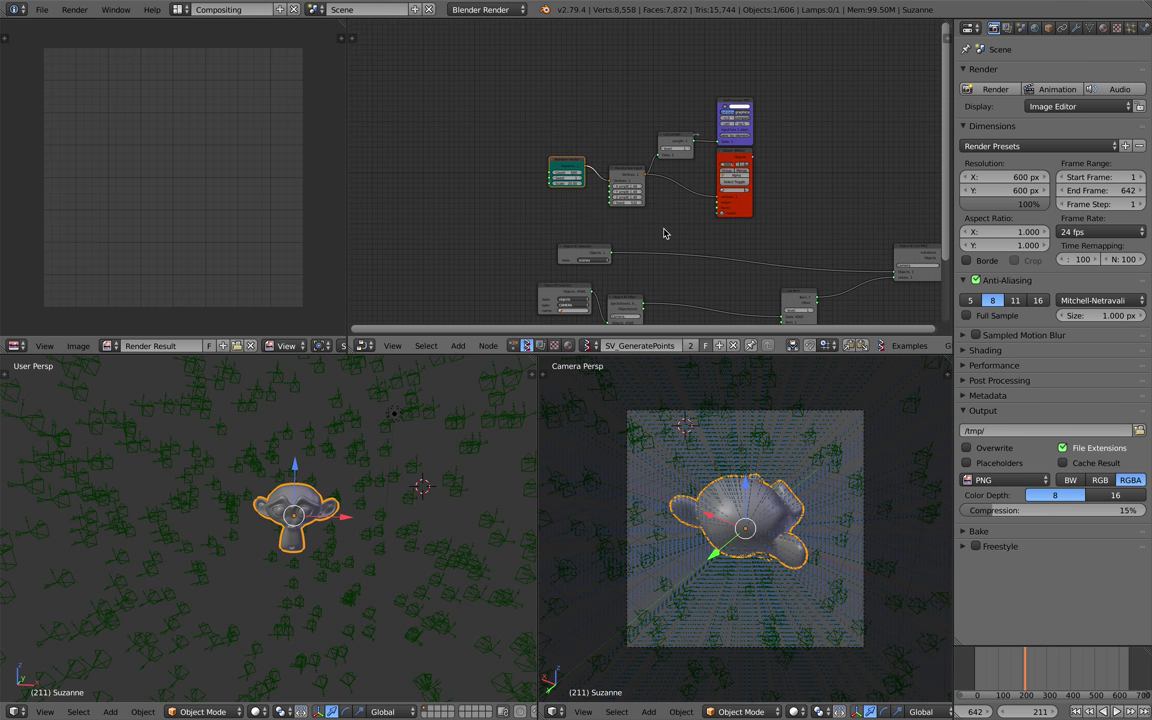
{"action": "middle_click_drag", "start_coordinate": [662, 223], "coordinate": [612, 185]}
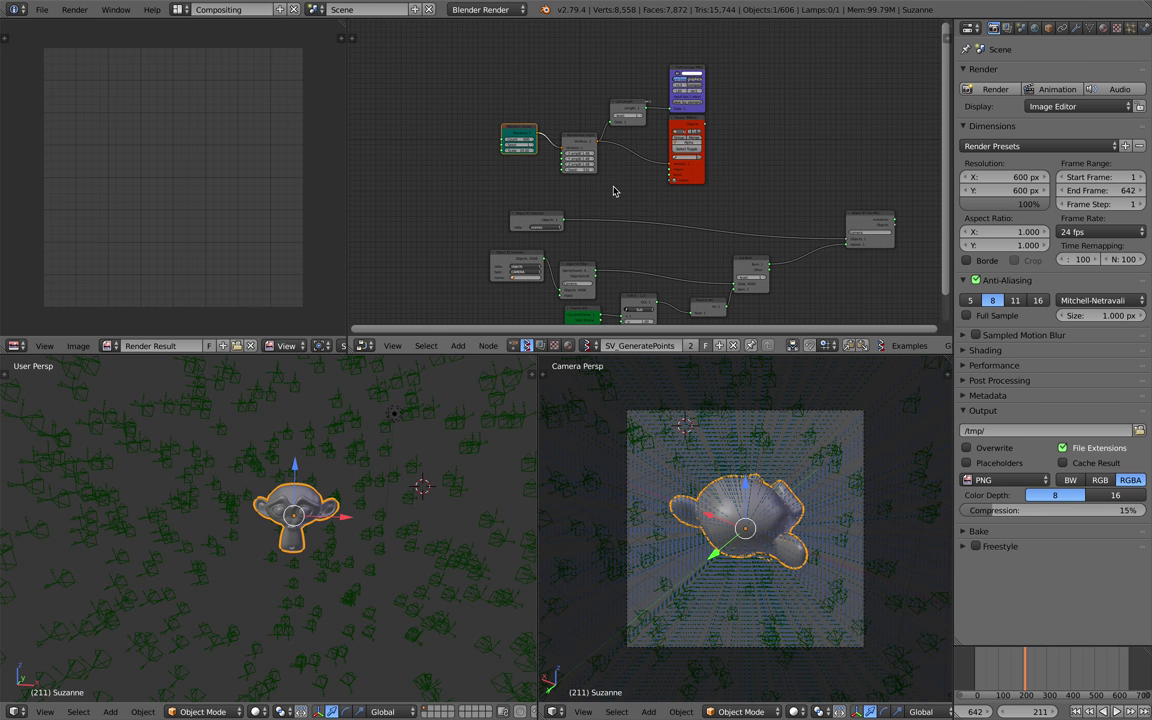
{"action": "middle_click_drag", "start_coordinate": [562, 153], "coordinate": [514, 129]}
{"action": "scroll", "coordinate": [555, 165], "scroll_direction": "up", "scroll_amount": 1}
{"action": "left_click", "coordinate": [991, 672]}
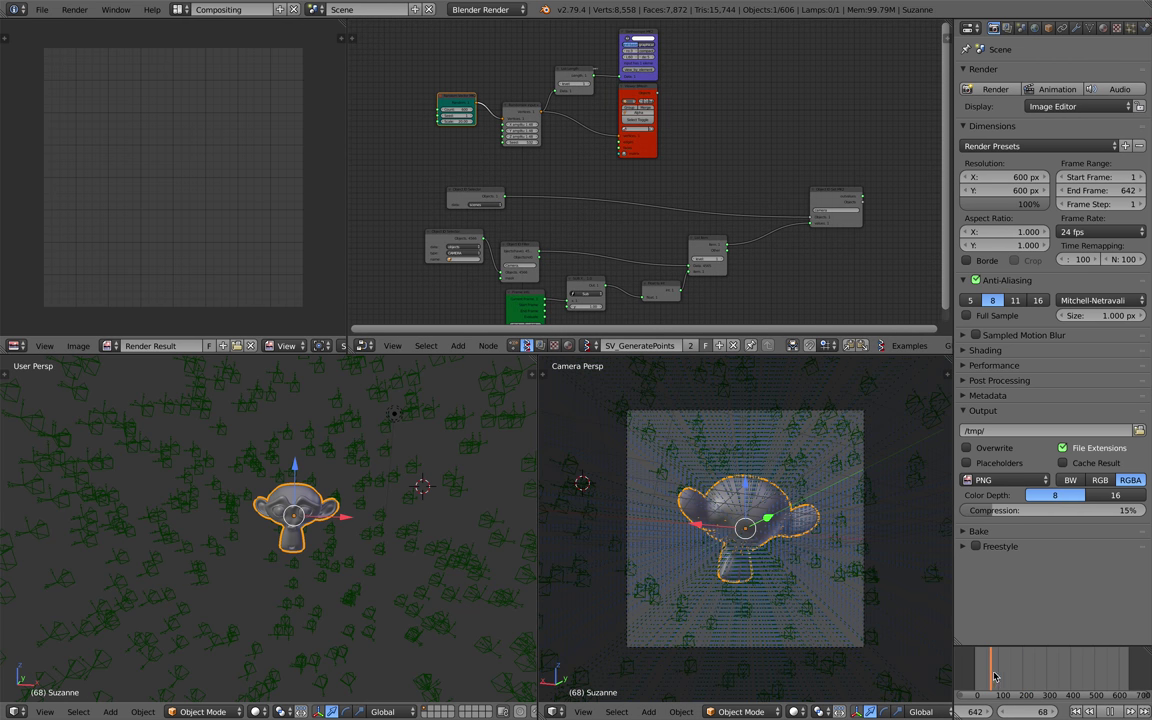
{"action": "left_click_drag", "start_coordinate": [1011, 670], "coordinate": [1057, 664]}
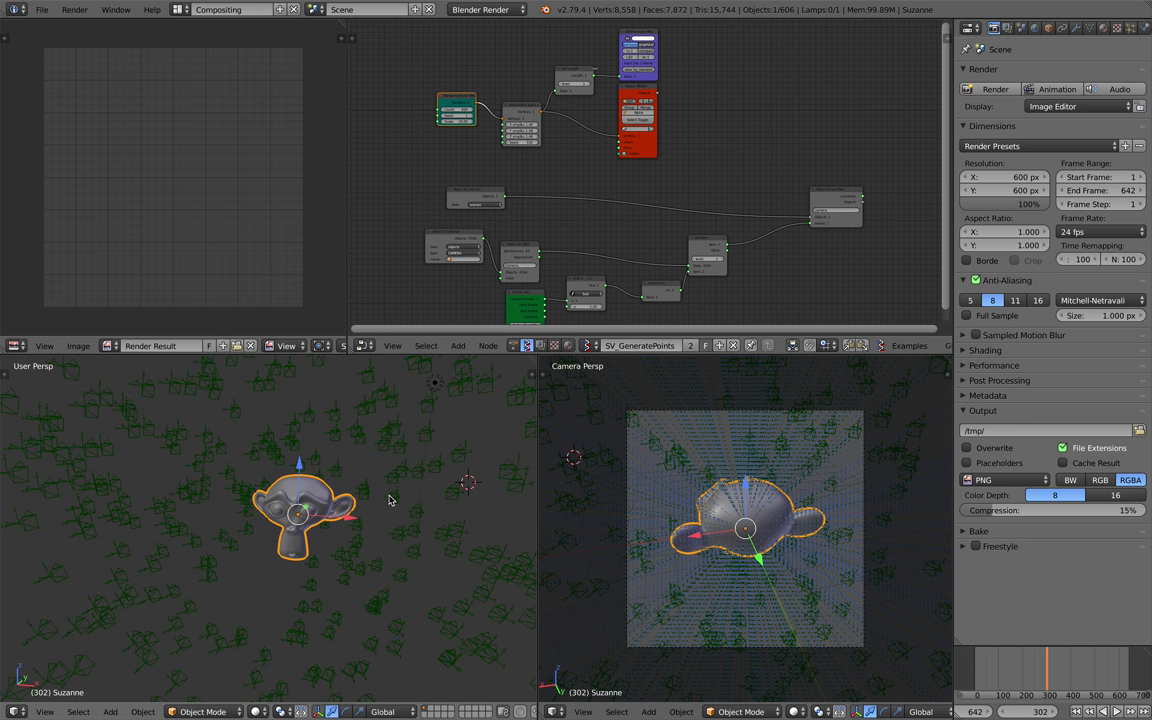
{"action": "scroll", "coordinate": [388, 501], "scroll_direction": "up", "scroll_amount": 1}
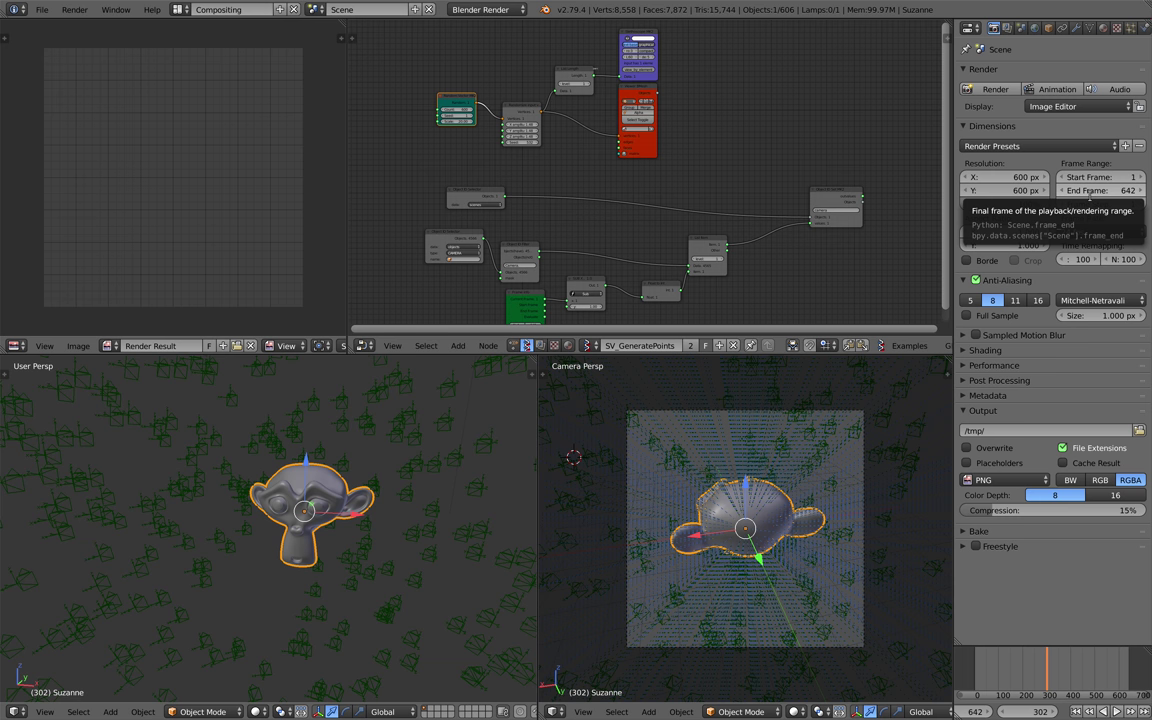
Step: Set the scene's end frame to 600 and start rendering the animation
{"action": "left_click", "coordinate": [1089, 191]}
{"action": "type", "text": "600"}
{"action": "key", "text": "Return"}
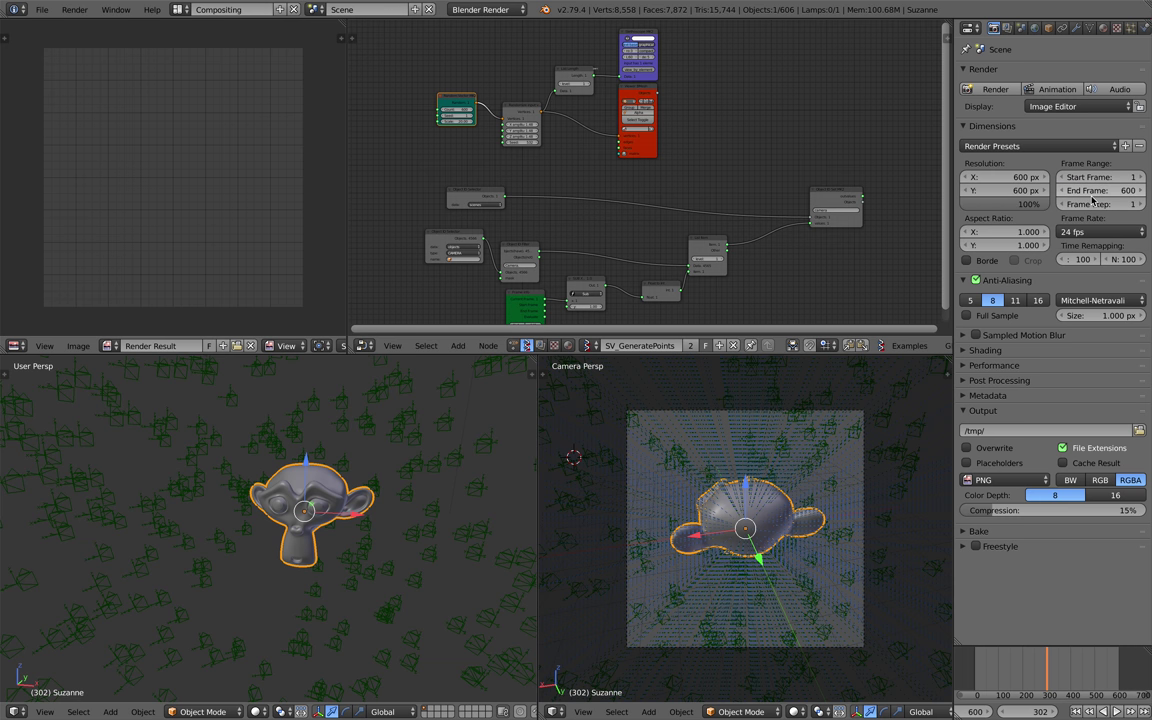
{"action": "left_click", "coordinate": [1044, 95]}
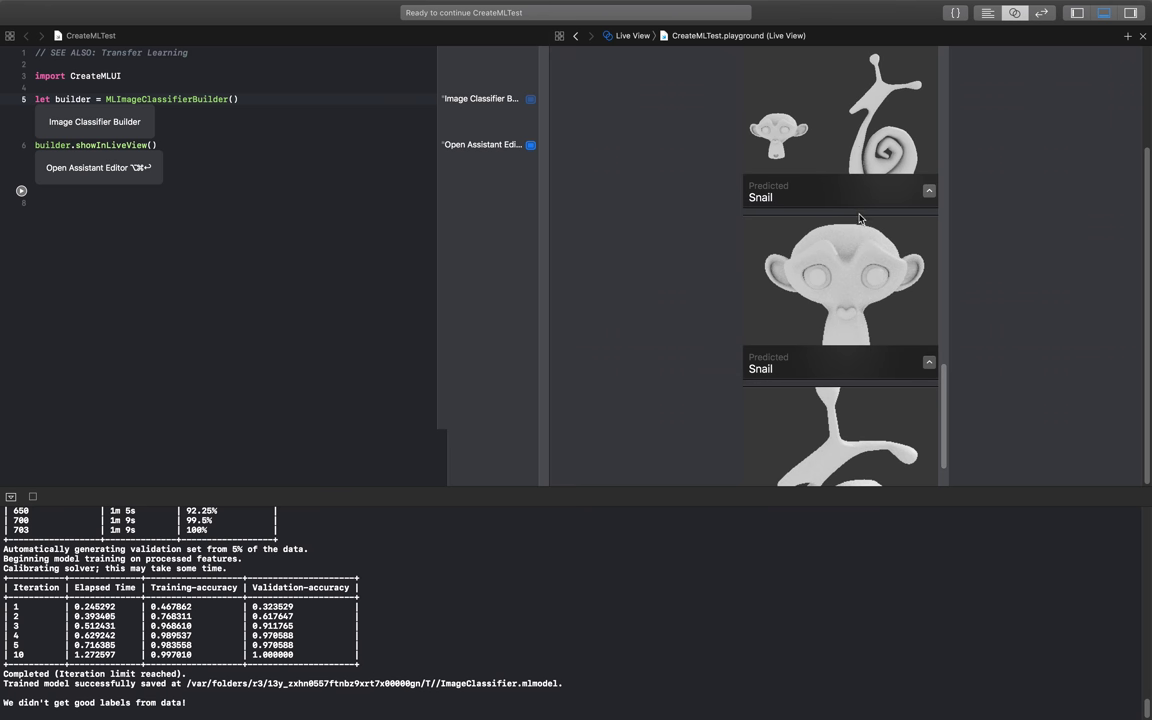
Step: Review the predicted labels of the monkey, snail and teapot test images in the CreateMLTest live view
{"action": "scroll", "coordinate": [859, 218], "scroll_direction": "up", "scroll_amount": 10}
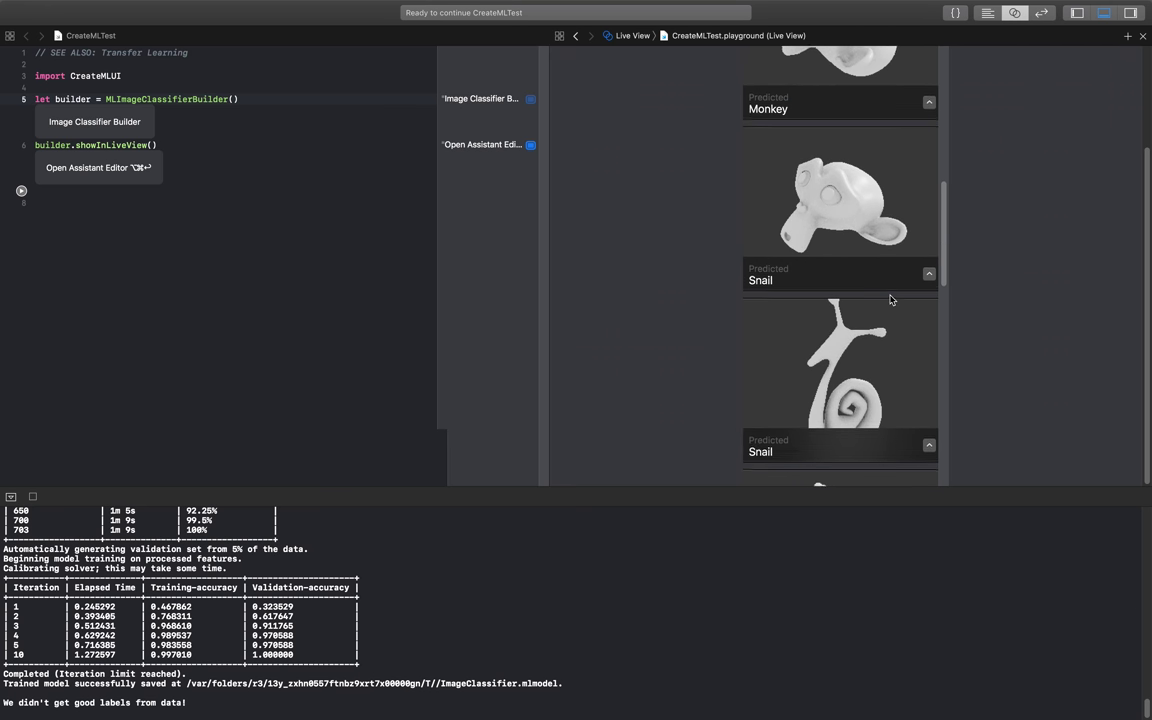
{"action": "scroll", "coordinate": [888, 290], "scroll_direction": "up", "scroll_amount": 3}
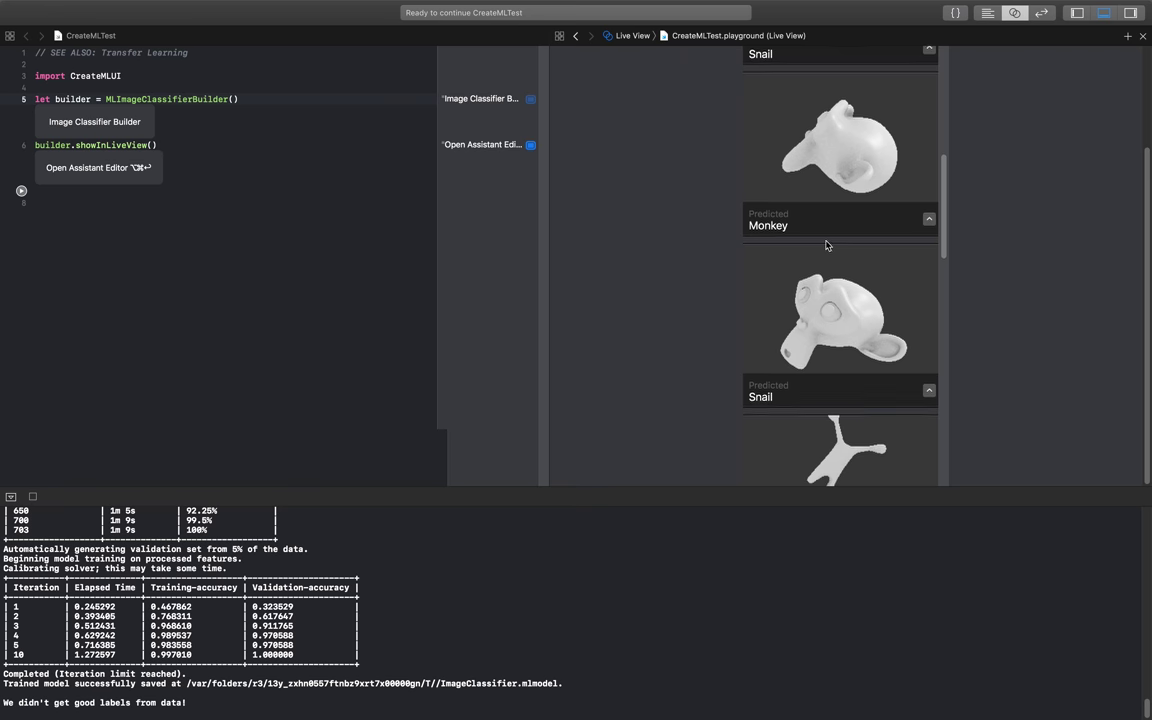
{"action": "scroll", "coordinate": [871, 280], "scroll_direction": "up", "scroll_amount": 3}
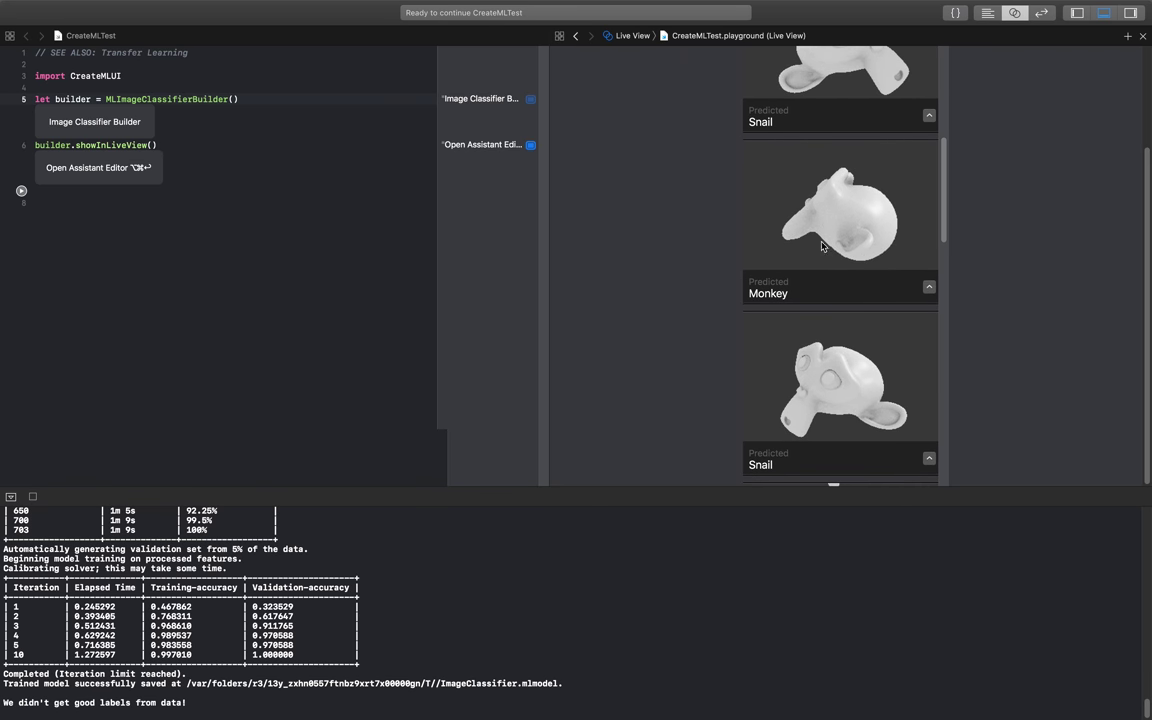
{"action": "scroll", "coordinate": [850, 280], "scroll_direction": "up", "scroll_amount": 1}
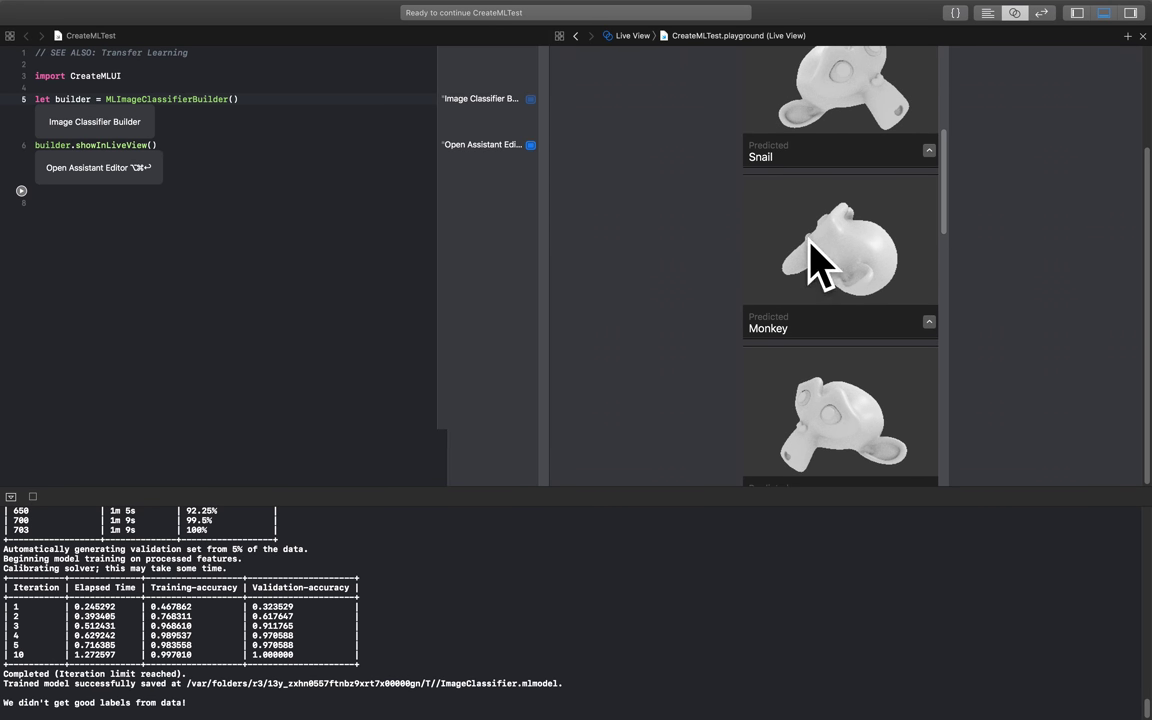
{"action": "scroll", "coordinate": [812, 257], "scroll_direction": "up", "scroll_amount": 5}
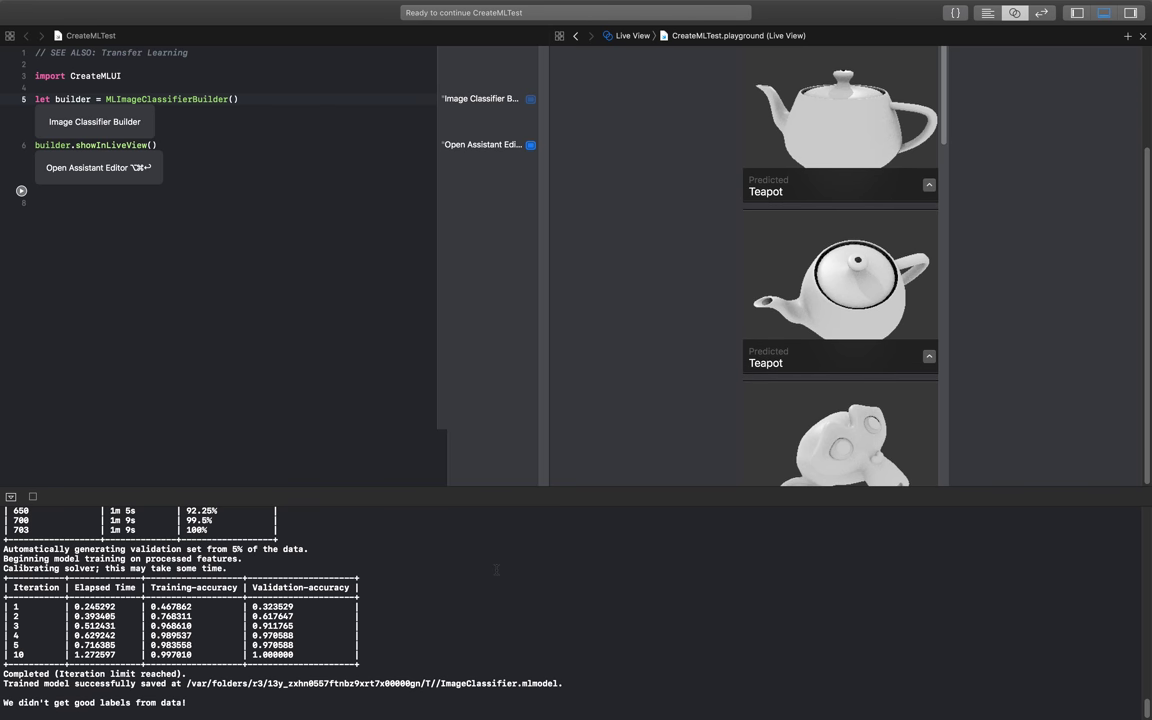
{"action": "scroll", "coordinate": [497, 570], "scroll_direction": "up", "scroll_amount": 3}
{"action": "key", "text": "ctrl+Right"}
{"action": "key", "text": "ctrl+Left"}
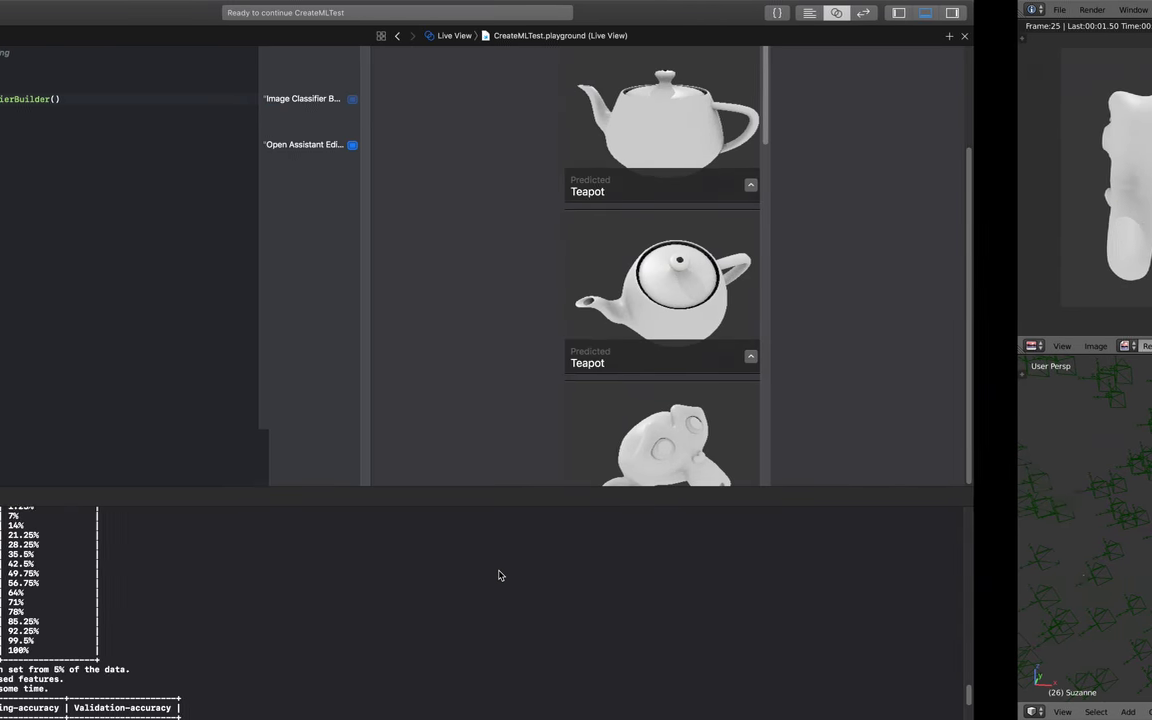
{"action": "key", "text": "ctrl+Left"}
{"action": "key", "text": "ctrl+Right"}
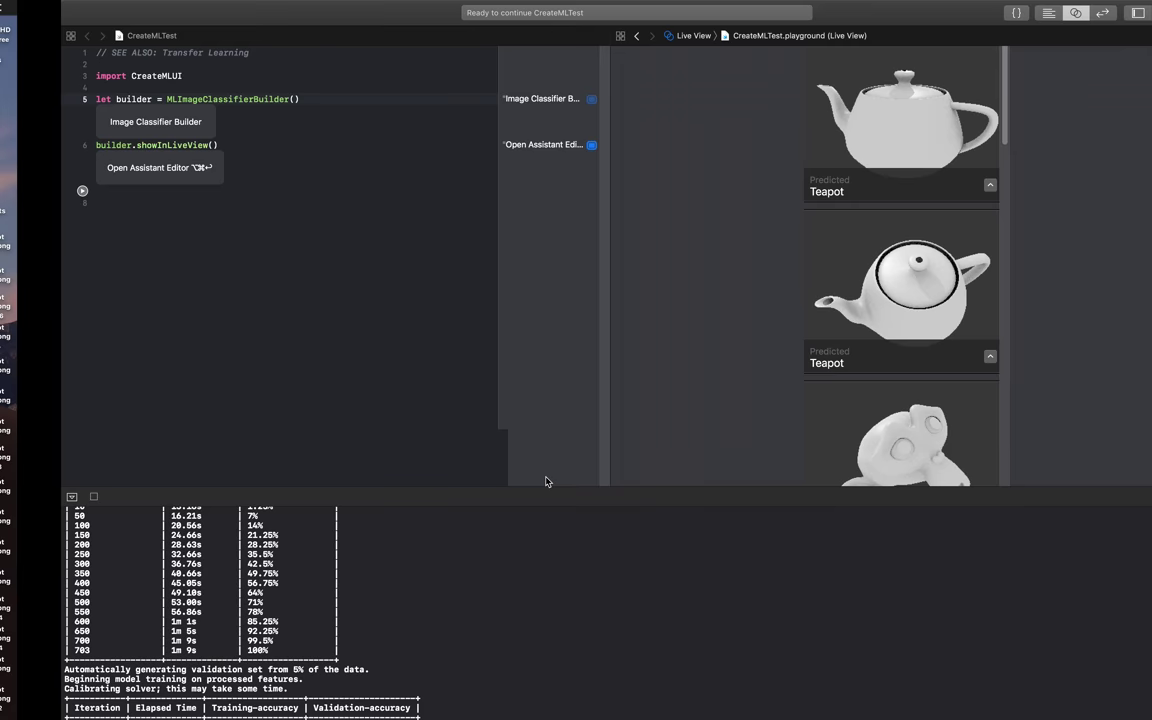
Step: Switch to Safari and search the web for "CreateML Apple WWDC 2018"
{"action": "key", "text": "ctrl+Right"}
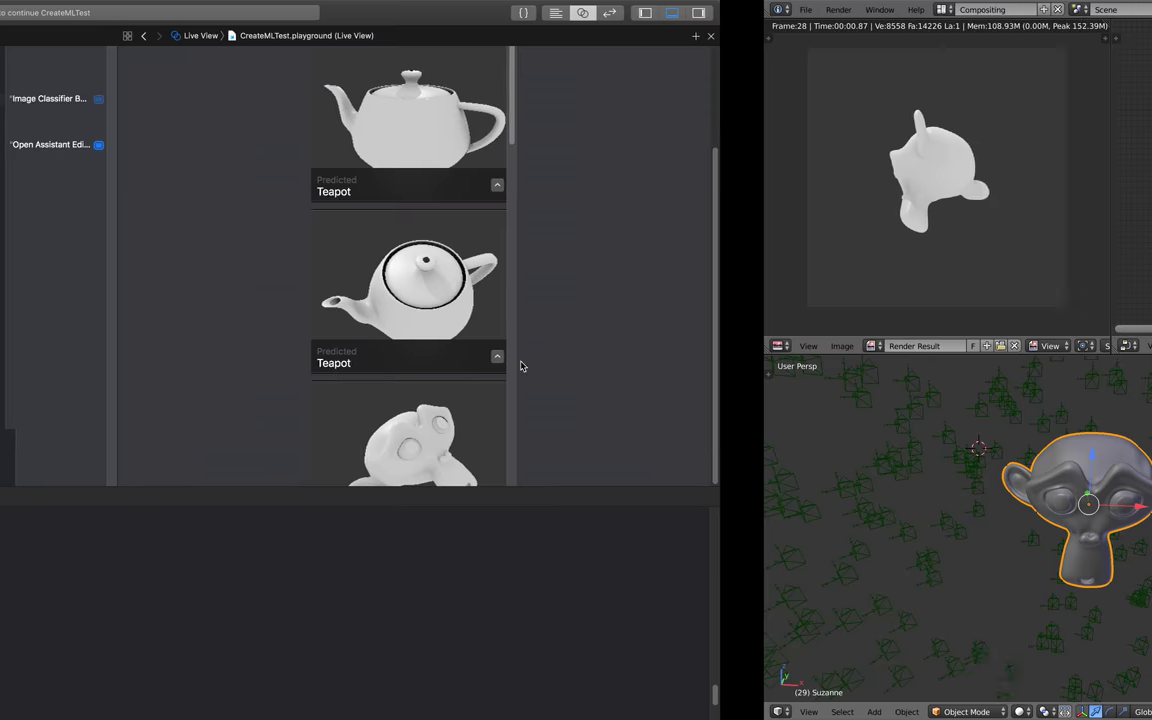
{"action": "key", "text": "ctrl+Right"}
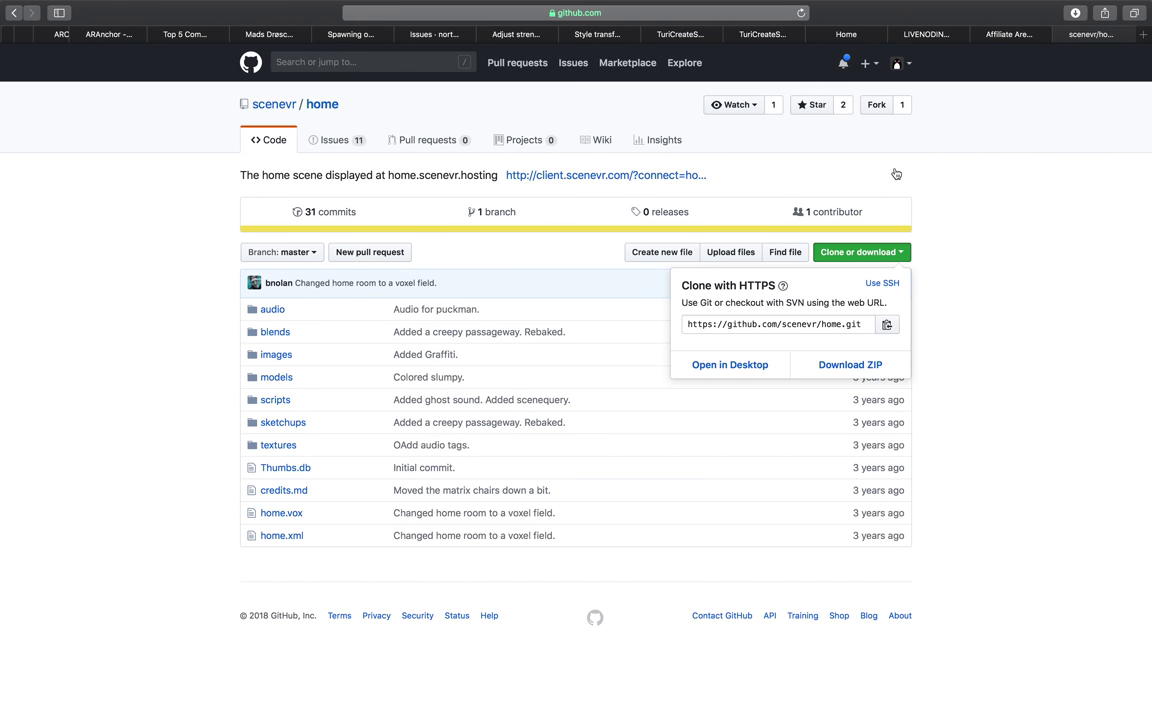
{"action": "left_click", "coordinate": [663, 15]}
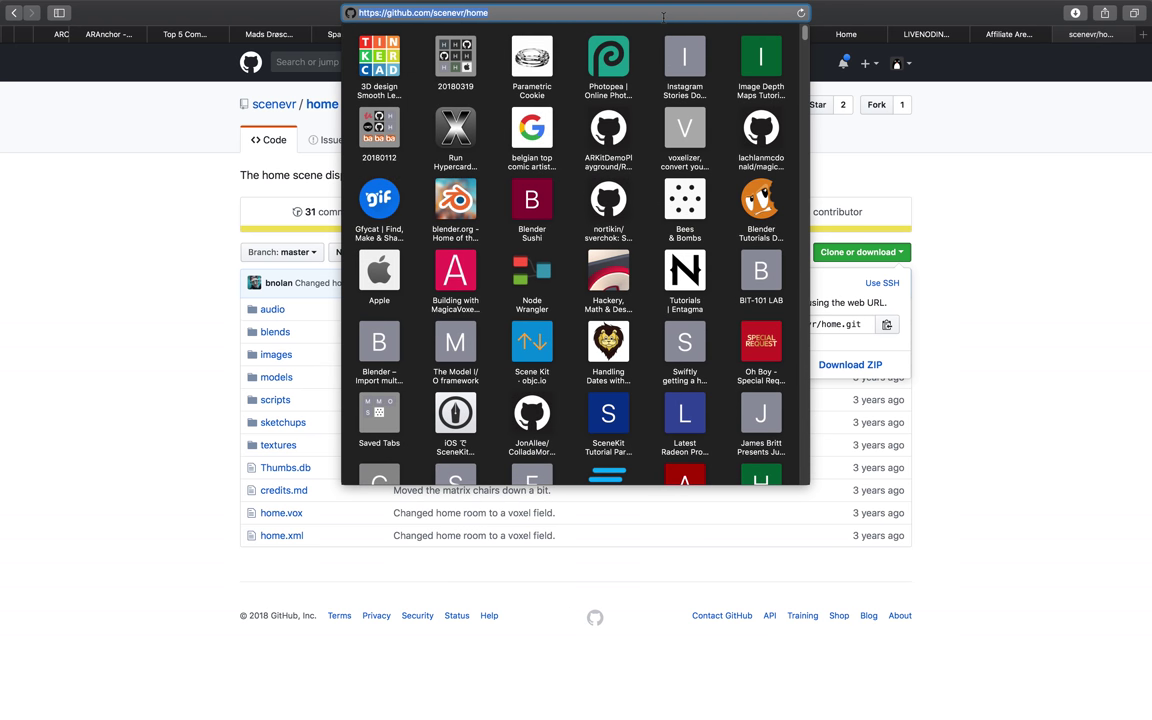
{"action": "type", "text": "Creat"}
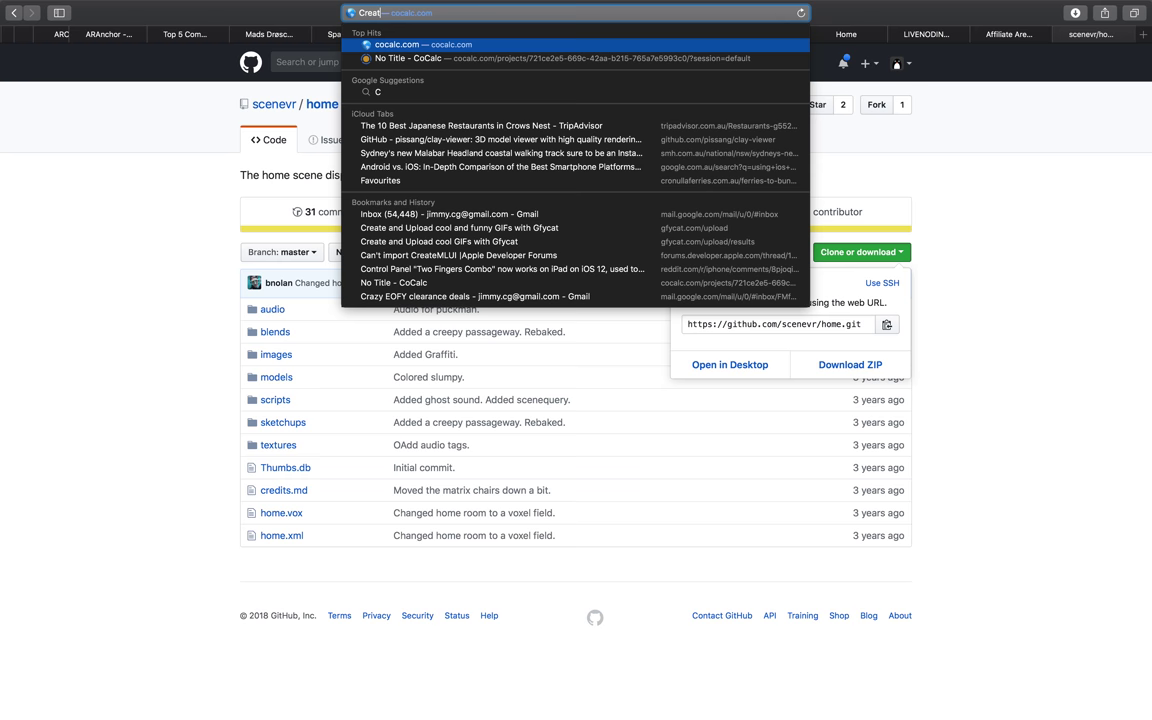
{"action": "type", "text": "eML A"}
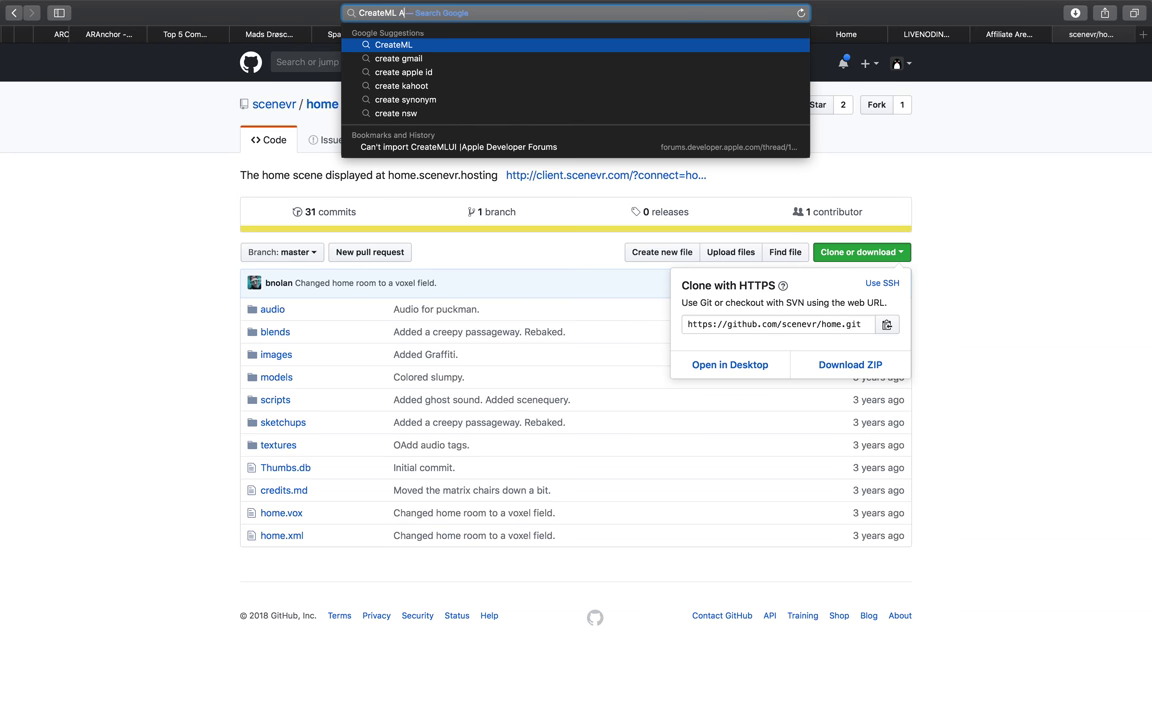
{"action": "type", "text": "pple WWDC 2018"}
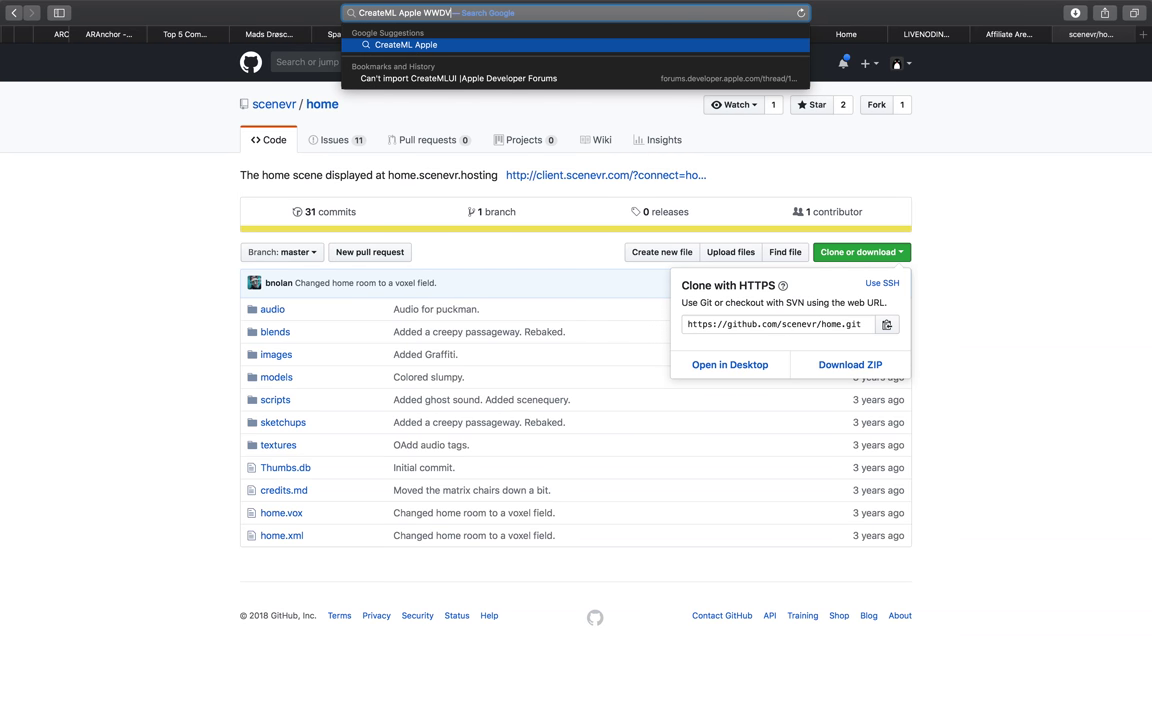
{"action": "key", "text": "Return"}
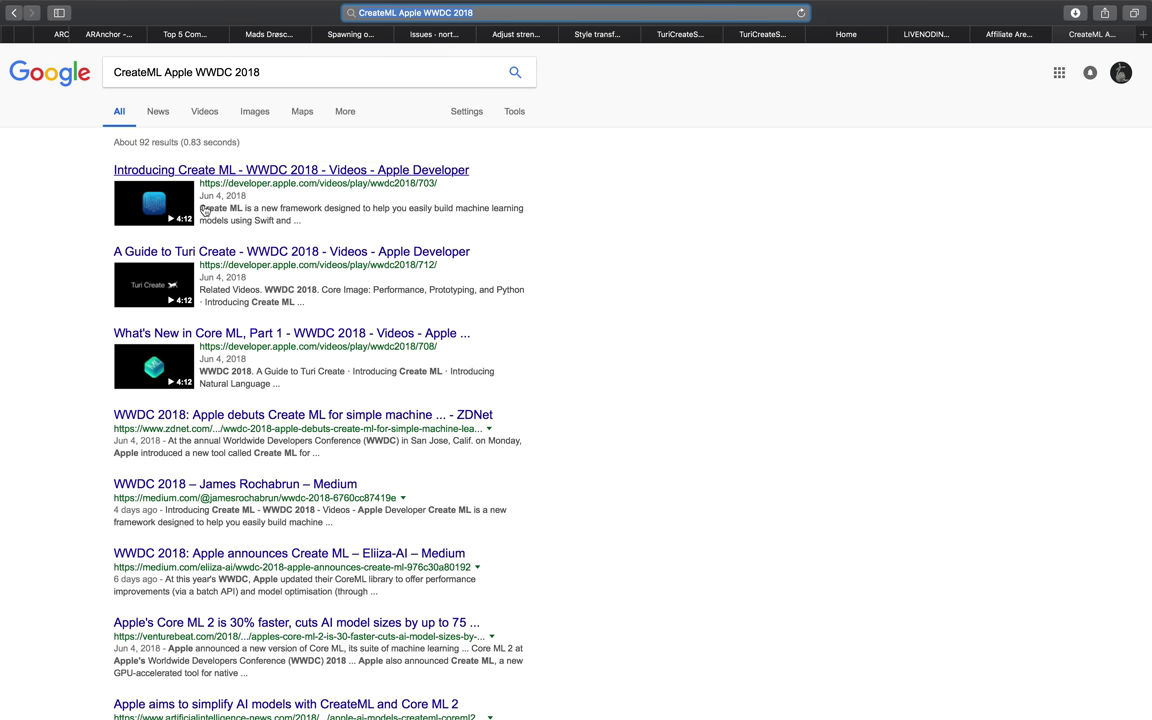
Step: Switch back past Blender to the desktop to check the render's progress in the terminal beside the TEST folder
{"action": "key", "text": "ctrl+Left"}
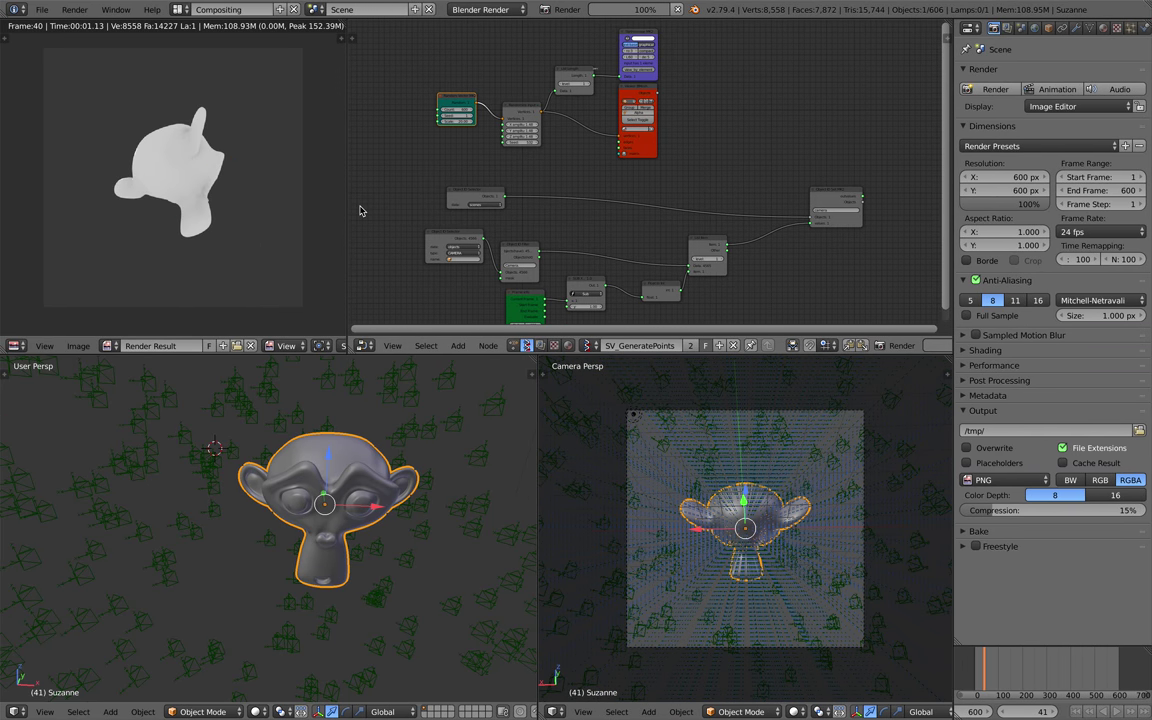
{"action": "key", "text": "ctrl+Left"}
{"action": "key", "text": "ctrl+Left"}
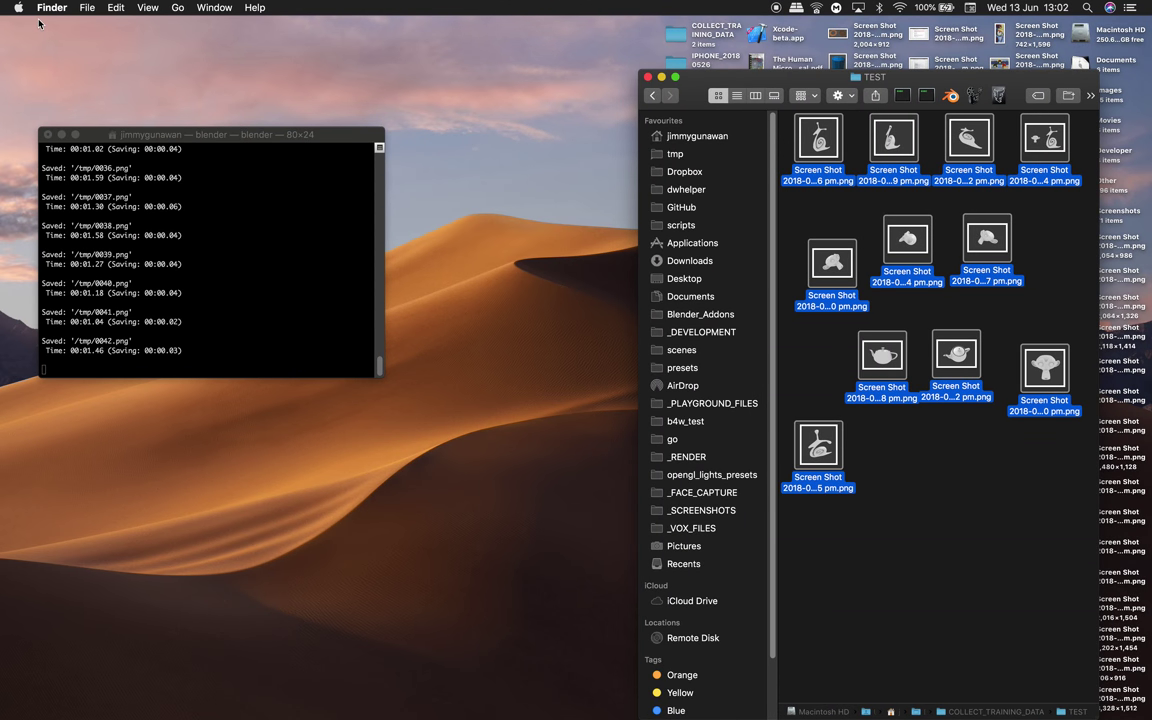
Step: View the Mac's system overview with its macOS version and hardware specifications, and close it
{"action": "left_click", "coordinate": [16, 8]}
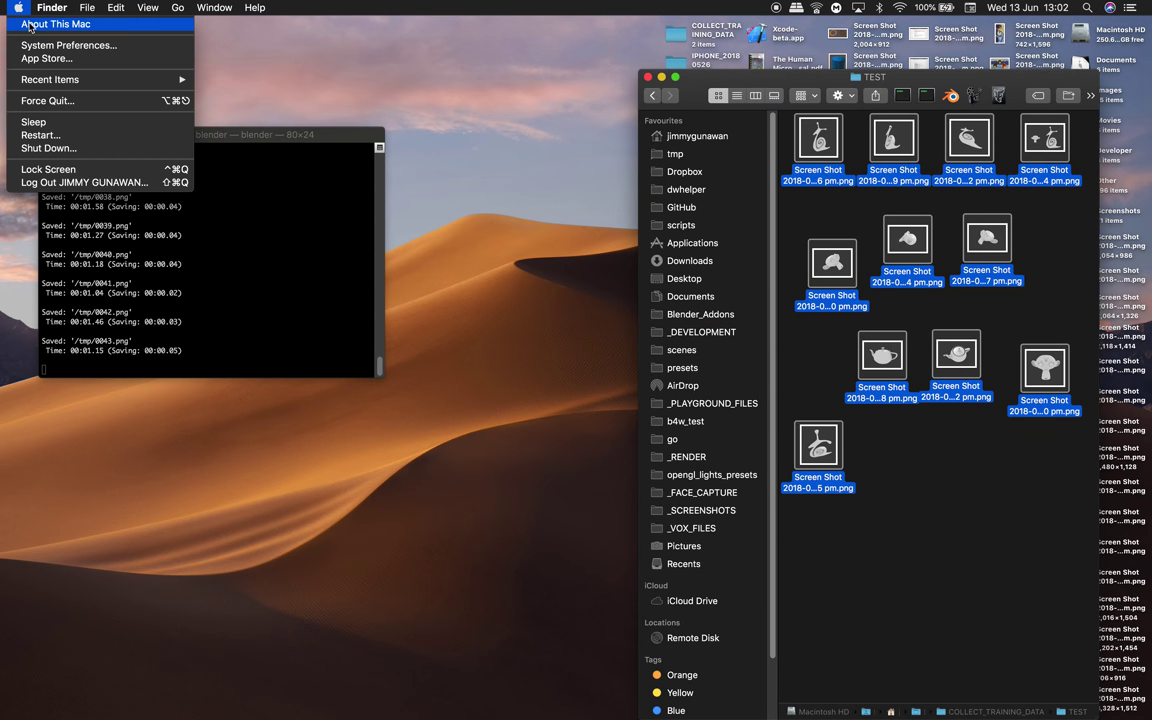
{"action": "left_click", "coordinate": [29, 22]}
{"action": "left_click", "coordinate": [424, 243]}
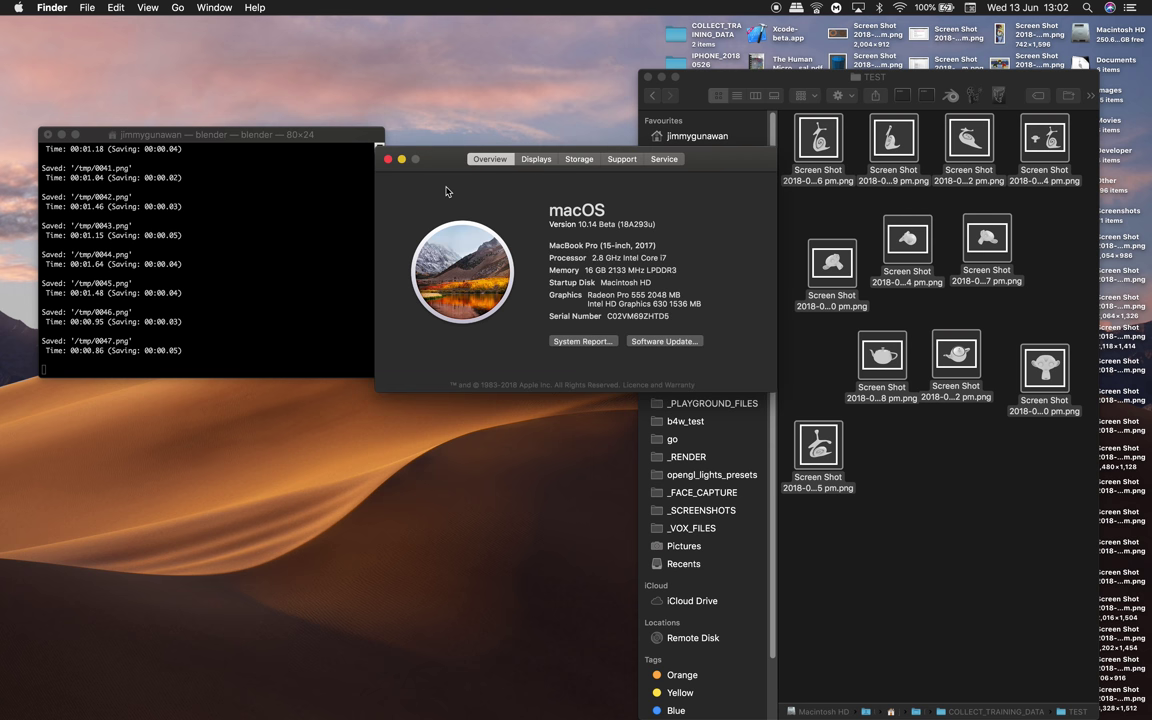
{"action": "left_click", "coordinate": [389, 160]}
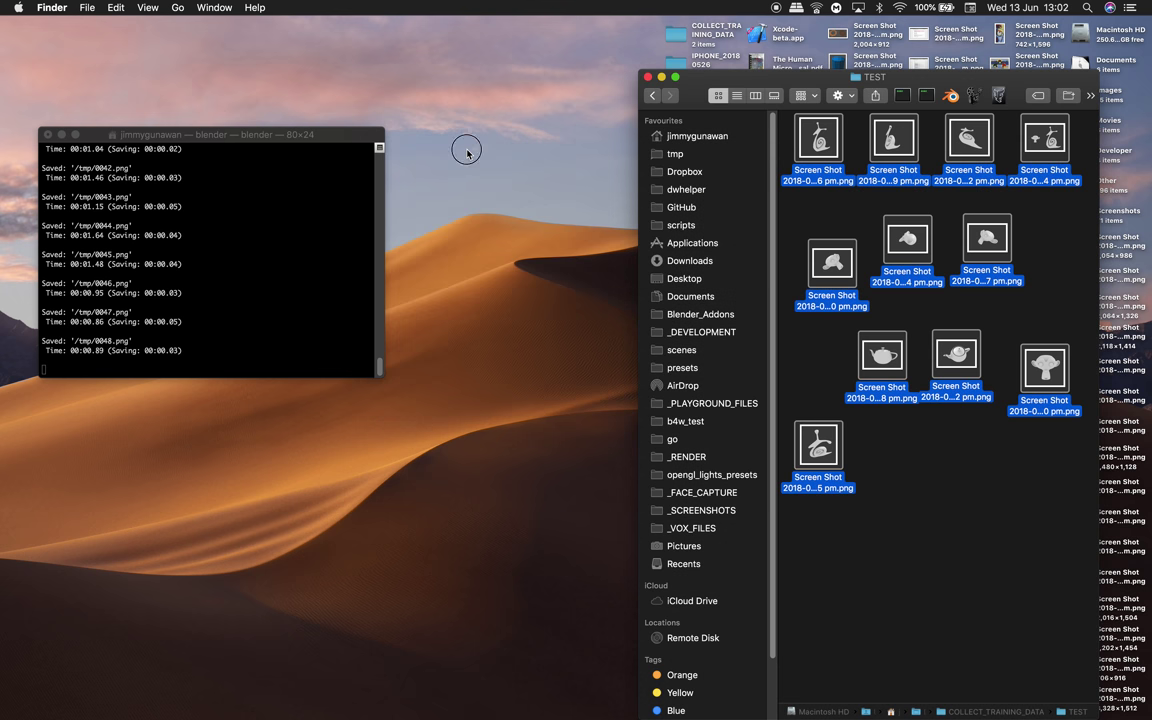
Step: Move the TEST folder window off the desktop icons and select Xcode-beta.app on the desktop
{"action": "left_click_drag", "start_coordinate": [752, 93], "coordinate": [342, 45]}
{"action": "key", "text": "super+a"}
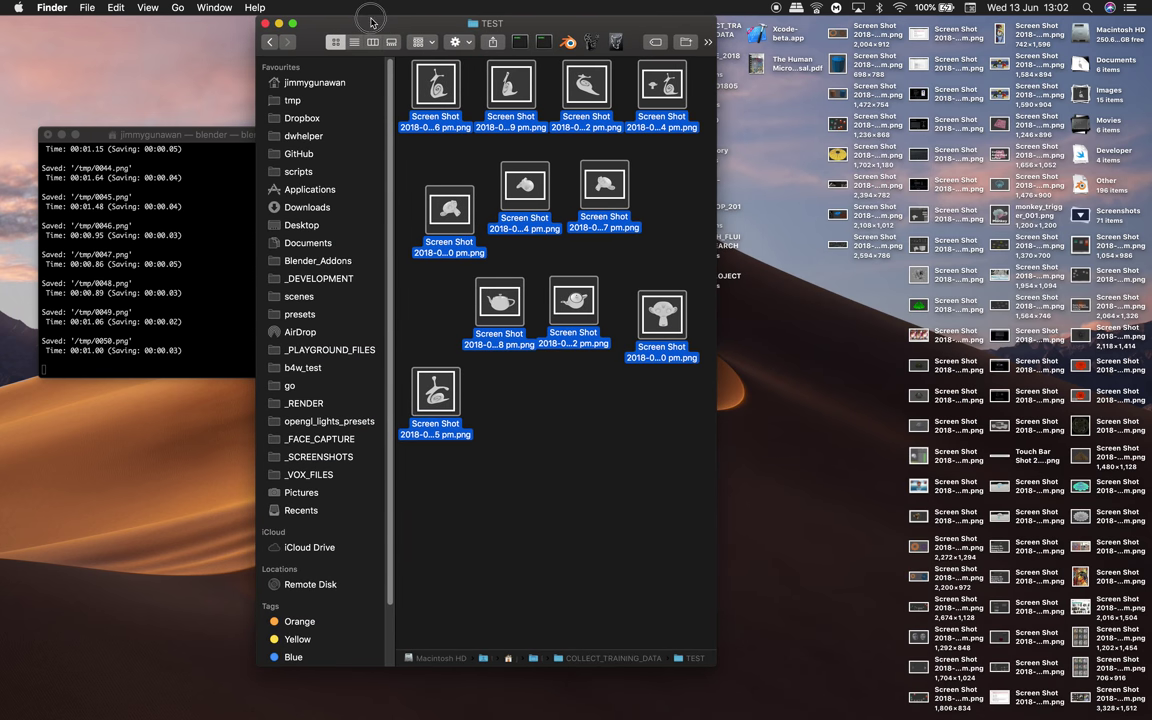
{"action": "left_click", "coordinate": [761, 34]}
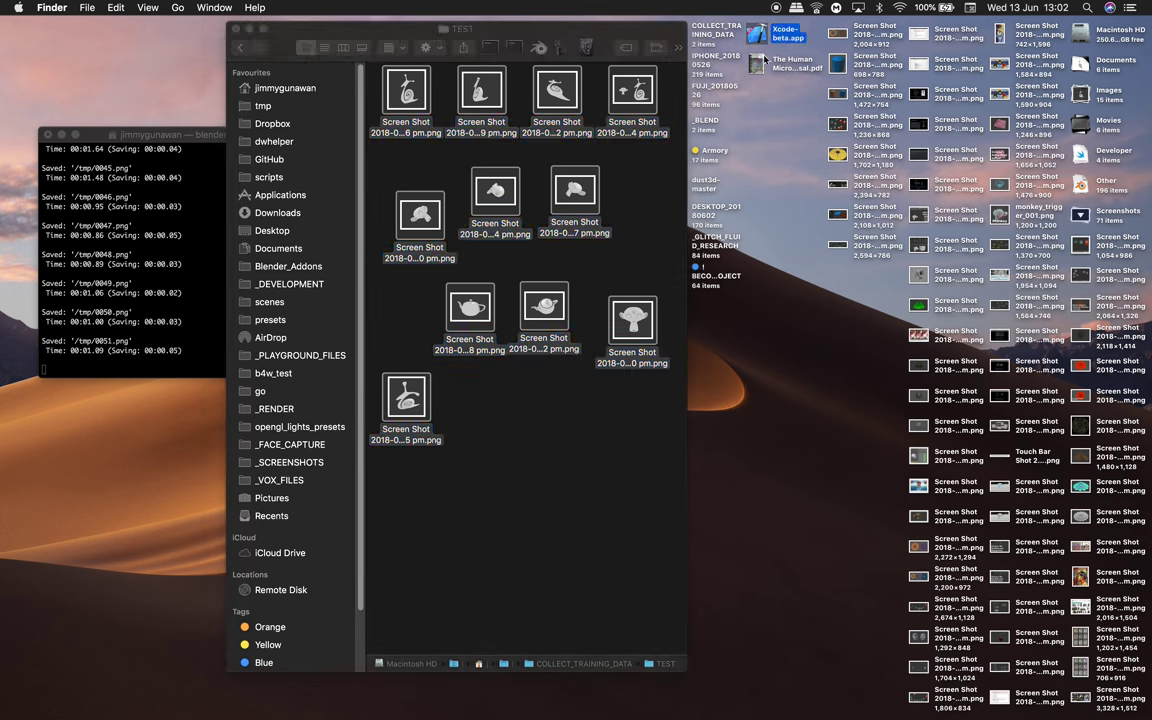
{"action": "mouse_move", "coordinate": [4, 470]}
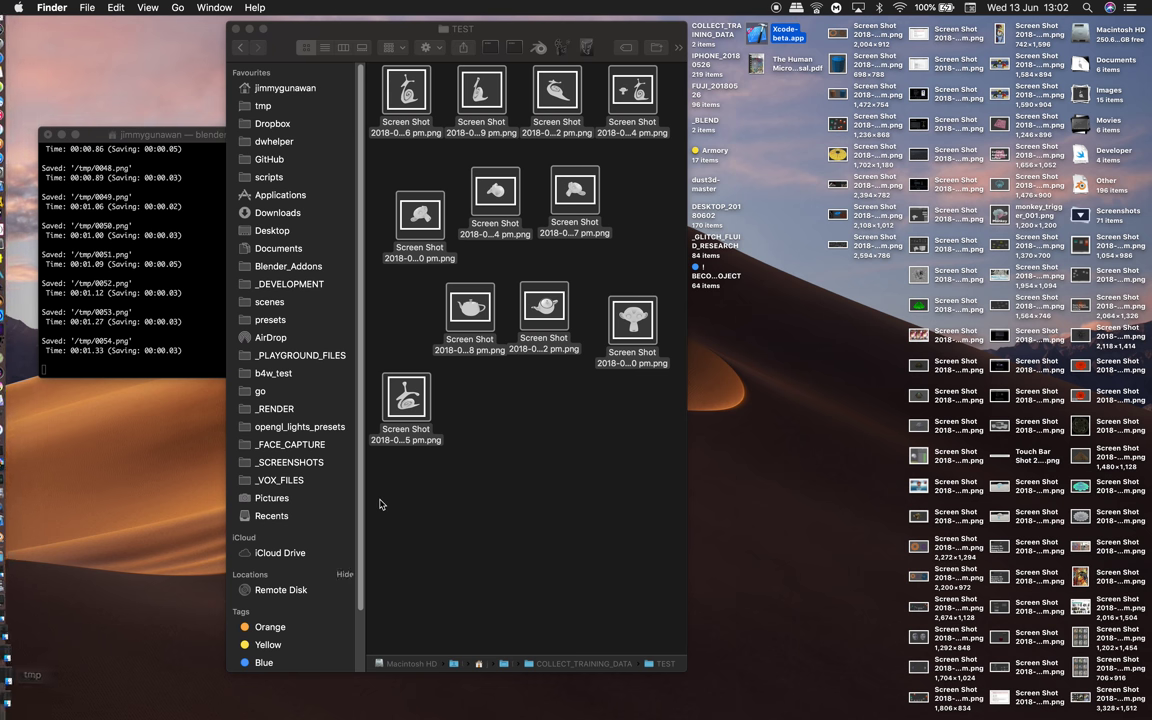
Step: Look at the CreateMLTest playground, return to the desktop and close the Blender render's terminal window
{"action": "key", "text": "ctrl+Right"}
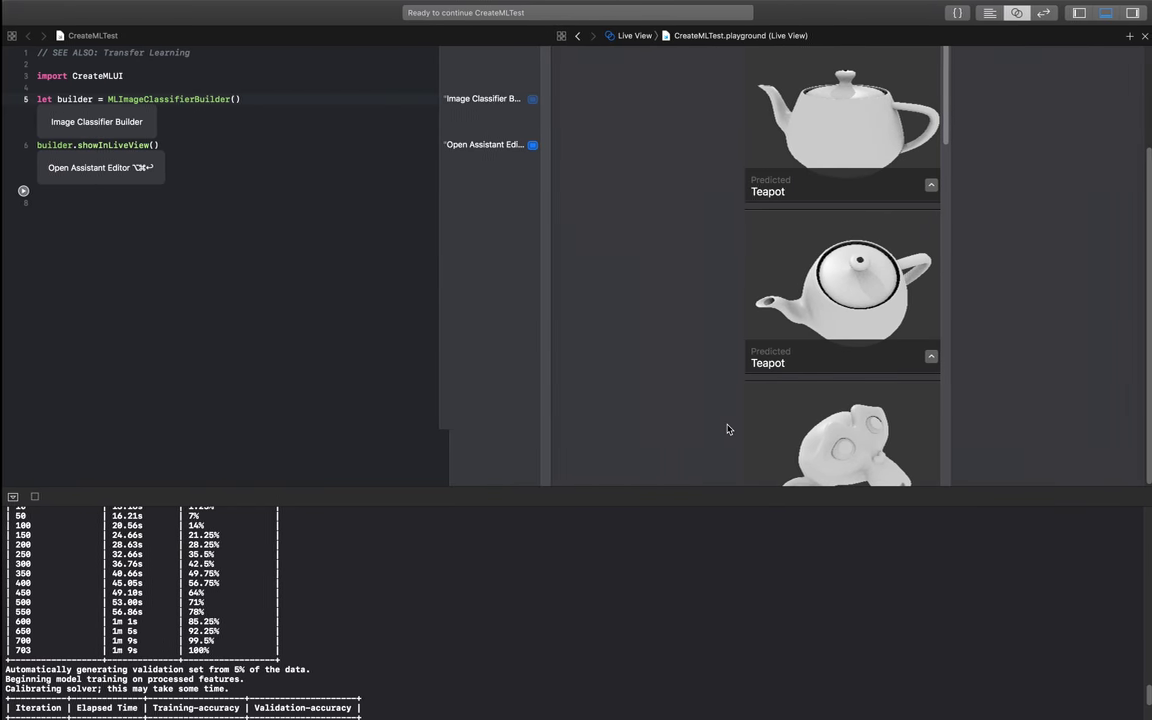
{"action": "key", "text": "ctrl+Right"}
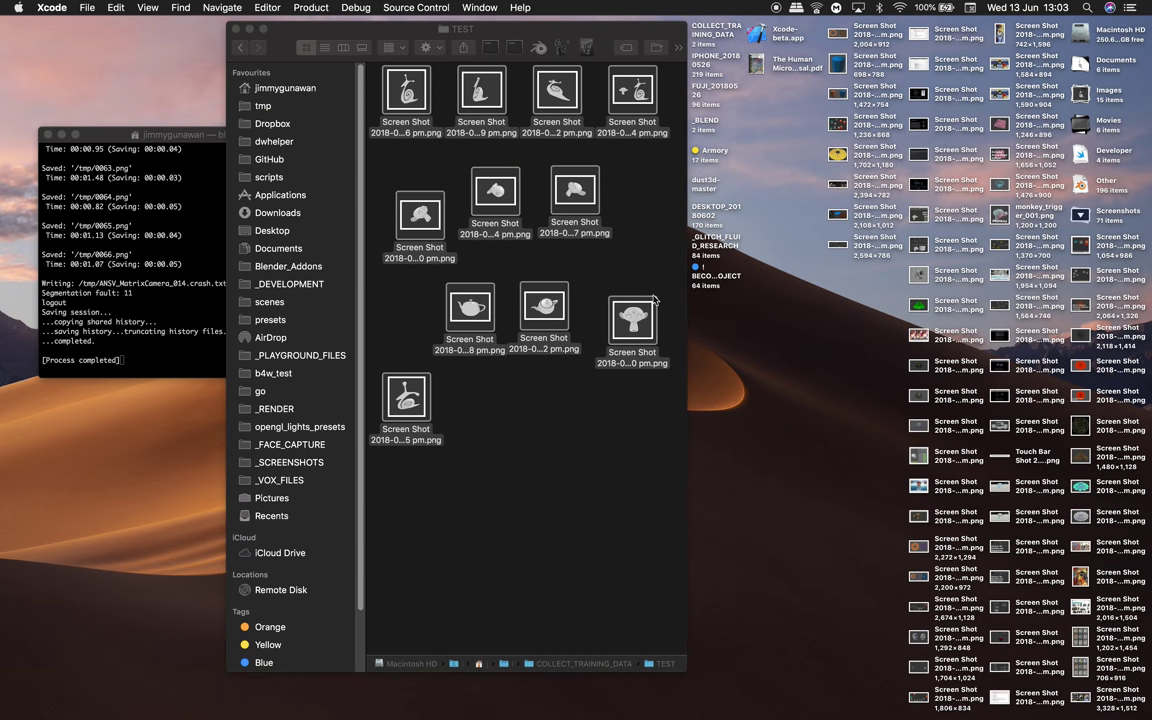
{"action": "key", "text": "super+Tab"}
{"action": "key", "text": "super+a"}
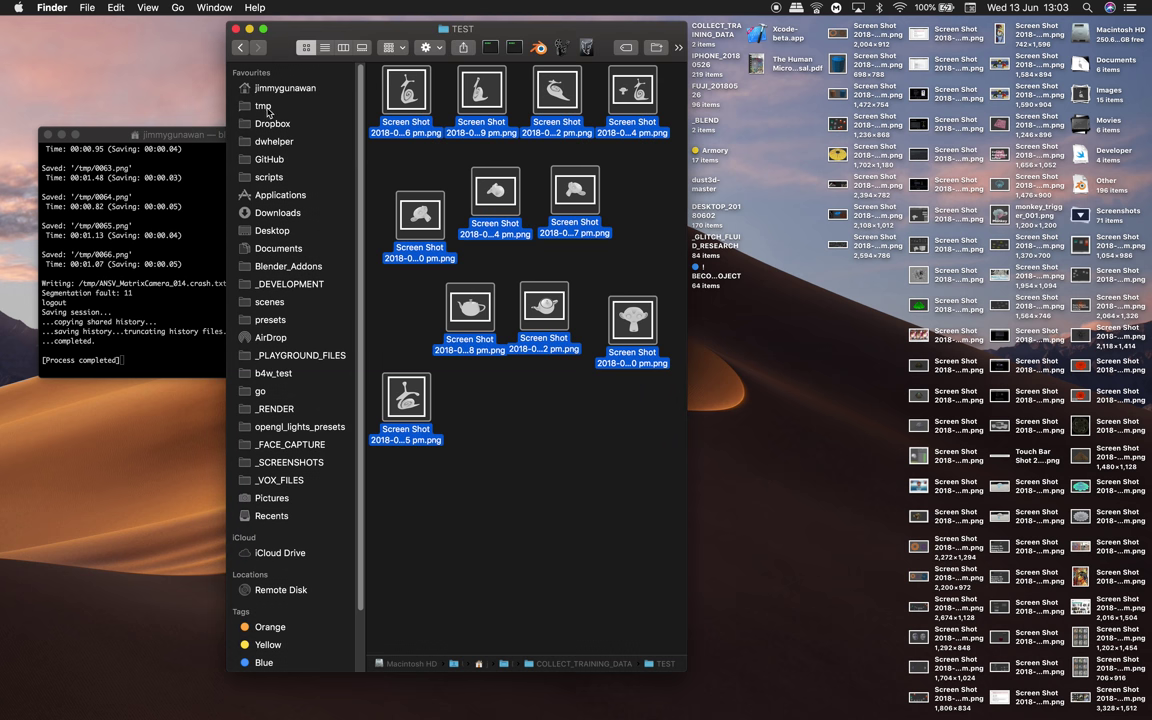
{"action": "left_click", "coordinate": [46, 134]}
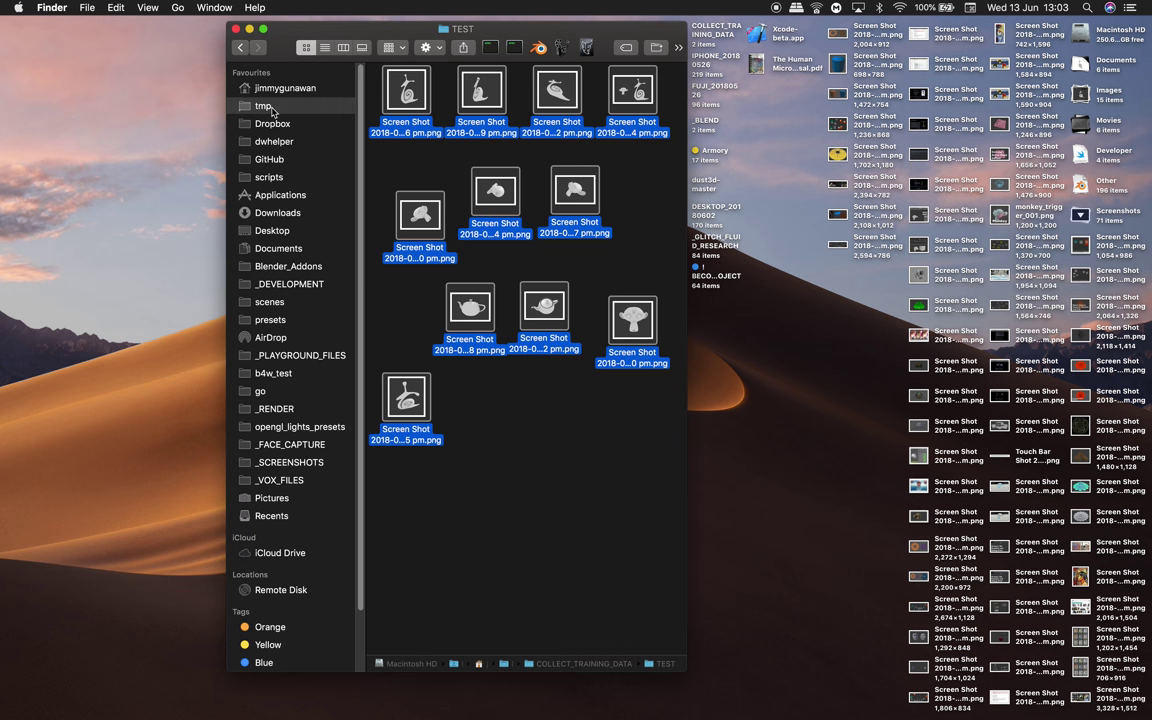
Step: Rename the renders 0001.png to 0066.png in the tmp folder by adding the text suz_ before the name
{"action": "left_click", "coordinate": [263, 106]}
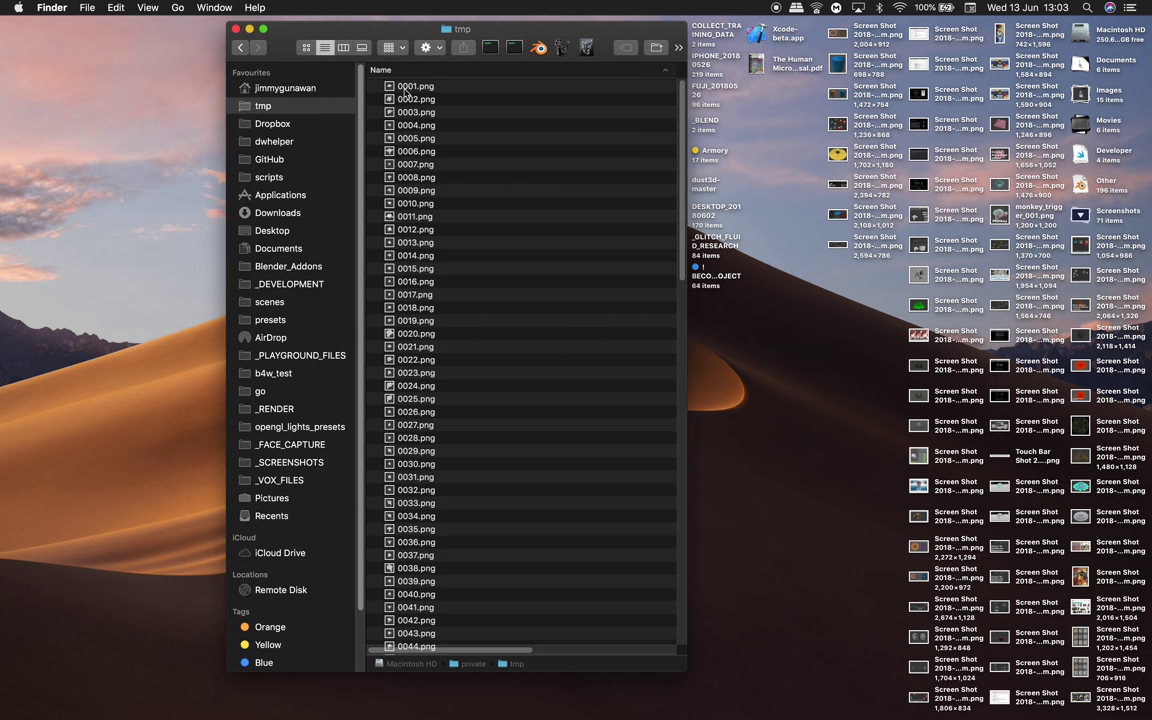
{"action": "left_click", "coordinate": [407, 89]}
{"action": "scroll", "coordinate": [440, 380], "scroll_direction": "down", "scroll_amount": 10}
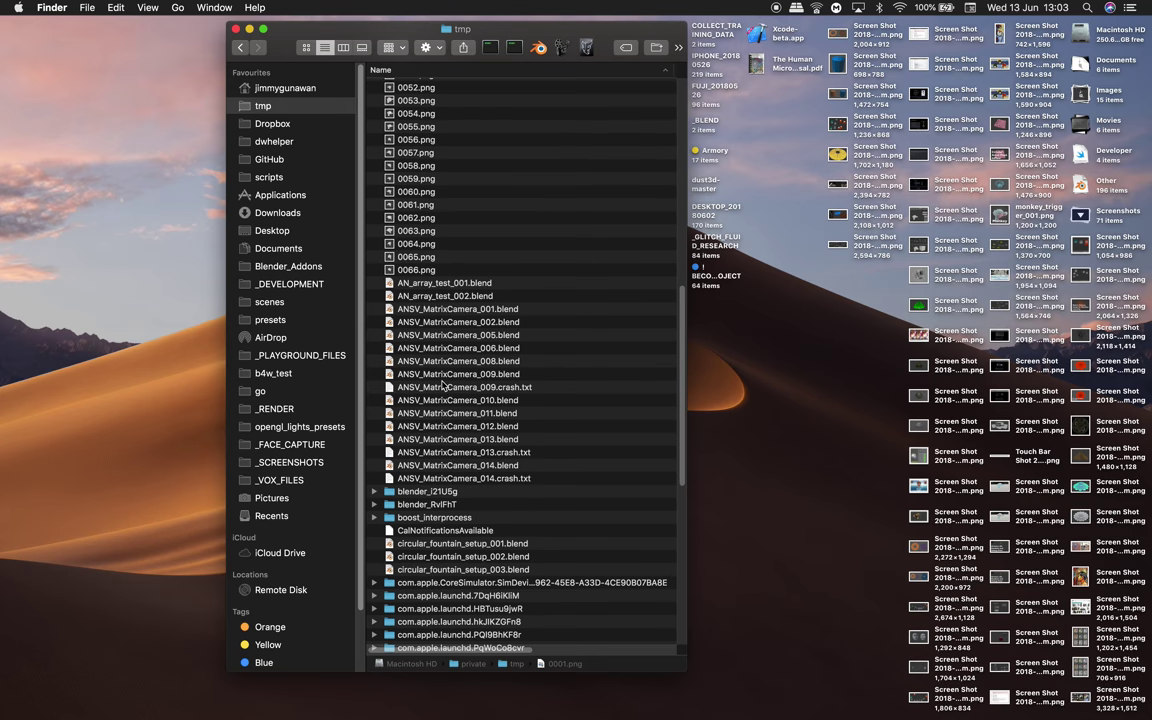
{"action": "left_click", "coordinate": [424, 270], "text": "shift"}
{"action": "right_click", "coordinate": [424, 270]}
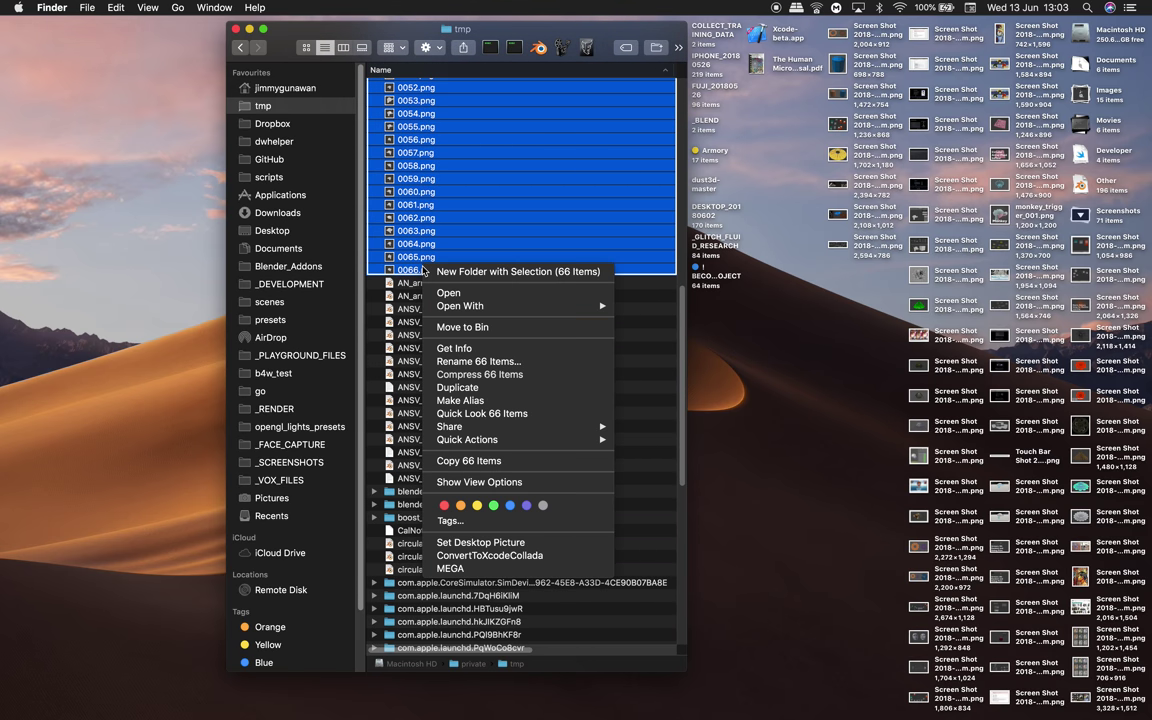
{"action": "left_click", "coordinate": [472, 362]}
{"action": "type", "text": "snail_"}
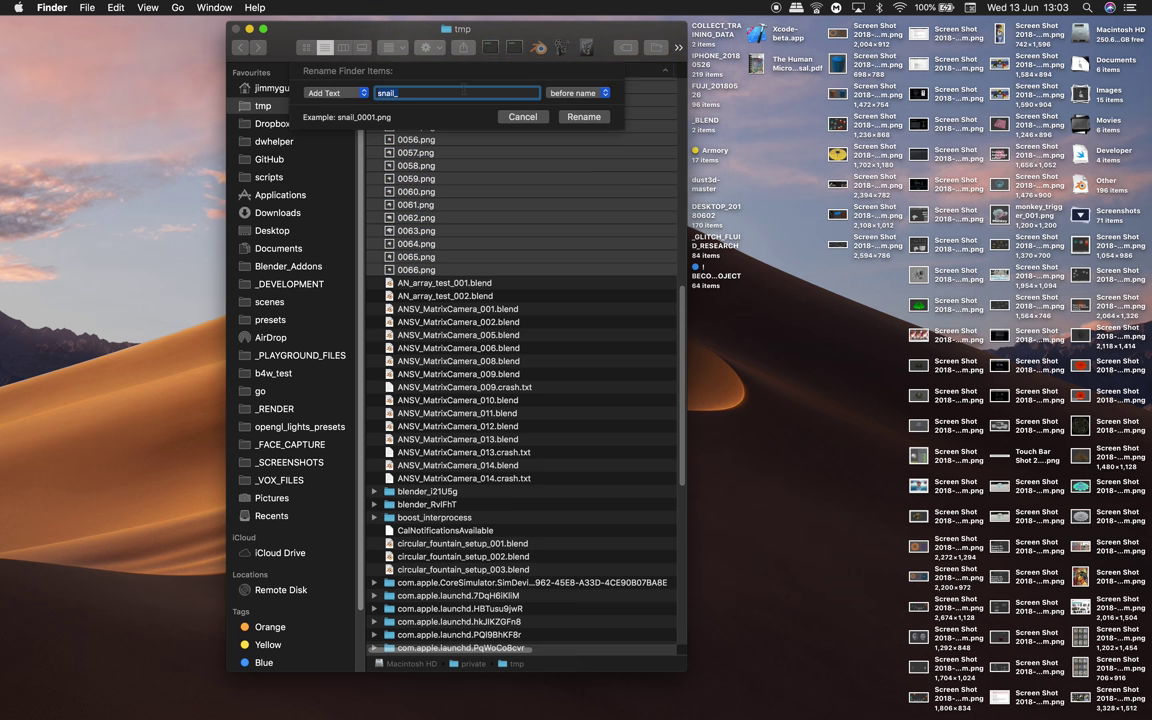
{"action": "key", "text": "BackSpace"}
{"action": "key", "text": "BackSpace"}
{"action": "key", "text": "BackSpace"}
{"action": "key", "text": "BackSpace"}
{"action": "key", "text": "BackSpace"}
{"action": "key", "text": "BackSpace"}
{"action": "type", "text": "suz_"}
{"action": "left_click", "coordinate": [594, 119]}
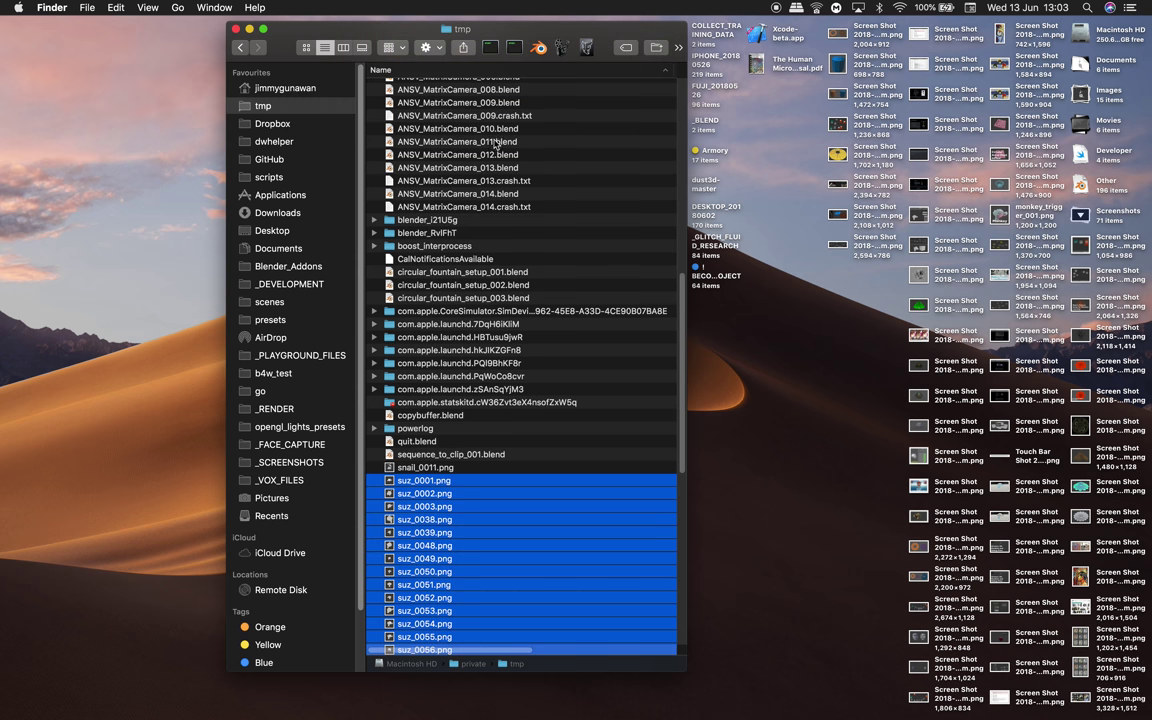
Step: Widen the tmp folder window and move it away from the desktop icons
{"action": "left_click_drag", "start_coordinate": [583, 39], "coordinate": [557, 44]}
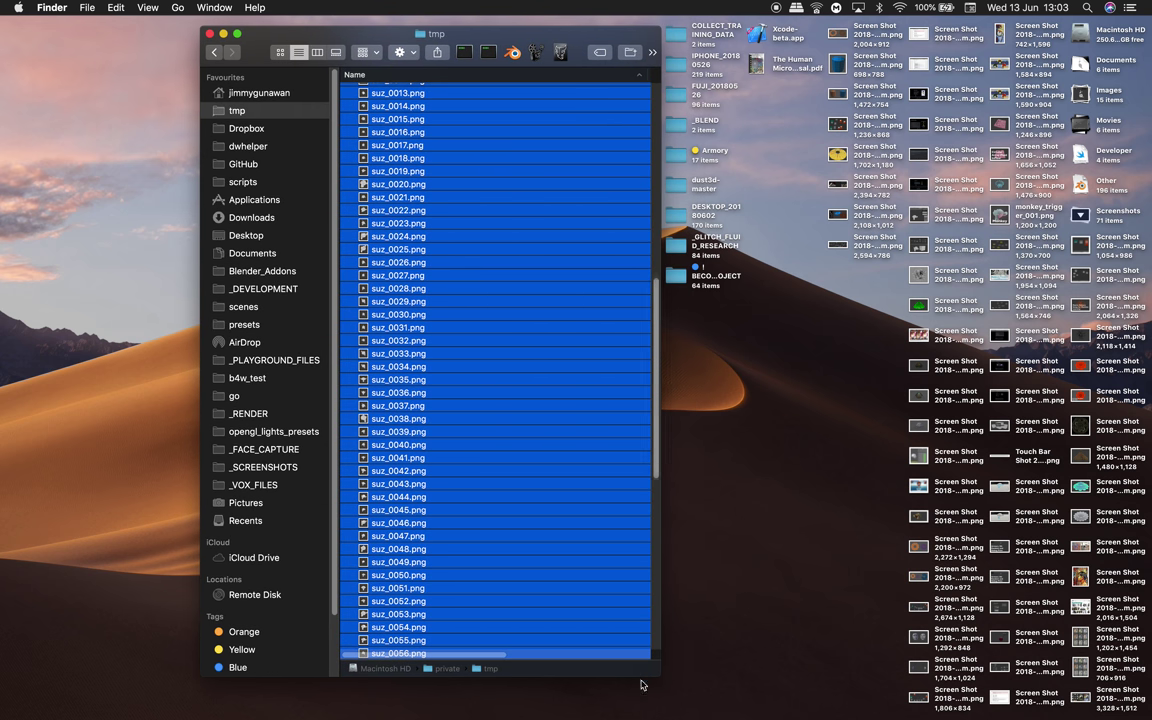
{"action": "left_click_drag", "start_coordinate": [653, 677], "coordinate": [892, 687]}
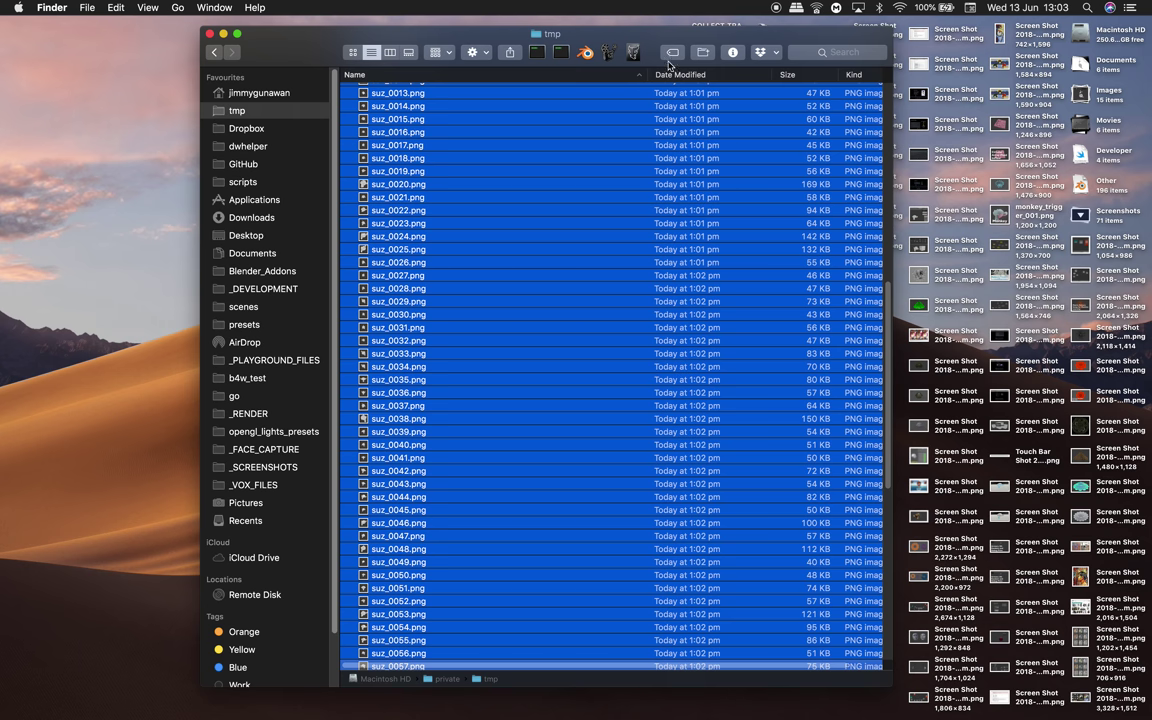
{"action": "left_click_drag", "start_coordinate": [668, 63], "coordinate": [565, 67]}
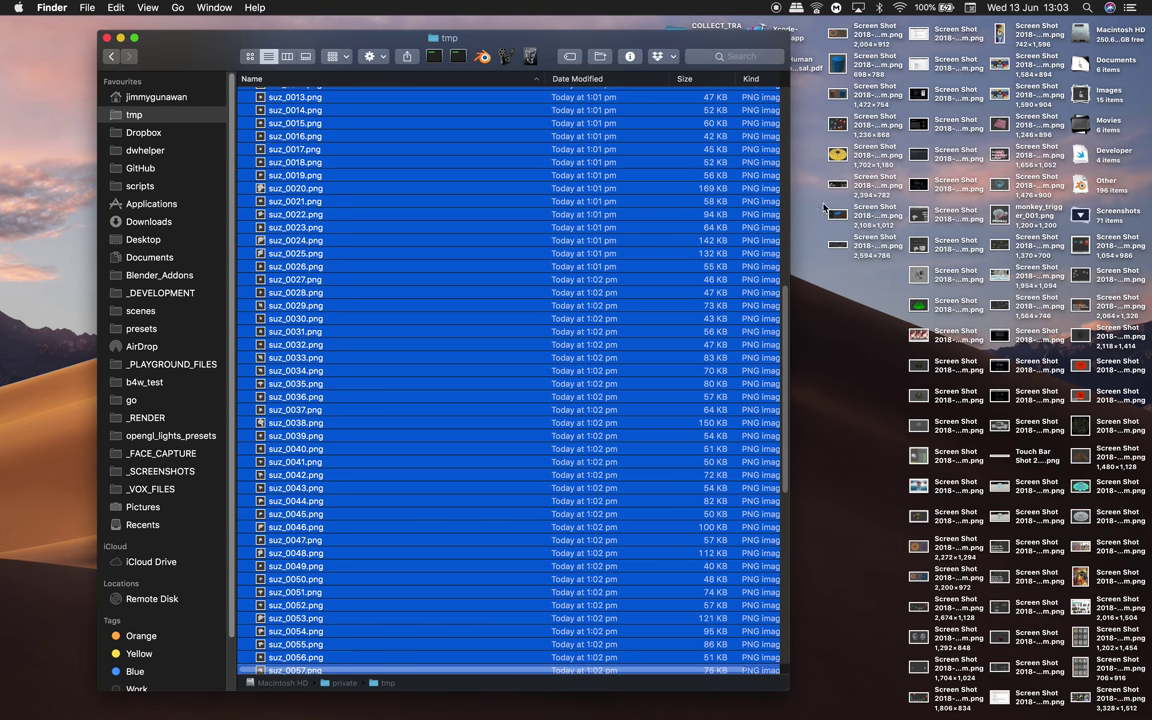
{"action": "left_click", "coordinate": [861, 327]}
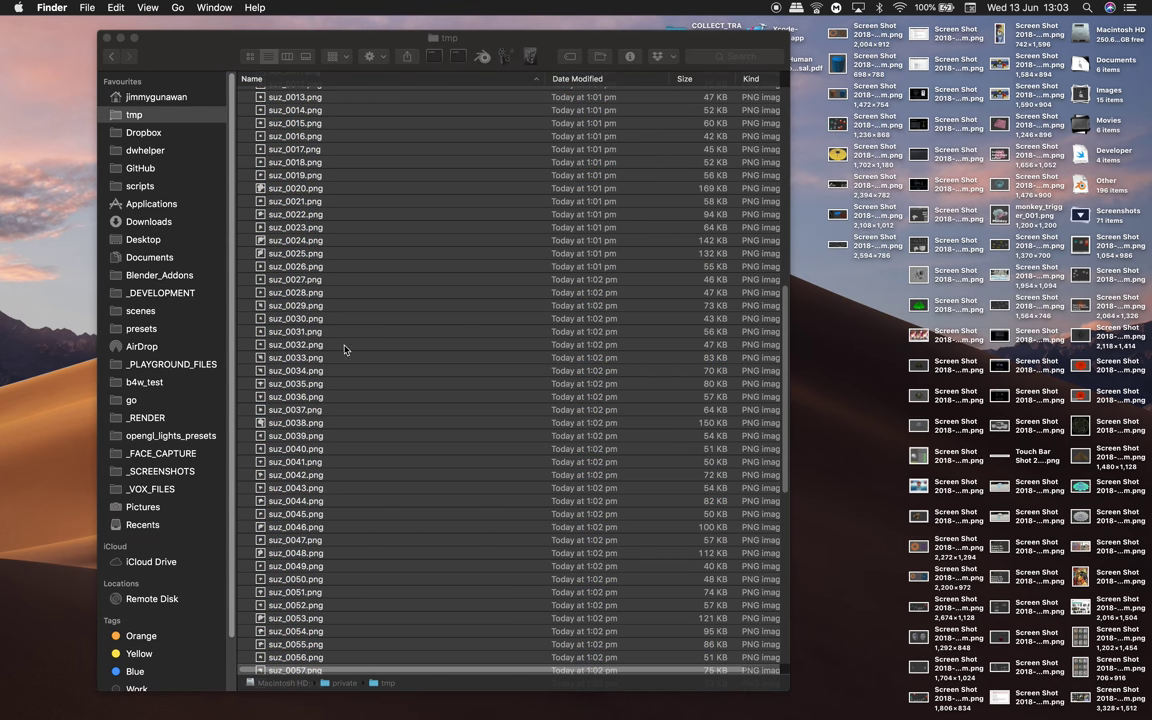
{"action": "left_click_drag", "start_coordinate": [367, 59], "coordinate": [355, 60]}
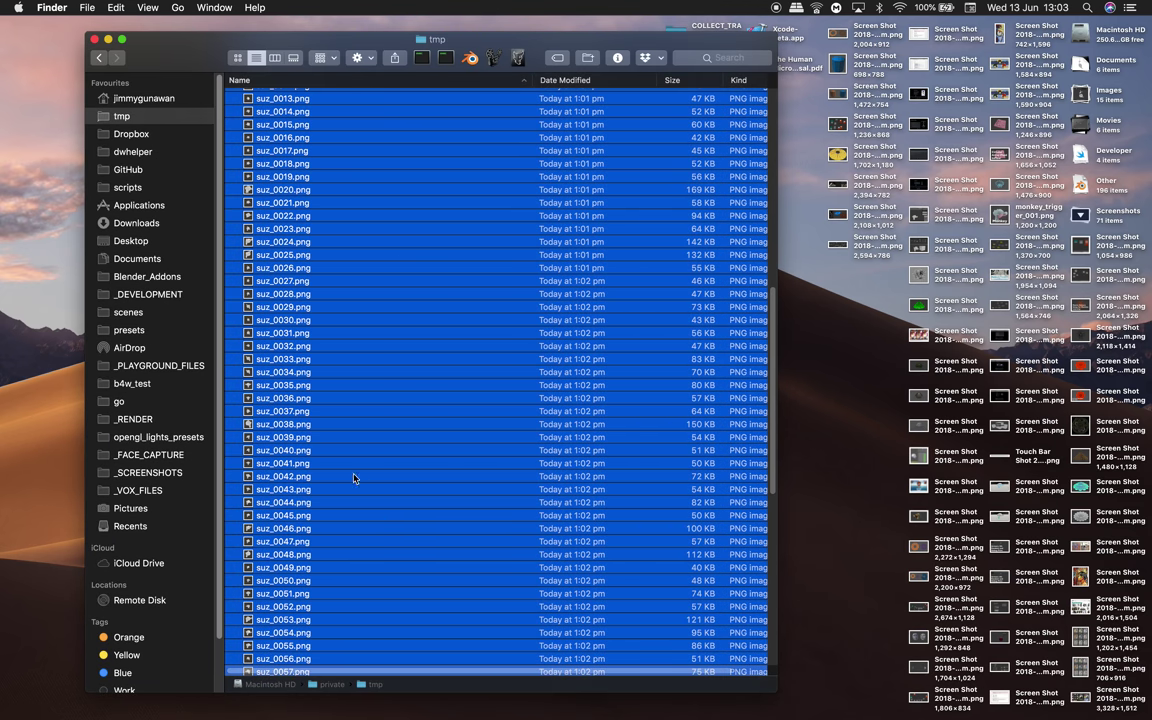
{"action": "left_click", "coordinate": [907, 340]}
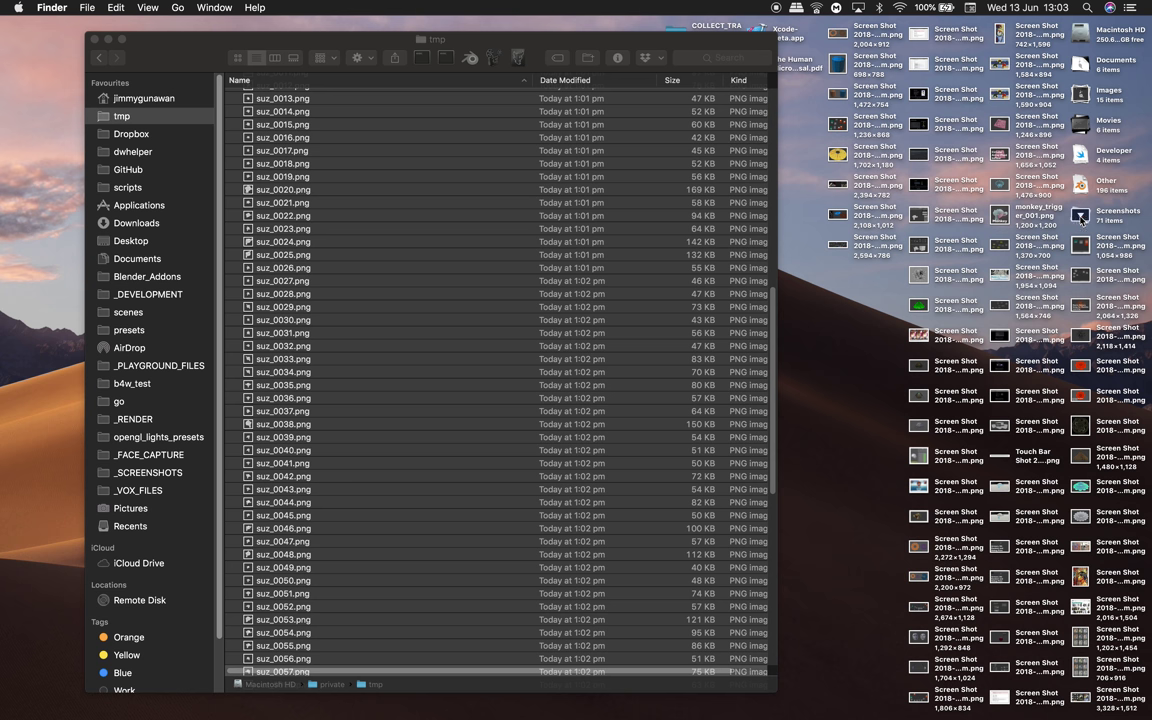
Step: Collapse the desktop's Screenshots stack and open the Monkey folder inside MYOBJECTS in COLLECT_TRAINING_DATA
{"action": "left_click", "coordinate": [1082, 222]}
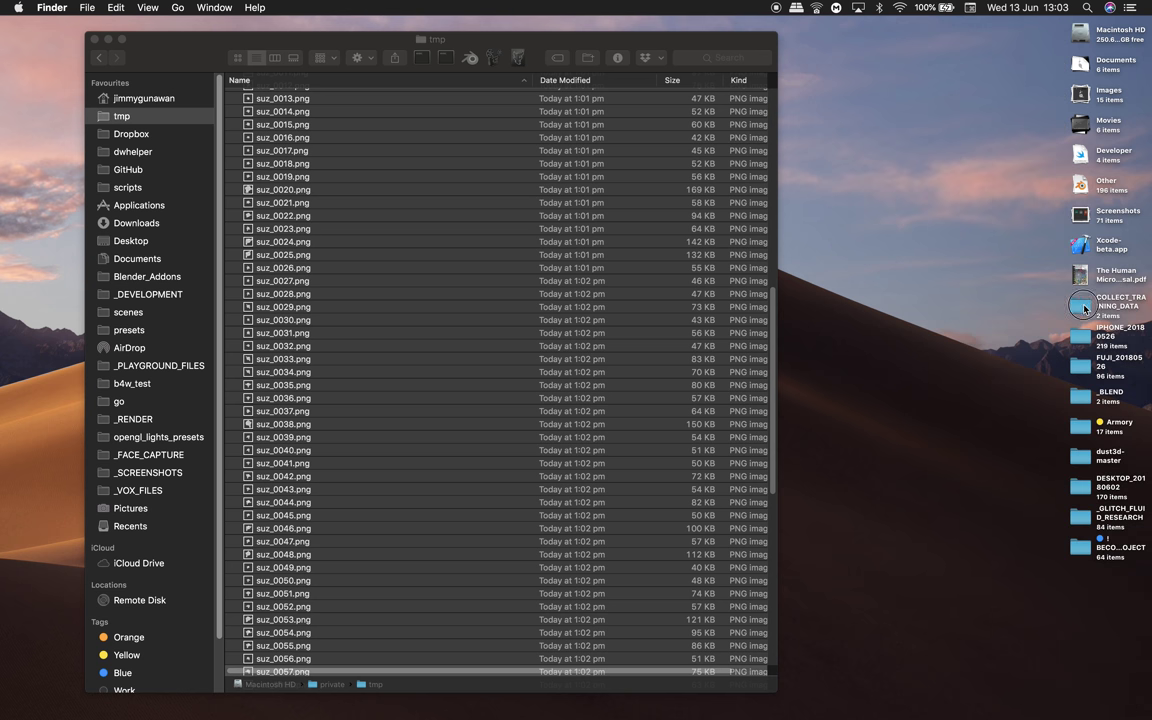
{"action": "left_click", "coordinate": [1085, 311]}
{"action": "double_click", "coordinate": [1084, 312]}
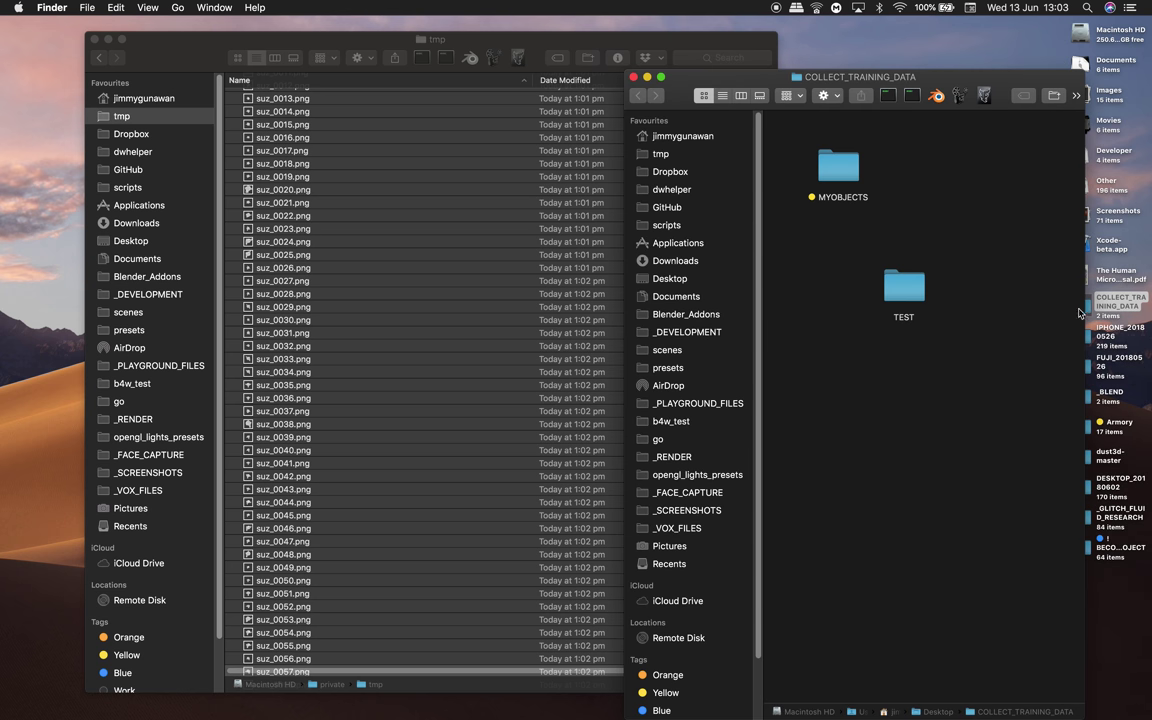
{"action": "double_click", "coordinate": [845, 194]}
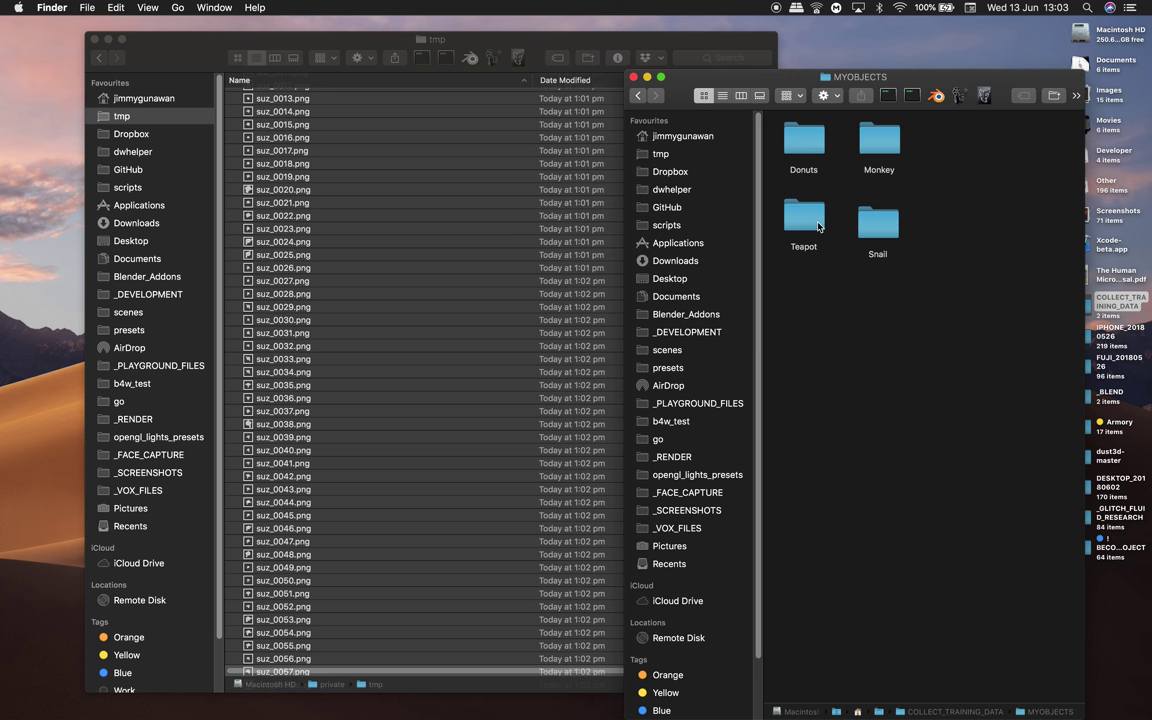
{"action": "left_click", "coordinate": [875, 230]}
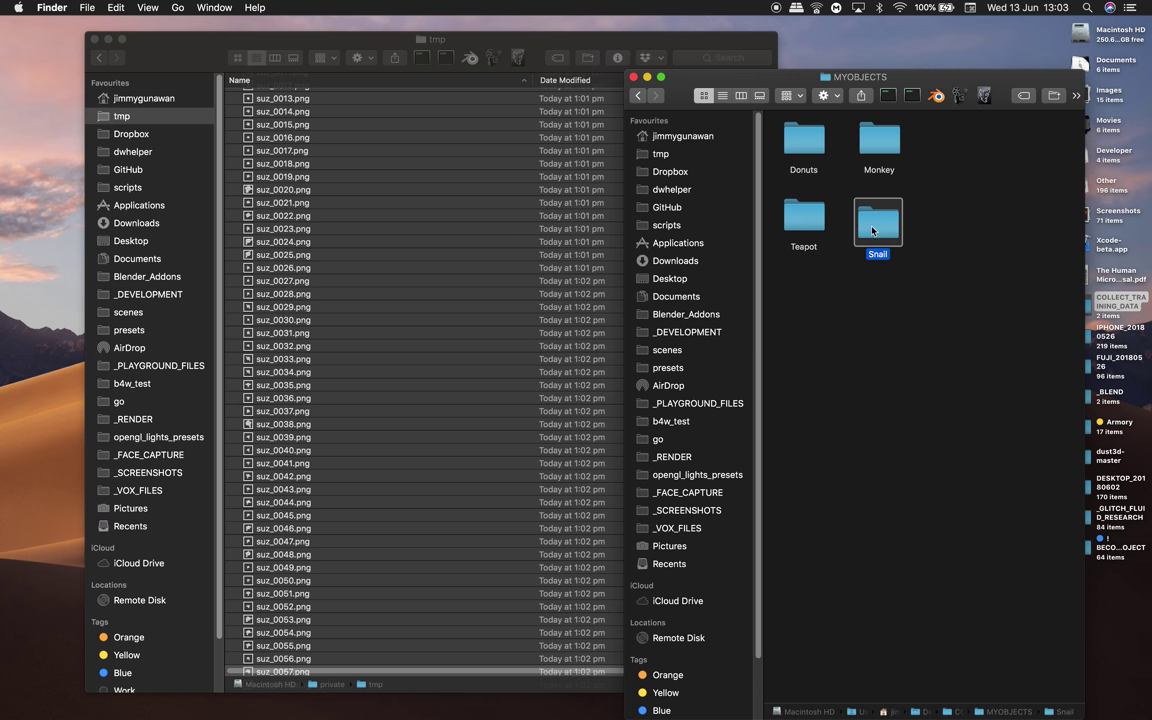
{"action": "double_click", "coordinate": [877, 146]}
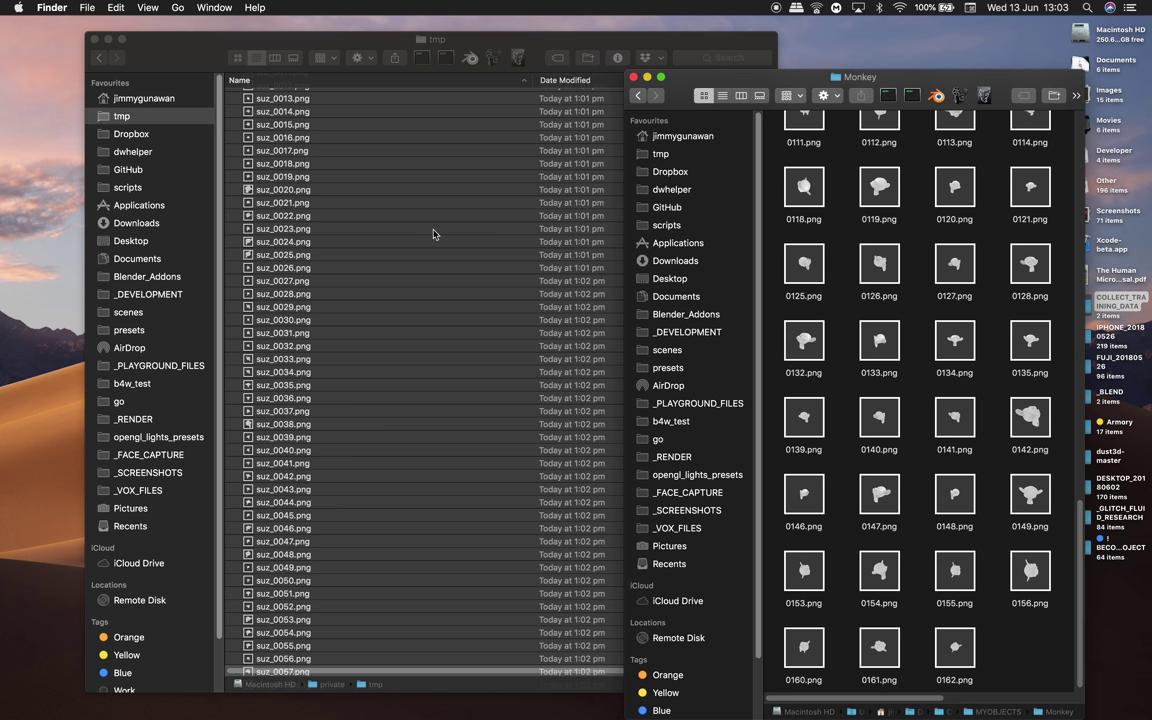
Step: Move all renders from suz_0001.png to suz_0066.png out of the tmp folder into the Monkey folder
{"action": "left_click", "coordinate": [431, 234]}
{"action": "left_click_drag", "start_coordinate": [294, 245], "coordinate": [1026, 642]}
{"action": "scroll", "coordinate": [424, 557], "scroll_direction": "down", "scroll_amount": 5}
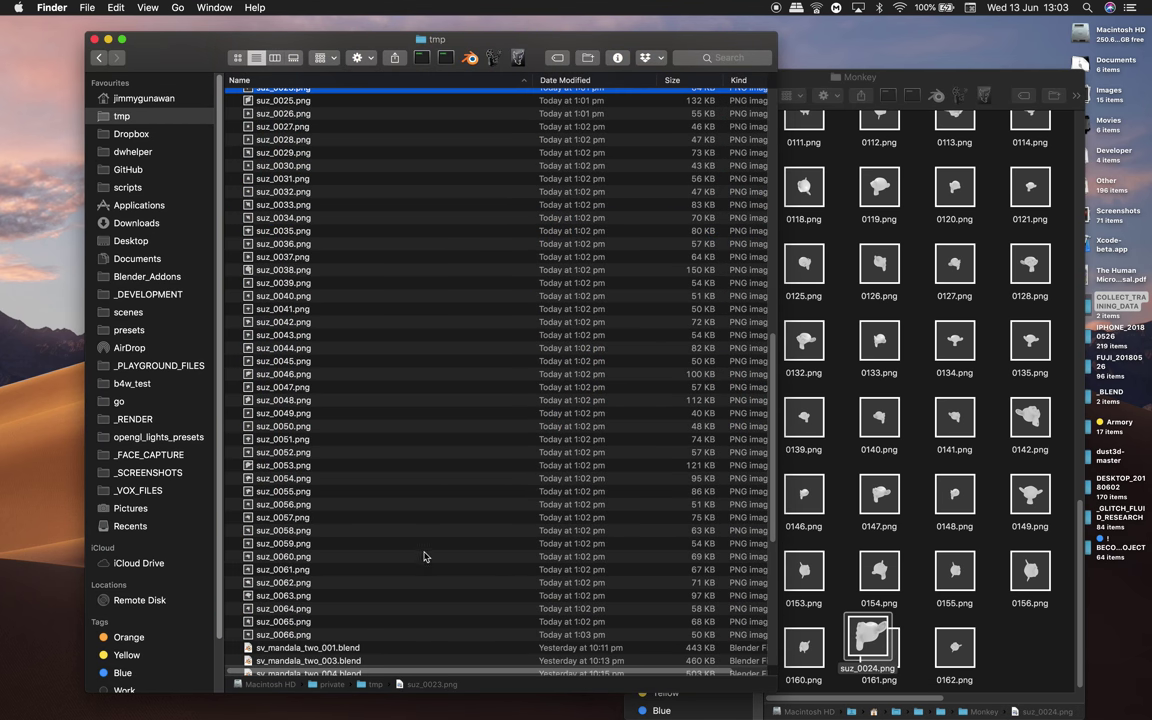
{"action": "scroll", "coordinate": [410, 556], "scroll_direction": "down", "scroll_amount": 1}
{"action": "left_click", "coordinate": [305, 621]}
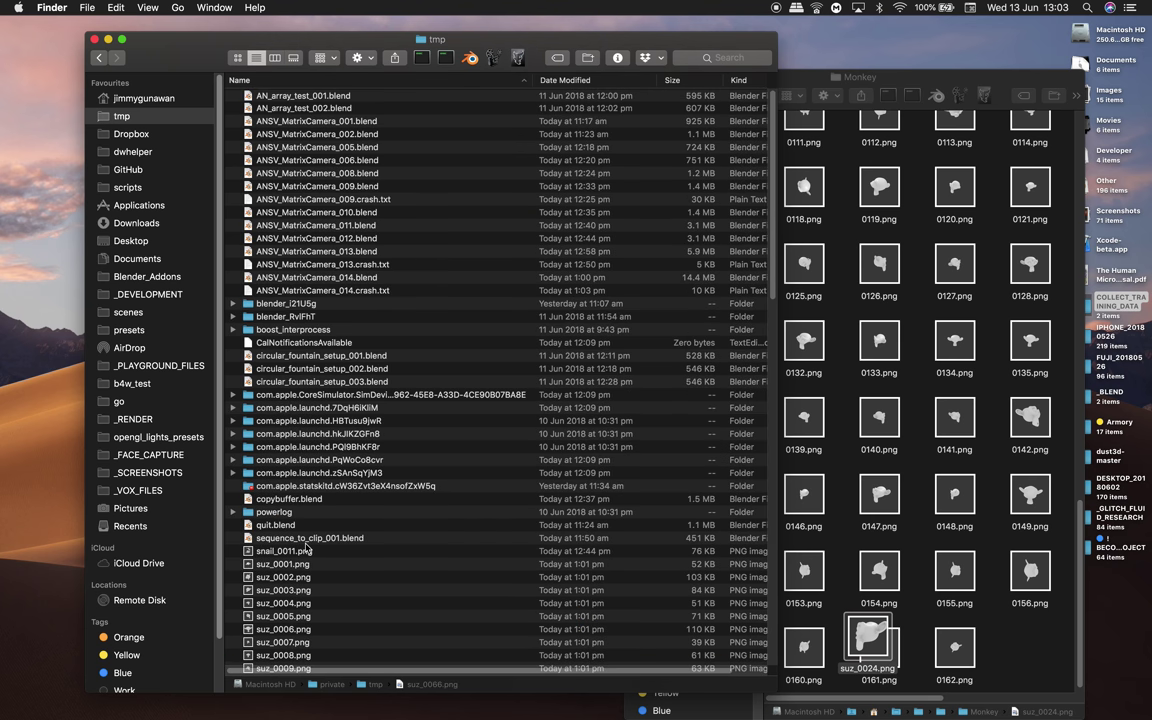
{"action": "scroll", "coordinate": [313, 520], "scroll_direction": "down", "scroll_amount": 2}
{"action": "left_click", "coordinate": [297, 518], "text": "shift"}
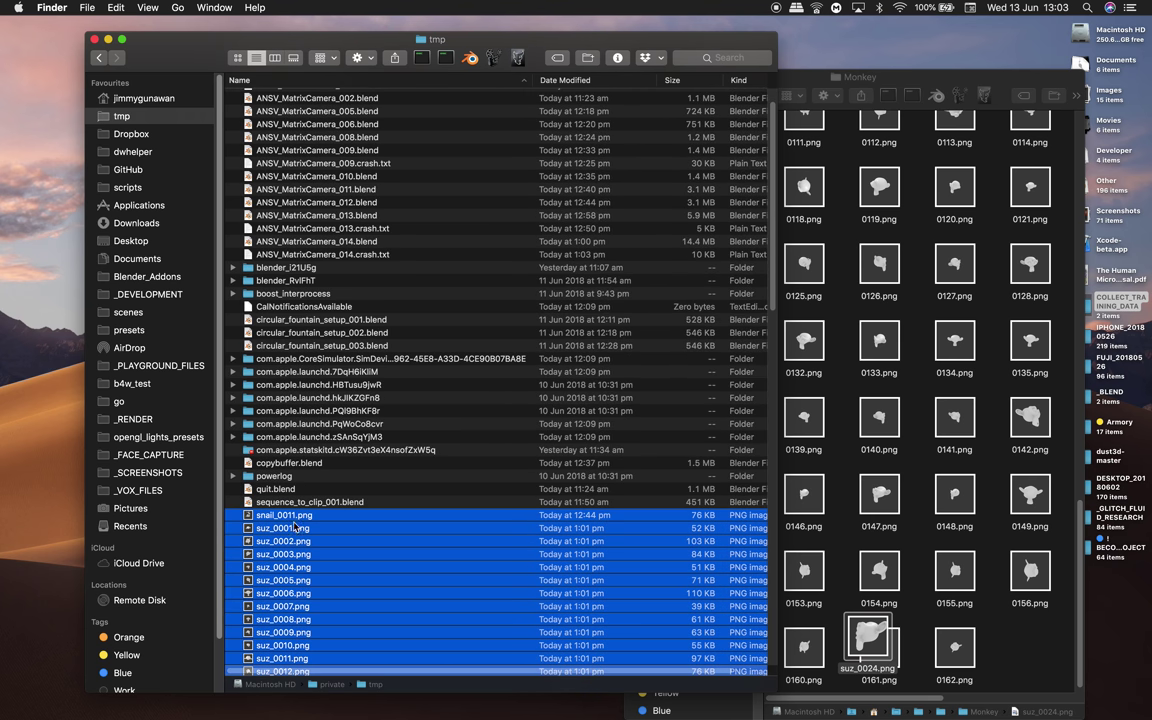
{"action": "left_click", "coordinate": [291, 529], "text": "shift"}
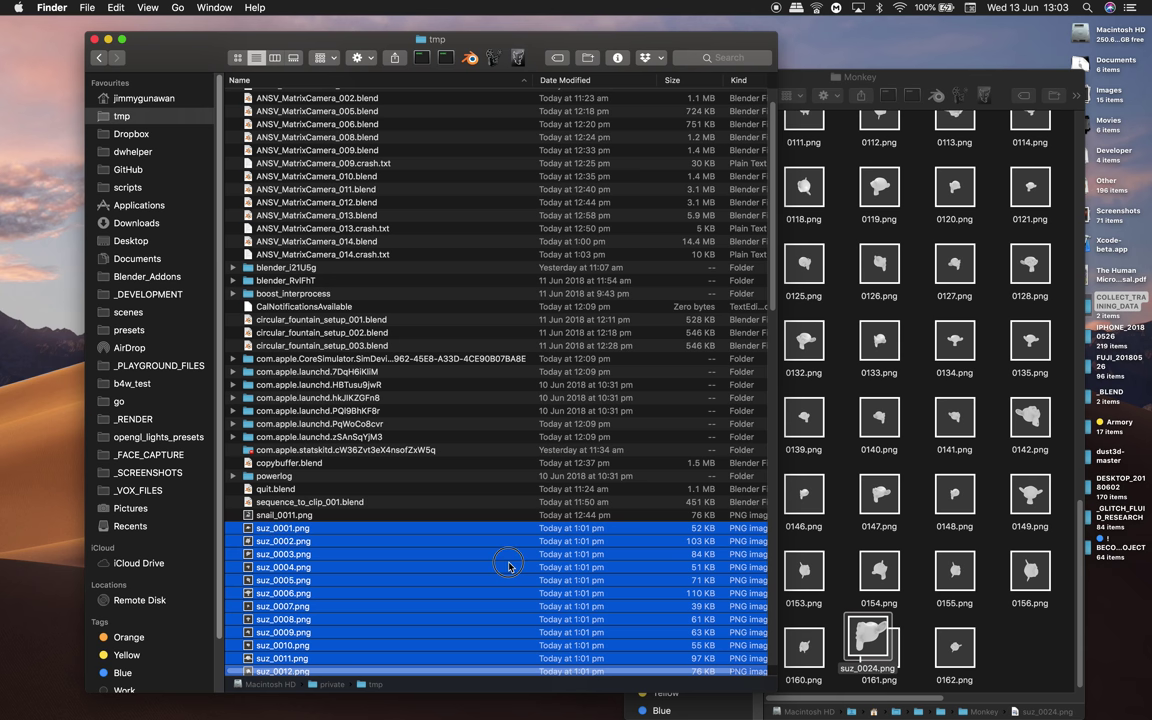
{"action": "left_click_drag", "start_coordinate": [508, 566], "coordinate": [1013, 626]}
{"action": "left_click_drag", "start_coordinate": [816, 567], "coordinate": [976, 568]}
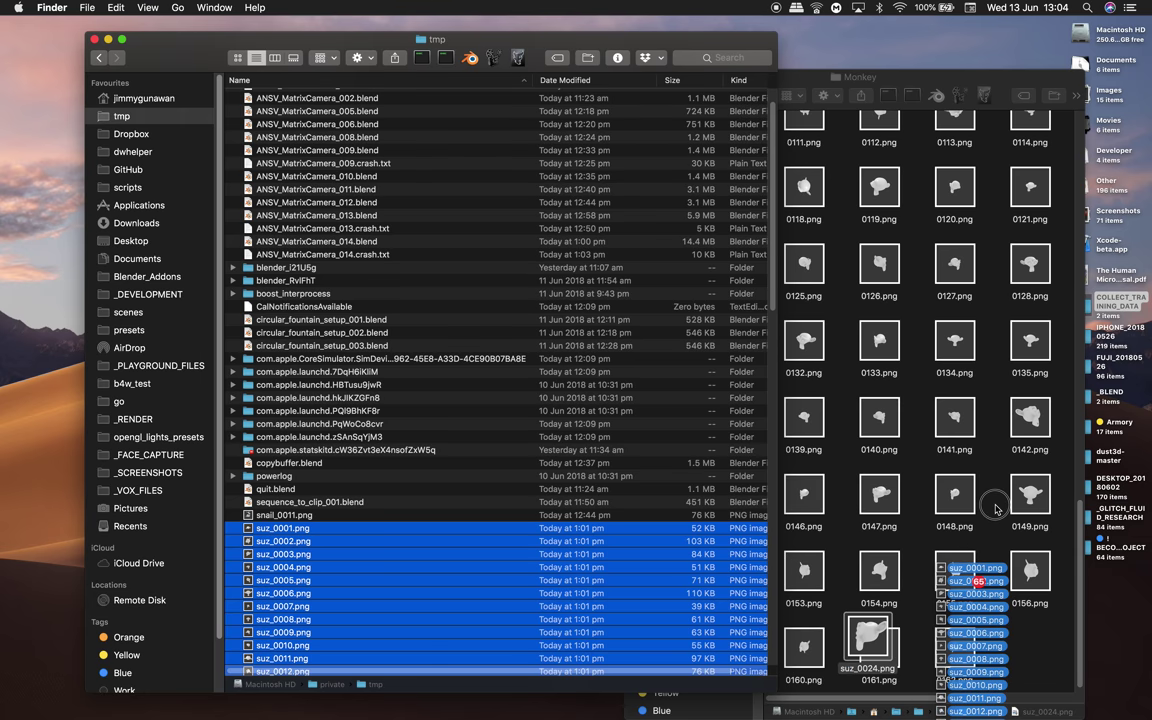
{"action": "mouse_move", "coordinate": [995, 510]}
{"action": "left_mouse_down"}
{"action": "mouse_move", "coordinate": [1000, 475]}
{"action": "mouse_move", "coordinate": [997, 508]}
{"action": "left_mouse_up"}
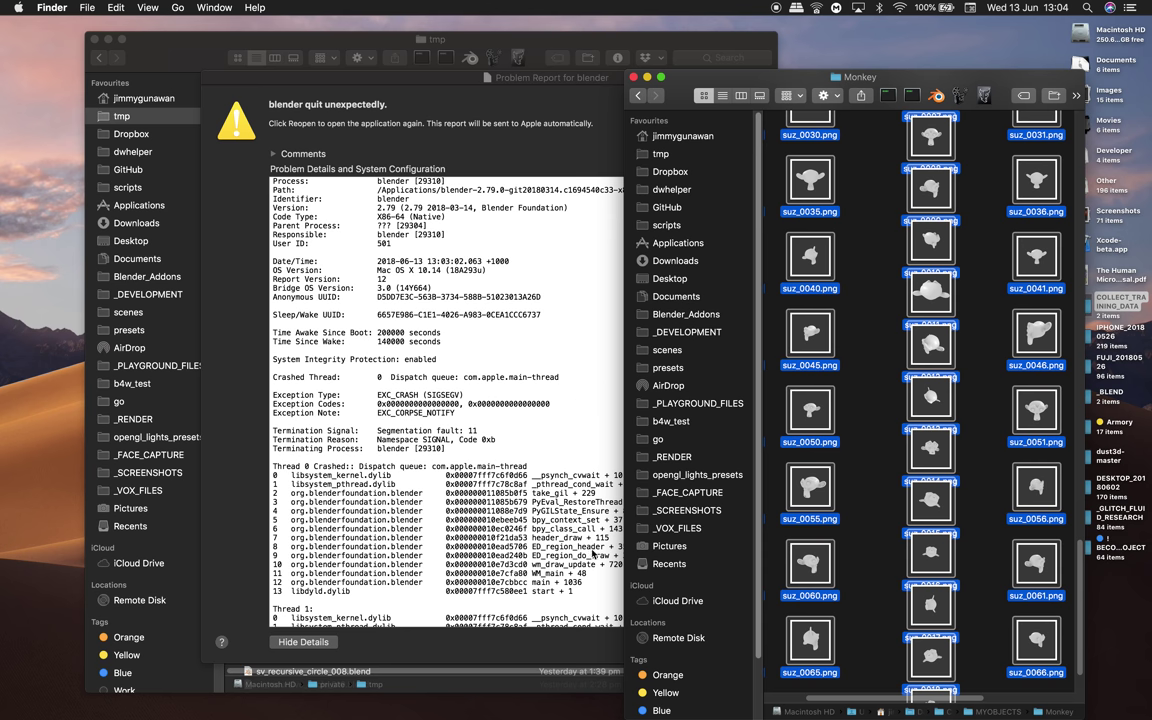
Step: Dismiss the Blender crash report and select all images in the Monkey folder
{"action": "left_click", "coordinate": [760, 642]}
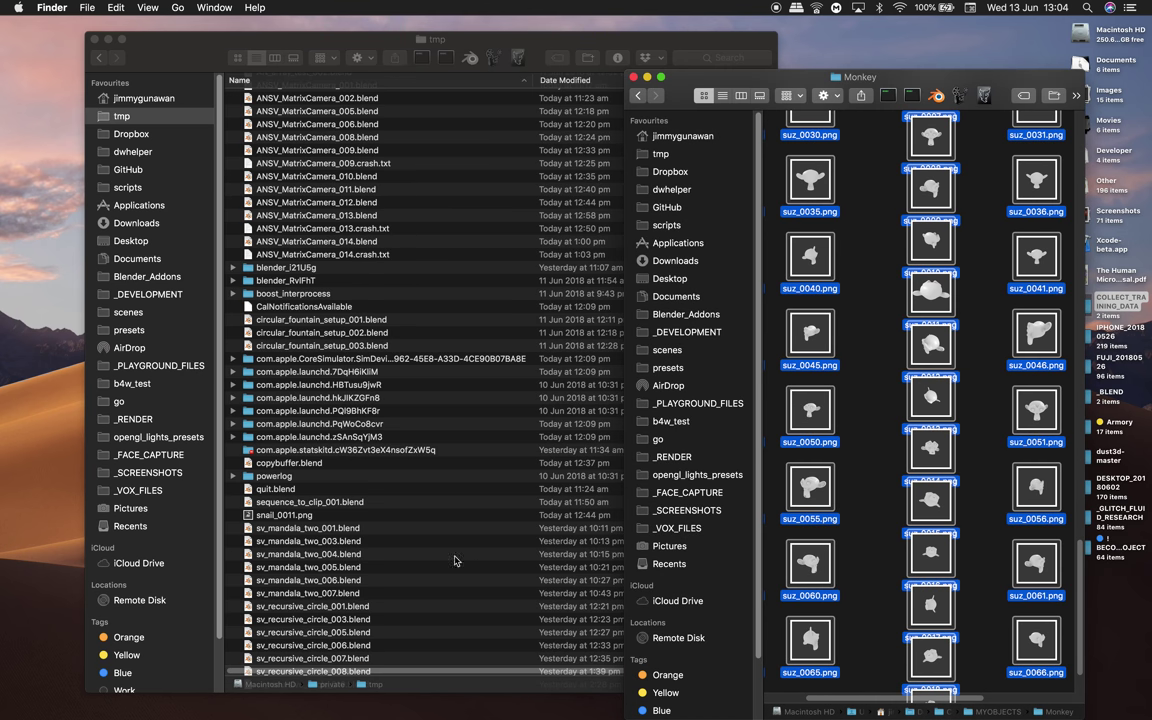
{"action": "left_click", "coordinate": [306, 518]}
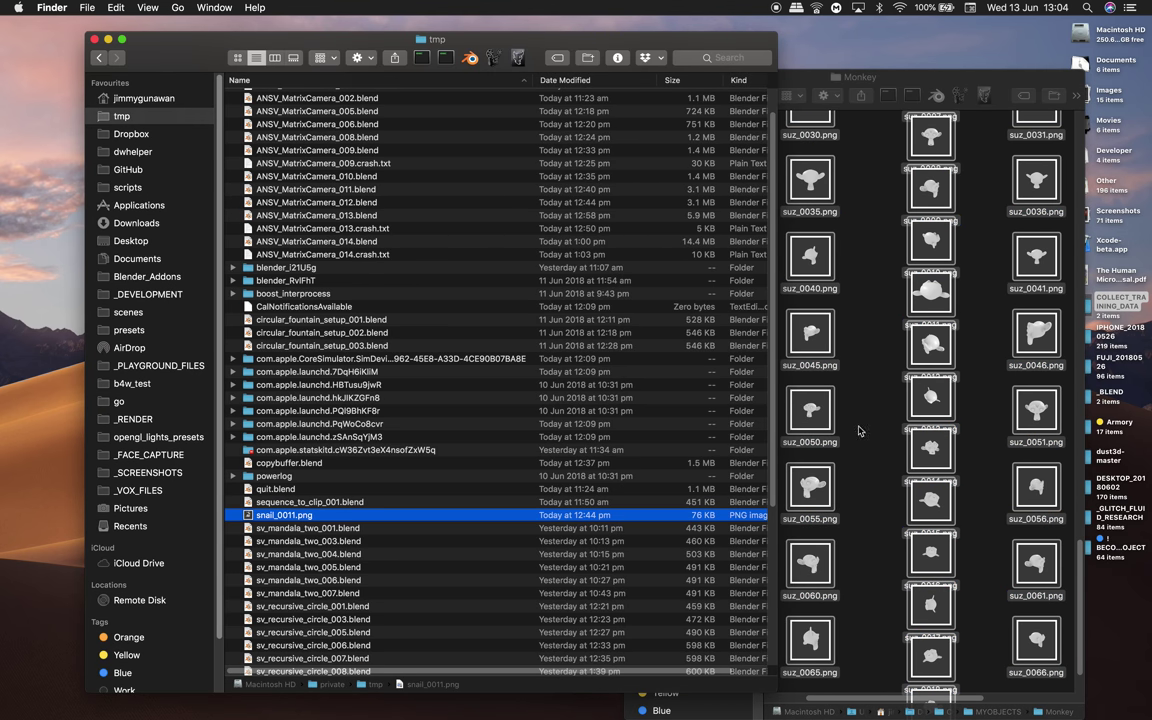
{"action": "left_click", "coordinate": [858, 431]}
{"action": "key", "text": "super+a"}
{"action": "scroll", "coordinate": [850, 370], "scroll_direction": "up", "scroll_amount": 2}
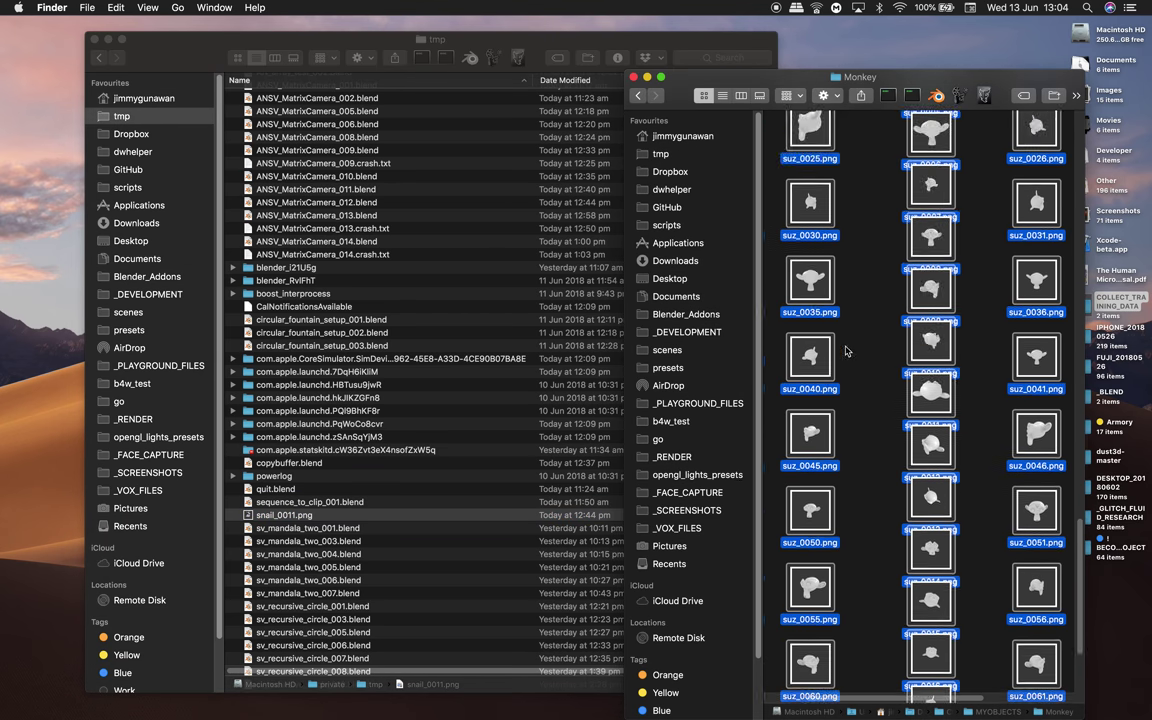
Step: Move snail_0011.png from the tmp folder into the Snail folder inside MYOBJECTS
{"action": "scroll", "coordinate": [845, 350], "scroll_direction": "up", "scroll_amount": 4}
{"action": "left_click", "coordinate": [640, 97]}
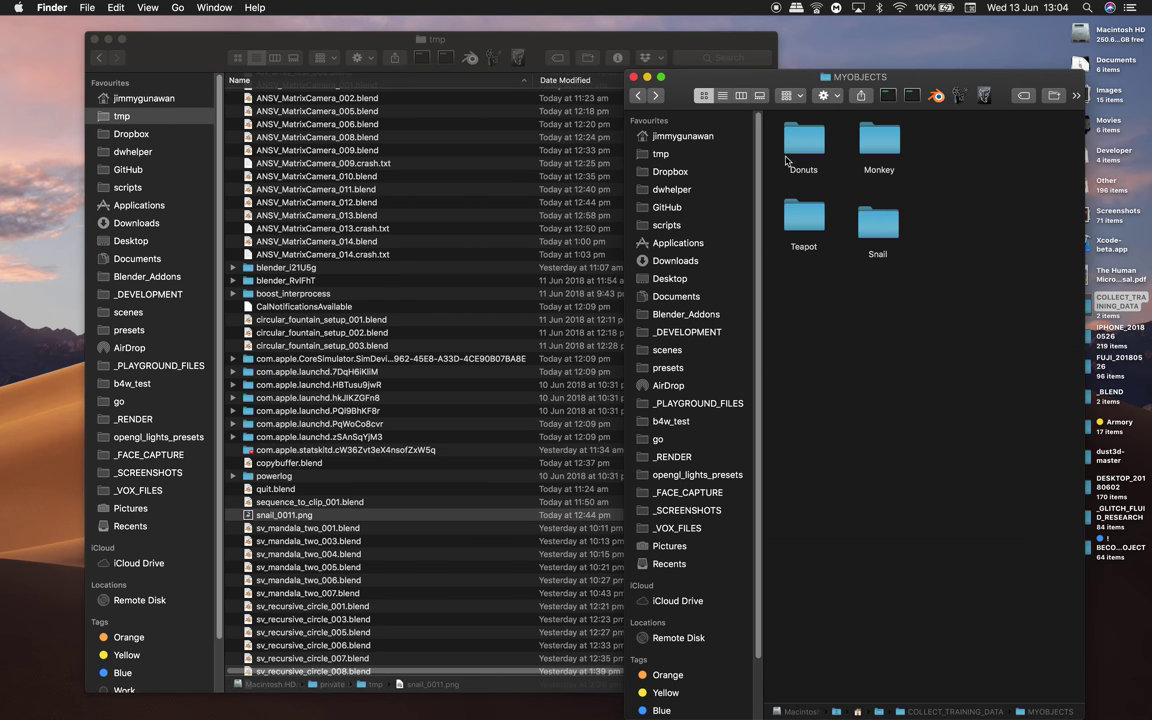
{"action": "double_click", "coordinate": [880, 232]}
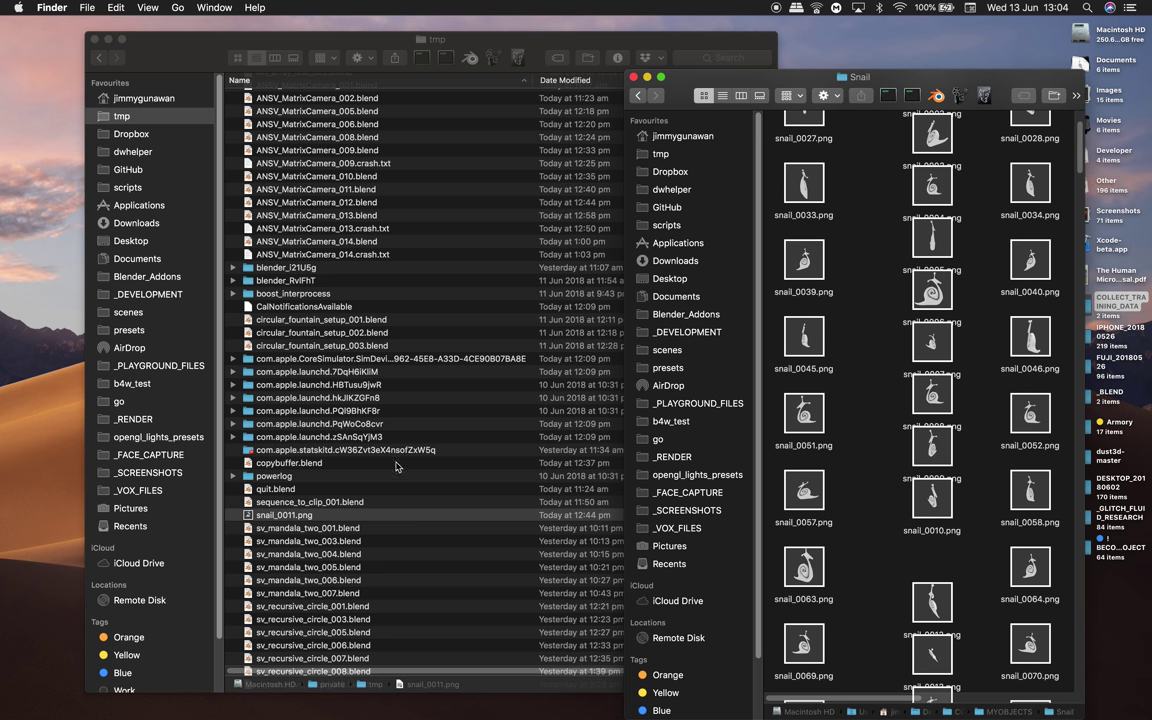
{"action": "left_click_drag", "start_coordinate": [710, 465], "coordinate": [829, 458]}
Step: Move the Snail folder window away from the desktop icons, arrange its images by name and widen the window
{"action": "left_click_drag", "start_coordinate": [725, 76], "coordinate": [229, 62]}
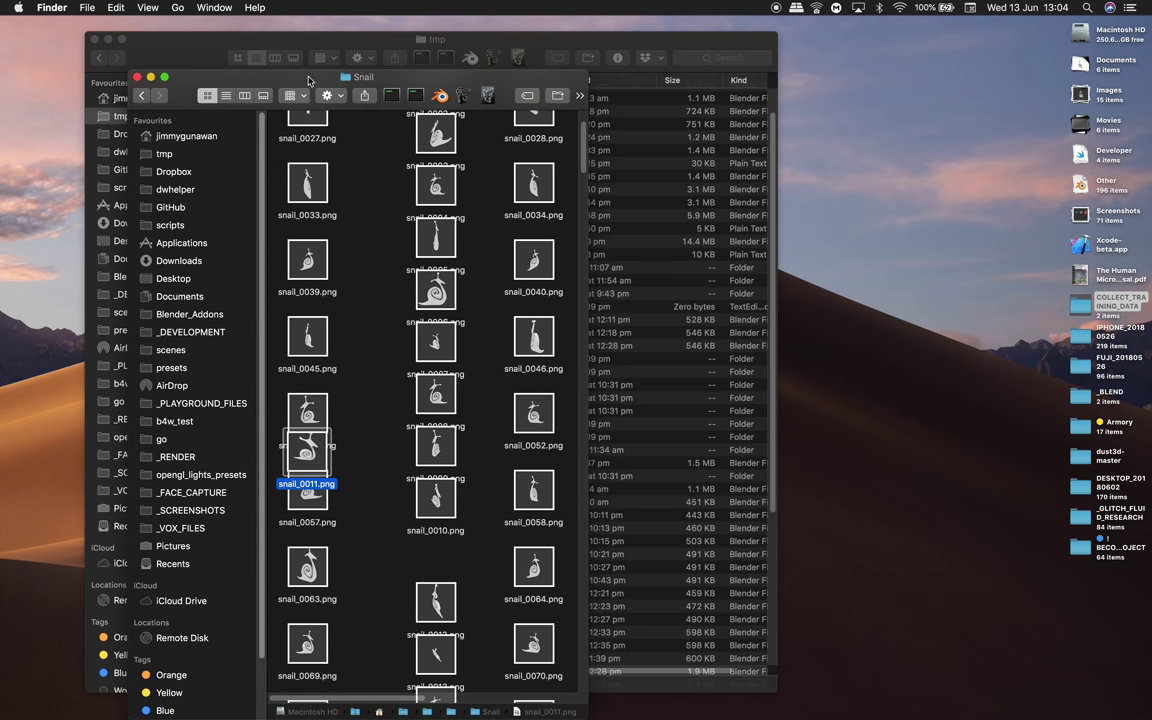
{"action": "left_click_drag", "start_coordinate": [308, 80], "coordinate": [308, 67]}
{"action": "left_click", "coordinate": [146, 8]}
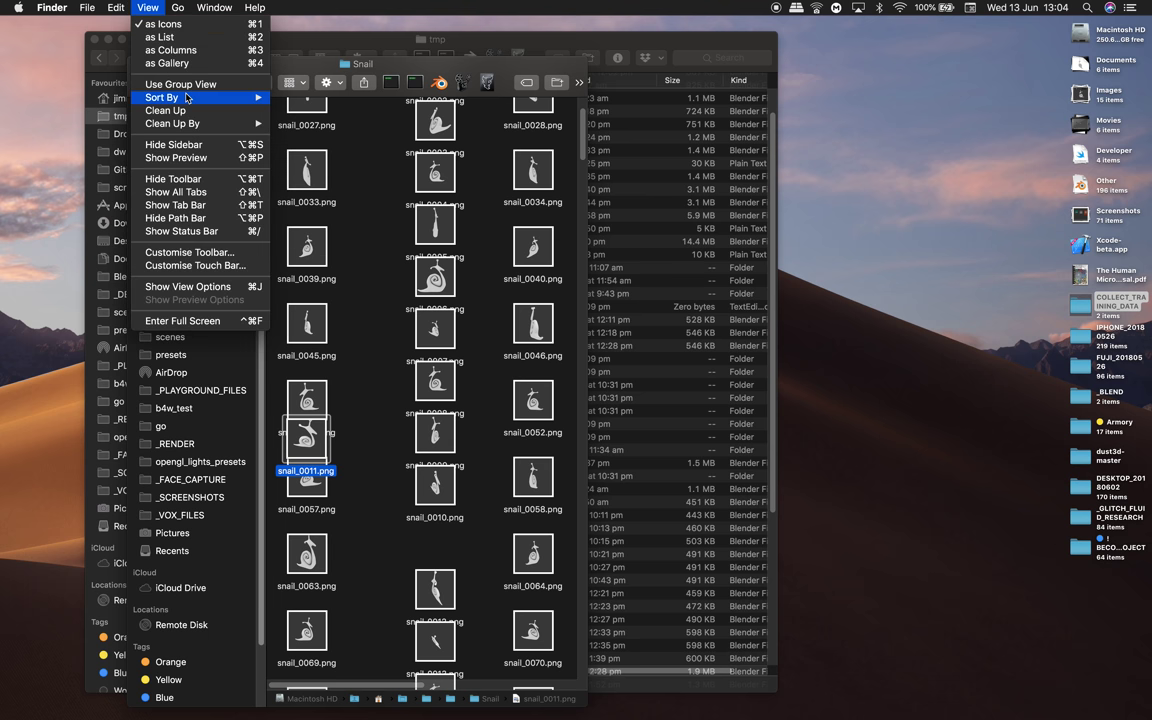
{"action": "mouse_move", "coordinate": [170, 95]}
{"action": "left_click", "coordinate": [317, 139]}
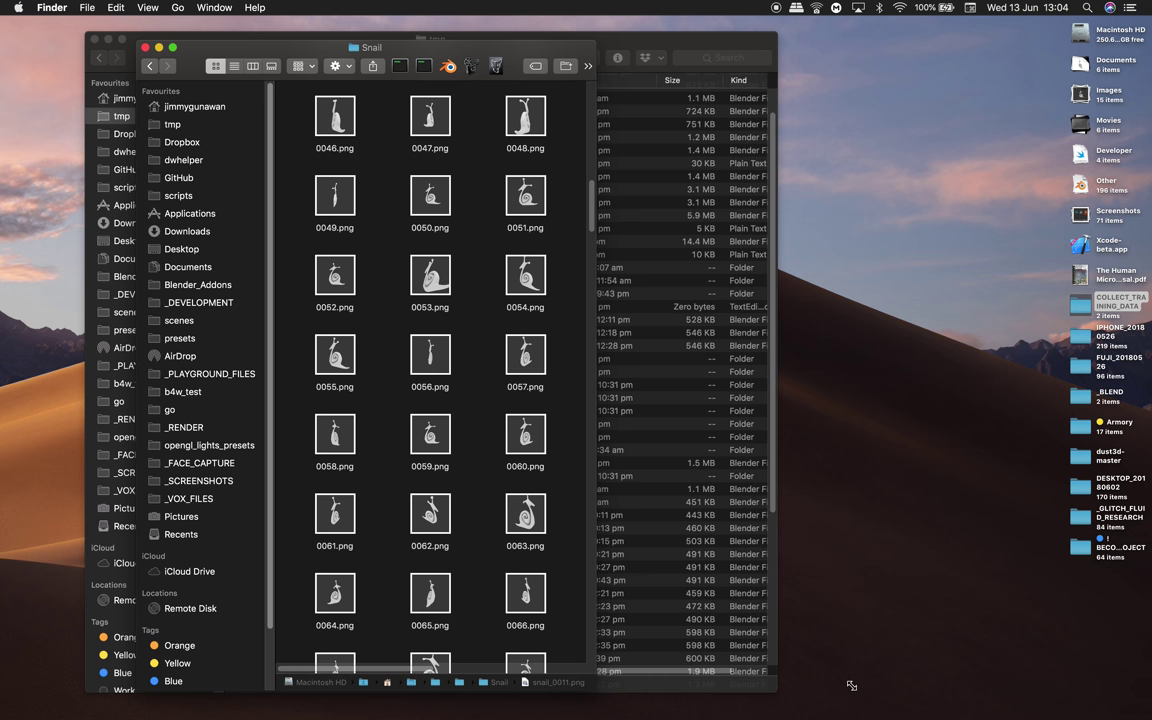
{"action": "left_click_drag", "start_coordinate": [822, 675], "coordinate": [648, 571]}
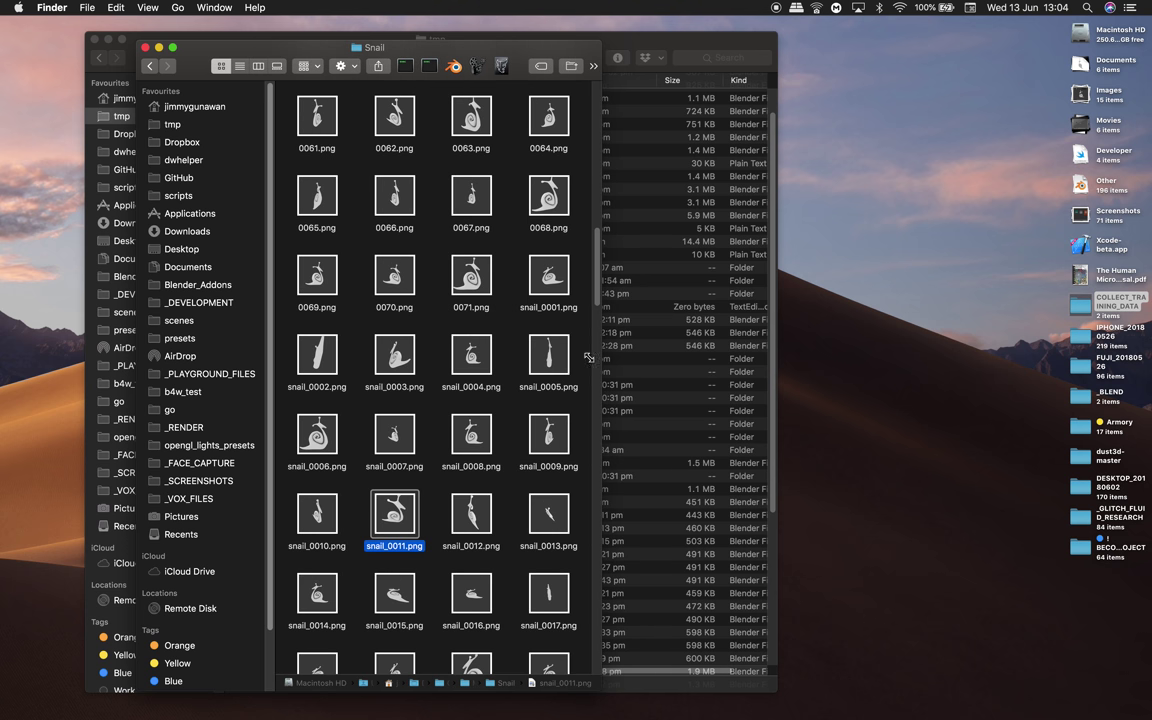
{"action": "double_click", "coordinate": [596, 218]}
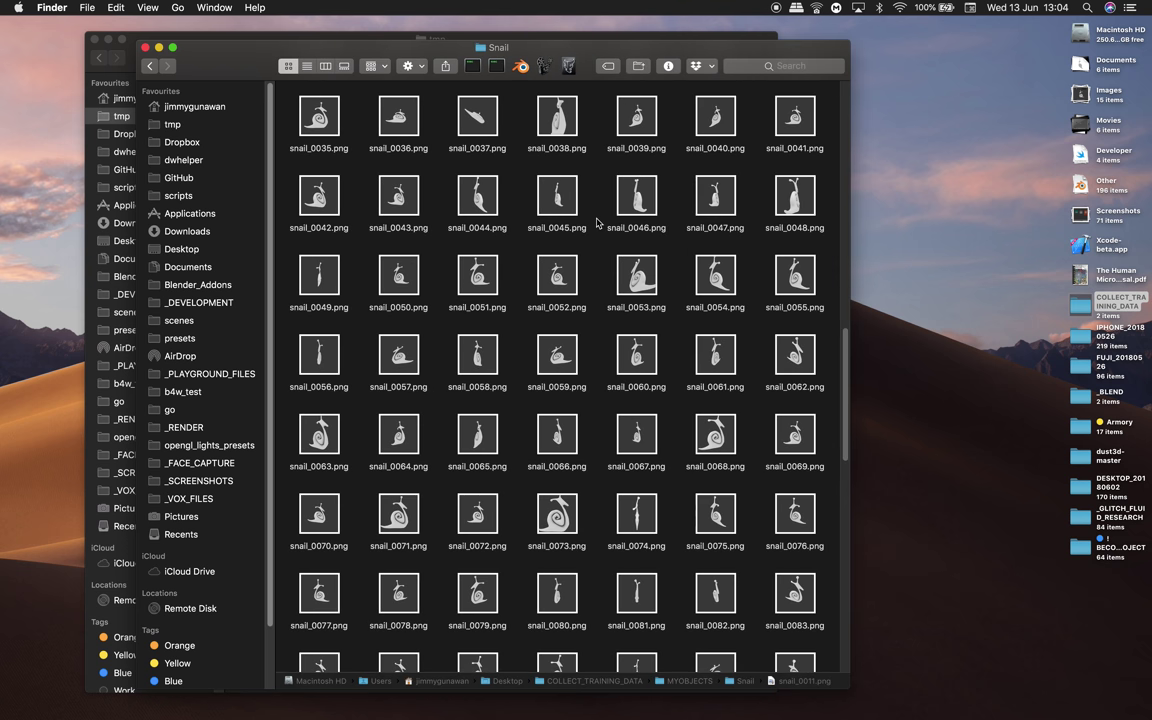
Step: Look through the training images in the Snail and Donuts folders
{"action": "left_click_drag", "start_coordinate": [848, 279], "coordinate": [846, 135]}
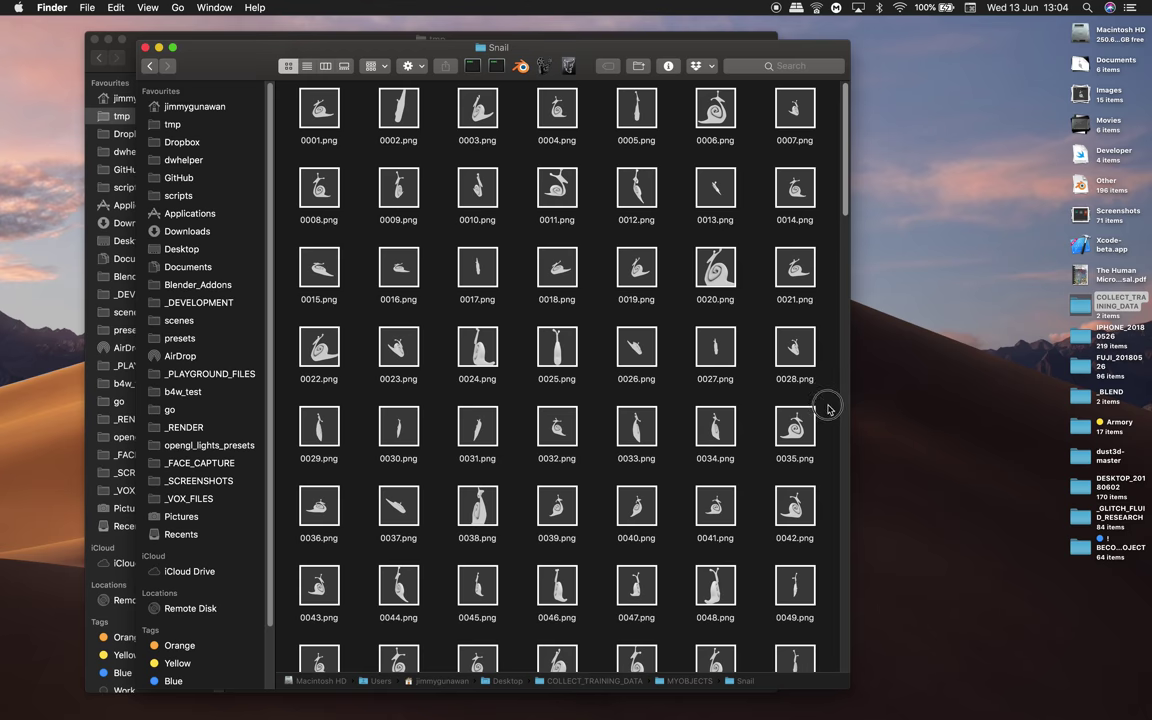
{"action": "left_click_drag", "start_coordinate": [843, 412], "coordinate": [847, 636]}
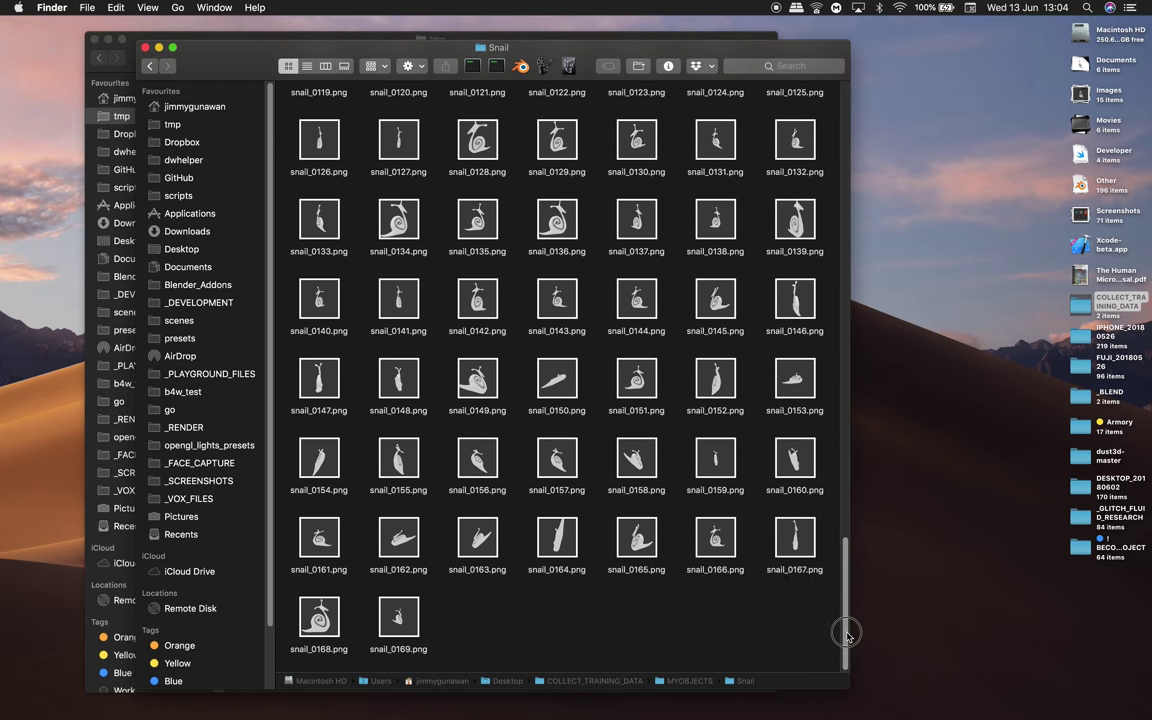
{"action": "left_click", "coordinate": [149, 66]}
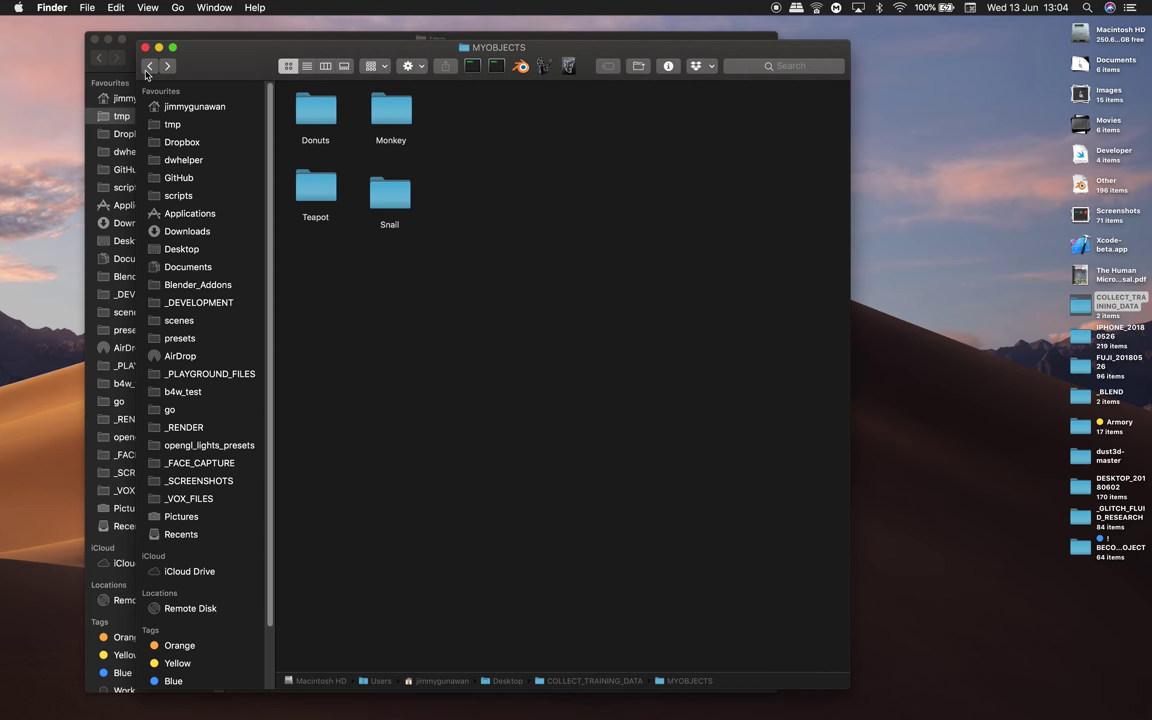
{"action": "double_click", "coordinate": [316, 115]}
{"action": "scroll", "coordinate": [572, 345], "scroll_direction": "down", "scroll_amount": 15}
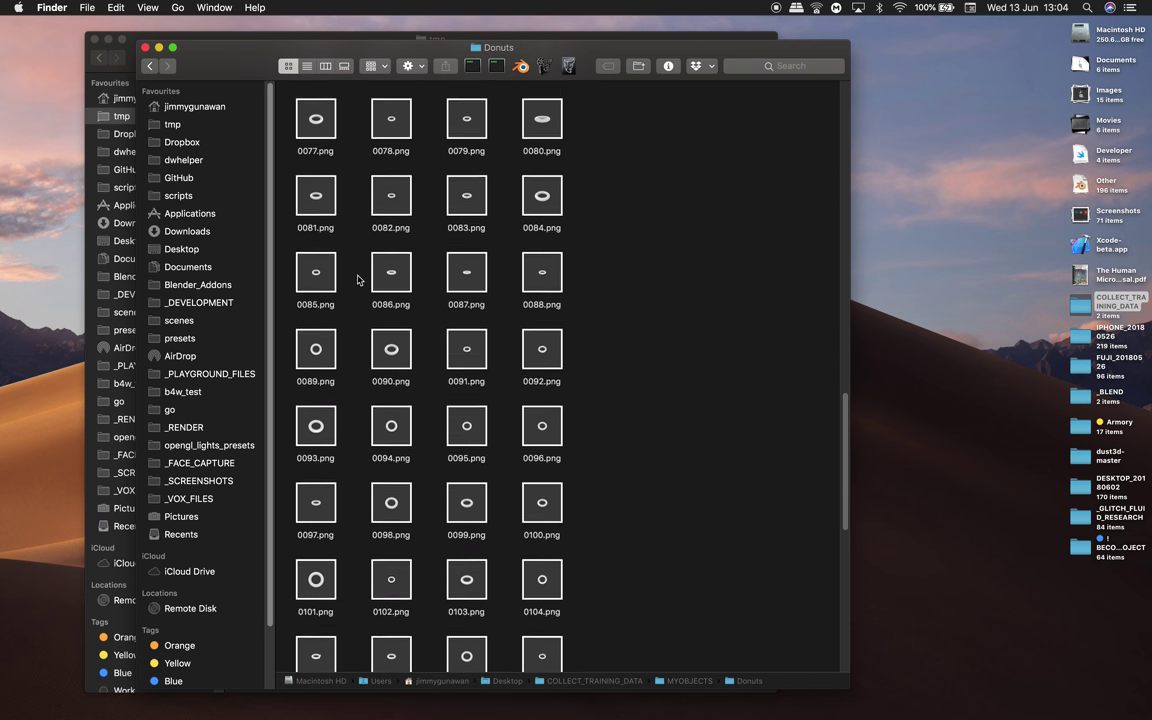
{"action": "left_click", "coordinate": [149, 66]}
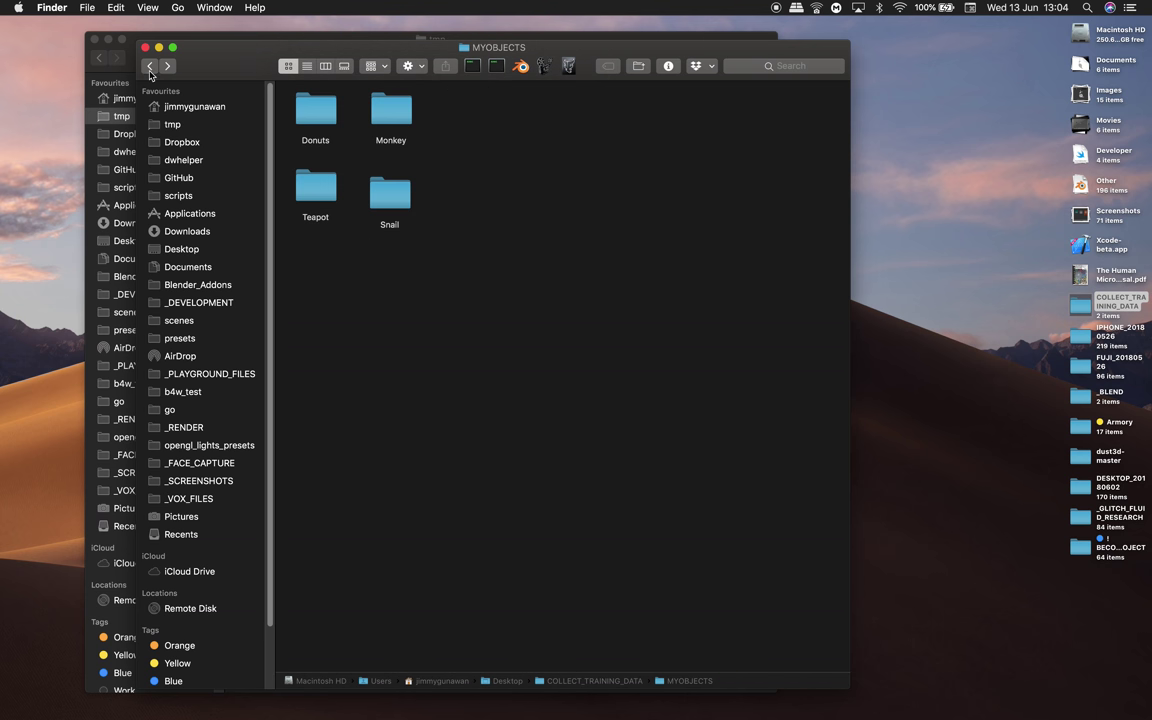
{"action": "double_click", "coordinate": [381, 187]}
{"action": "scroll", "coordinate": [450, 340], "scroll_direction": "up", "scroll_amount": 15}
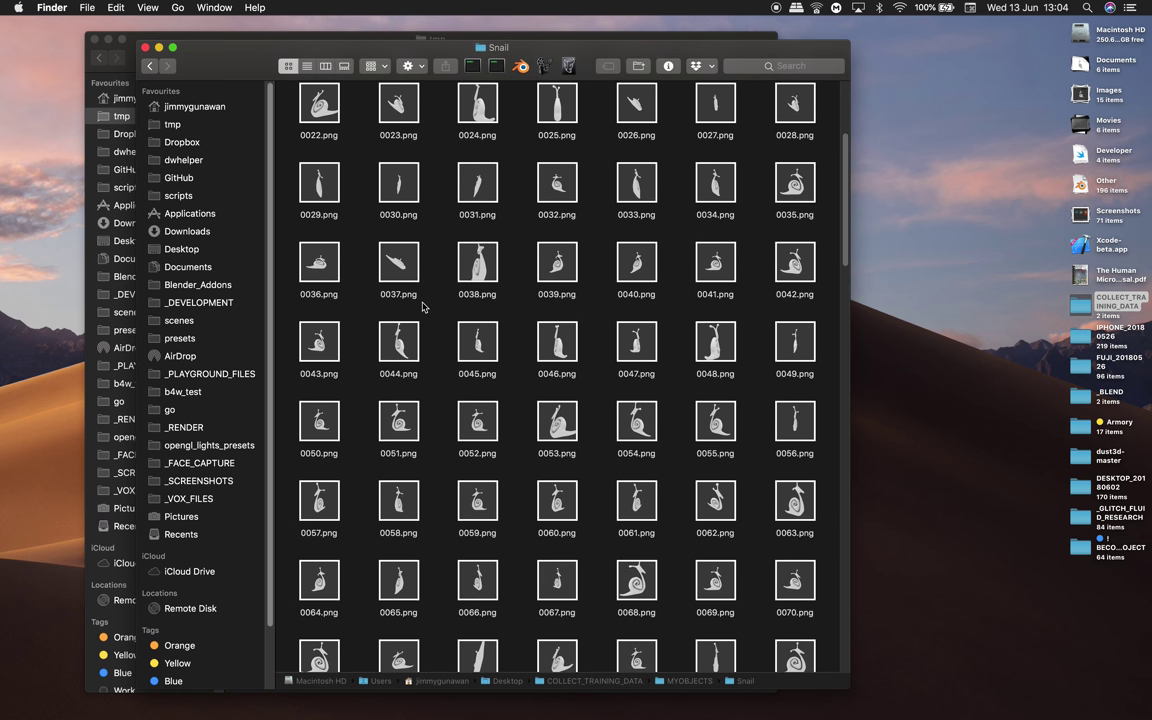
Step: Look through the training images in the Teapot folder and close its window
{"action": "left_click", "coordinate": [151, 67]}
{"action": "double_click", "coordinate": [312, 198]}
{"action": "scroll", "coordinate": [422, 227], "scroll_direction": "down", "scroll_amount": 5}
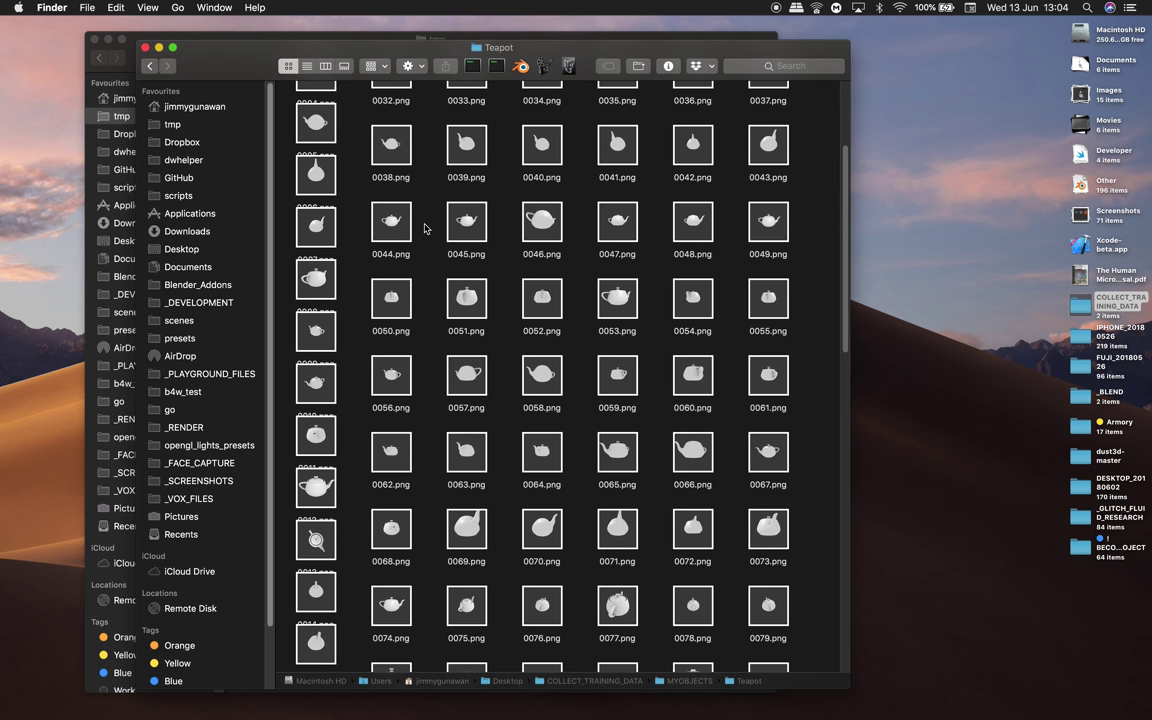
{"action": "scroll", "coordinate": [430, 240], "scroll_direction": "down", "scroll_amount": 5}
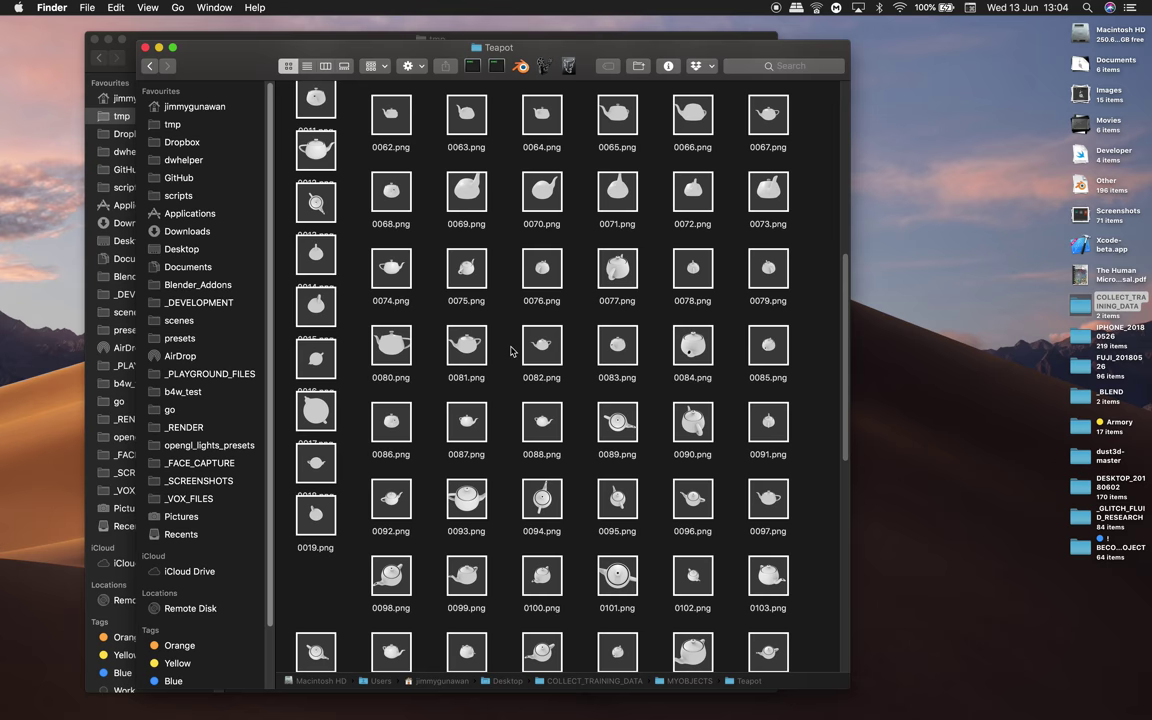
{"action": "scroll", "coordinate": [510, 350], "scroll_direction": "down", "scroll_amount": 10}
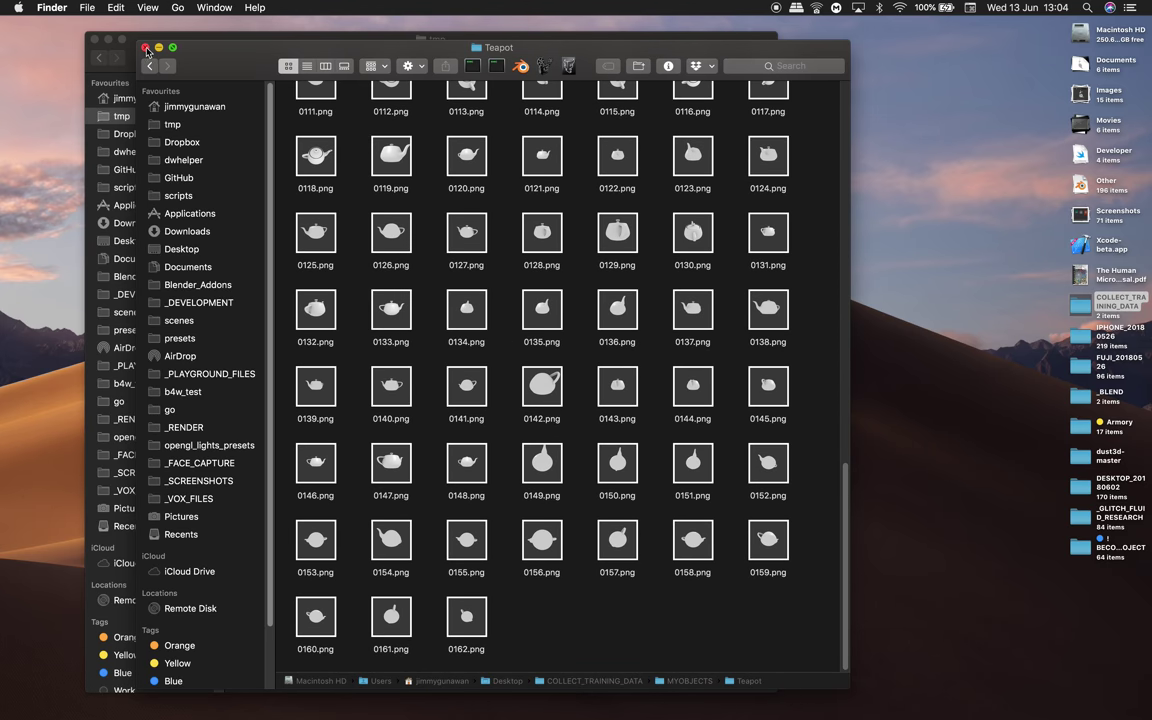
{"action": "left_click", "coordinate": [146, 48]}
Step: Switch to Xcode-beta and restart the CreateMLTest playground to reset the image classifier
{"action": "mouse_move", "coordinate": [10, 490]}
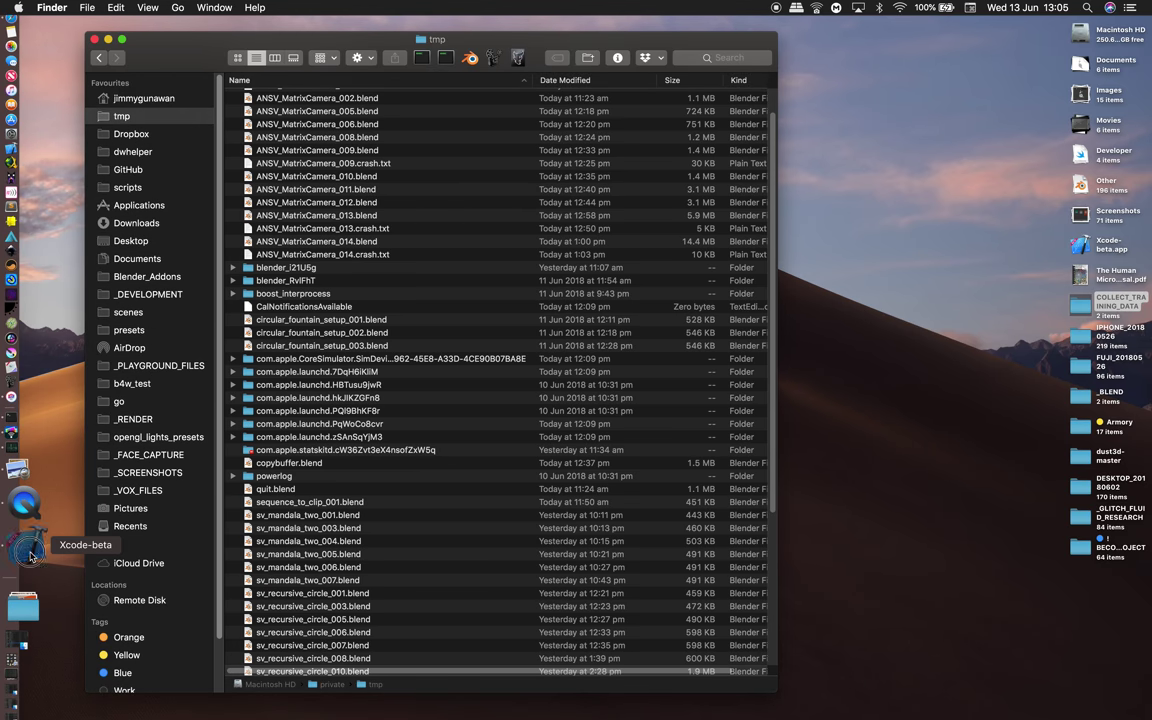
{"action": "left_click", "coordinate": [29, 551]}
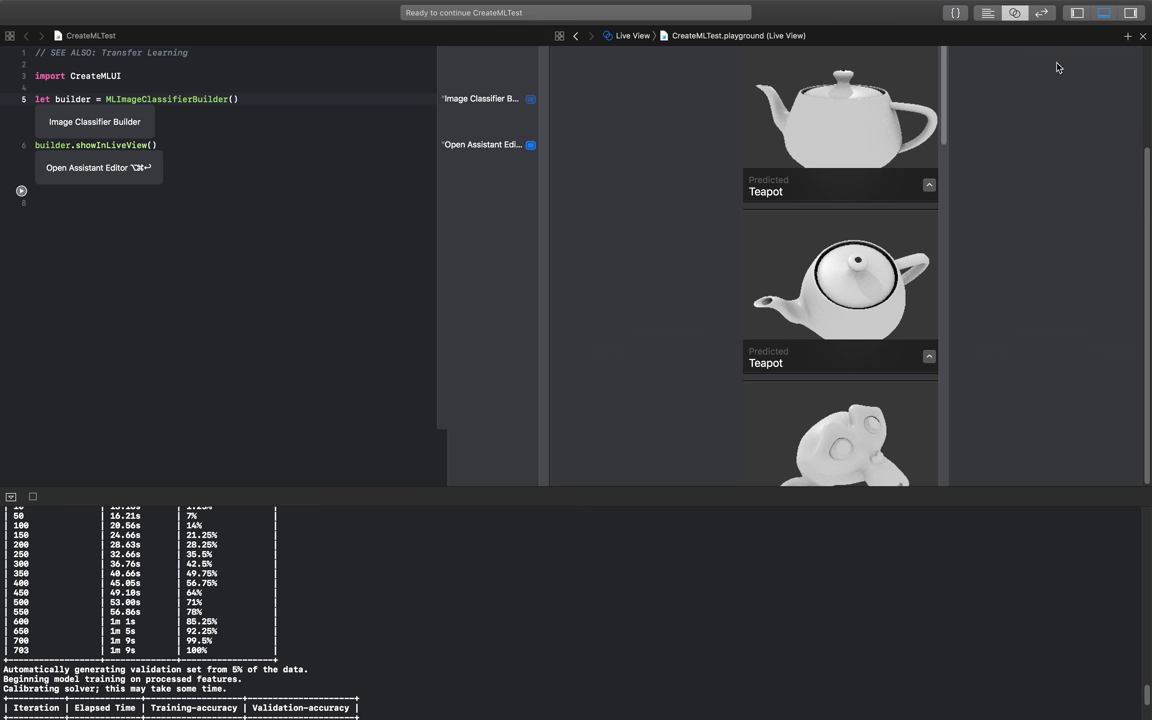
{"action": "mouse_move", "coordinate": [175, 5]}
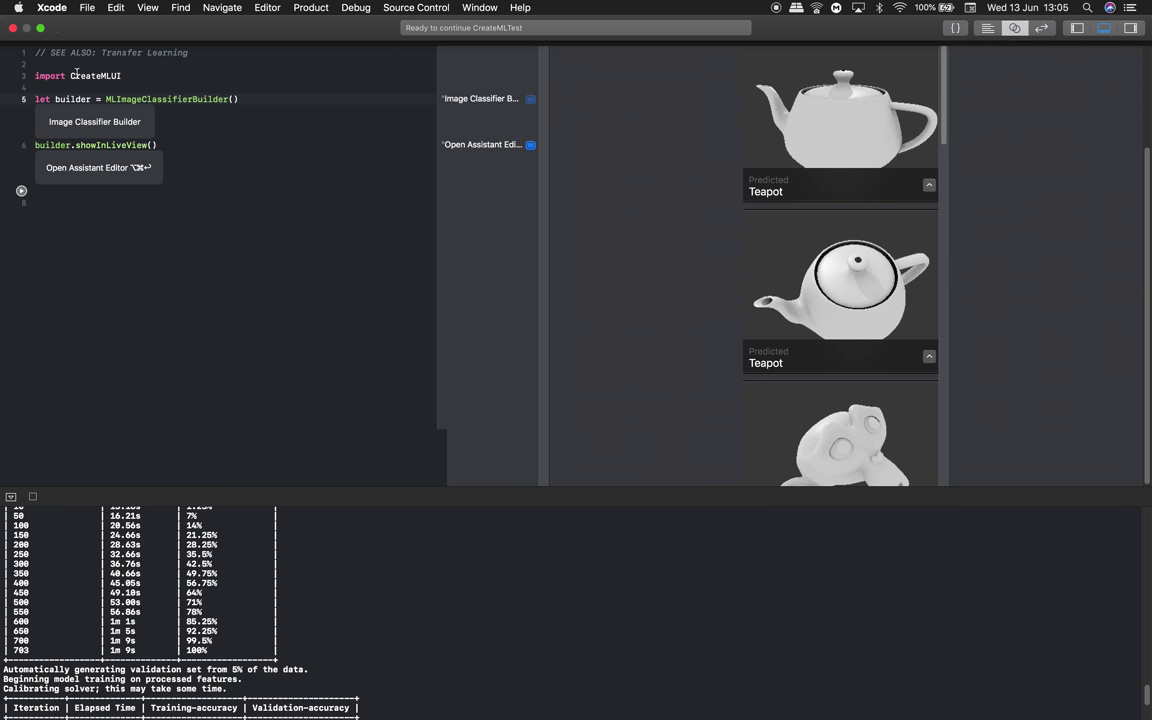
{"action": "left_click", "coordinate": [34, 499]}
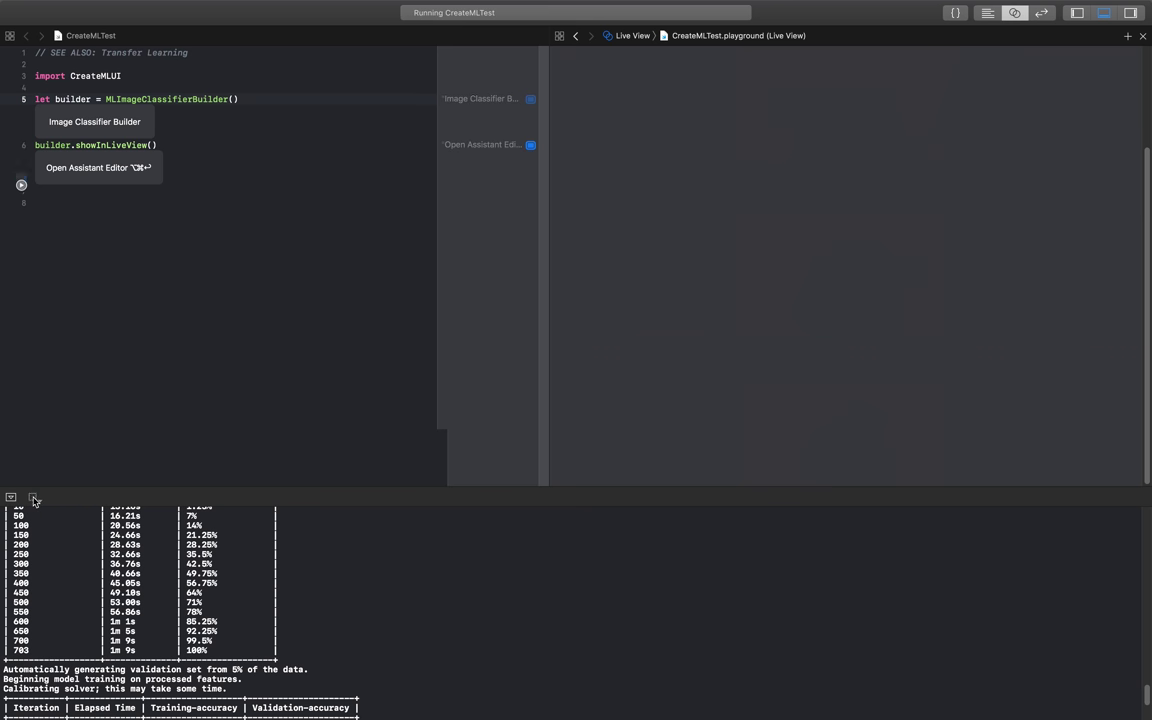
{"action": "mouse_move", "coordinate": [107, 5]}
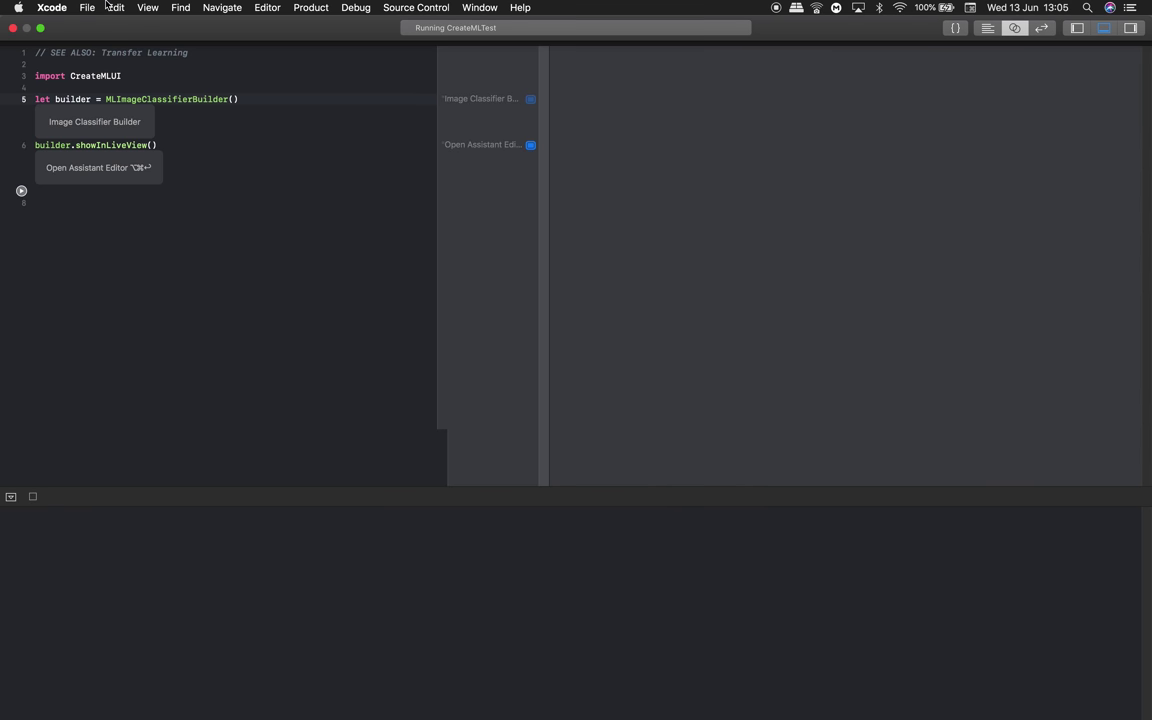
Step: Take the playground out of full screen and clear the tmp folder window from the desktop
{"action": "left_click", "coordinate": [41, 28]}
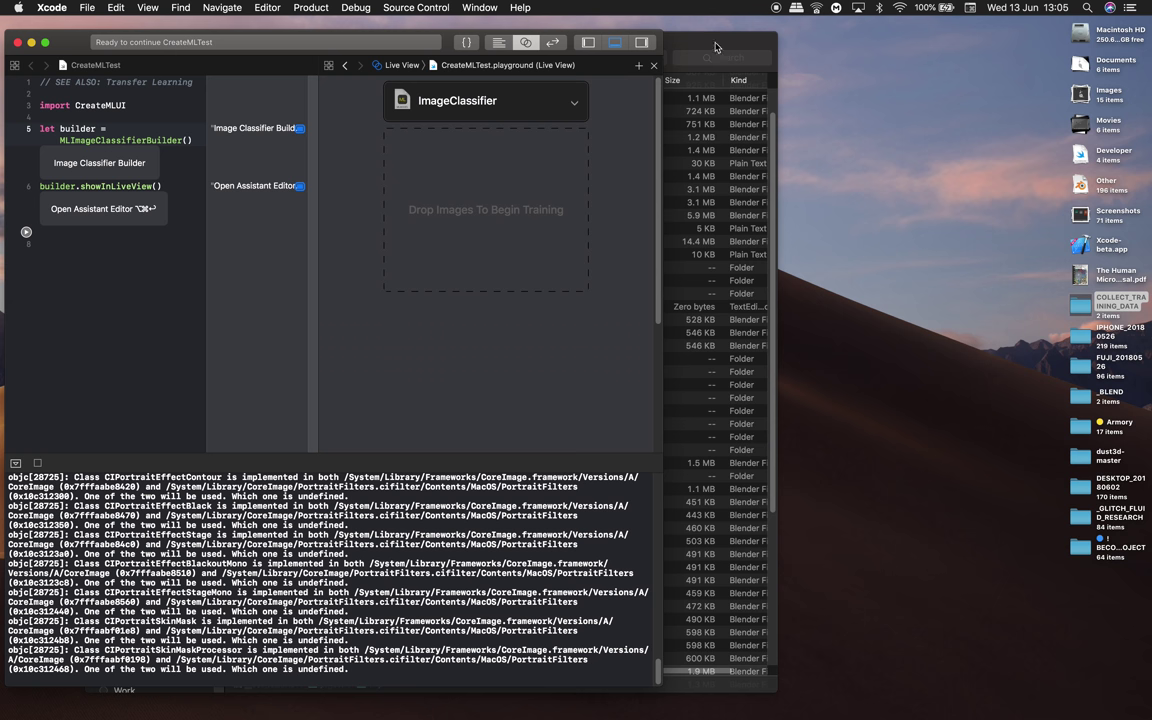
{"action": "left_click_drag", "start_coordinate": [715, 47], "coordinate": [828, 53]}
{"action": "left_click", "coordinate": [220, 48]}
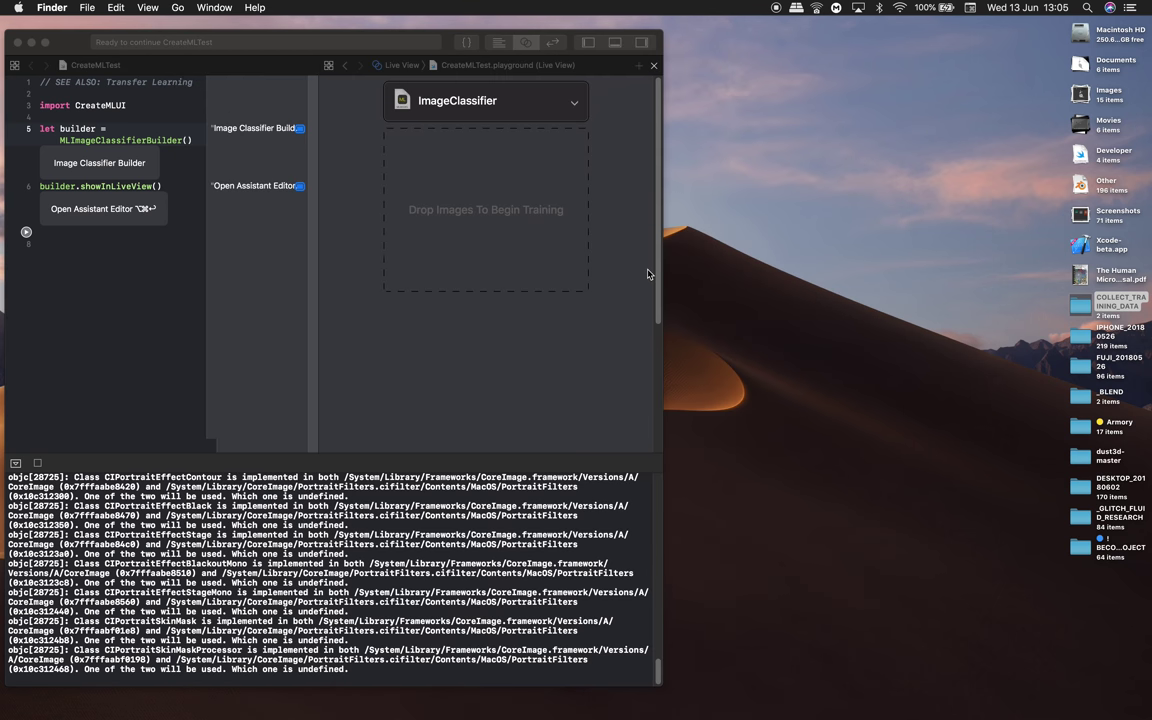
Step: Try to train the classifier on the whole COLLECT_TRAINING_DATA folder and stop the playground
{"action": "left_click_drag", "start_coordinate": [900, 266], "coordinate": [507, 207]}
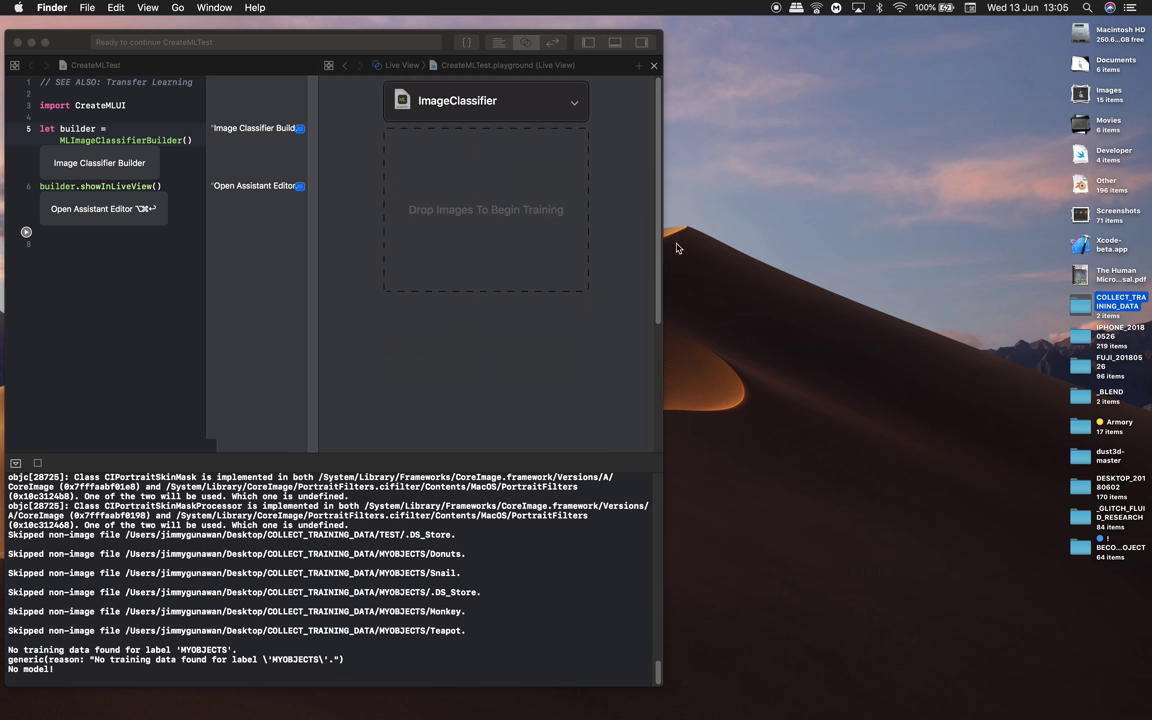
{"action": "left_click", "coordinate": [37, 463]}
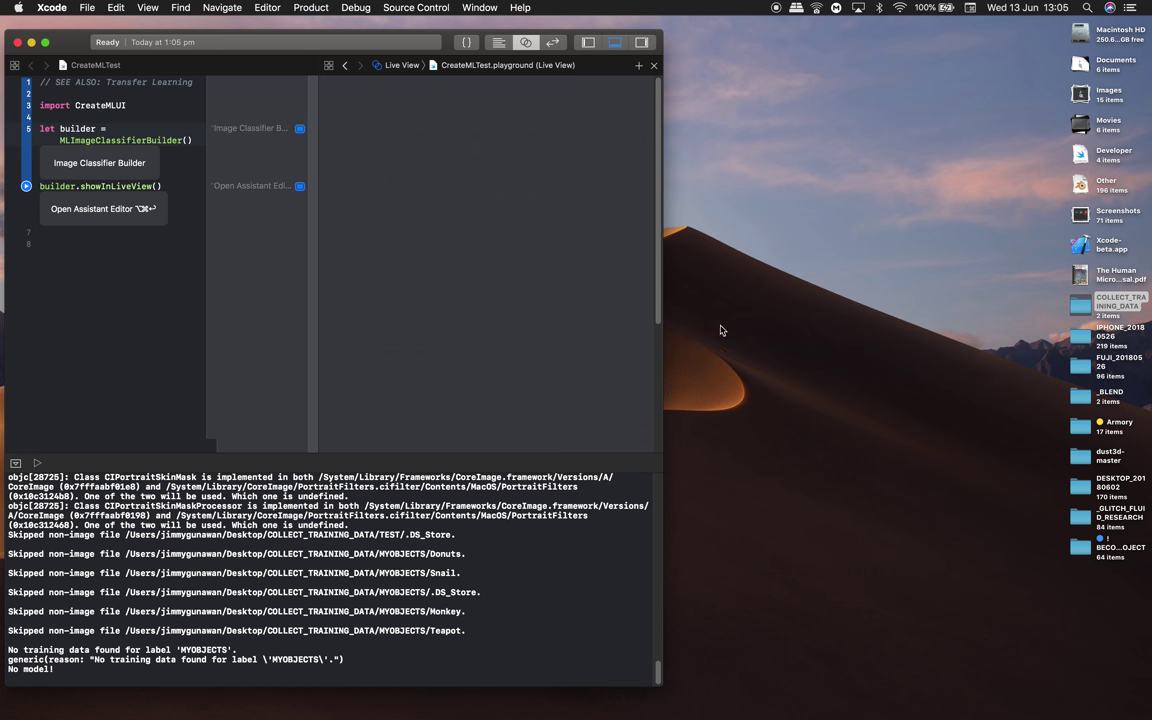
Step: Open COLLECT_TRAINING_DATA, run the playground again and start training the ImageClassifier with the MYOBJECTS folder
{"action": "left_click", "coordinate": [1095, 313]}
{"action": "double_click", "coordinate": [1085, 310]}
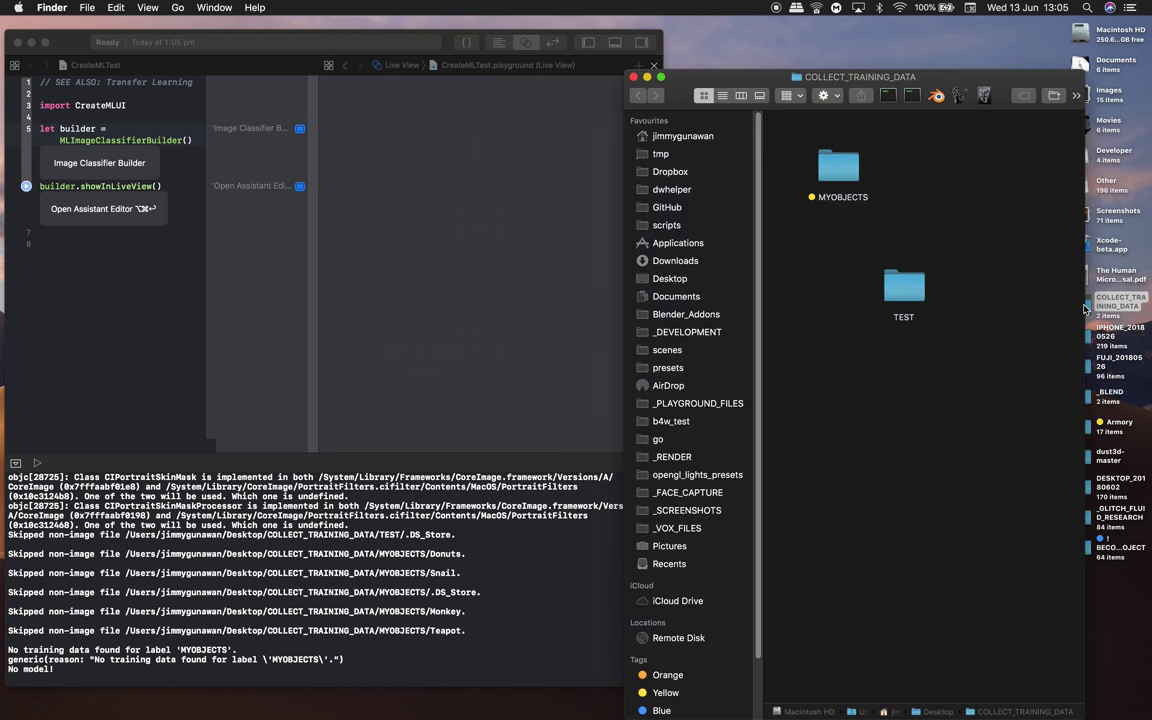
{"action": "left_click_drag", "start_coordinate": [838, 165], "coordinate": [463, 211]}
{"action": "left_click", "coordinate": [470, 208]}
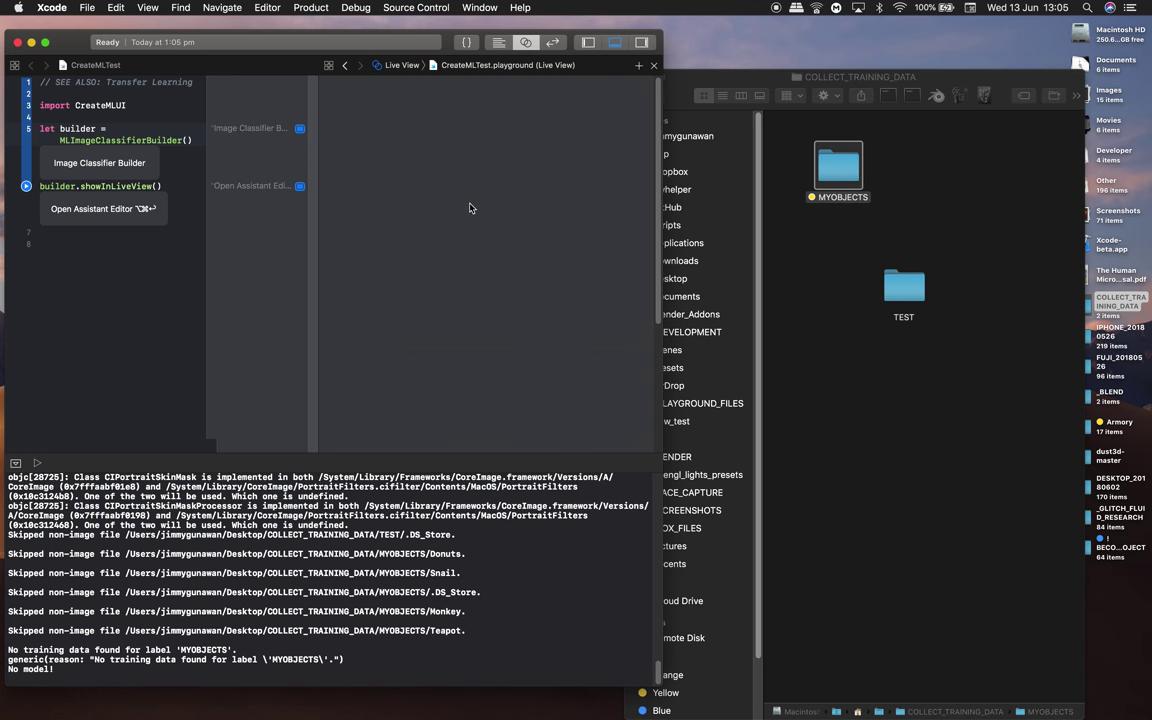
{"action": "left_click", "coordinate": [38, 464]}
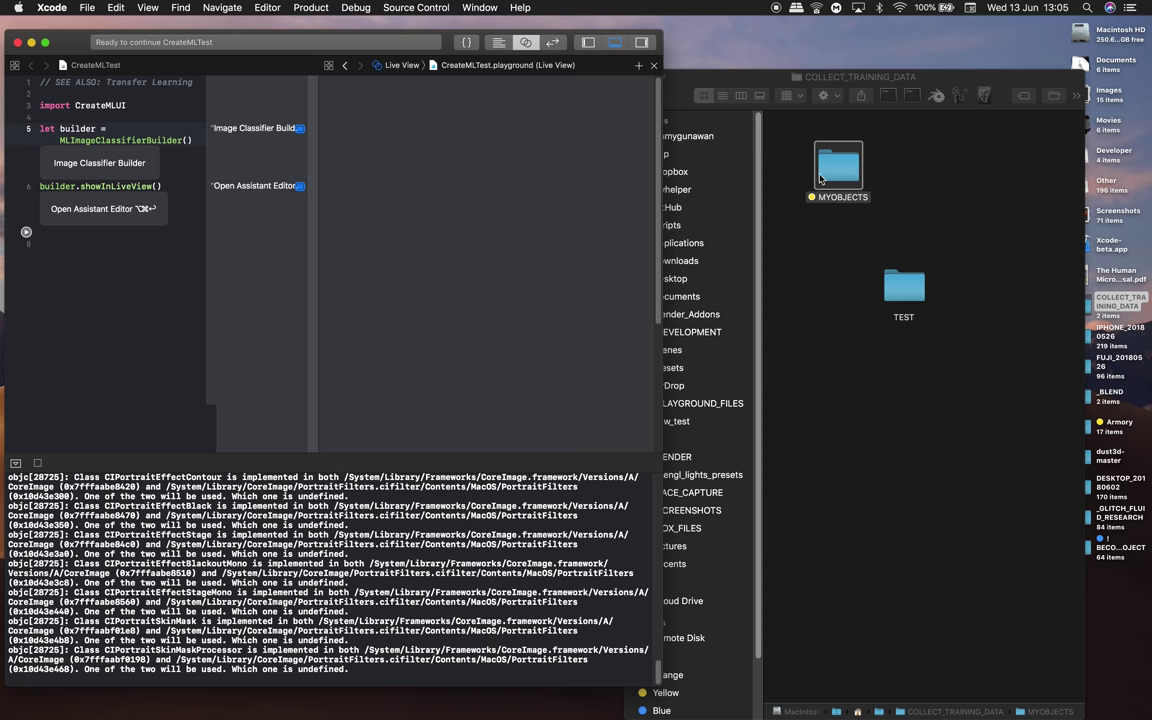
{"action": "left_click_drag", "start_coordinate": [830, 177], "coordinate": [486, 200]}
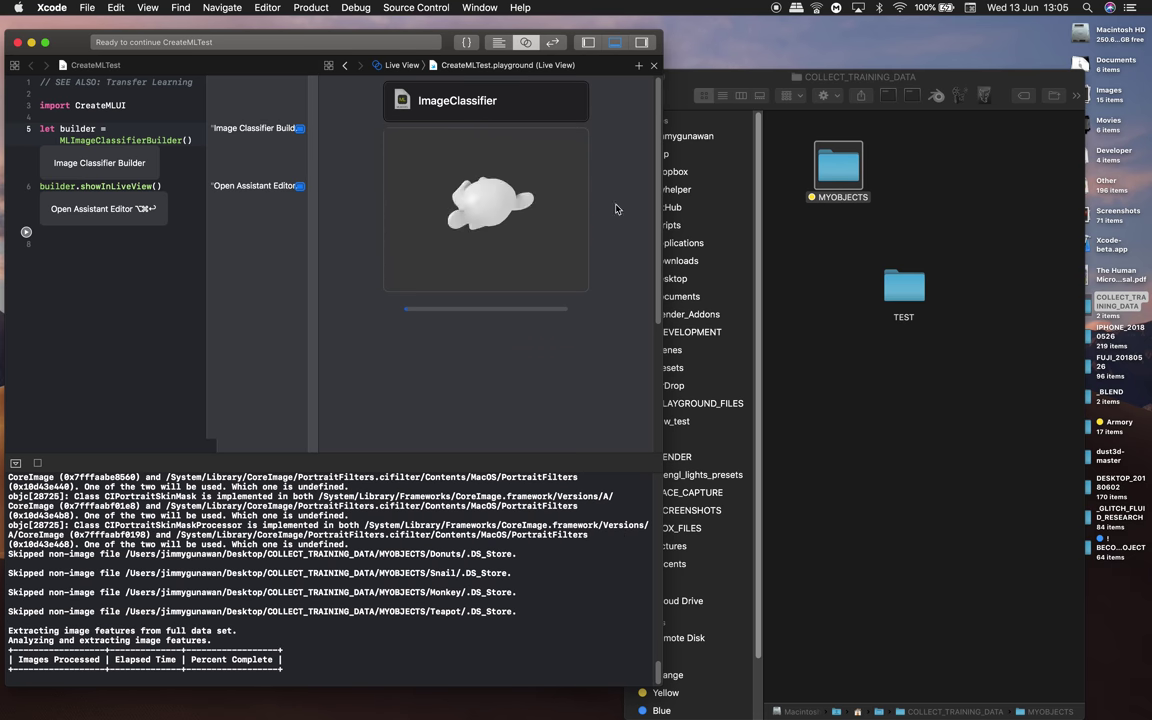
Step: Check the Donuts, Monkey, Snail and Teapot category folders inside MYOBJECTS and return to COLLECT_TRAINING_DATA
{"action": "left_click", "coordinate": [836, 165]}
{"action": "double_click", "coordinate": [836, 165]}
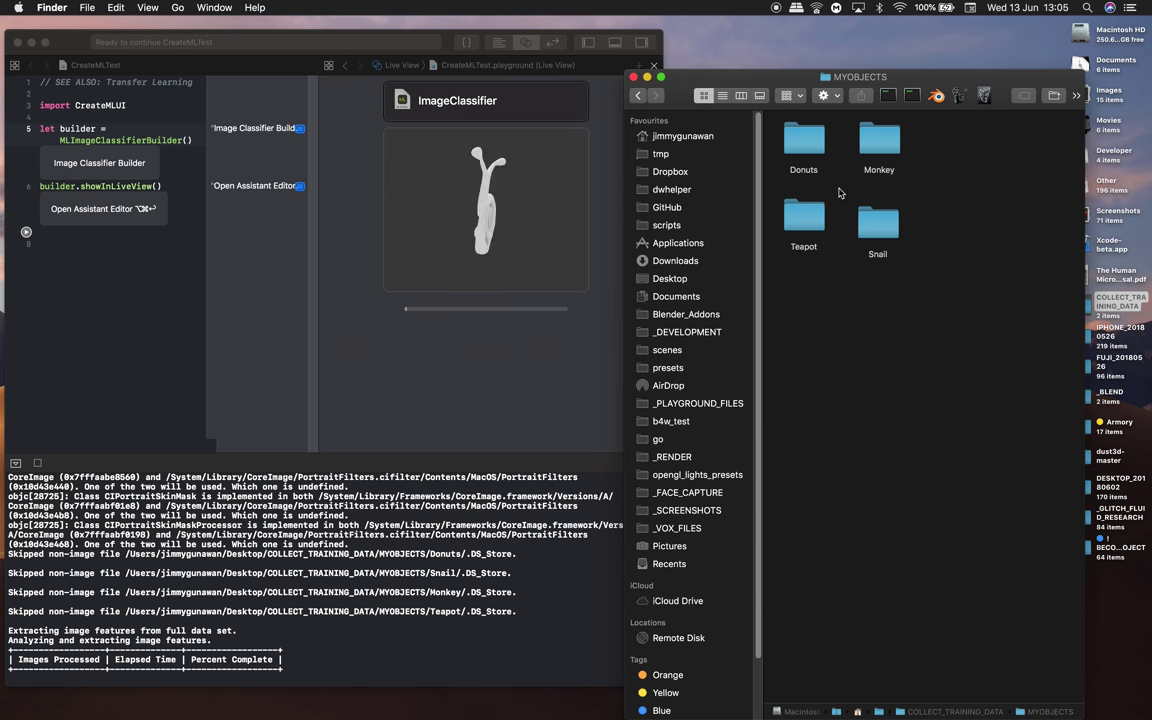
{"action": "left_click", "coordinate": [810, 152]}
{"action": "left_click", "coordinate": [898, 149]}
{"action": "left_click", "coordinate": [882, 236]}
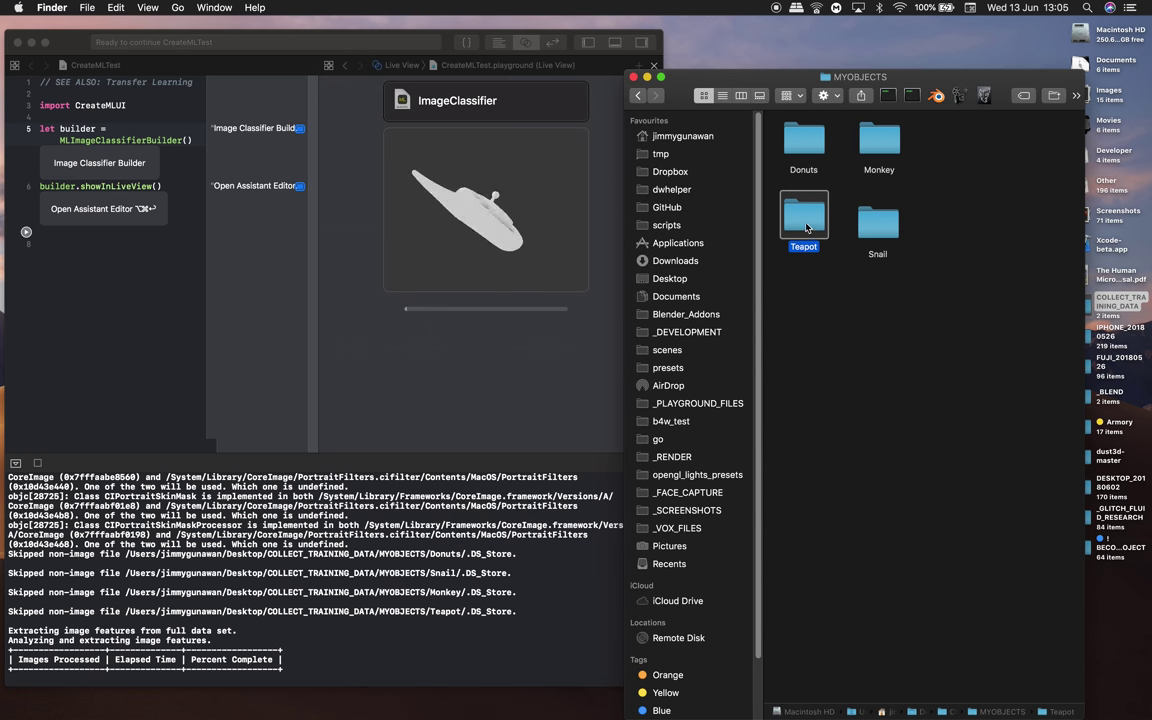
{"action": "left_click", "coordinate": [637, 95]}
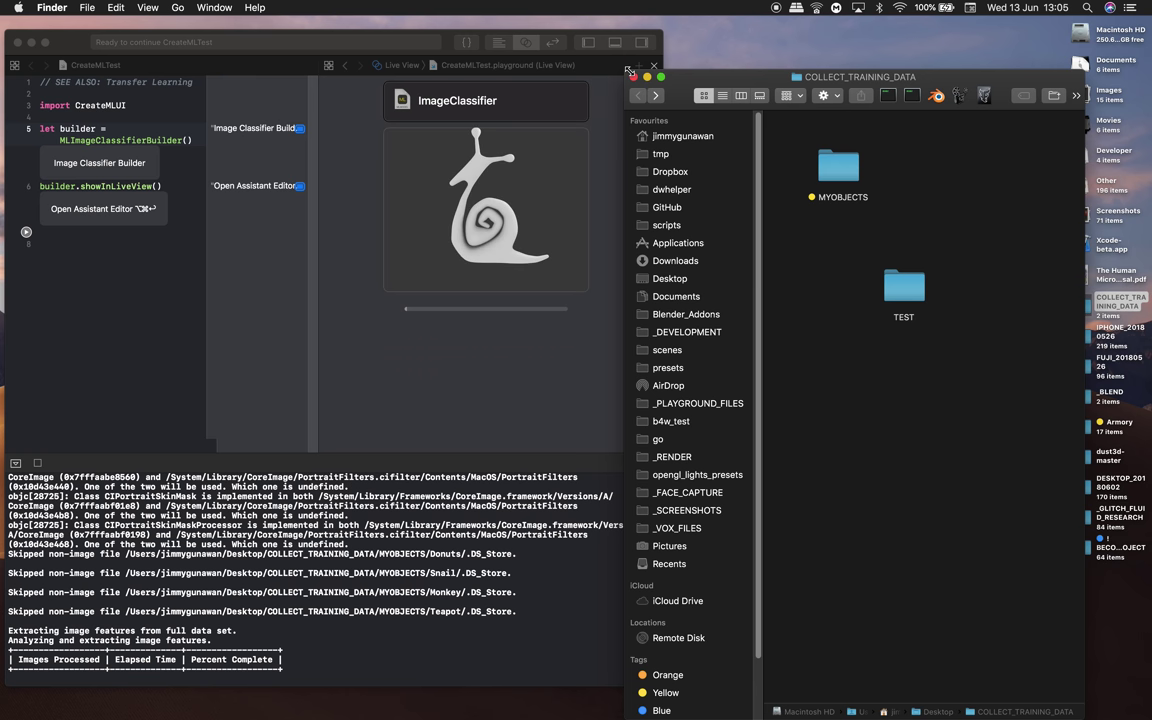
Step: Move the COLLECT_TRAINING_DATA window clear of the playground and open the TEST folder
{"action": "left_click_drag", "start_coordinate": [717, 80], "coordinate": [761, 73]}
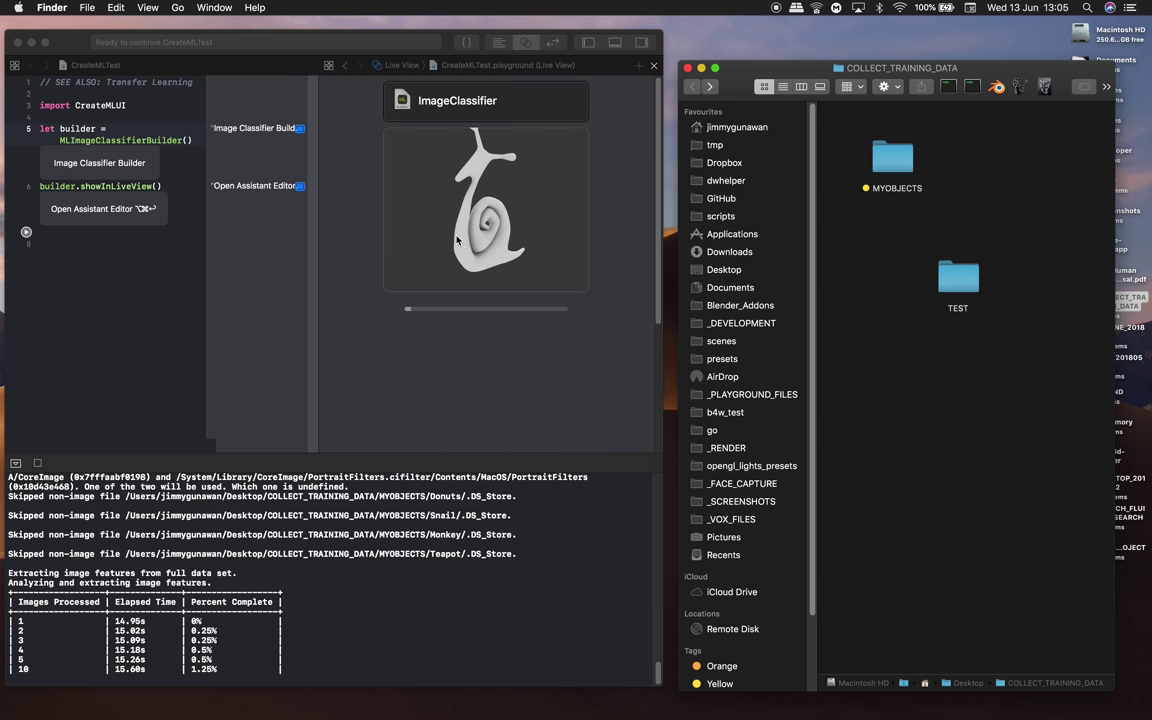
{"action": "left_click", "coordinate": [960, 284]}
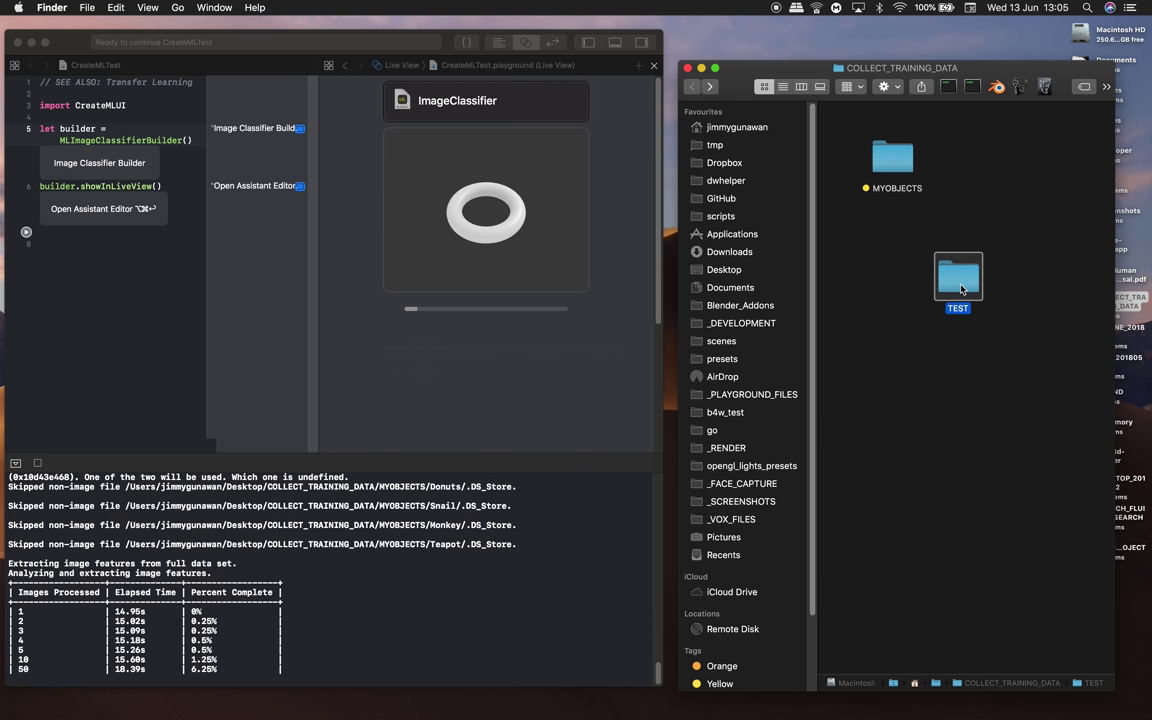
{"action": "double_click", "coordinate": [959, 285]}
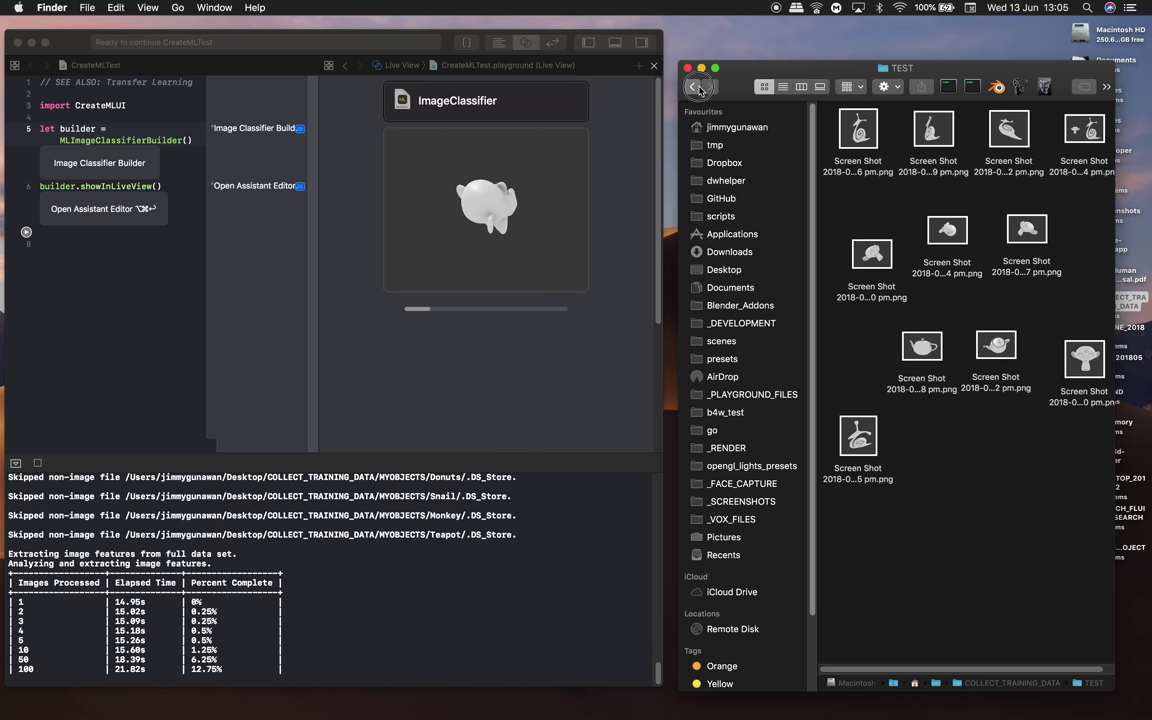
Step: Return to the COLLECT_TRAINING_DATA folder, switch to Blender and open the recent file ANSV_MatrixCamera_014.blend
{"action": "key", "text": "super+bracketleft"}
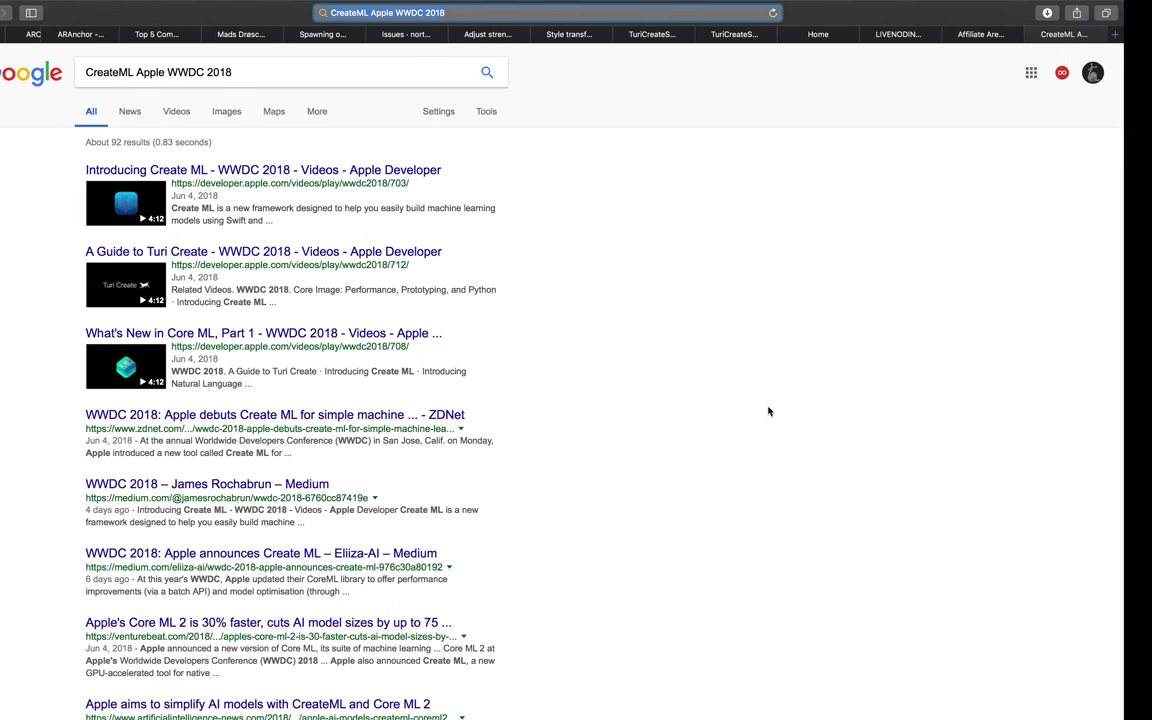
{"action": "key", "text": "ctrl+Left"}
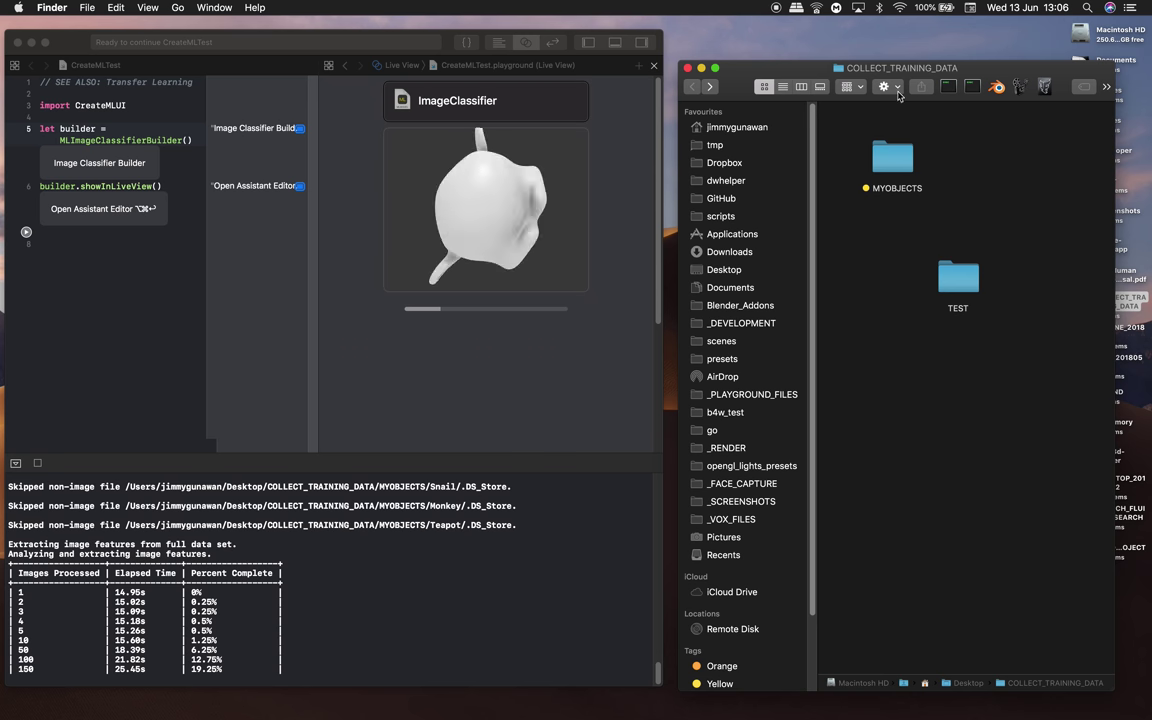
{"action": "left_click", "coordinate": [945, 87]}
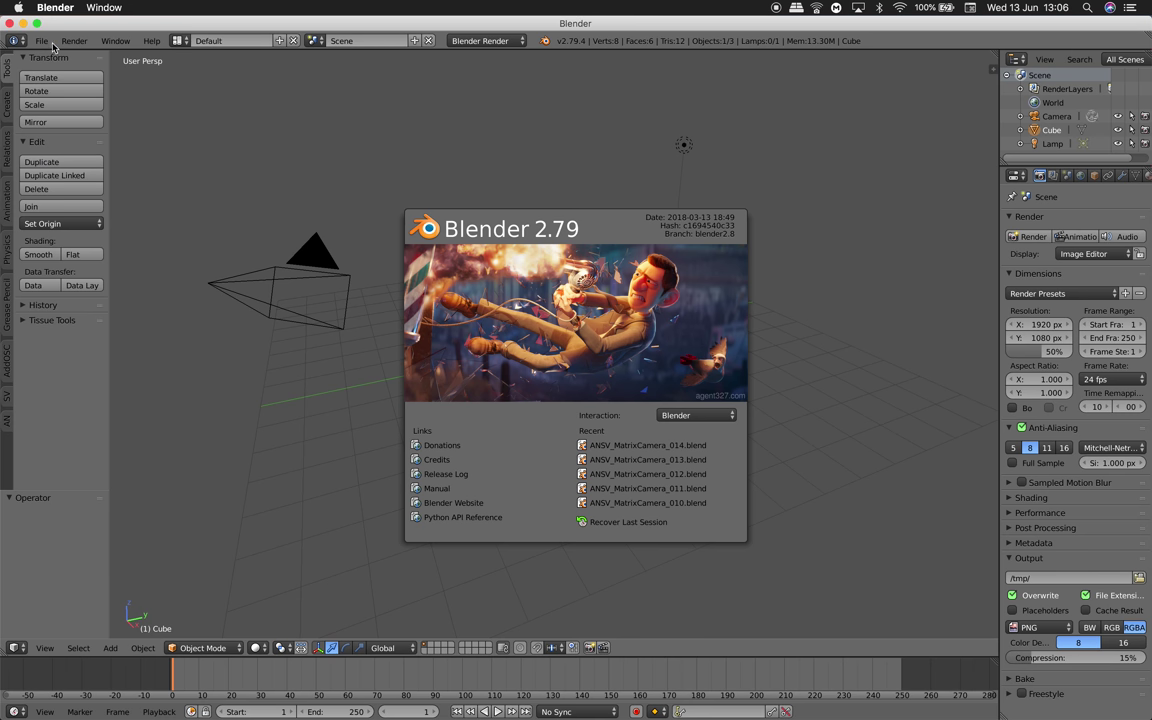
{"action": "left_click", "coordinate": [50, 42]}
{"action": "mouse_move", "coordinate": [85, 85]}
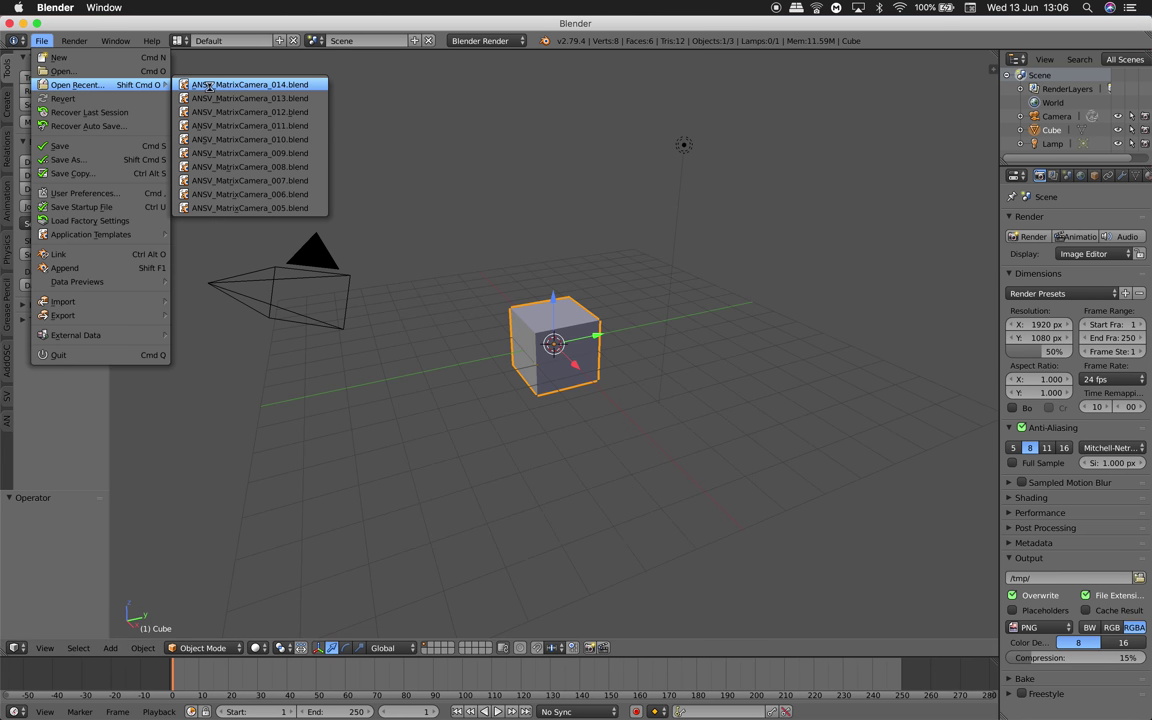
{"action": "left_click", "coordinate": [208, 85]}
{"action": "left_click", "coordinate": [376, 511]}
{"action": "middle_click_drag", "start_coordinate": [376, 511], "coordinate": [395, 496]}
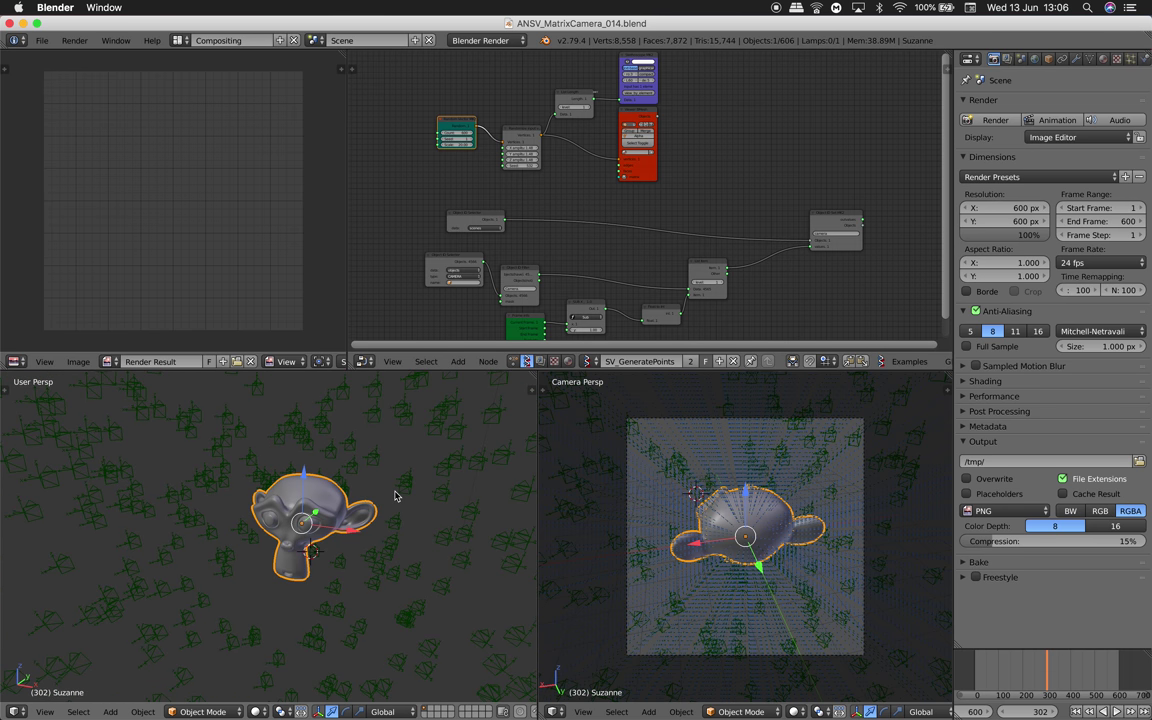
Step: Set the count in the teal generator node to 5 to thin out the cameras around the monkey head
{"action": "left_click", "coordinate": [257, 711]}
{"action": "left_click", "coordinate": [454, 133]}
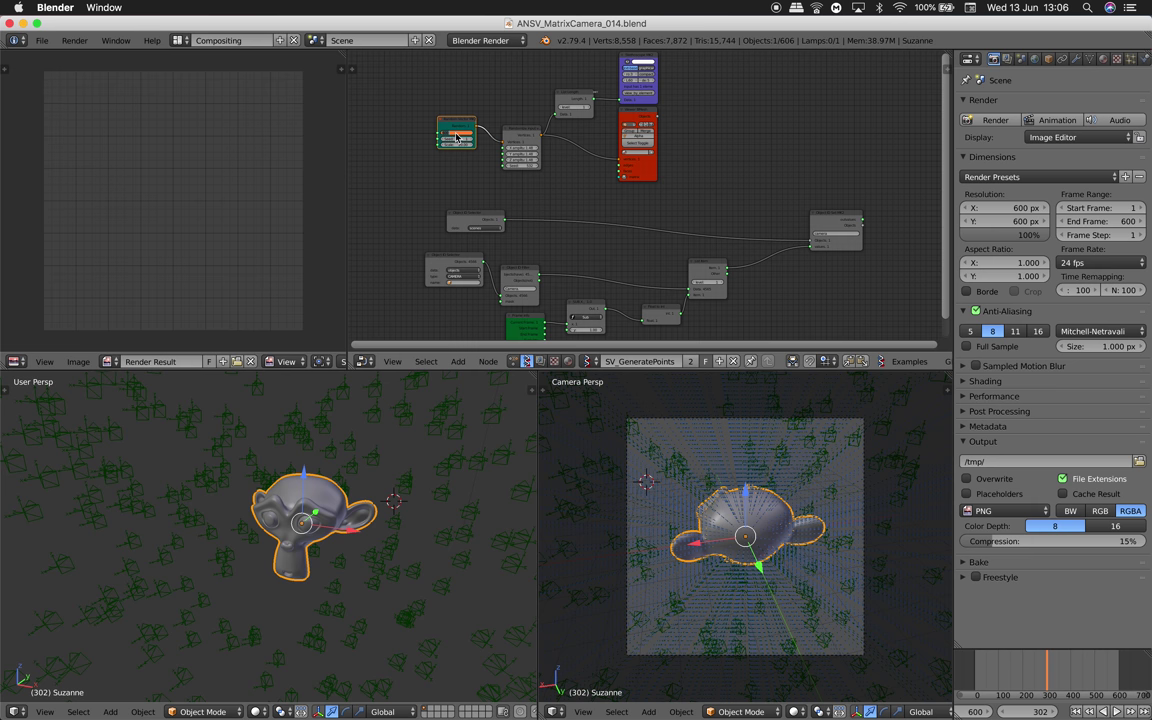
{"action": "type", "text": "5"}
{"action": "key", "text": "Return"}
{"action": "middle_click_drag", "start_coordinate": [374, 525], "coordinate": [394, 508]}
{"action": "scroll", "coordinate": [394, 508], "scroll_direction": "up", "scroll_amount": 3}
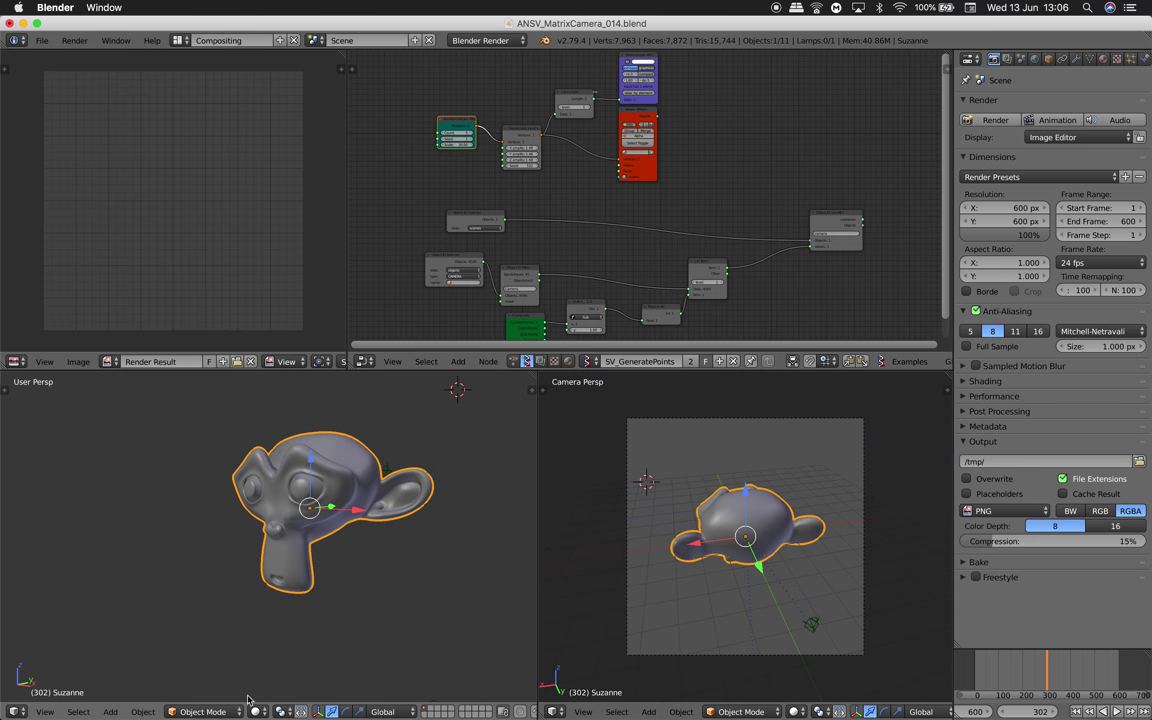
Step: Show the user perspective view with Rendered shading and capture a screenshot of the monkey head from the front
{"action": "left_click", "coordinate": [256, 711]}
{"action": "left_click", "coordinate": [275, 618]}
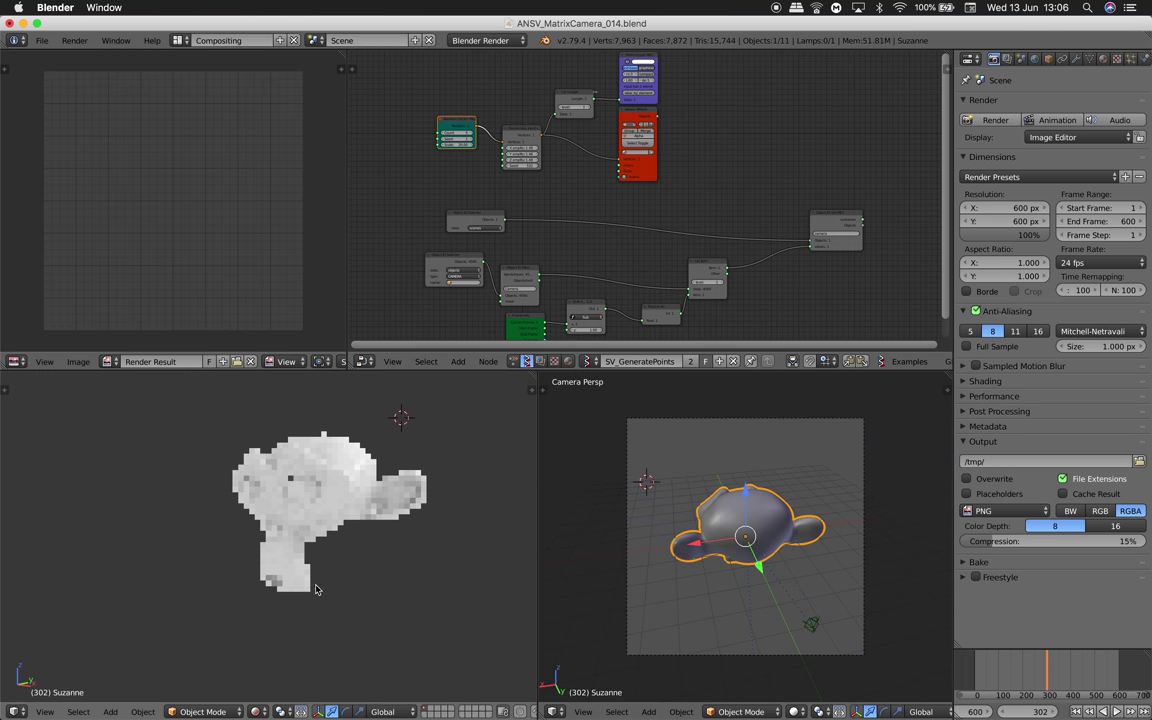
{"action": "left_click", "coordinate": [457, 557]}
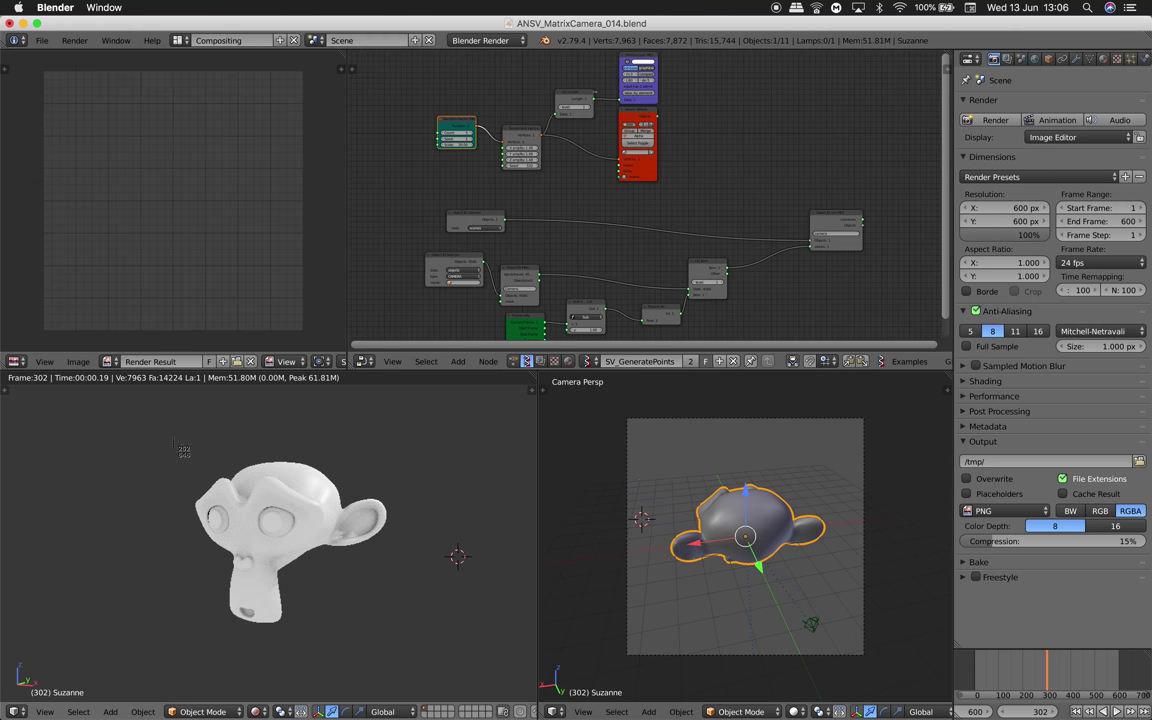
{"action": "left_click_drag", "start_coordinate": [145, 428], "coordinate": [403, 658]}
Step: Capture two more area screenshots of the rendered monkey head, one seen from above and one from below
{"action": "middle_click_drag", "start_coordinate": [403, 658], "coordinate": [350, 636]}
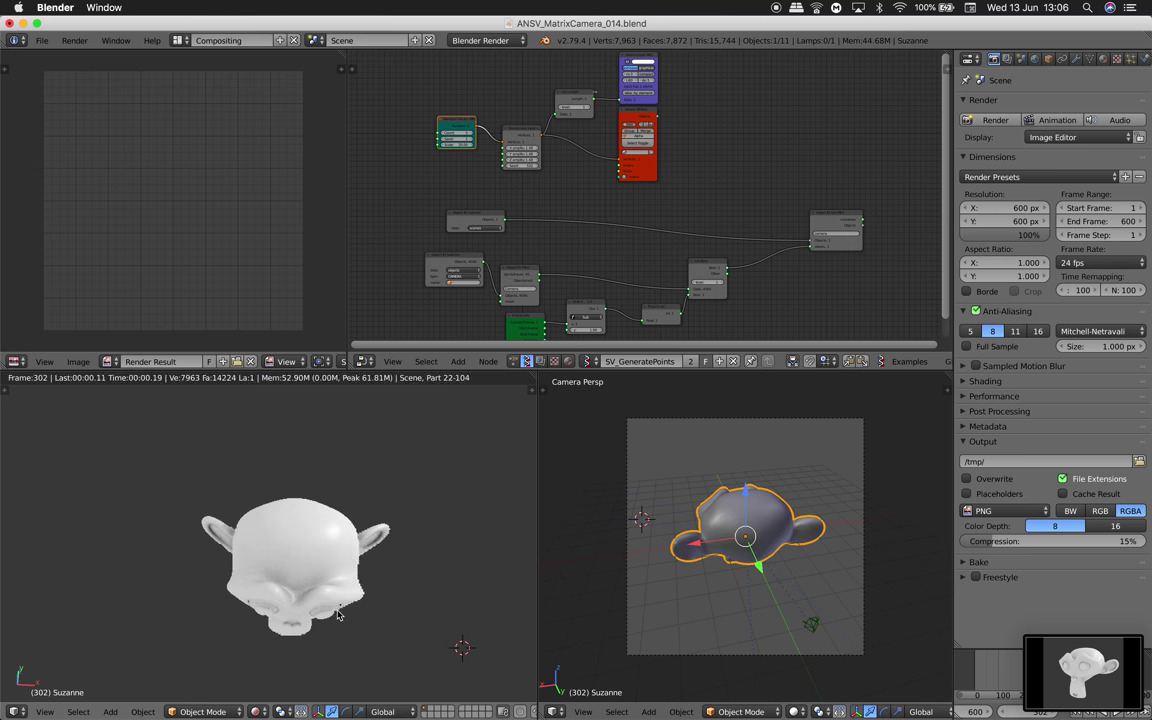
{"action": "key", "text": "super+shift+4"}
{"action": "left_click_drag", "start_coordinate": [154, 465], "coordinate": [409, 652]}
{"action": "middle_click_drag", "start_coordinate": [409, 658], "coordinate": [369, 588]}
{"action": "left_click_drag", "start_coordinate": [150, 365], "coordinate": [400, 570]}
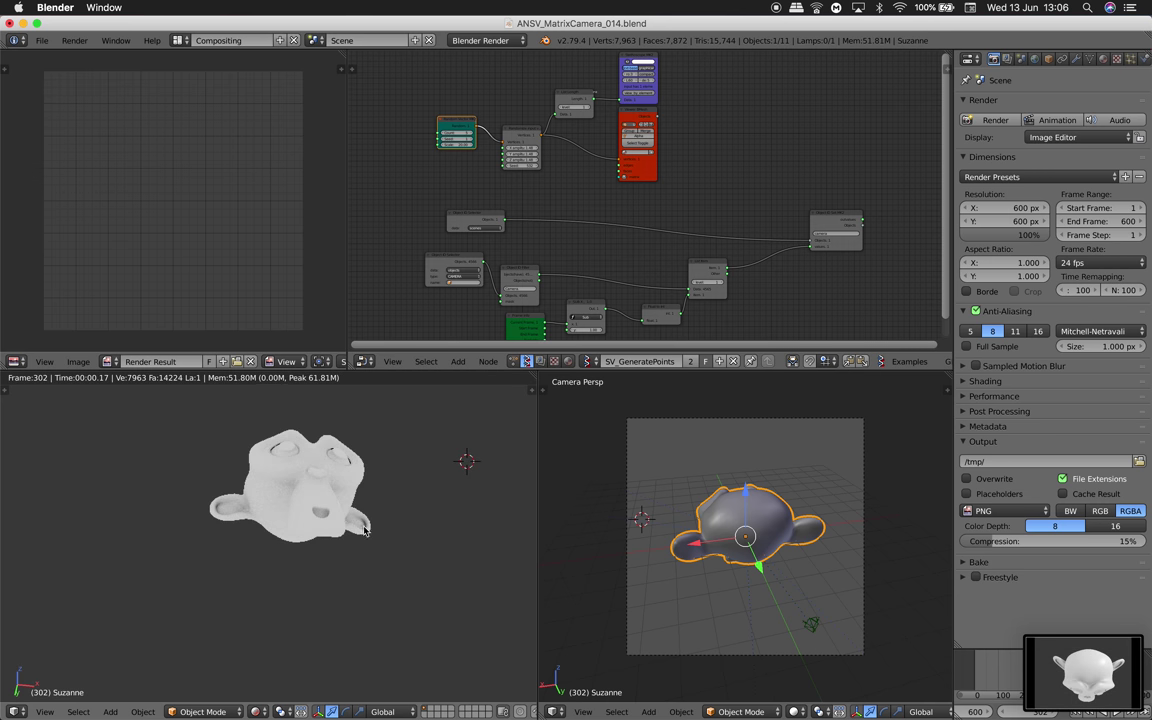
Step: Open the recent file ANSV_MatrixCamera_013.blend and show the snail in the user perspective view with Rendered shading
{"action": "left_click", "coordinate": [42, 40]}
{"action": "mouse_move", "coordinate": [110, 85]}
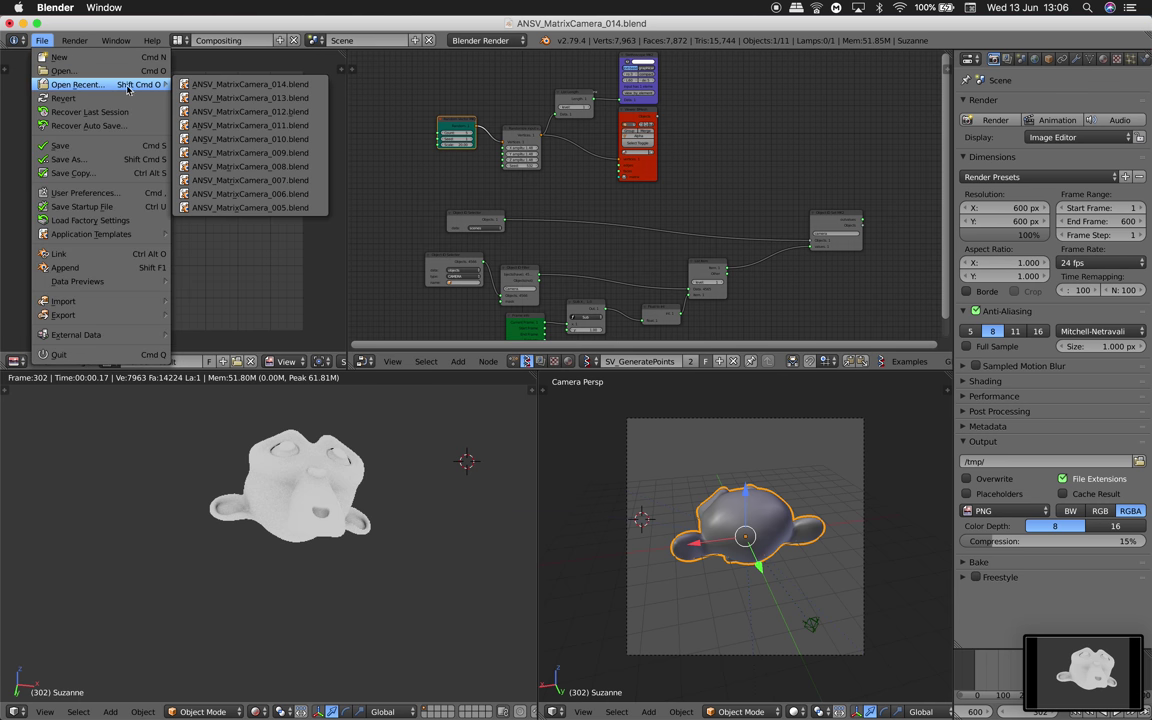
{"action": "left_click", "coordinate": [217, 101]}
{"action": "middle_click_drag", "start_coordinate": [347, 573], "coordinate": [324, 586]}
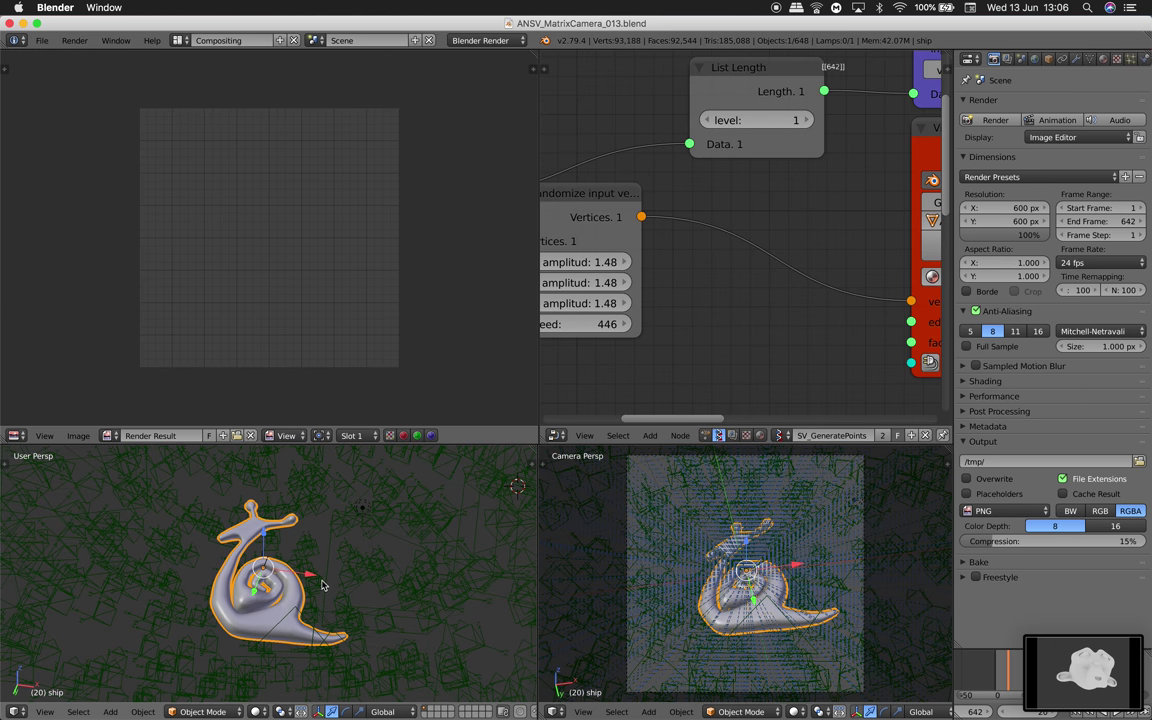
{"action": "left_click", "coordinate": [255, 711]}
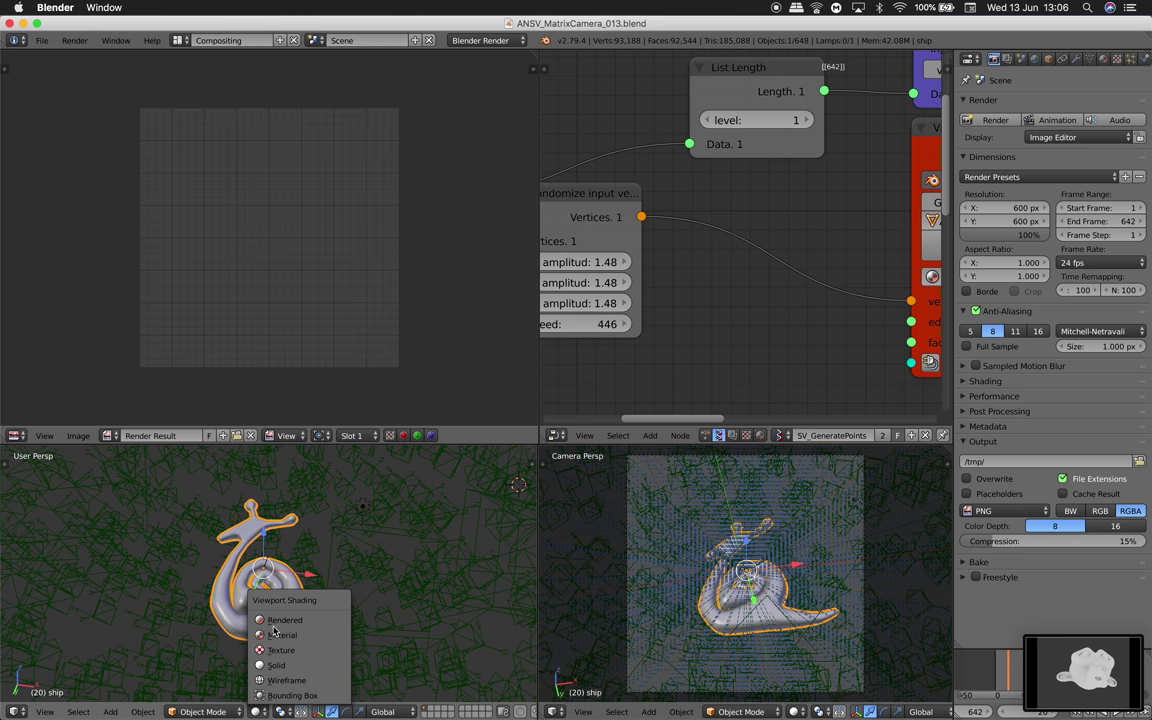
{"action": "left_click", "coordinate": [270, 618]}
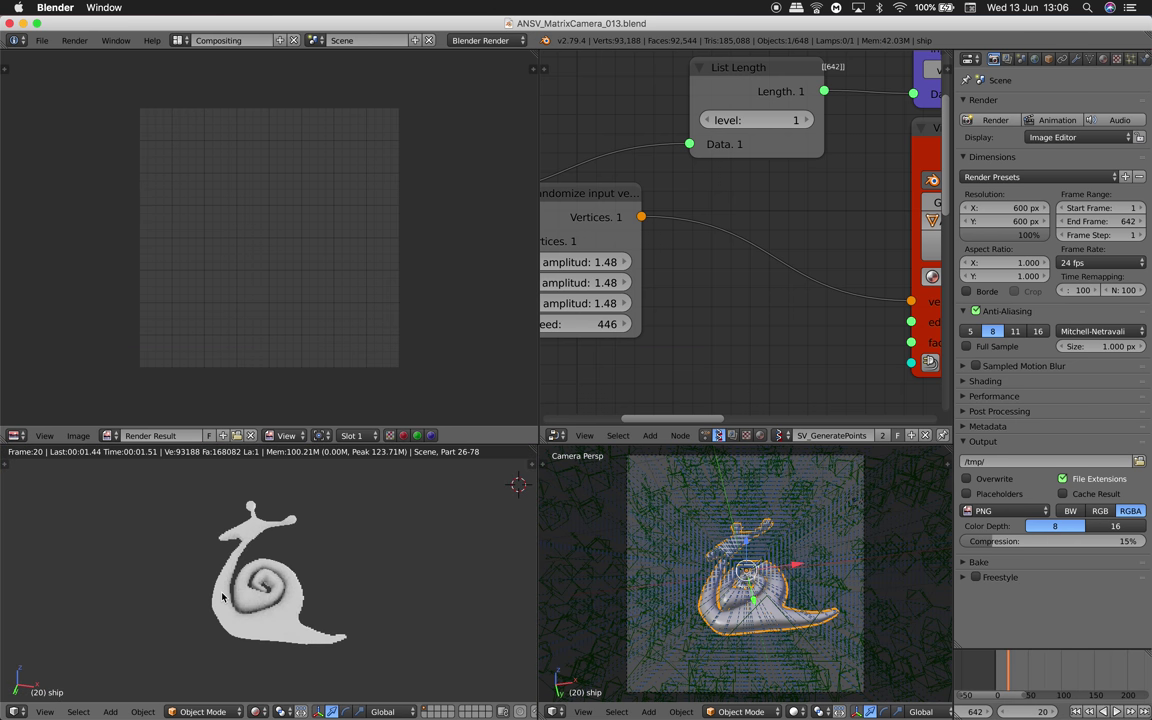
Step: Capture four area screenshots of the rendered snail, each from a different viewing angle
{"action": "left_click_drag", "start_coordinate": [150, 486], "coordinate": [370, 625]}
{"action": "middle_click_drag", "start_coordinate": [359, 574], "coordinate": [327, 609]}
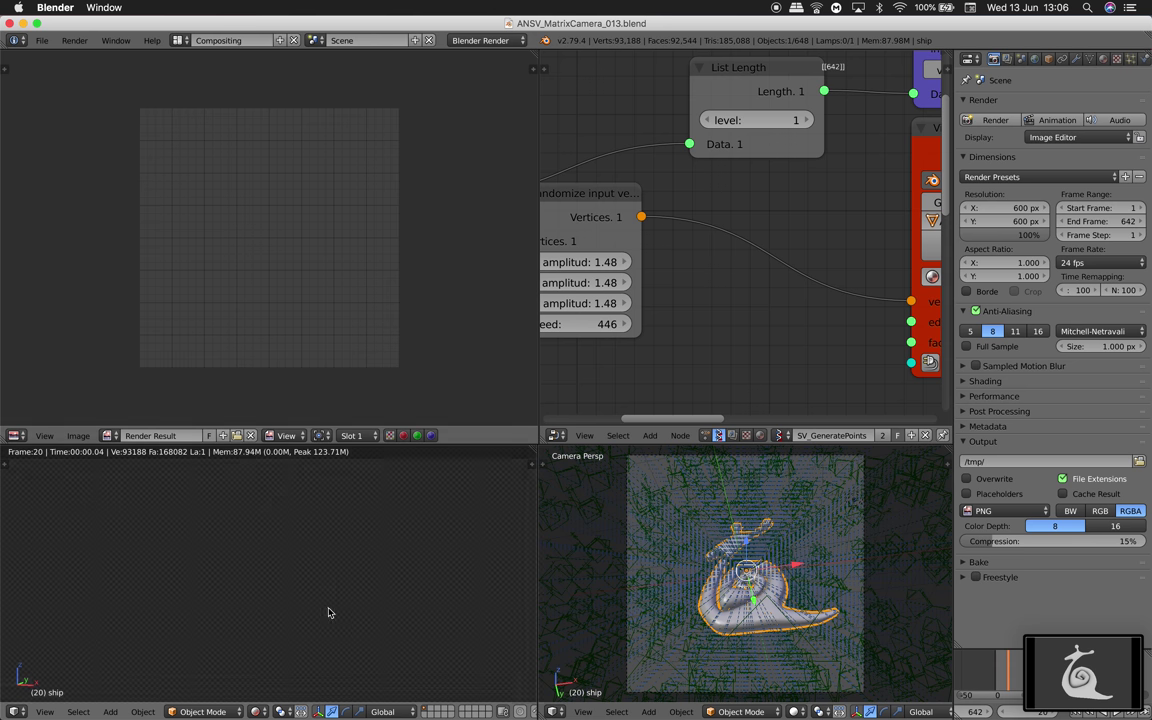
{"action": "left_click_drag", "start_coordinate": [124, 466], "coordinate": [331, 645]}
{"action": "middle_click_drag", "start_coordinate": [335, 642], "coordinate": [357, 620], "text": "shift"}
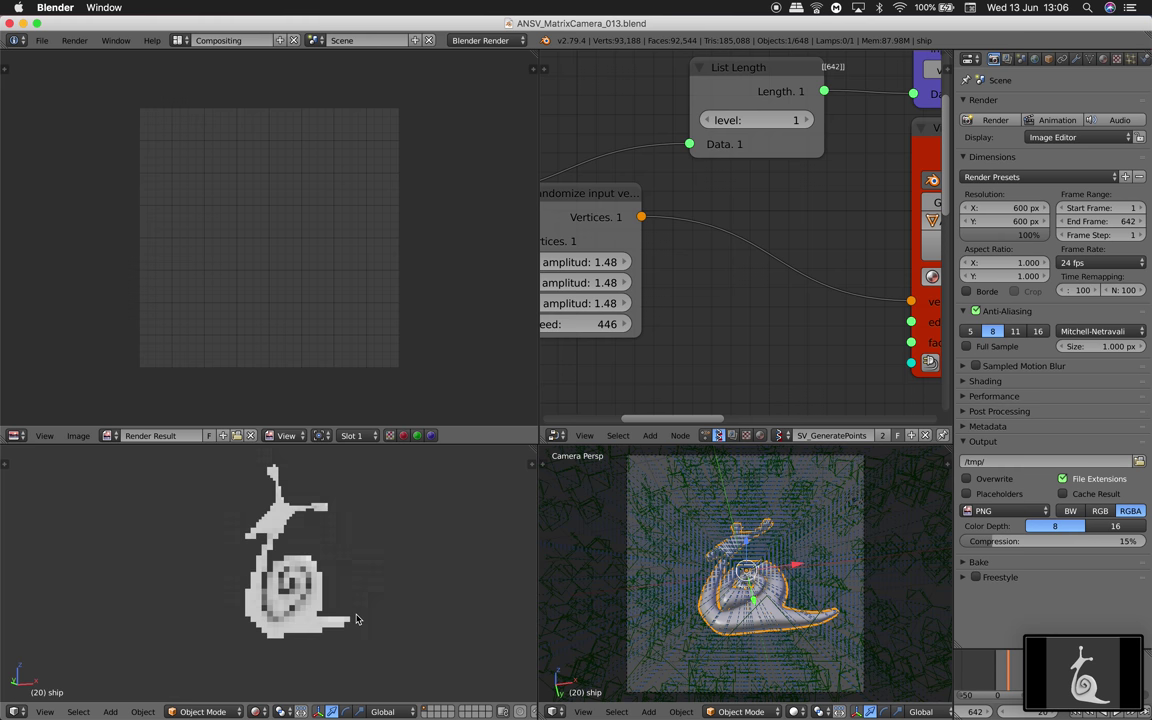
{"action": "scroll", "coordinate": [357, 620], "scroll_direction": "down", "scroll_amount": 1}
{"action": "key", "text": "super+shift+4"}
{"action": "left_click_drag", "start_coordinate": [194, 468], "coordinate": [371, 651]}
{"action": "middle_click_drag", "start_coordinate": [371, 651], "coordinate": [365, 617]}
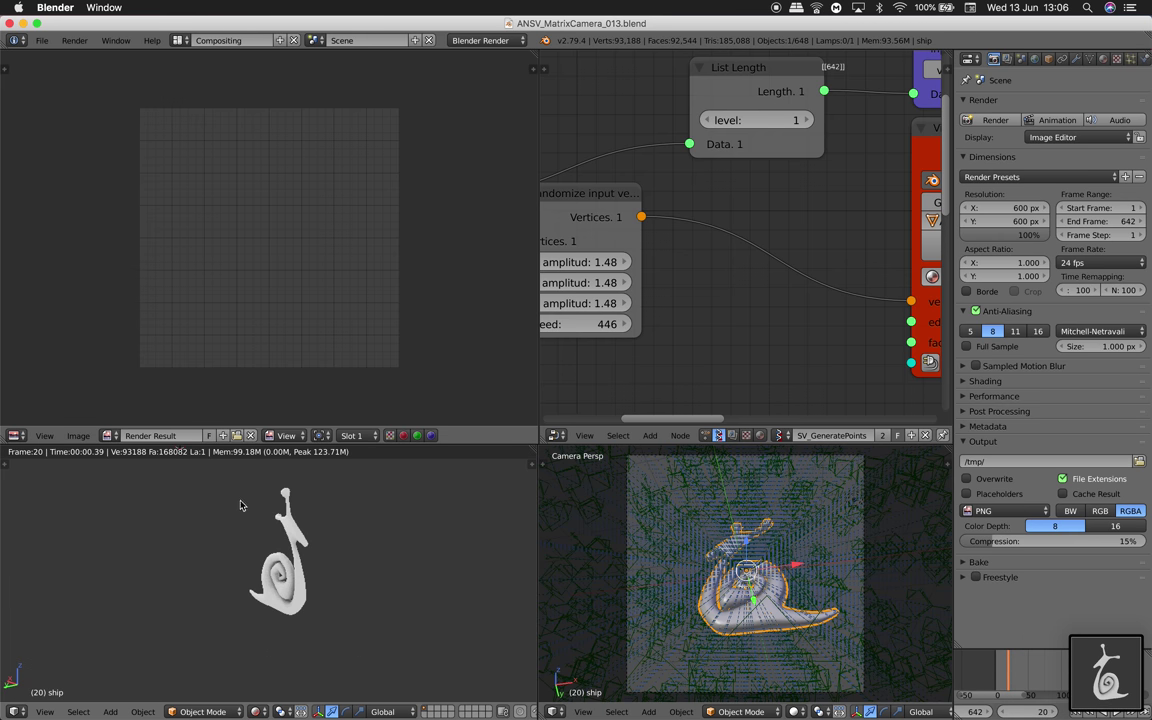
{"action": "left_click_drag", "start_coordinate": [208, 479], "coordinate": [357, 645]}
{"action": "middle_click_drag", "start_coordinate": [391, 627], "coordinate": [300, 610]}
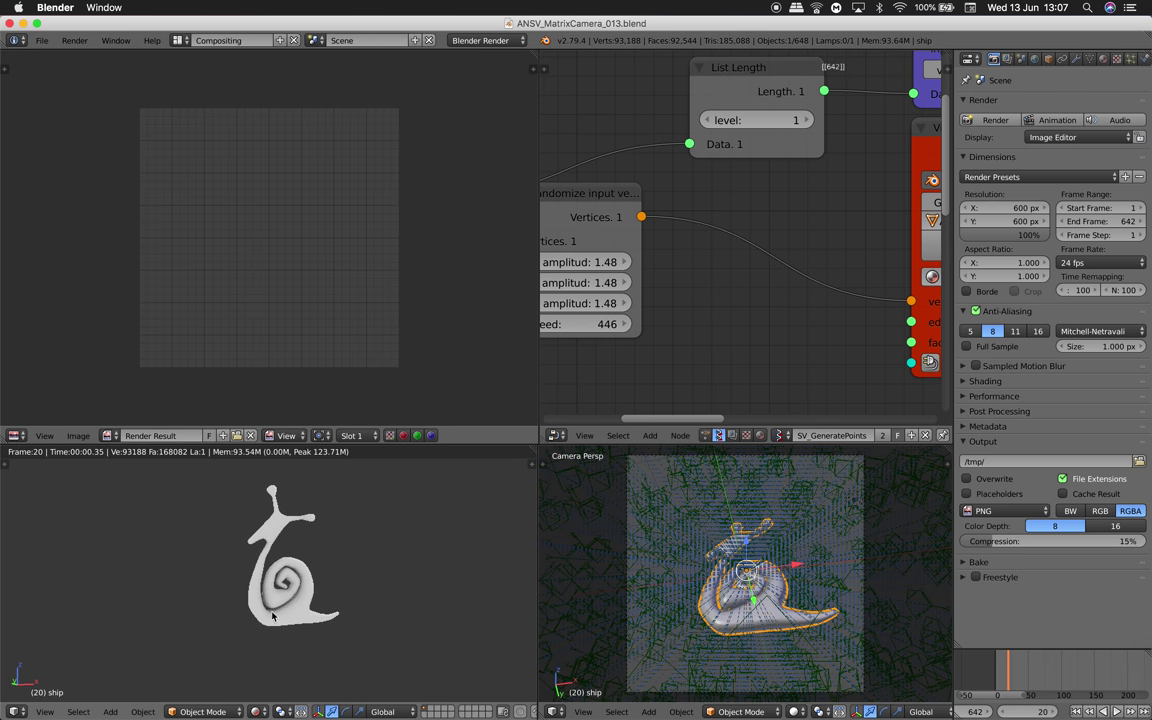
{"action": "left_click", "coordinate": [42, 40]}
{"action": "left_click", "coordinate": [60, 71]}
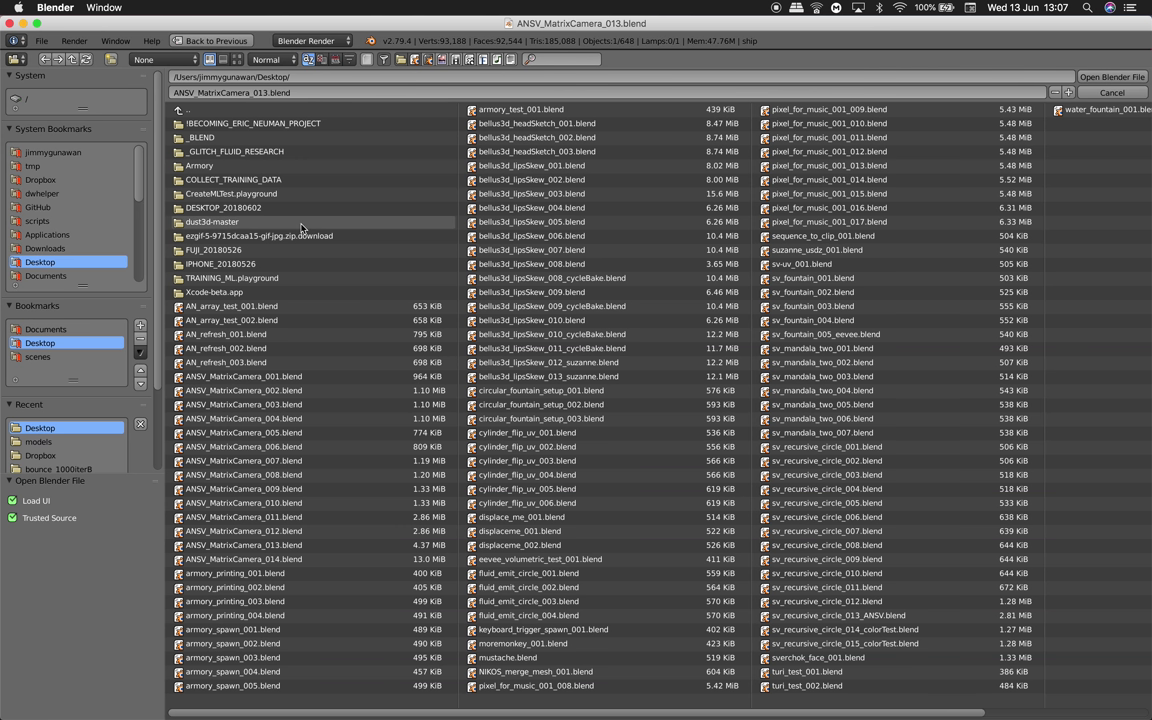
{"action": "left_click", "coordinate": [1093, 93]}
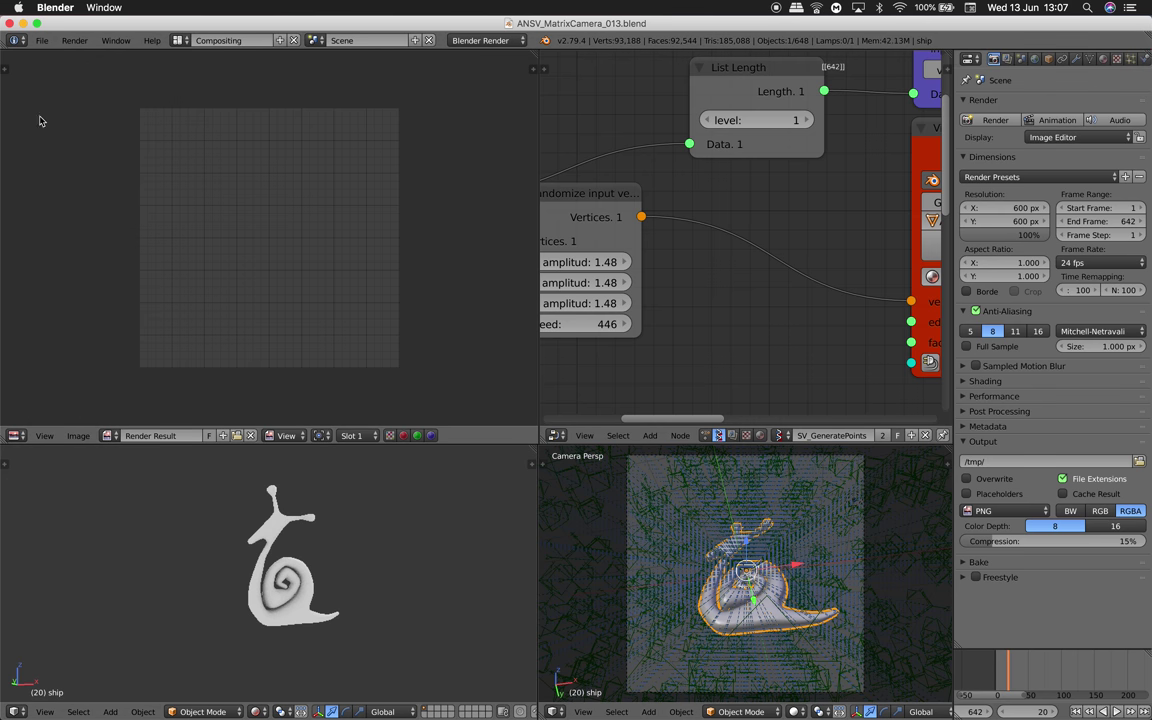
Step: Open the recent file ANSV_MatrixCamera_010.blend and show the teapot in the user perspective view with Rendered shading
{"action": "left_click", "coordinate": [42, 40]}
{"action": "mouse_move", "coordinate": [90, 84]}
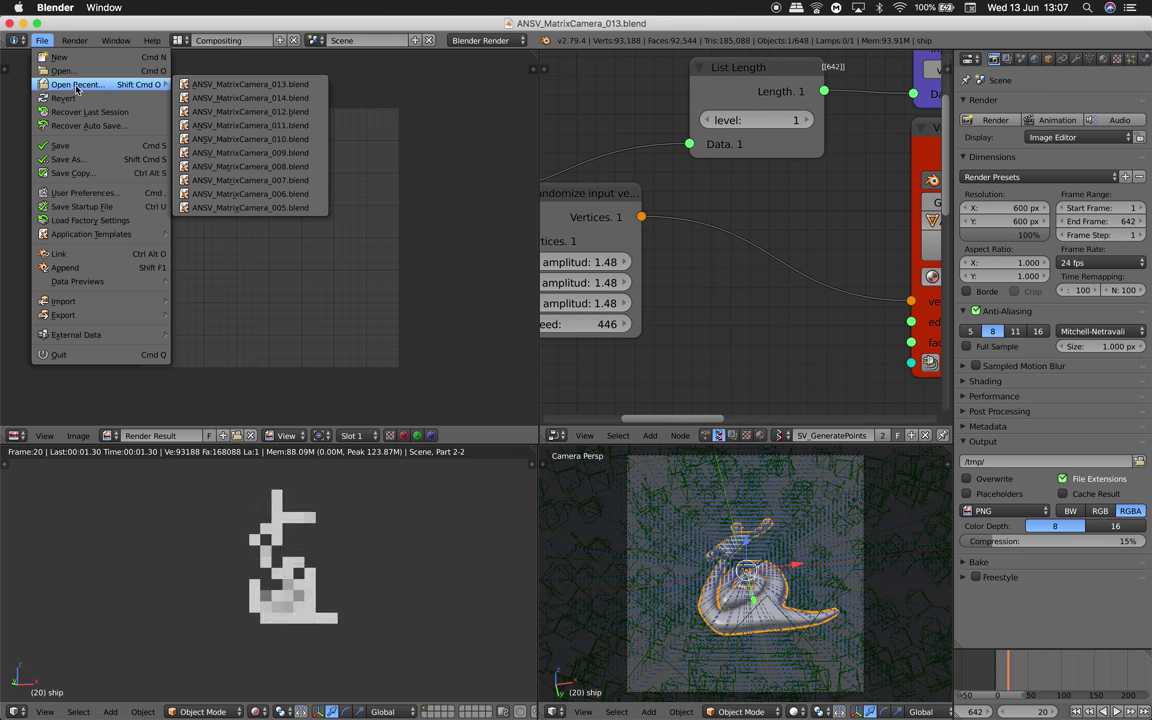
{"action": "left_click", "coordinate": [240, 139]}
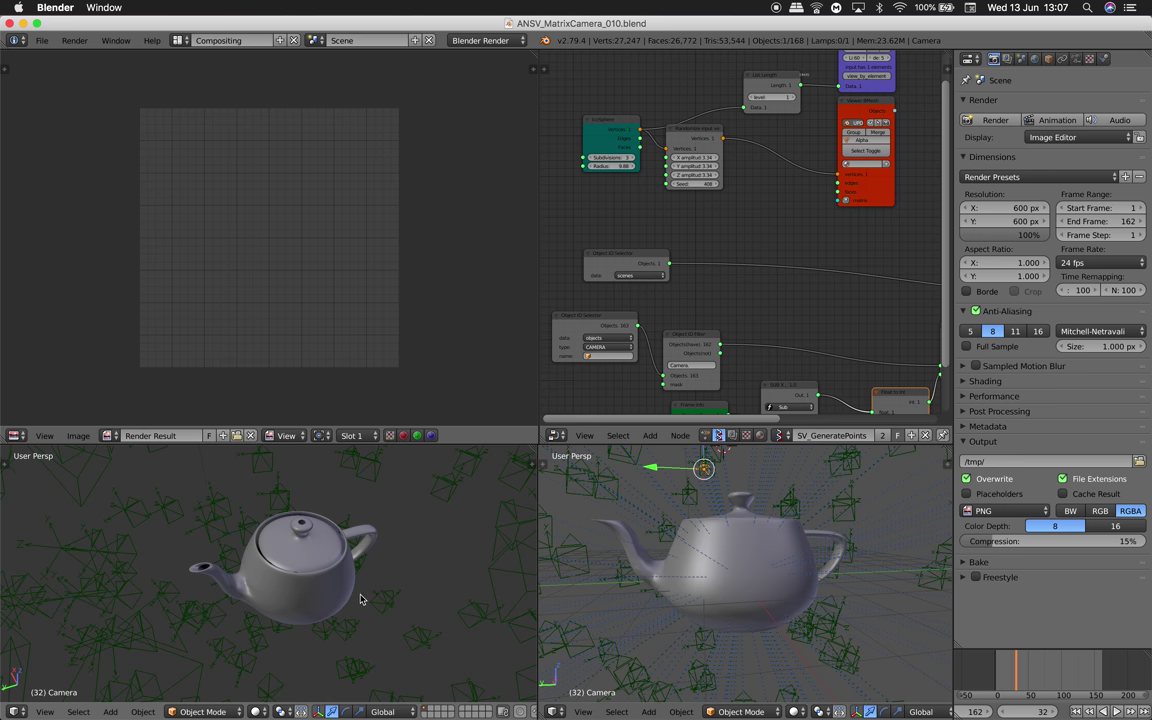
{"action": "mouse_move", "coordinate": [313, 611]}
{"action": "middle_mouse_down"}
{"action": "mouse_move", "coordinate": [296, 586]}
{"action": "mouse_move", "coordinate": [216, 630]}
{"action": "middle_mouse_up"}
{"action": "left_click", "coordinate": [256, 711]}
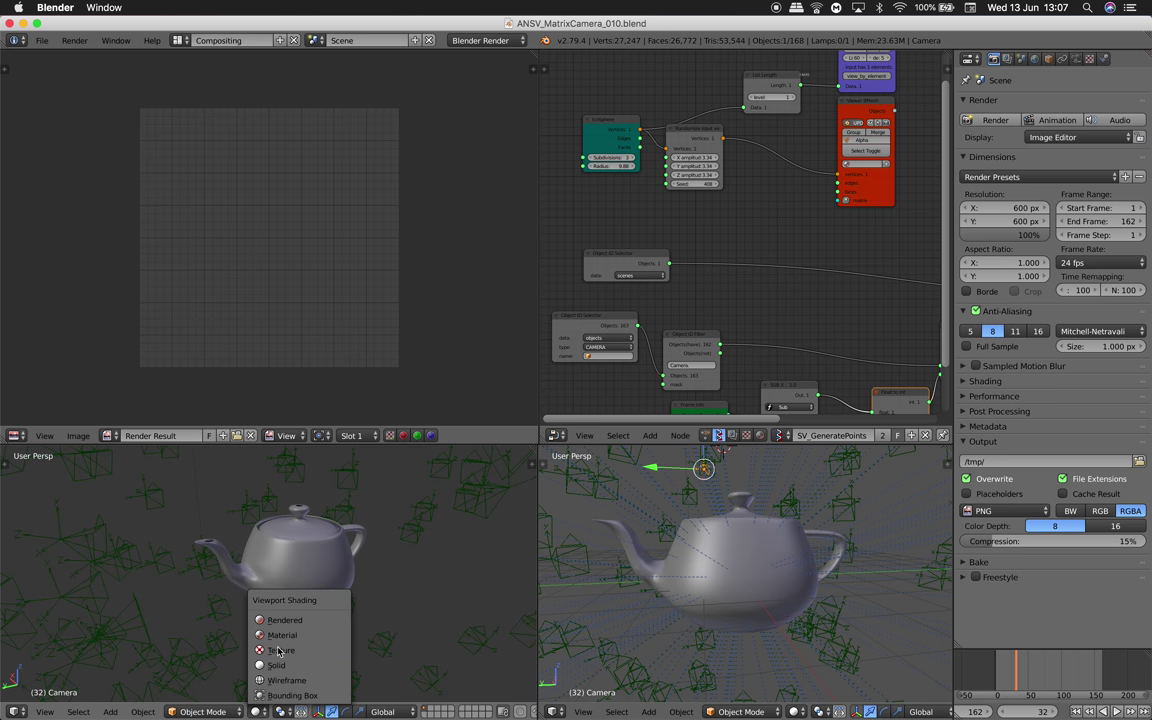
{"action": "left_click", "coordinate": [280, 624]}
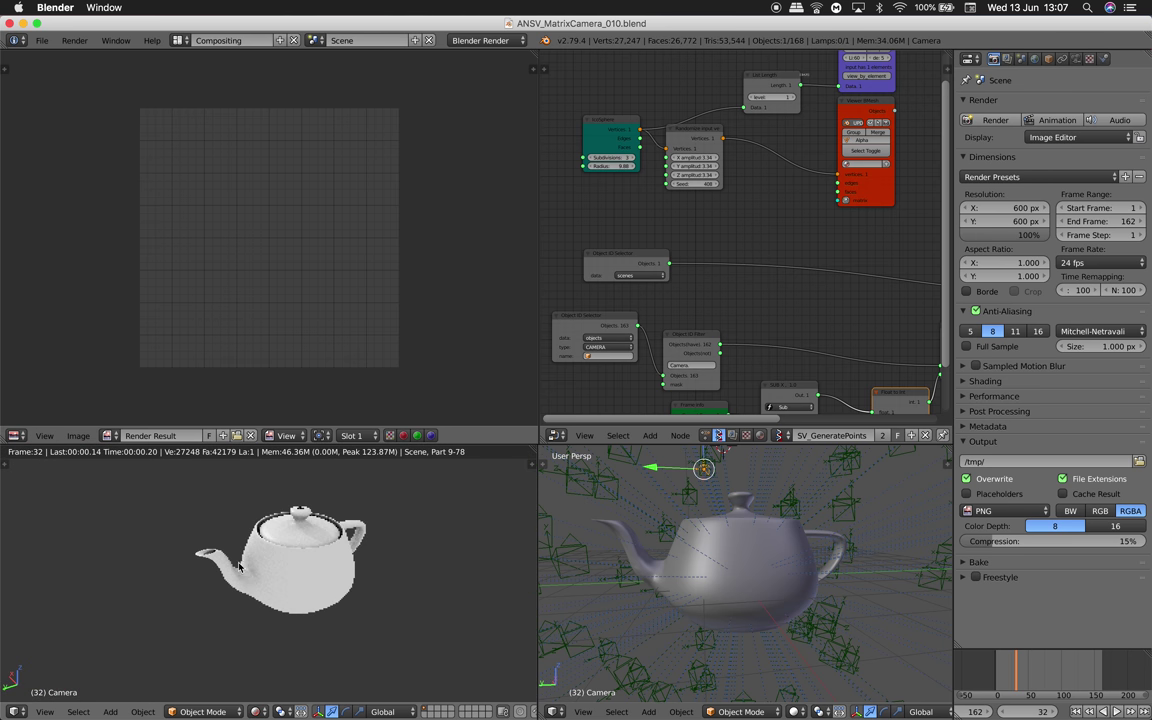
Step: Capture three area screenshots of the rendered teapot, each from a different viewing angle
{"action": "key", "text": "super+shift+4"}
{"action": "left_click_drag", "start_coordinate": [165, 487], "coordinate": [380, 610]}
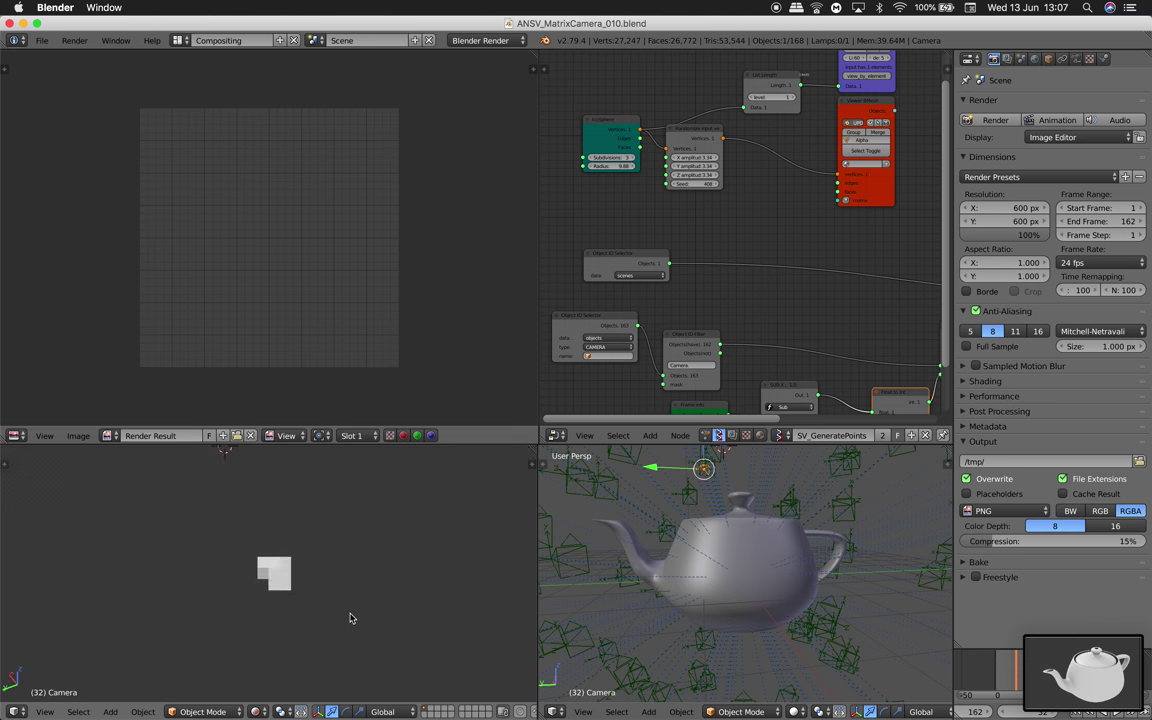
{"action": "key", "text": "super+shift+4"}
{"action": "left_click_drag", "start_coordinate": [188, 506], "coordinate": [371, 629]}
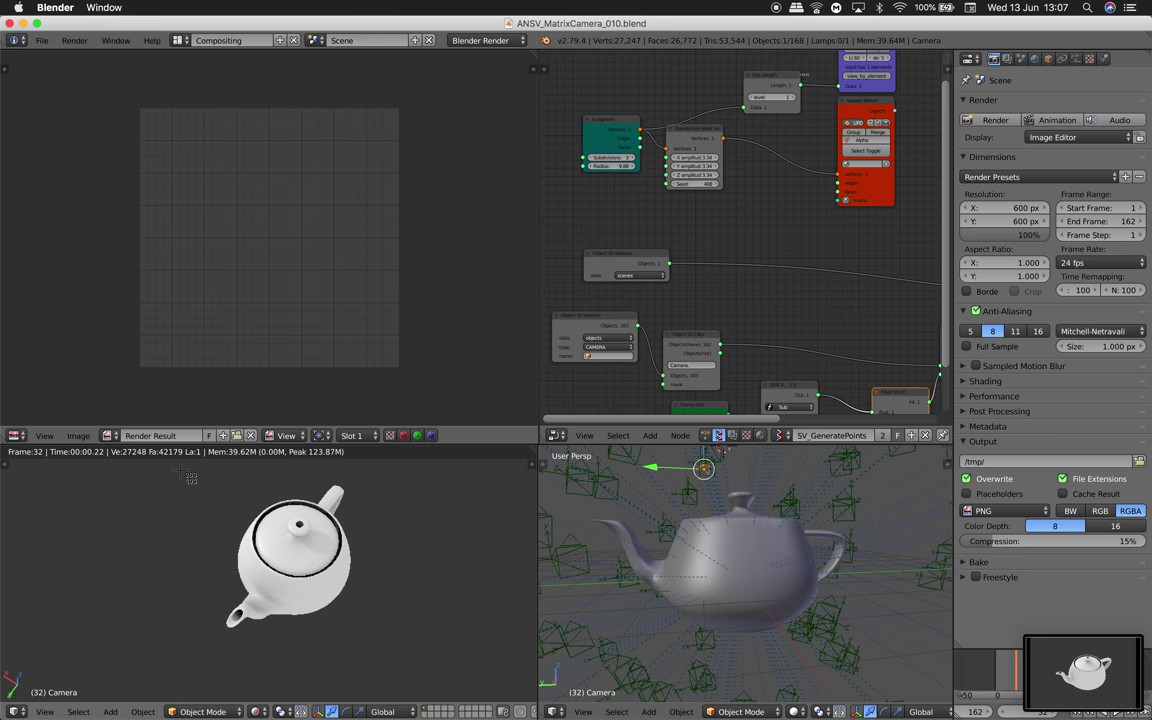
{"action": "left_click_drag", "start_coordinate": [180, 471], "coordinate": [410, 644]}
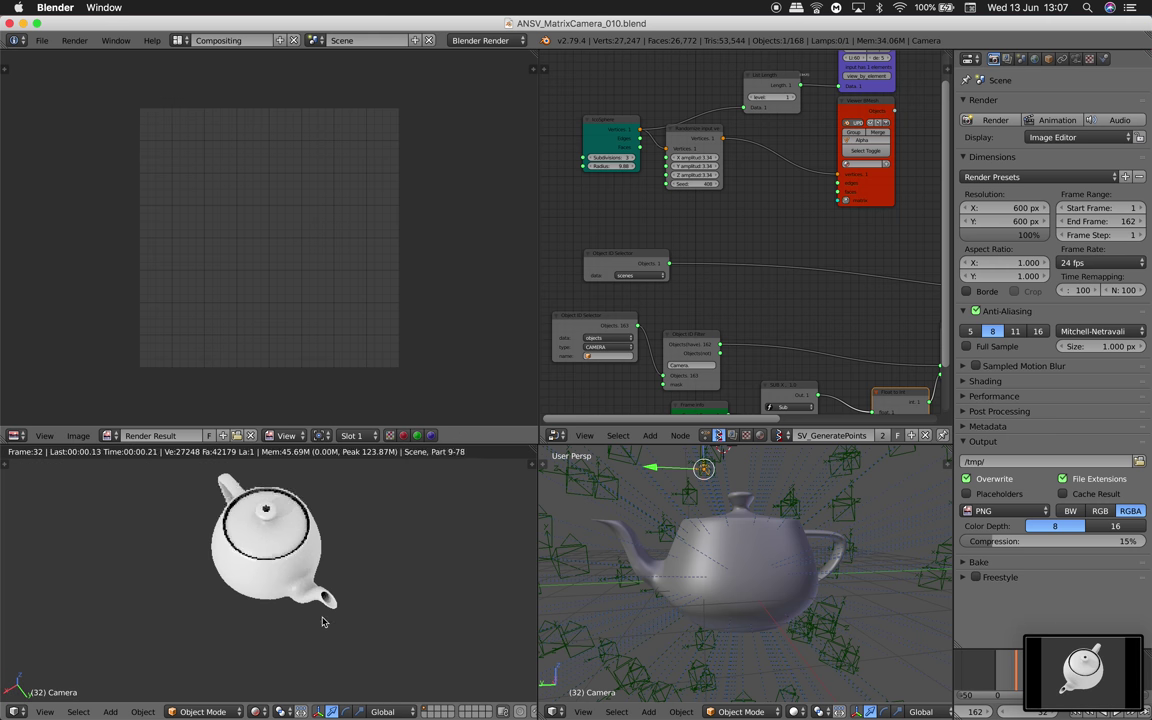
Step: Return the user perspective view to Solid shading and delete the teapot
{"action": "left_click", "coordinate": [259, 712]}
{"action": "left_click", "coordinate": [286, 663]}
{"action": "right_click", "coordinate": [285, 560]}
{"action": "key", "text": "Delete"}
Step: Add a torus mesh as a donut and clear its location so it sits at the world origin
{"action": "key", "text": "shift+a"}
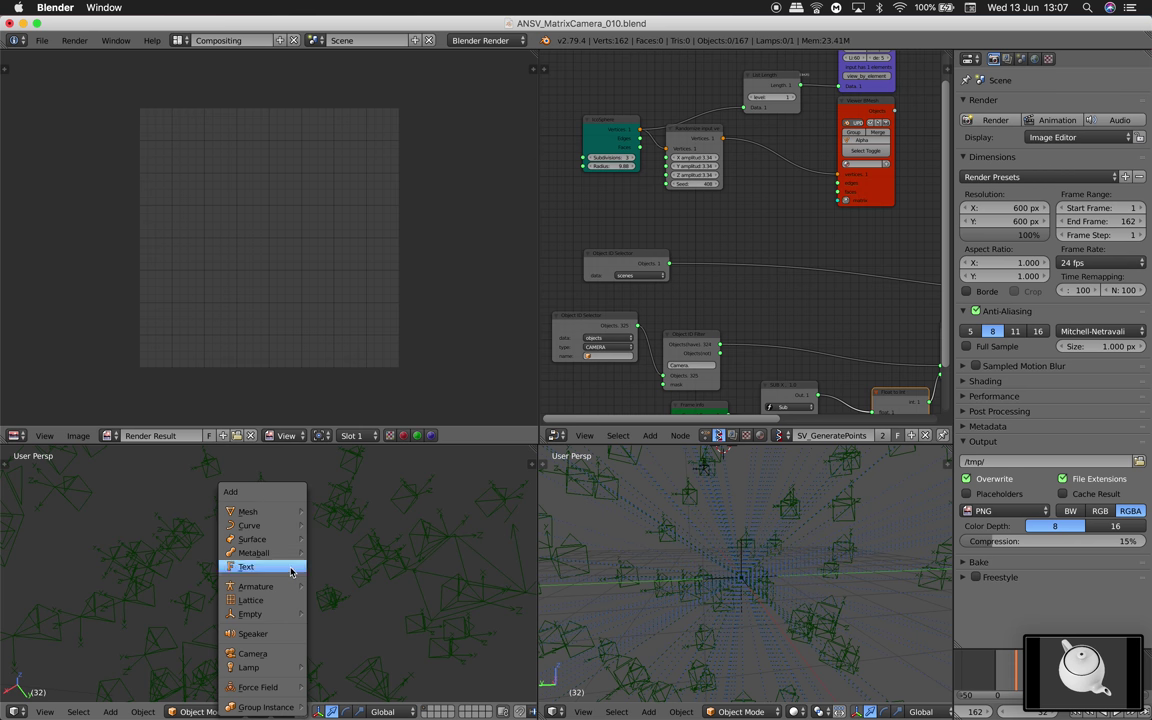
{"action": "mouse_move", "coordinate": [284, 513]}
{"action": "left_click", "coordinate": [362, 607]}
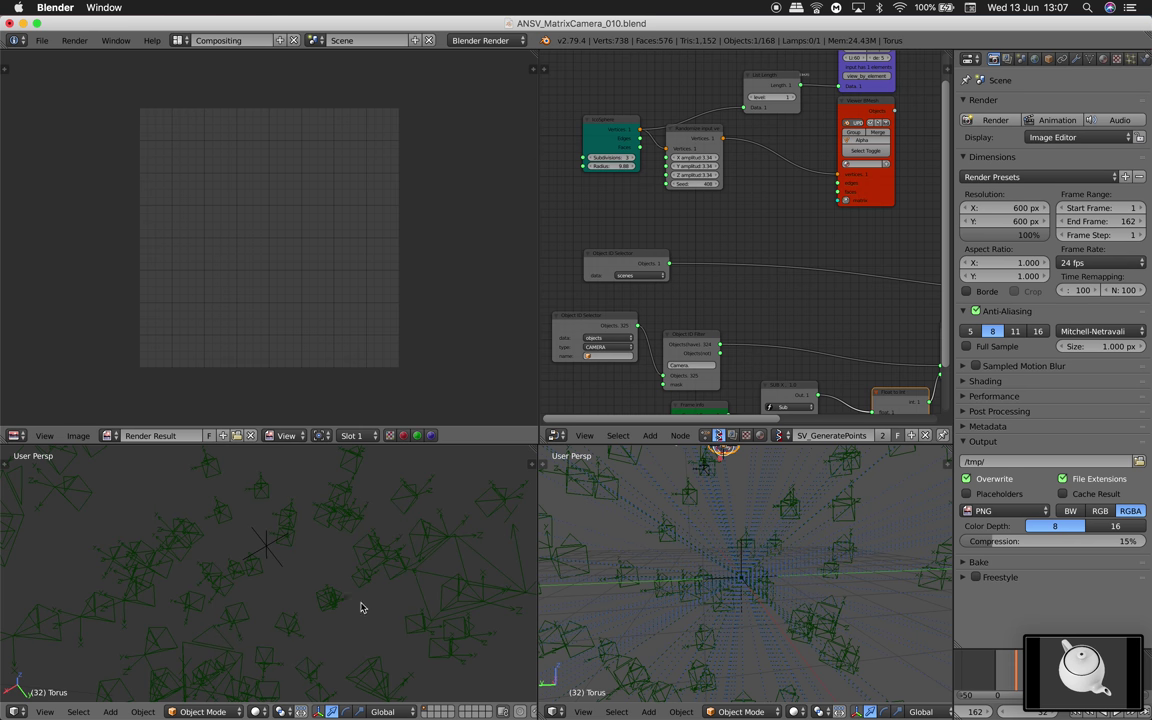
{"action": "key", "text": "alt+g"}
{"action": "scroll", "coordinate": [350, 610], "scroll_direction": "up", "scroll_amount": 4}
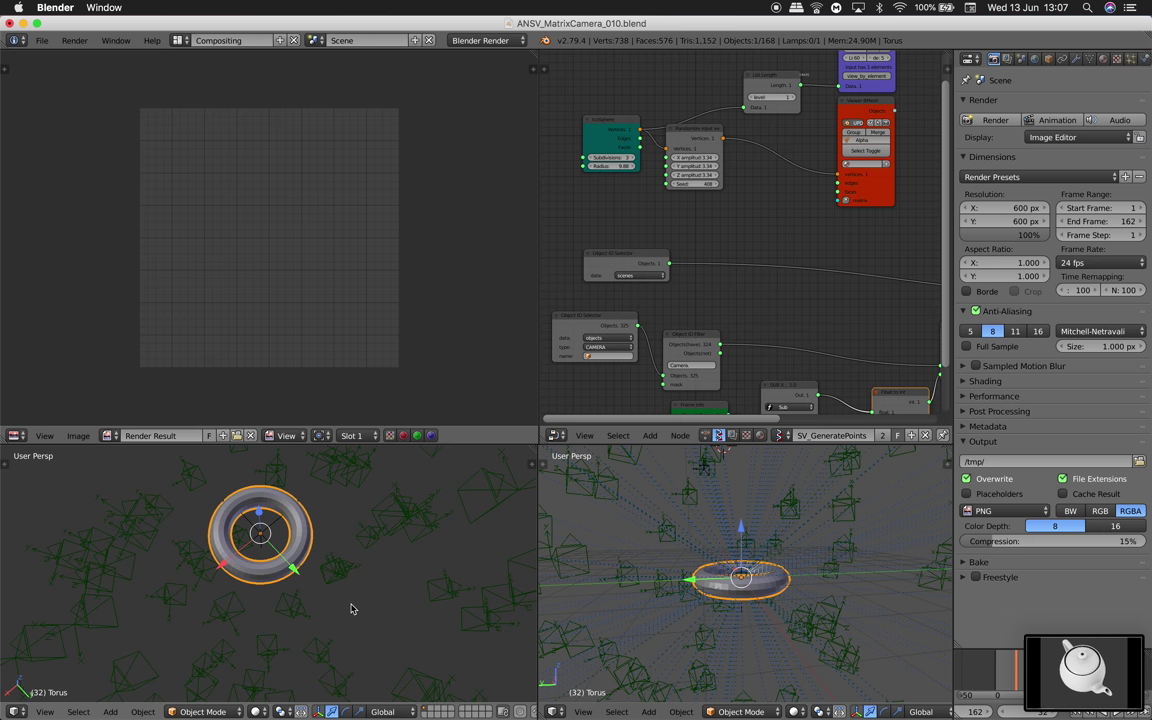
{"action": "middle_click_drag", "start_coordinate": [352, 607], "coordinate": [360, 594]}
Step: Smooth the torus and show it in the user perspective view with Rendered shading
{"action": "key", "text": "space"}
{"action": "type", "text": "smoo"}
{"action": "key", "text": "Return"}
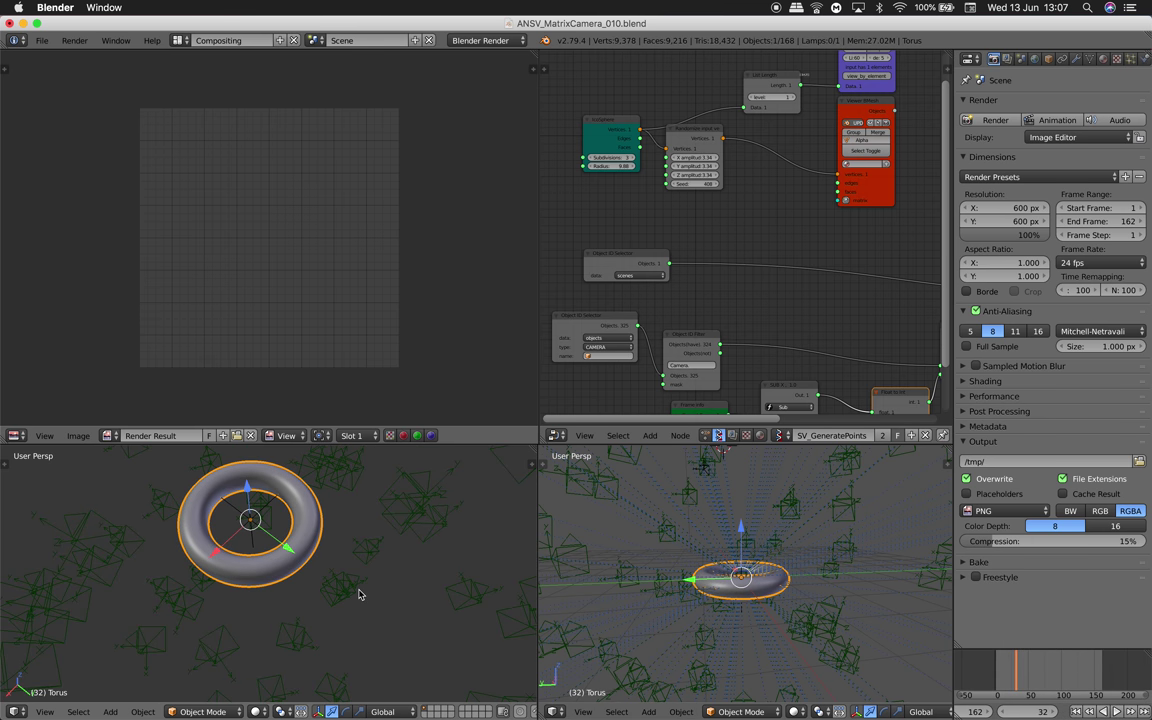
{"action": "scroll", "coordinate": [337, 590], "scroll_direction": "down", "scroll_amount": 1}
{"action": "middle_click_drag", "start_coordinate": [338, 594], "coordinate": [341, 611], "text": "shift"}
{"action": "left_click", "coordinate": [257, 711]}
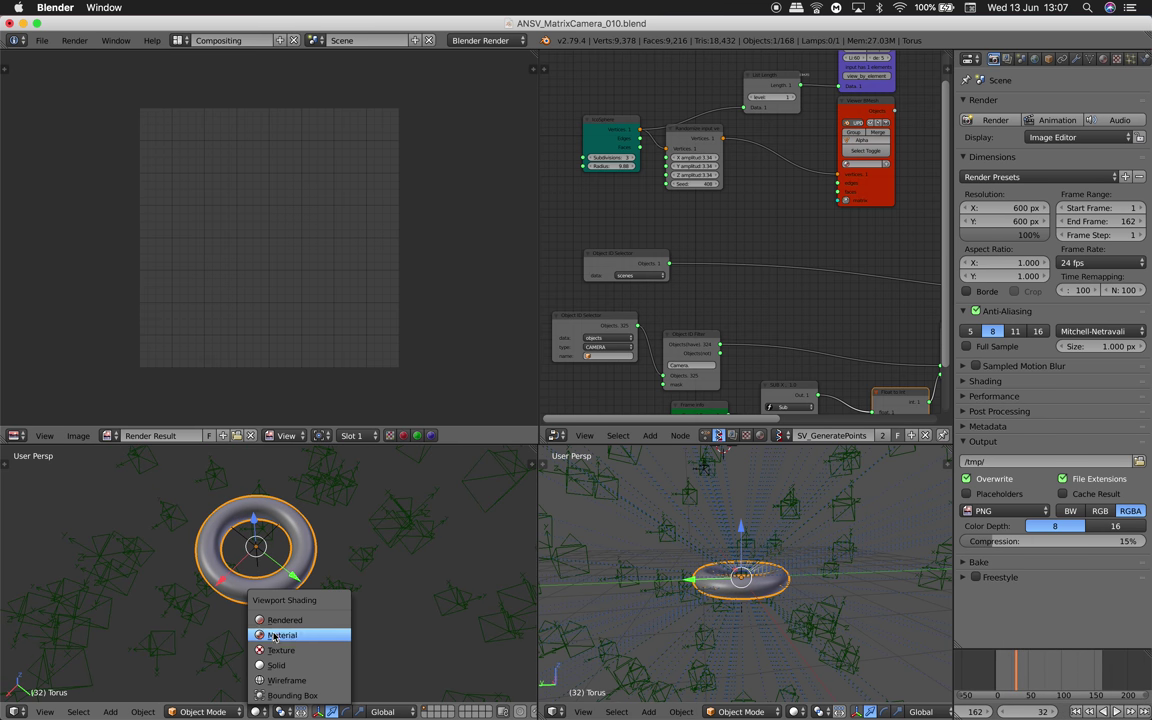
{"action": "left_click", "coordinate": [277, 620]}
Step: Capture three area screenshots of the rendered torus, each from a different viewing angle
{"action": "key", "text": "shift+super+4"}
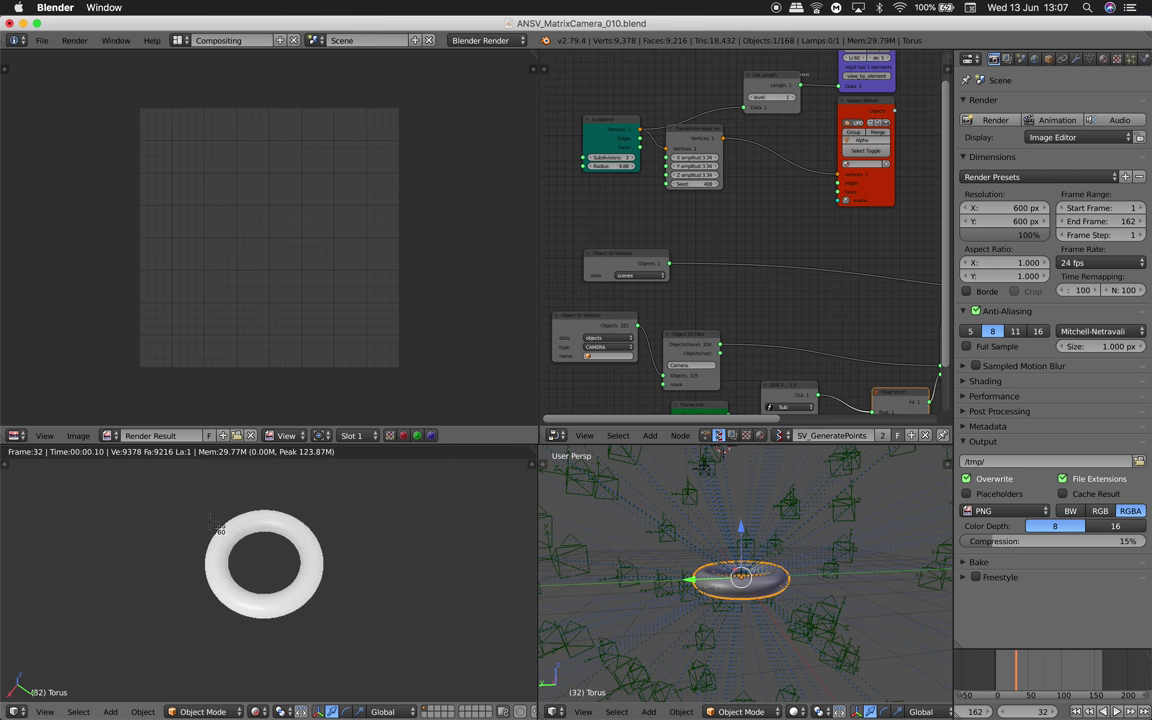
{"action": "left_click_drag", "start_coordinate": [160, 488], "coordinate": [375, 642]}
{"action": "middle_click_drag", "start_coordinate": [378, 645], "coordinate": [340, 567]}
{"action": "key", "text": "shift+super+4"}
{"action": "left_click_drag", "start_coordinate": [201, 520], "coordinate": [375, 611]}
{"action": "middle_click_drag", "start_coordinate": [375, 611], "coordinate": [323, 594]}
{"action": "key", "text": "shift+super+4"}
{"action": "left_click_drag", "start_coordinate": [139, 467], "coordinate": [355, 625]}
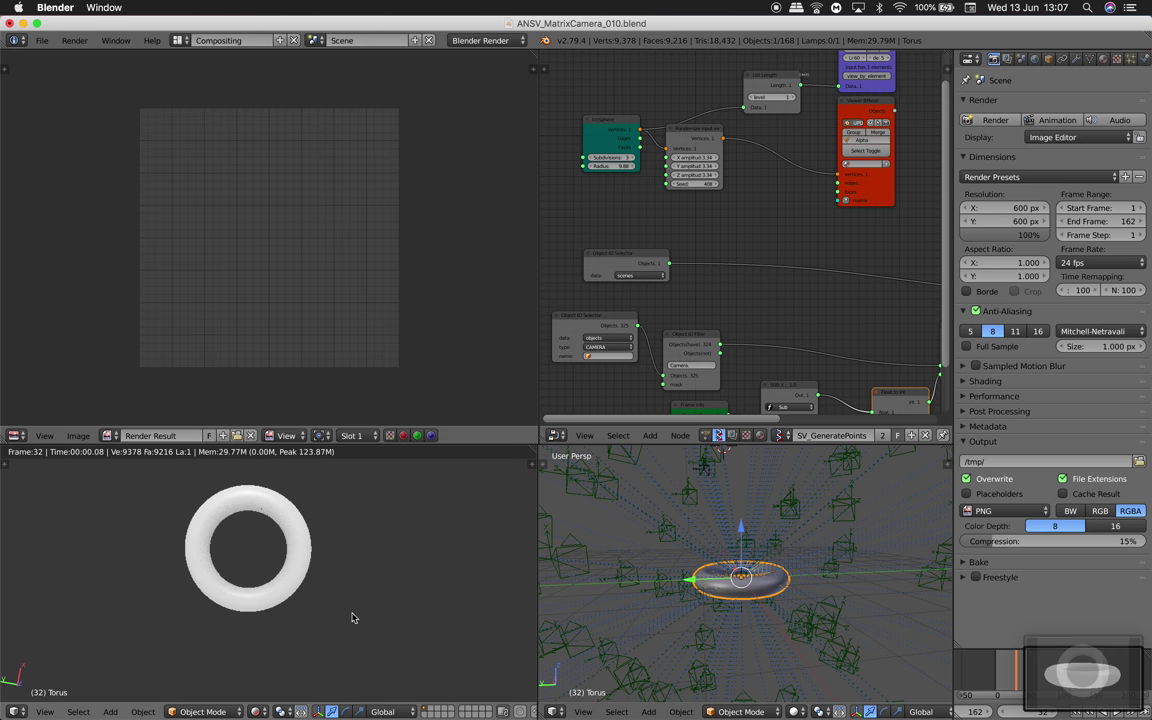
Step: Return the user perspective view of the torus to Solid shading and minimize the Blender window
{"action": "key", "text": "z"}
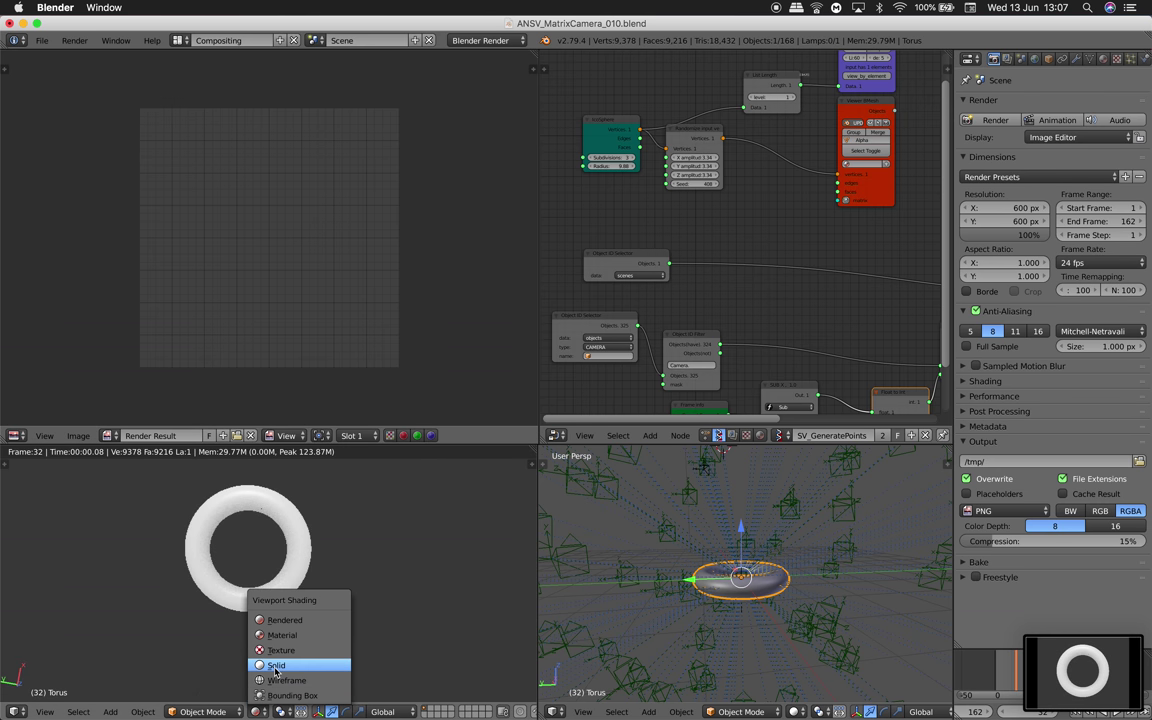
{"action": "left_click", "coordinate": [266, 606]}
{"action": "left_click", "coordinate": [23, 23]}
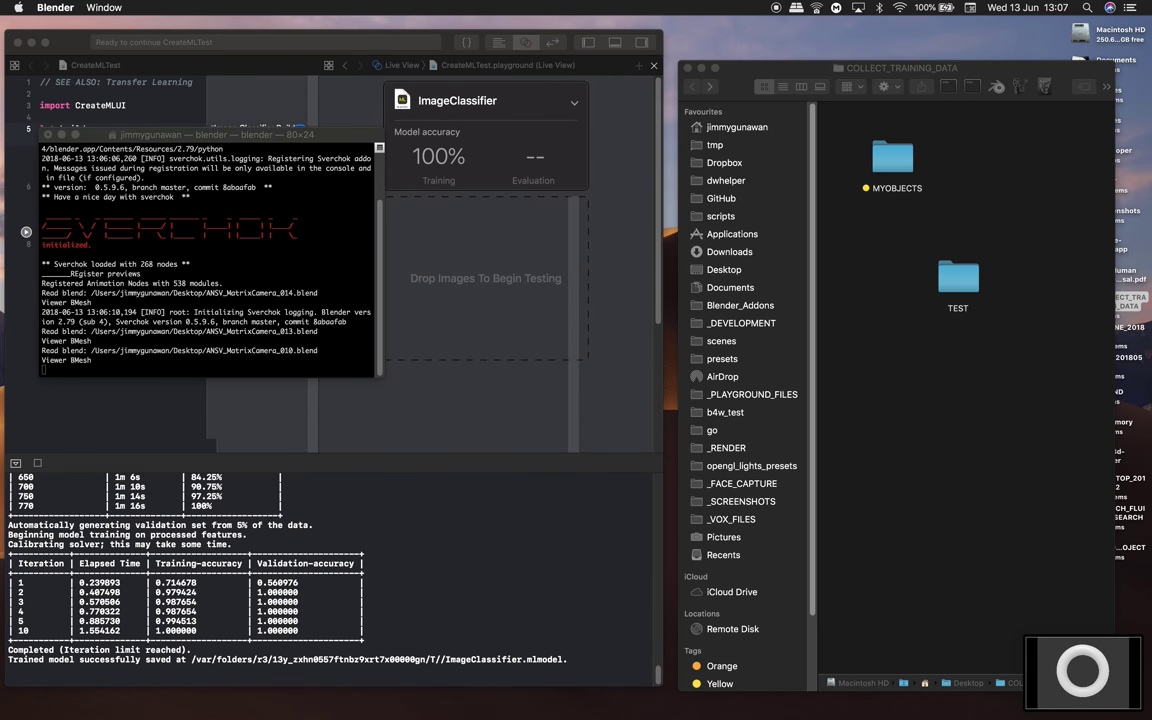
Step: In Finder, create a new folder named TEST2 inside COLLECT_TRAINING_DATA
{"action": "left_click_drag", "start_coordinate": [952, 70], "coordinate": [659, 90]}
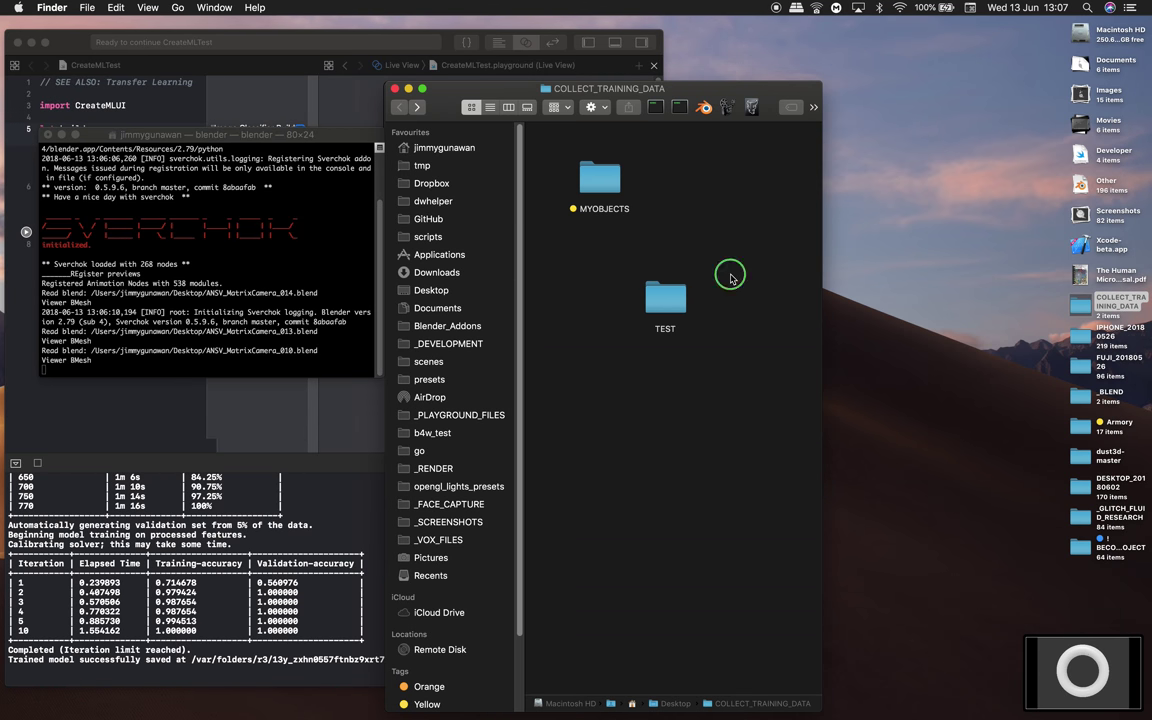
{"action": "right_click", "coordinate": [733, 274]}
{"action": "left_click", "coordinate": [769, 280]}
{"action": "type", "text": "TEST2"}
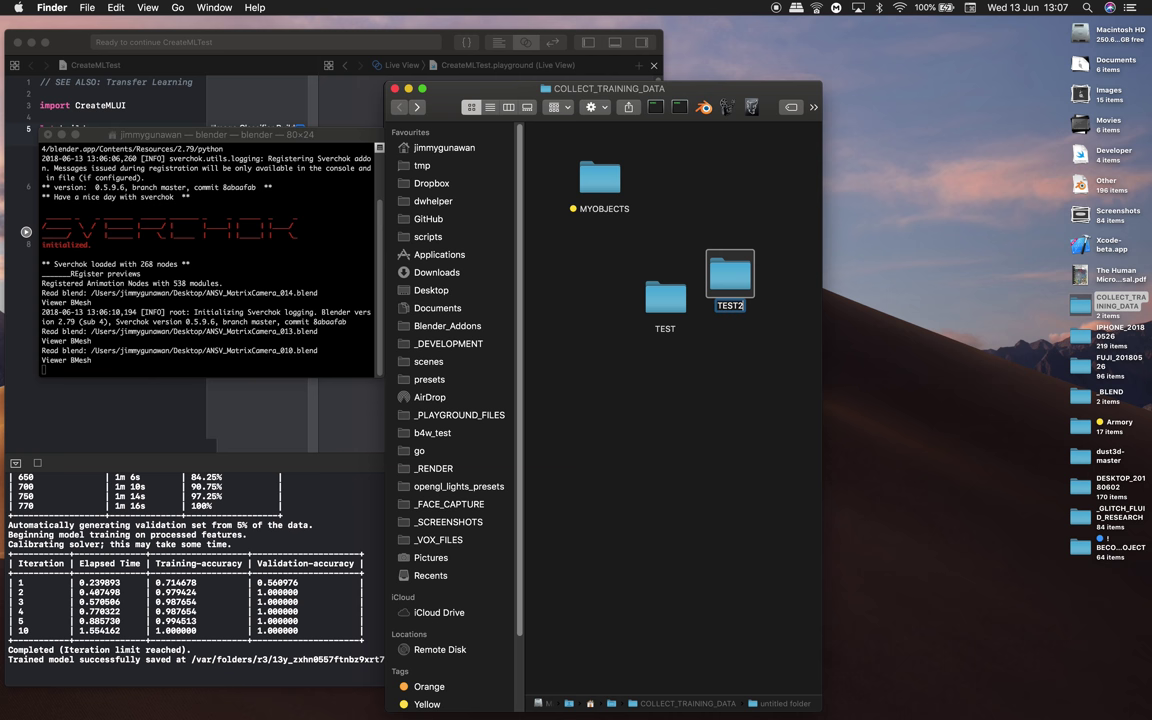
{"action": "key", "text": "Return"}
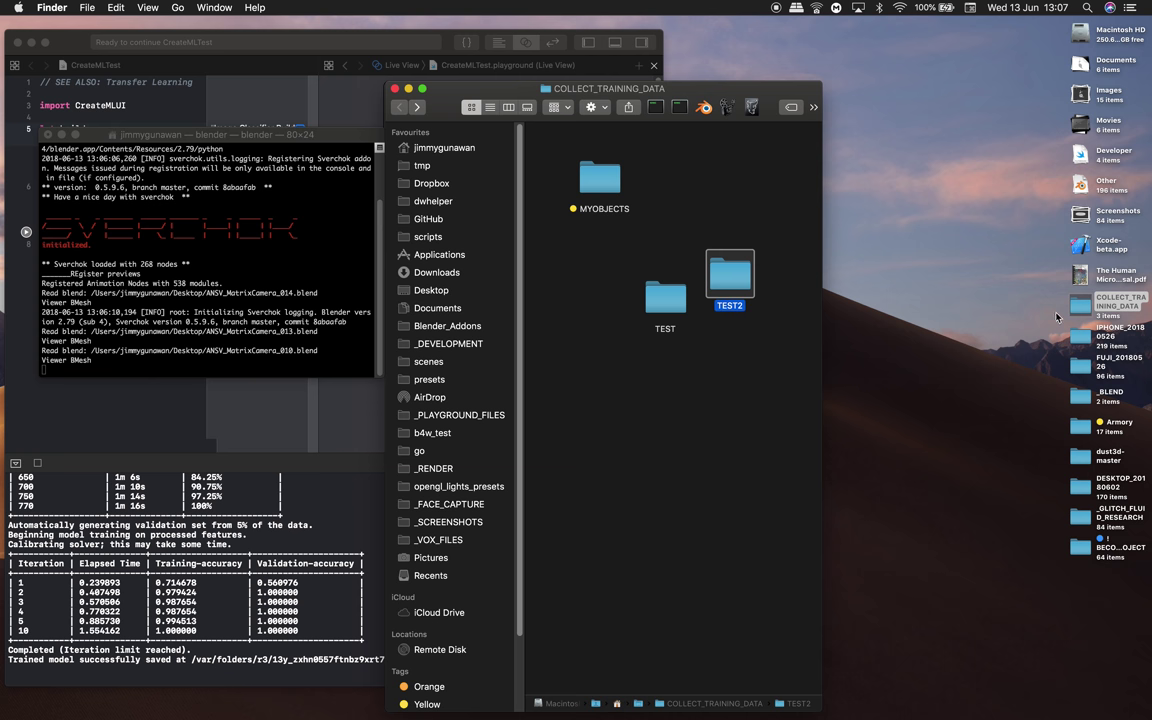
Step: Expand the desktop's Screenshots stack, move the new monkey, snail, teapot and donut screenshots into TEST2, and open that folder
{"action": "left_click", "coordinate": [1094, 345]}
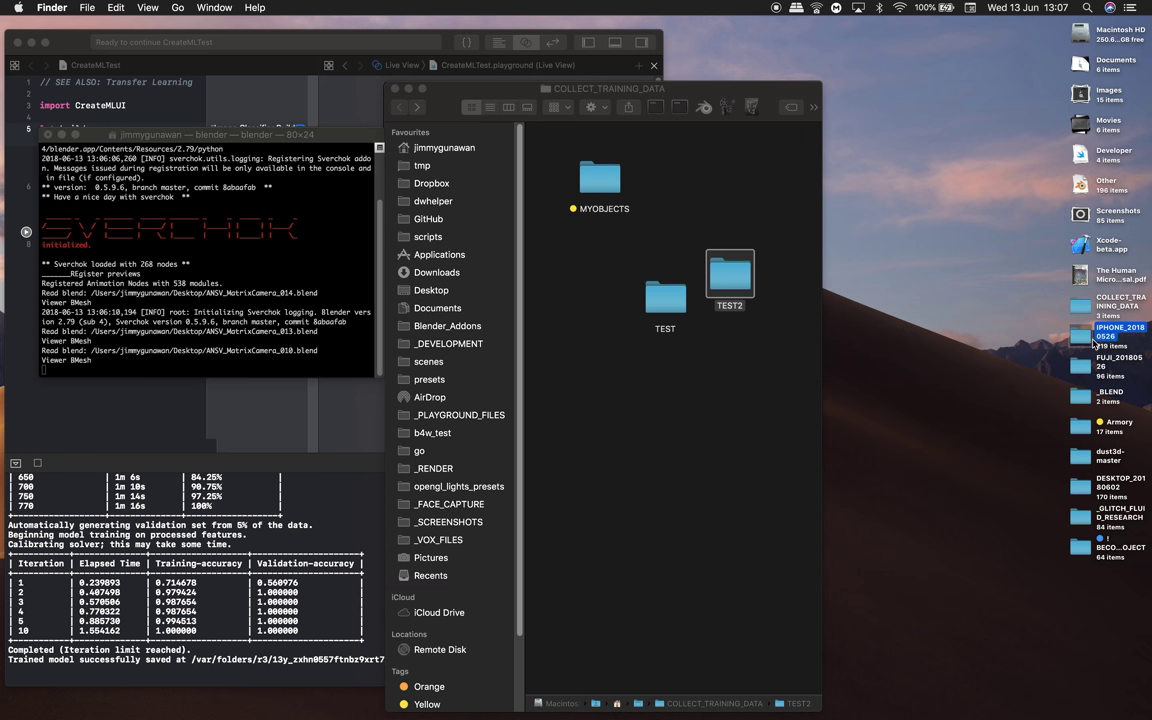
{"action": "left_click", "coordinate": [1082, 312]}
{"action": "left_click", "coordinate": [1082, 218]}
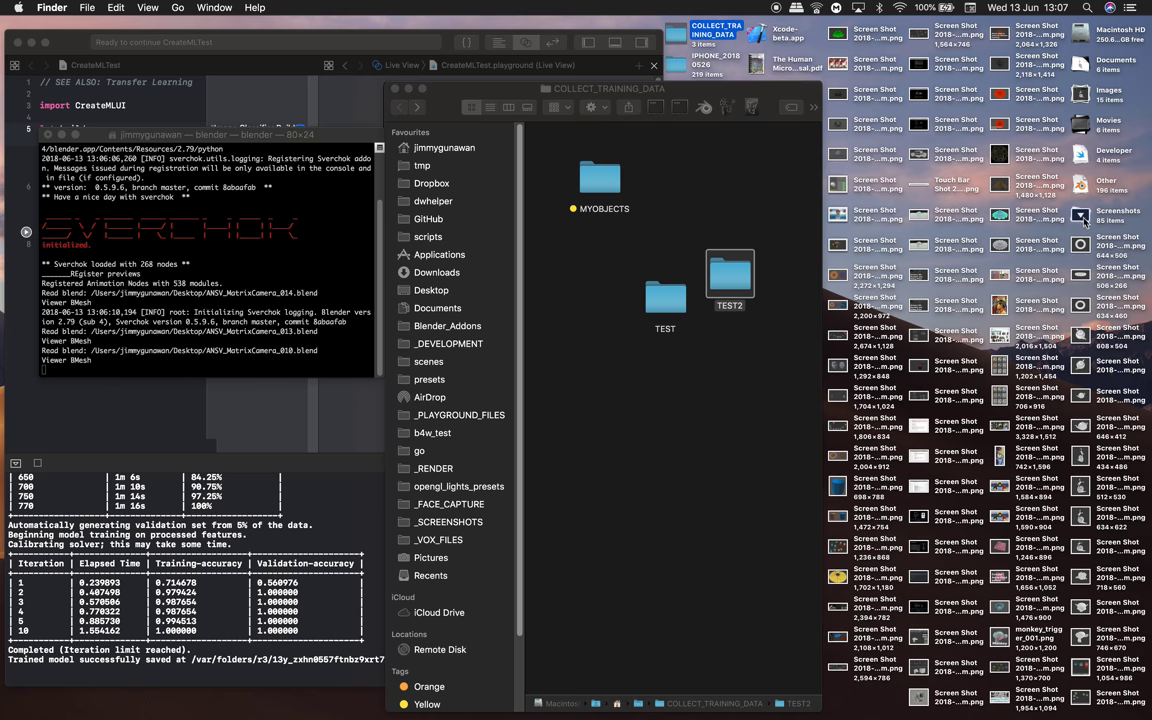
{"action": "left_click", "coordinate": [1083, 247]}
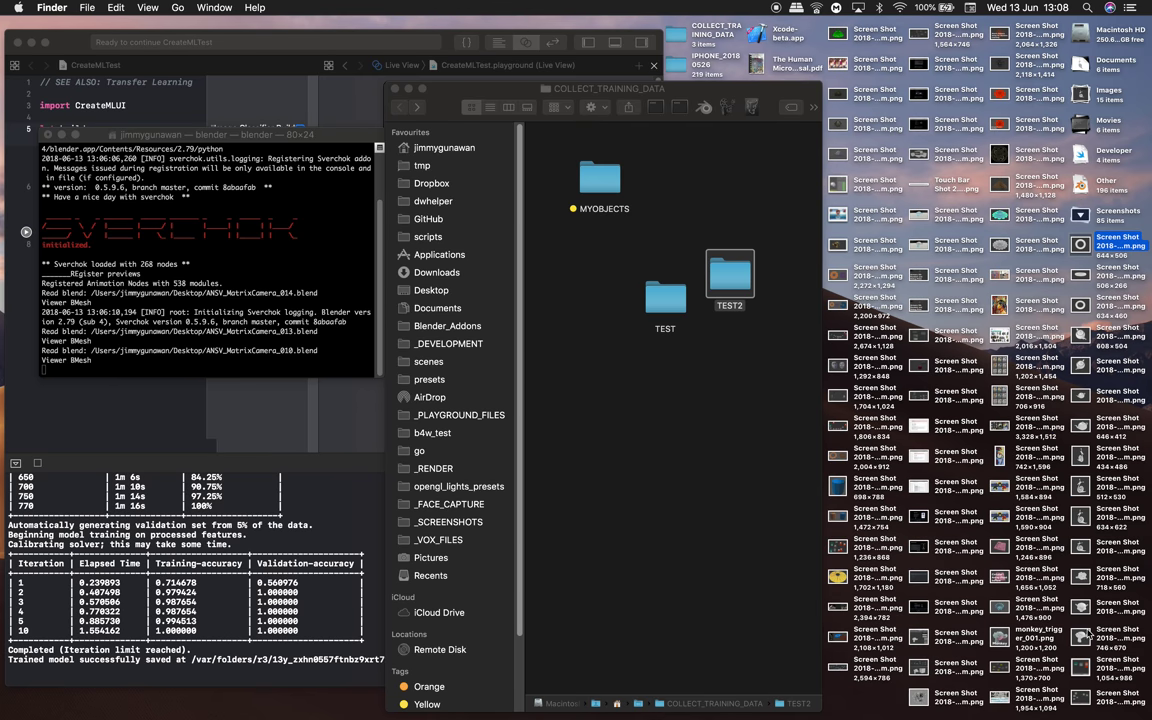
{"action": "left_click_drag", "start_coordinate": [1100, 678], "coordinate": [733, 285]}
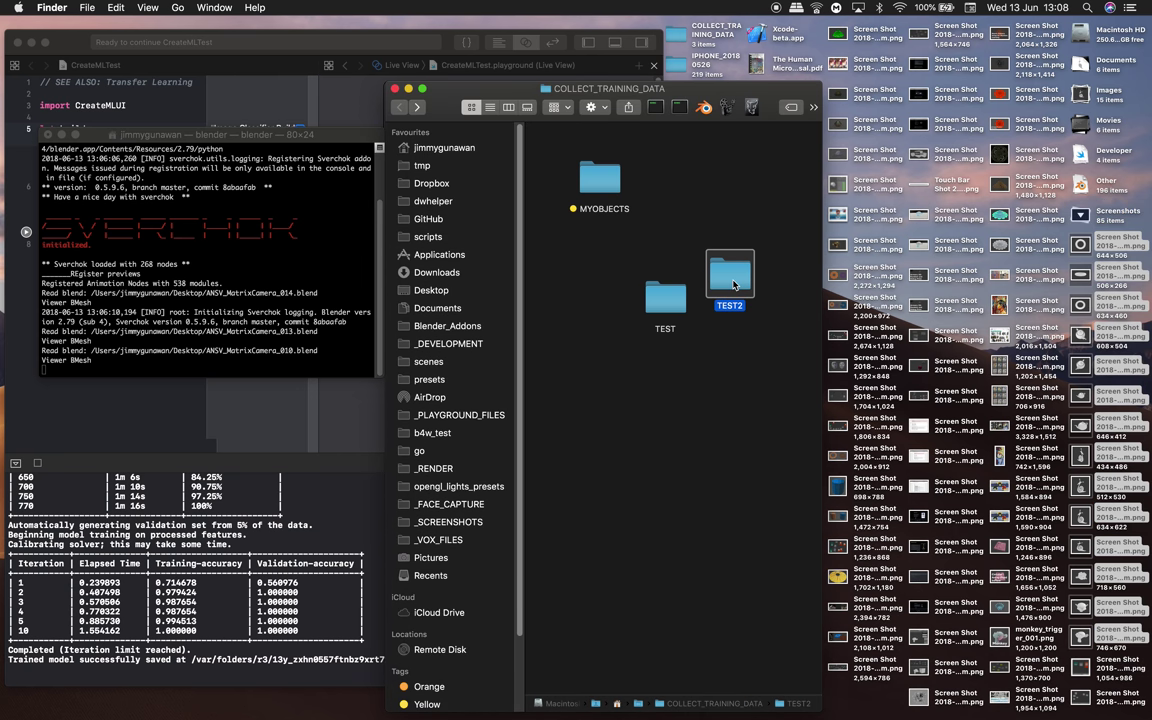
{"action": "double_click", "coordinate": [733, 285]}
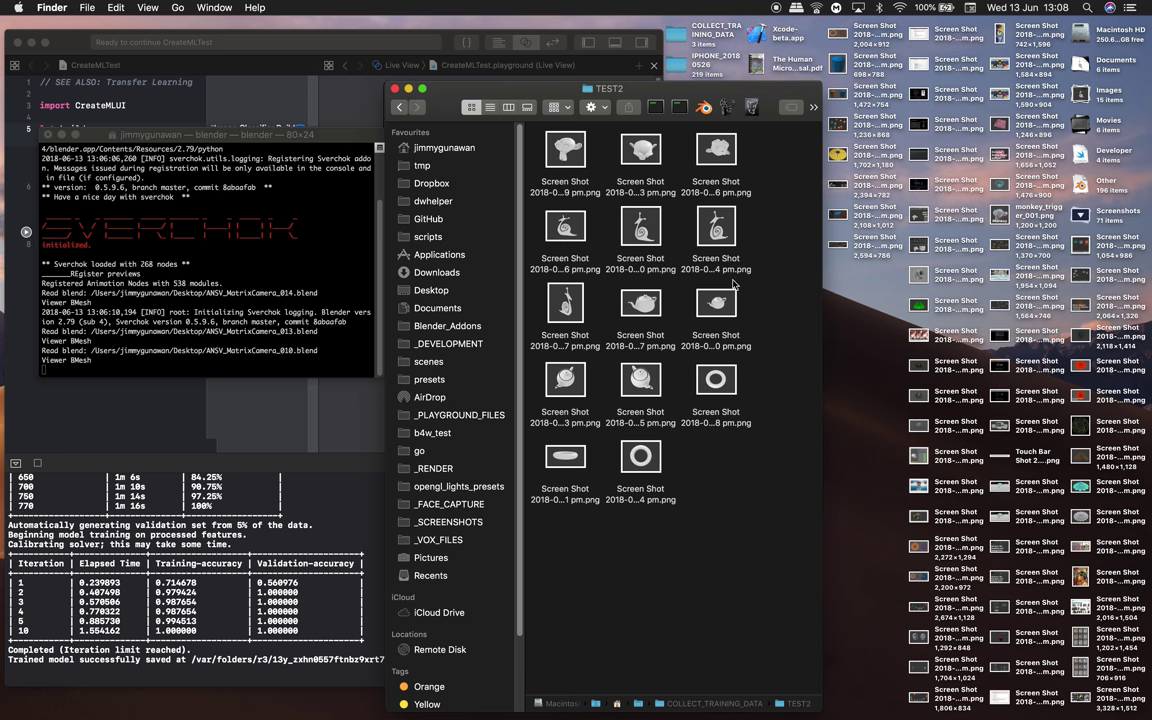
Step: Go back to COLLECT_TRAINING_DATA and load the TEST2 folder into the ImageClassifier's testing area
{"action": "left_click_drag", "start_coordinate": [563, 93], "coordinate": [875, 109]}
{"action": "left_click", "coordinate": [713, 123]}
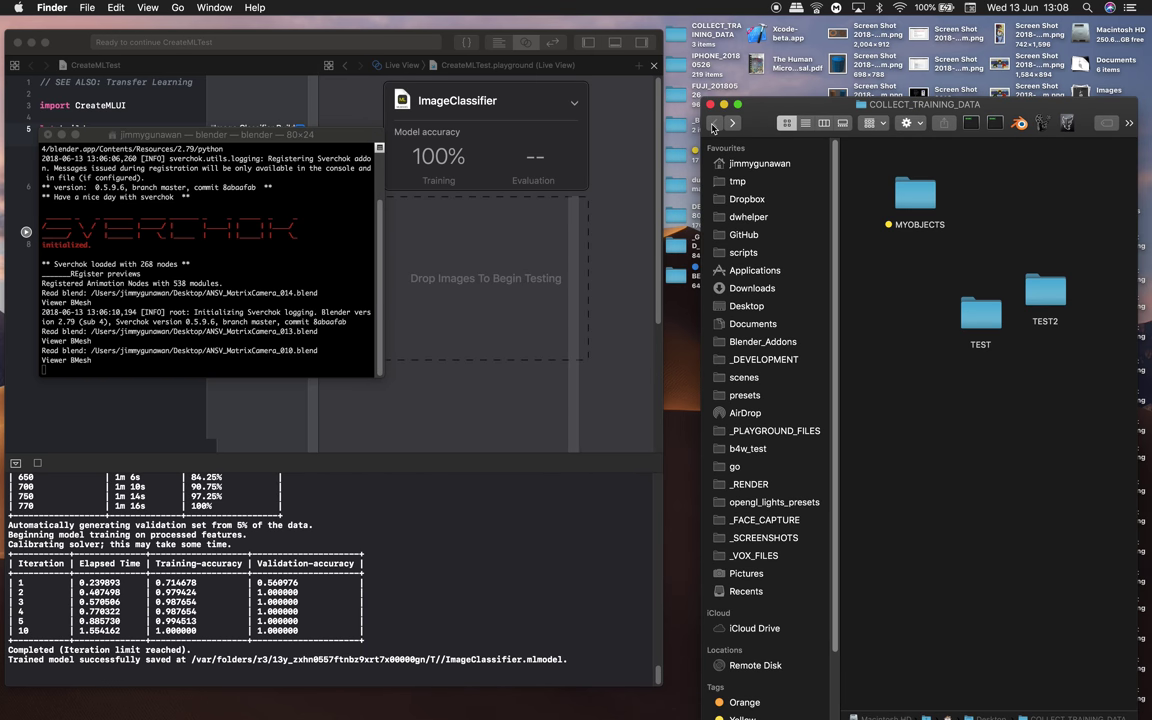
{"action": "left_click", "coordinate": [1052, 305]}
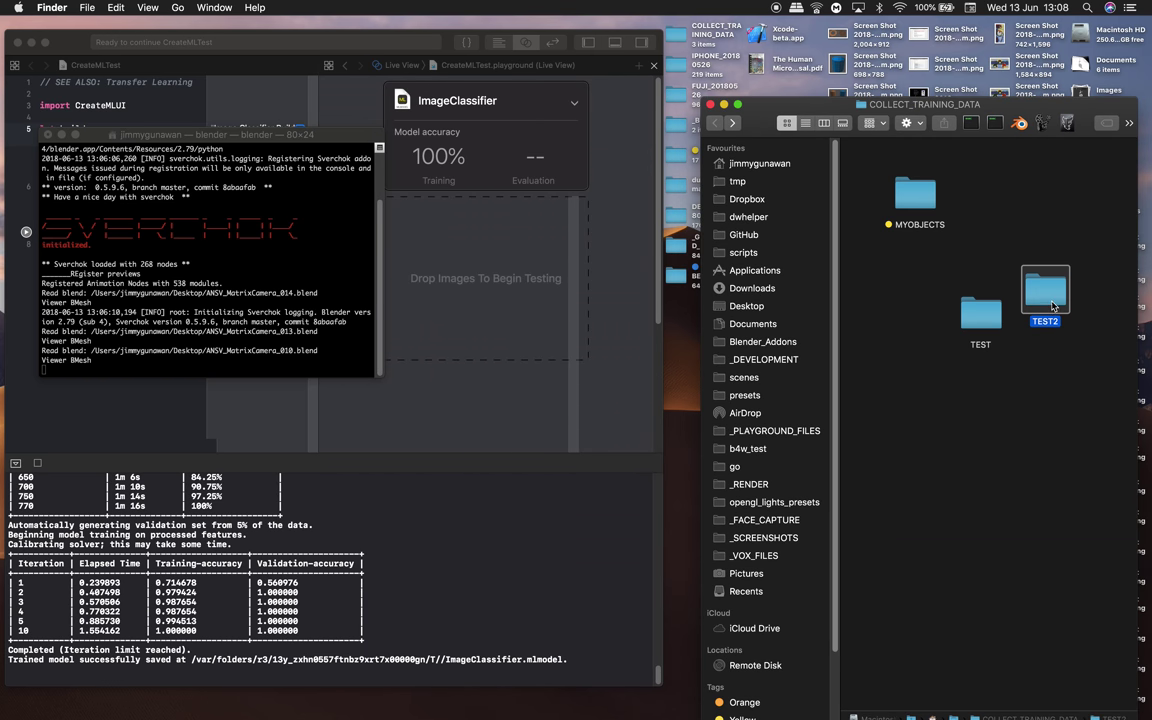
{"action": "left_click_drag", "start_coordinate": [1045, 303], "coordinate": [529, 315]}
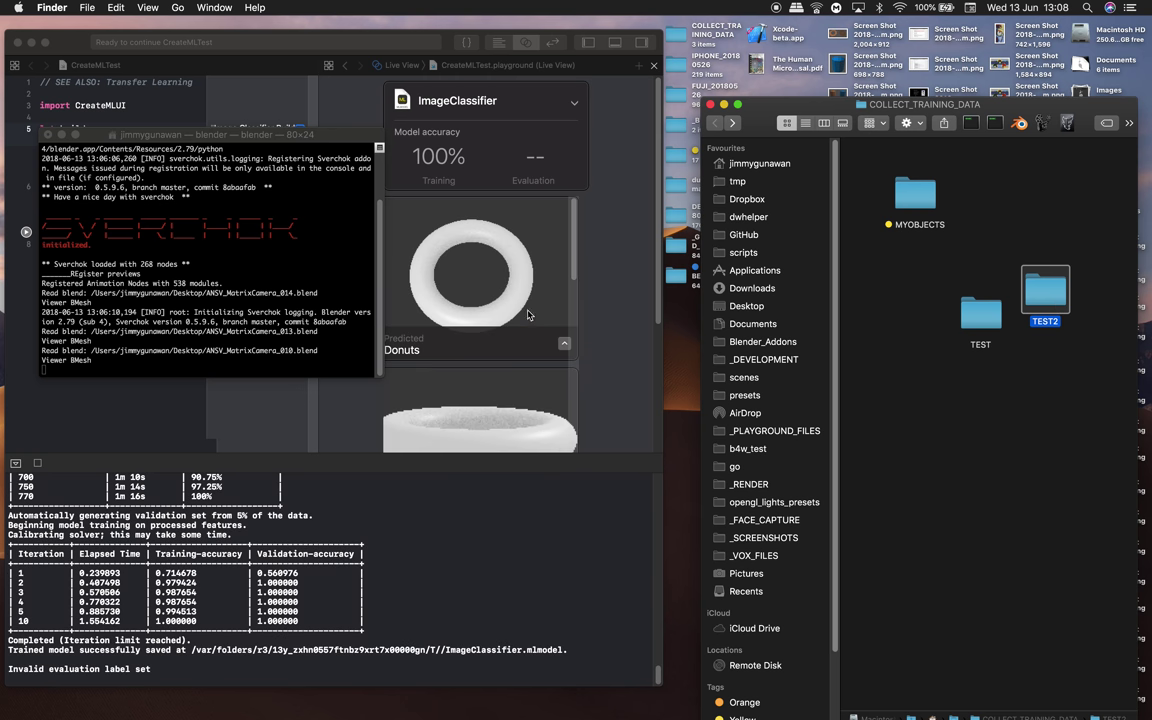
Step: Widen the Xcode window and shrink its console to give the classifier's live view more room
{"action": "left_click", "coordinate": [570, 274]}
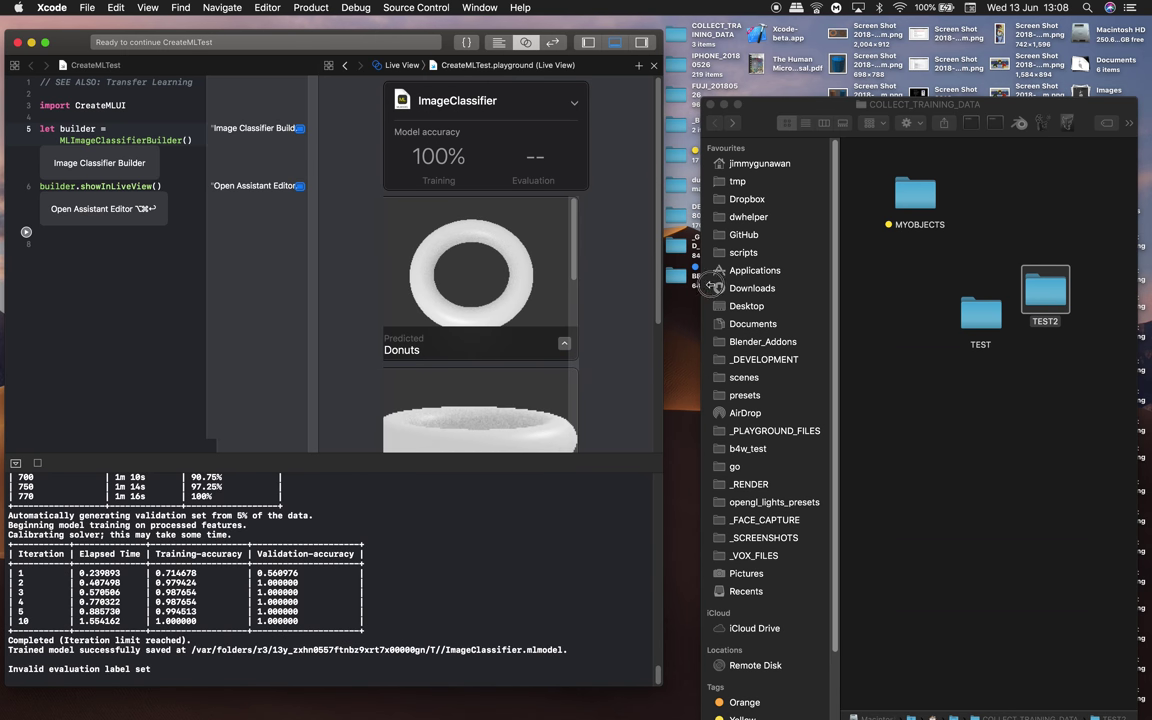
{"action": "left_click_drag", "start_coordinate": [712, 286], "coordinate": [822, 300]}
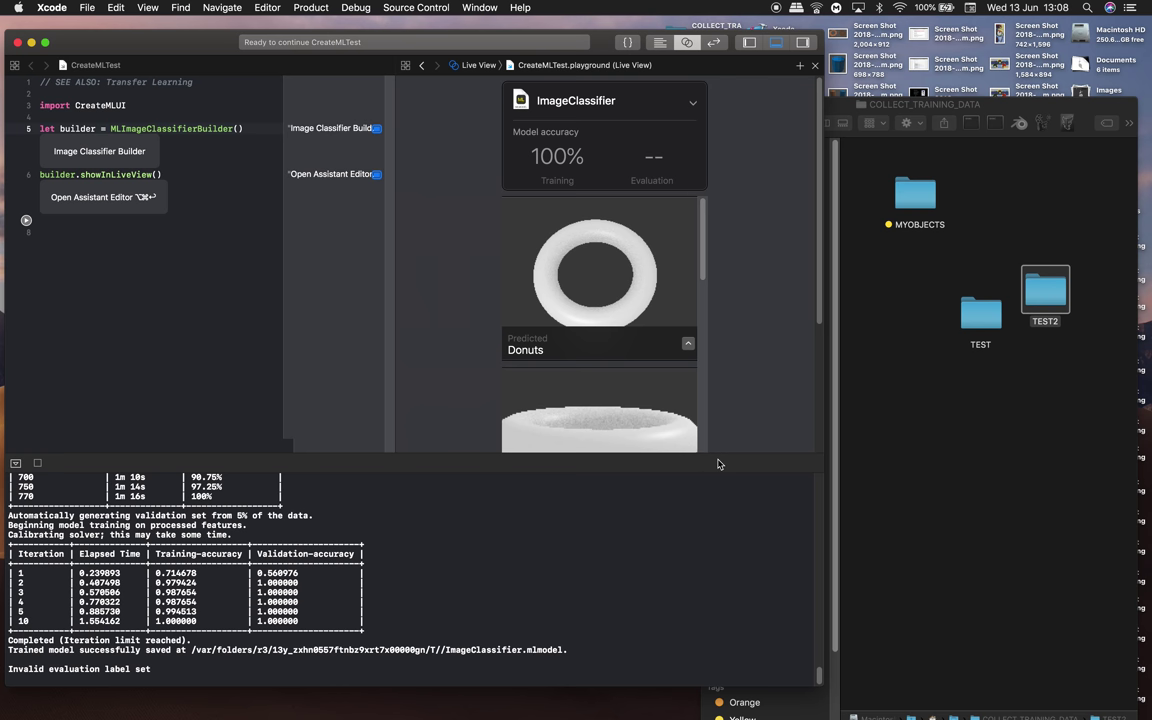
{"action": "left_click_drag", "start_coordinate": [717, 453], "coordinate": [727, 515]}
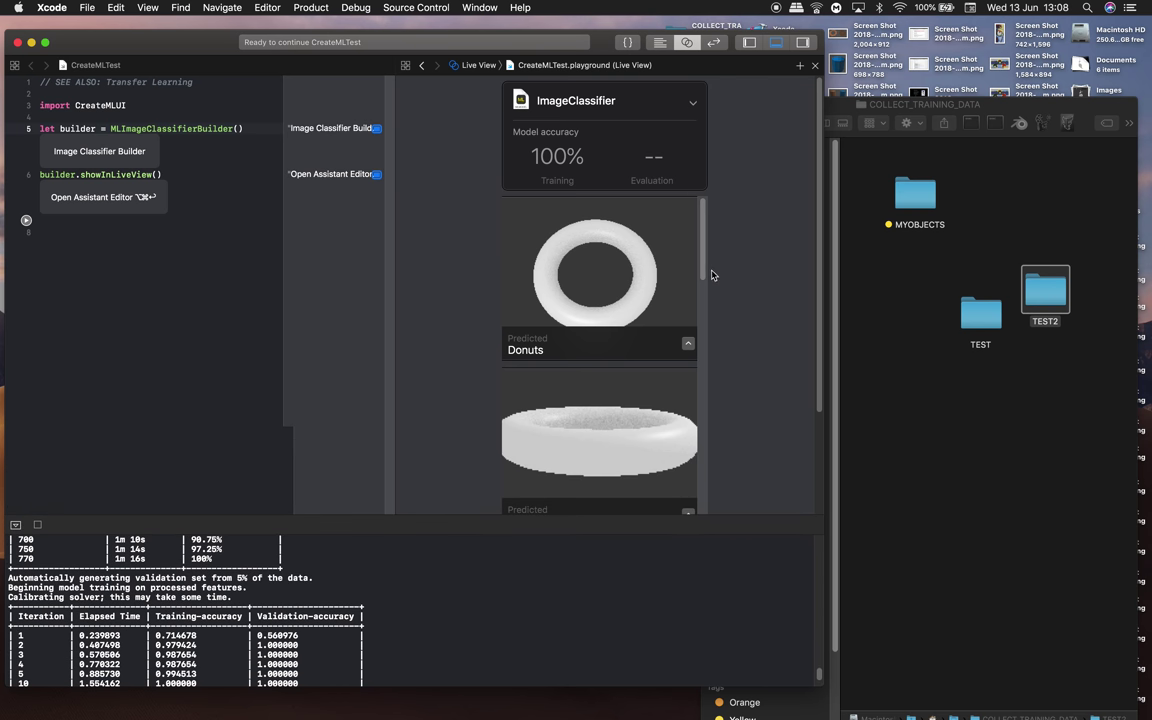
Step: Review the predicted label of each TEST2 image in the ImageClassifier results, from the first donut down to the last teapot
{"action": "left_click_drag", "start_coordinate": [704, 264], "coordinate": [706, 362]}
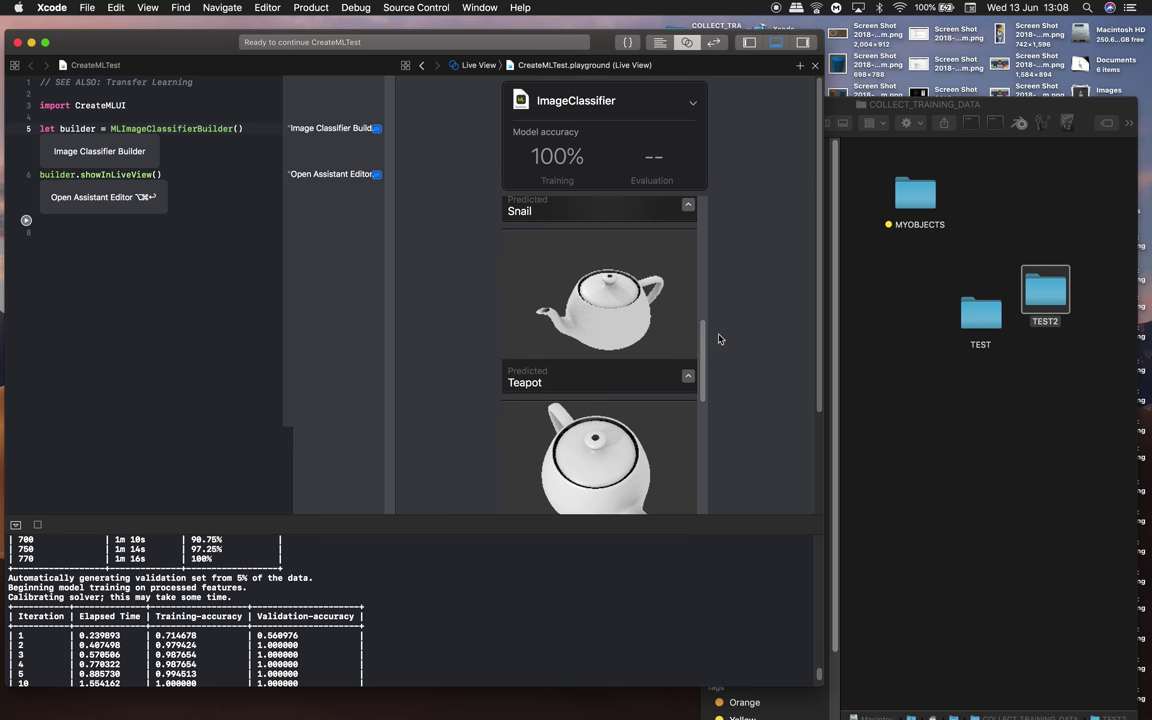
{"action": "scroll", "coordinate": [705, 355], "scroll_direction": "down", "scroll_amount": 5}
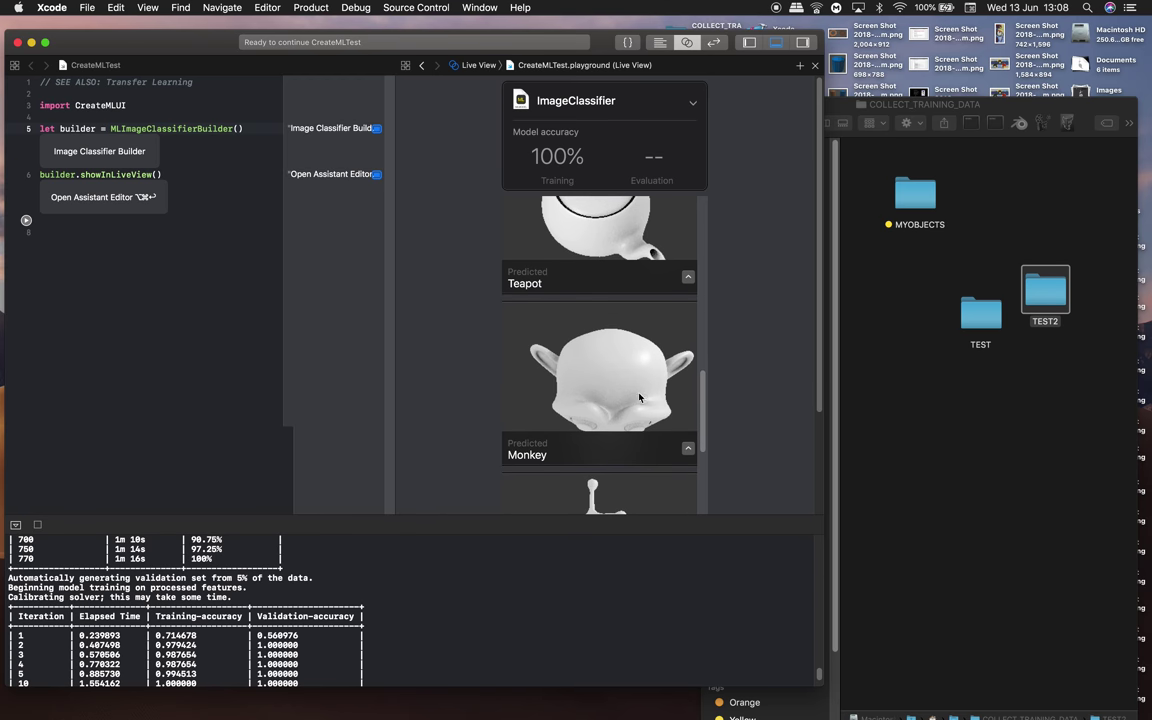
{"action": "scroll", "coordinate": [640, 397], "scroll_direction": "down", "scroll_amount": 5}
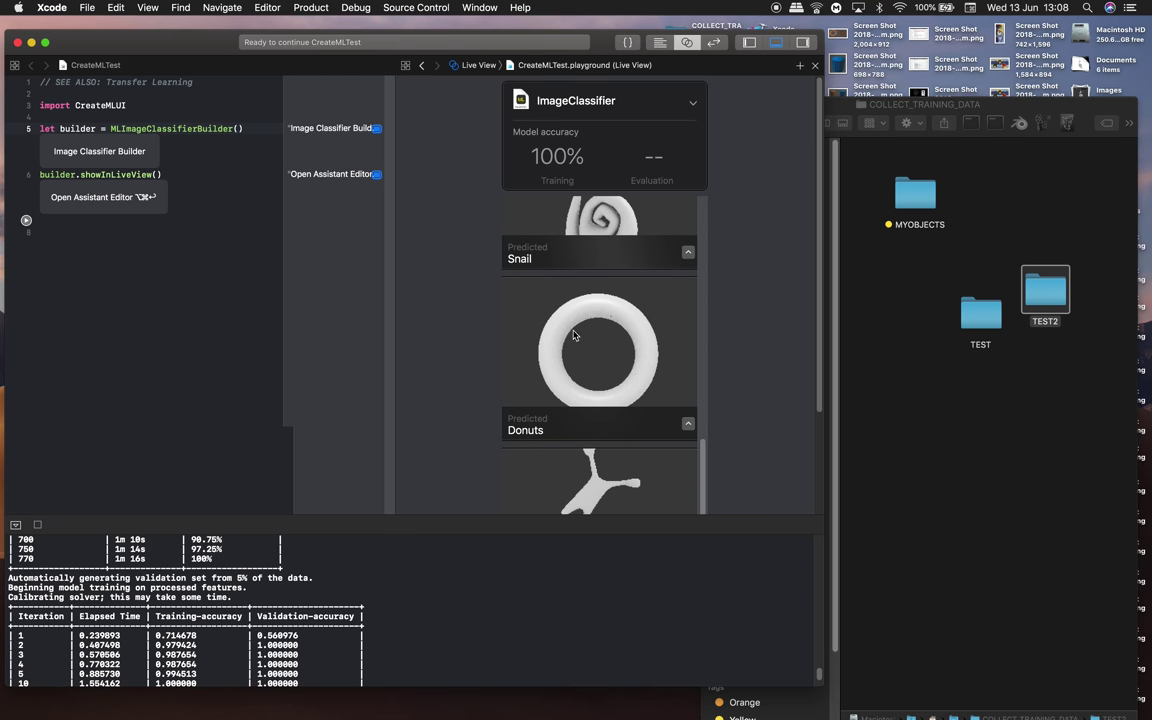
{"action": "scroll", "coordinate": [573, 335], "scroll_direction": "down", "scroll_amount": 5}
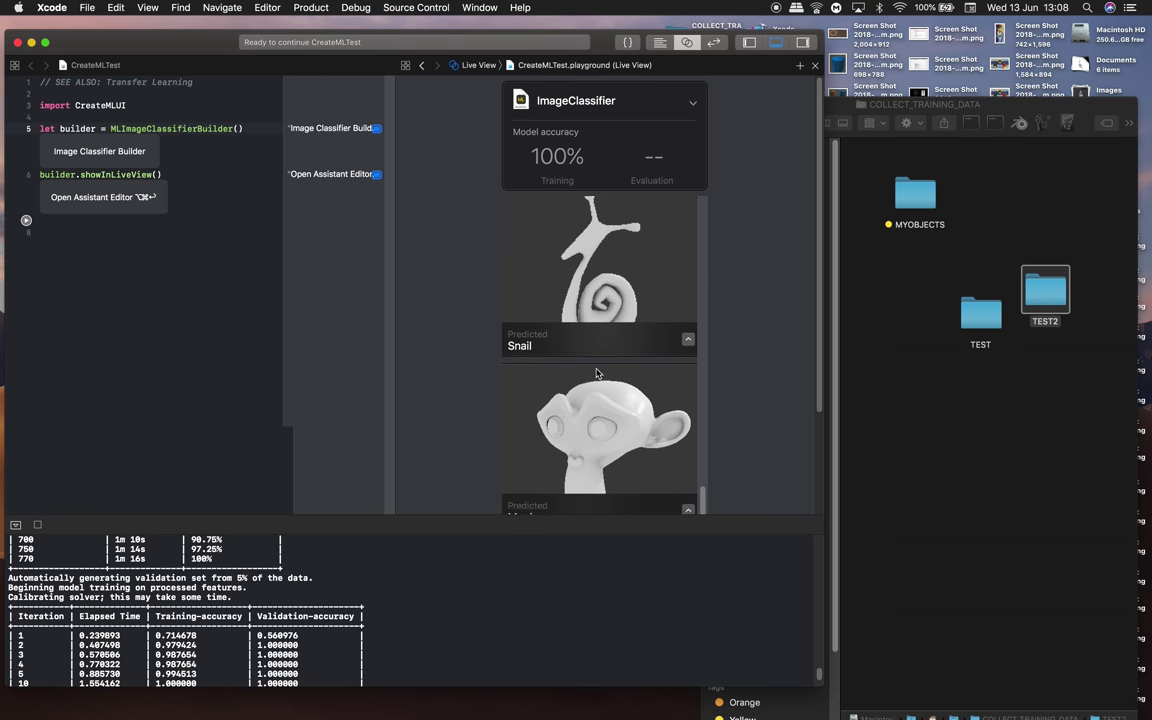
{"action": "scroll", "coordinate": [598, 380], "scroll_direction": "down", "scroll_amount": 5}
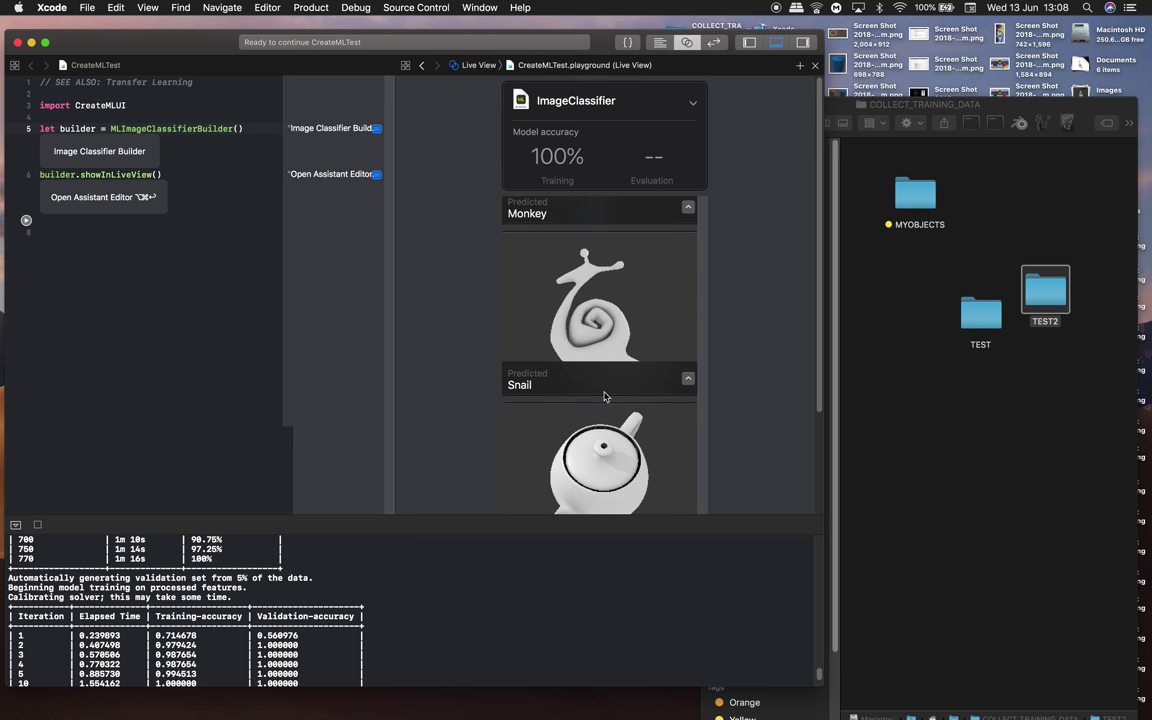
{"action": "scroll", "coordinate": [605, 397], "scroll_direction": "down", "scroll_amount": 2}
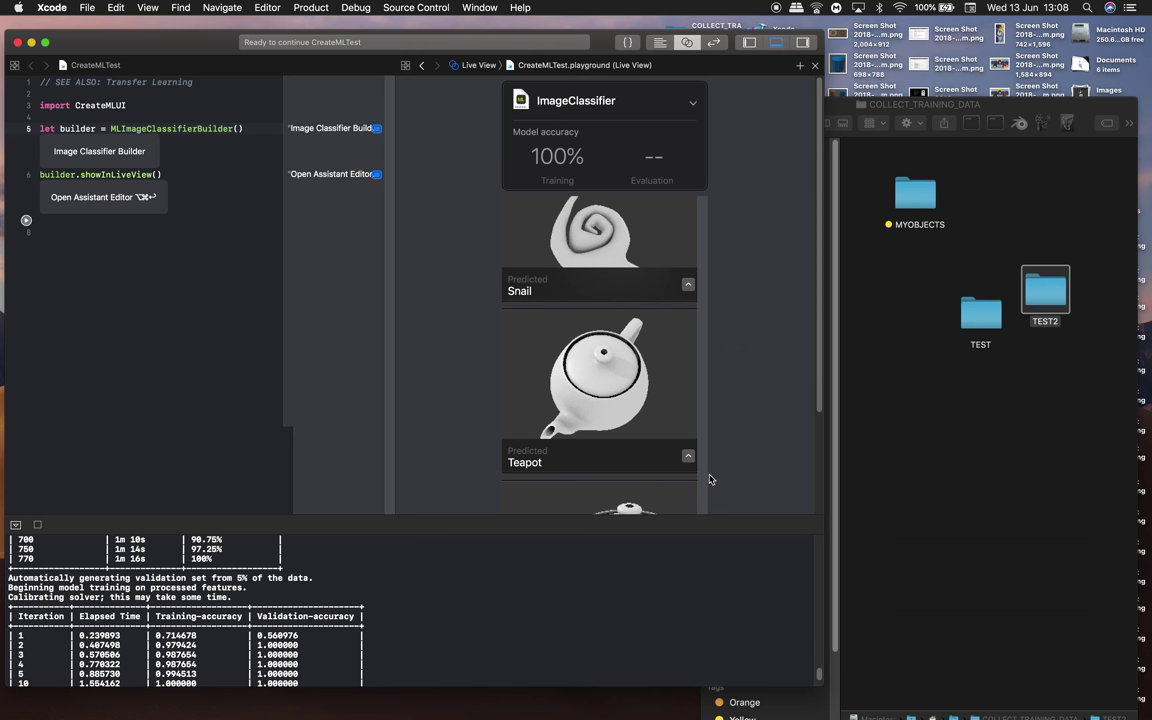
{"action": "mouse_move", "coordinate": [704, 513]}
{"action": "middle_mouse_down"}
{"action": "mouse_move", "coordinate": [702, 606]}
{"action": "mouse_move", "coordinate": [704, 503]}
{"action": "middle_mouse_up"}
{"action": "scroll", "coordinate": [812, 432], "scroll_direction": "down", "scroll_amount": 3}
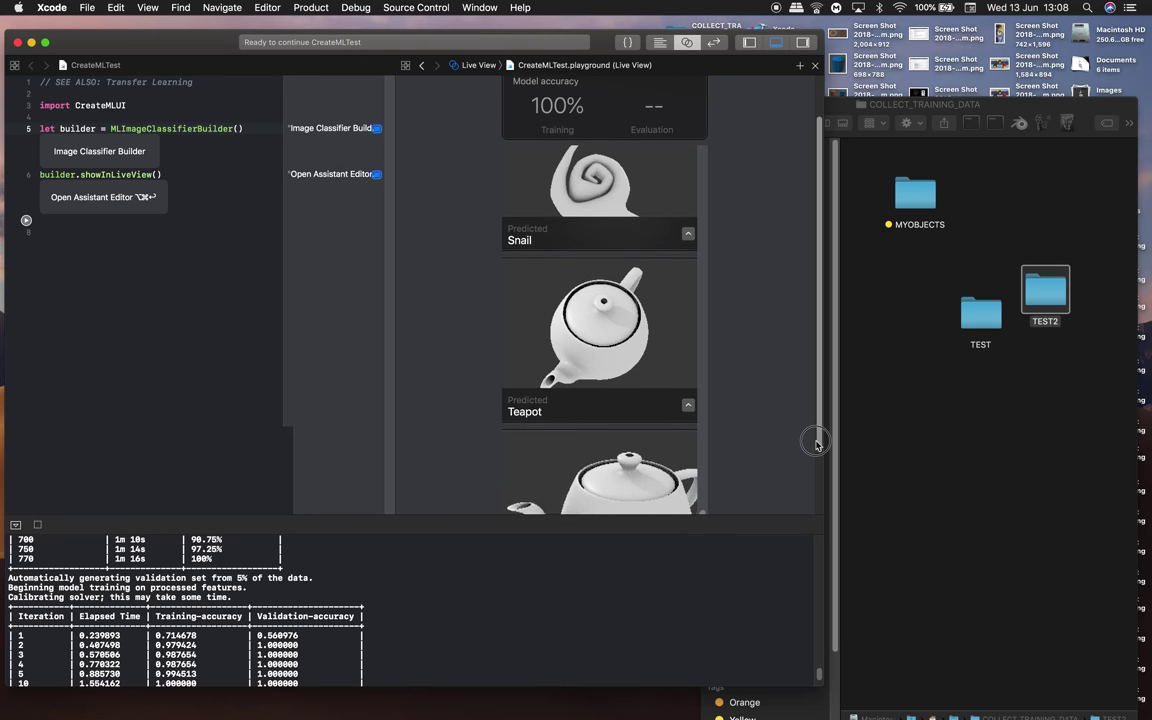
{"action": "left_click_drag", "start_coordinate": [703, 464], "coordinate": [697, 110]}
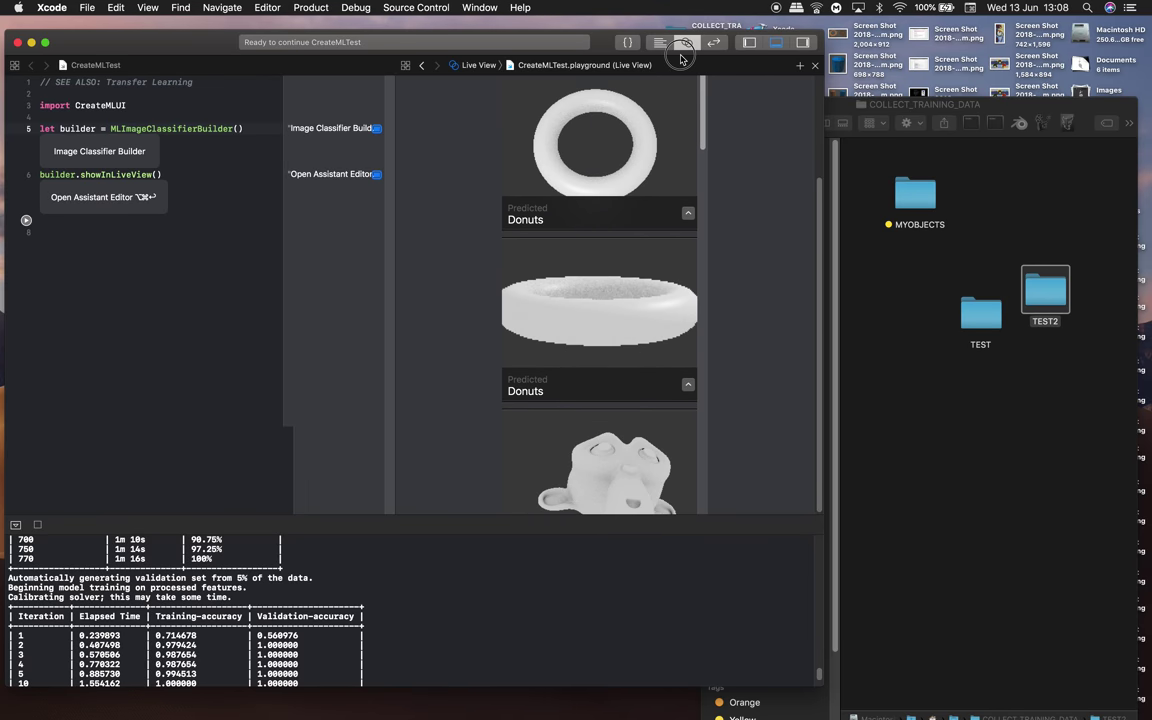
Step: Reposition the Xcode and COLLECT_TRAINING_DATA windows and place the TEST and TEST2 folders closer together
{"action": "left_click_drag", "start_coordinate": [607, 44], "coordinate": [675, 53]}
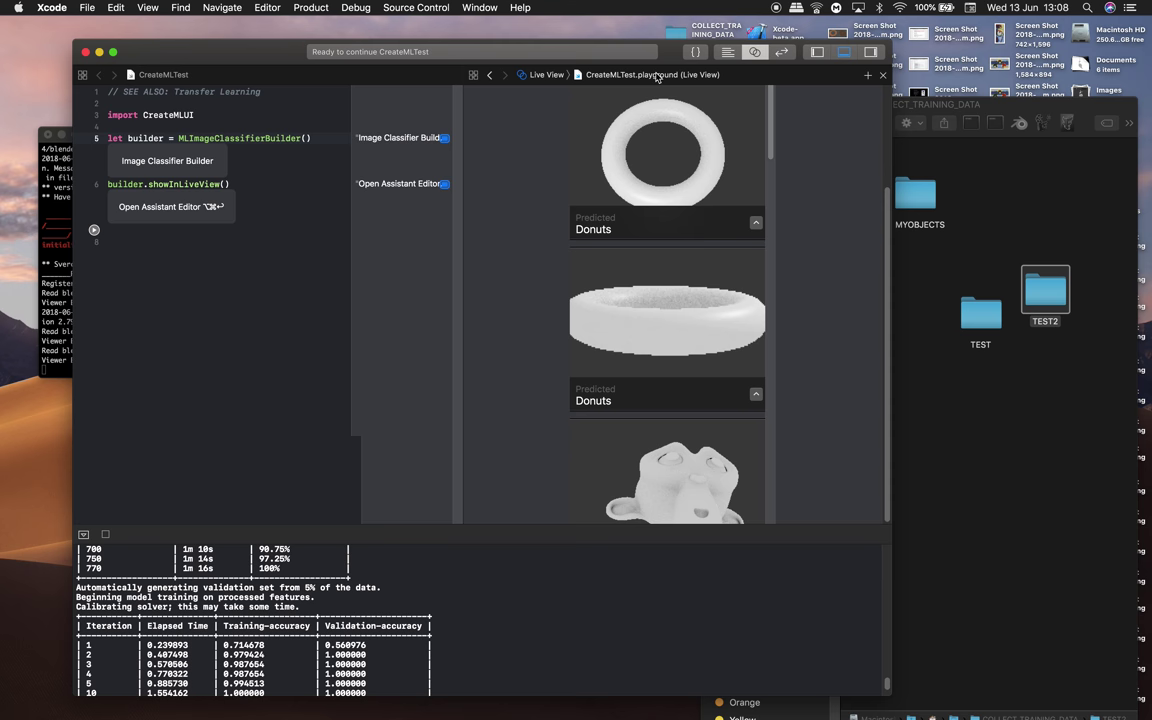
{"action": "key", "text": "ctrl+Right"}
{"action": "key", "text": "ctrl+Left"}
{"action": "left_click_drag", "start_coordinate": [912, 107], "coordinate": [861, 87]}
{"action": "left_click_drag", "start_coordinate": [930, 290], "coordinate": [884, 284]}
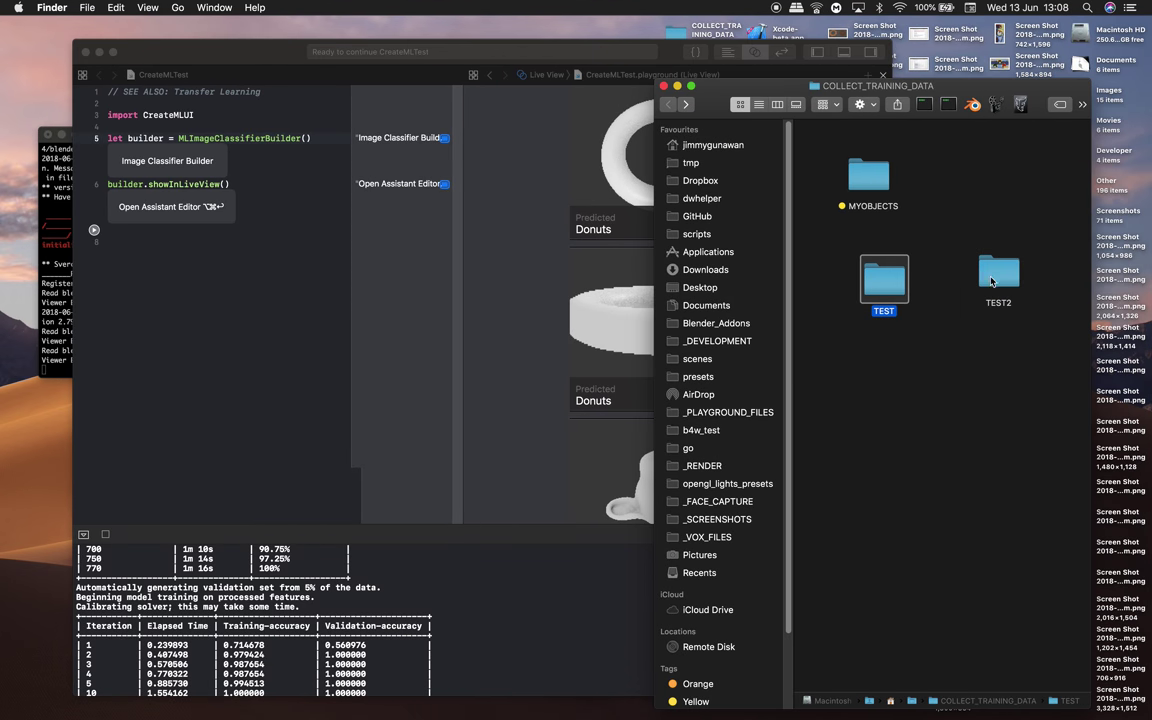
{"action": "left_click_drag", "start_coordinate": [991, 281], "coordinate": [957, 276]}
{"action": "left_click_drag", "start_coordinate": [668, 57], "coordinate": [643, 56]}
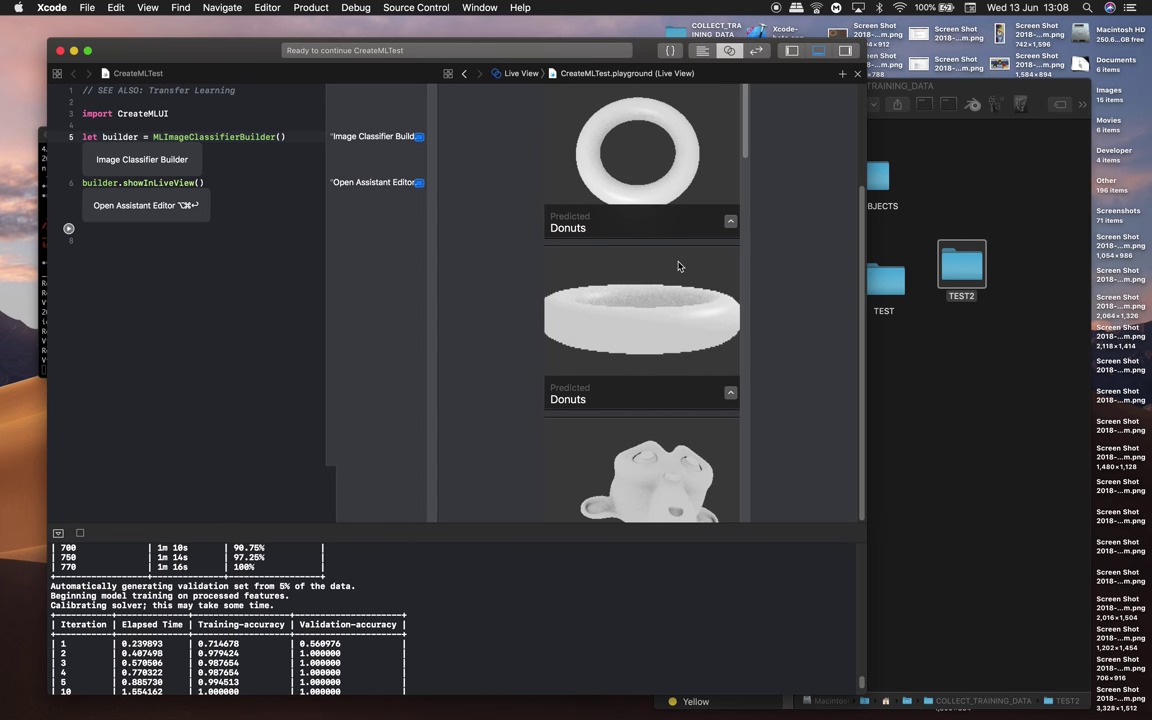
{"action": "scroll", "coordinate": [676, 320], "scroll_direction": "down", "scroll_amount": 6}
{"action": "scroll", "coordinate": [662, 337], "scroll_direction": "up", "scroll_amount": 4}
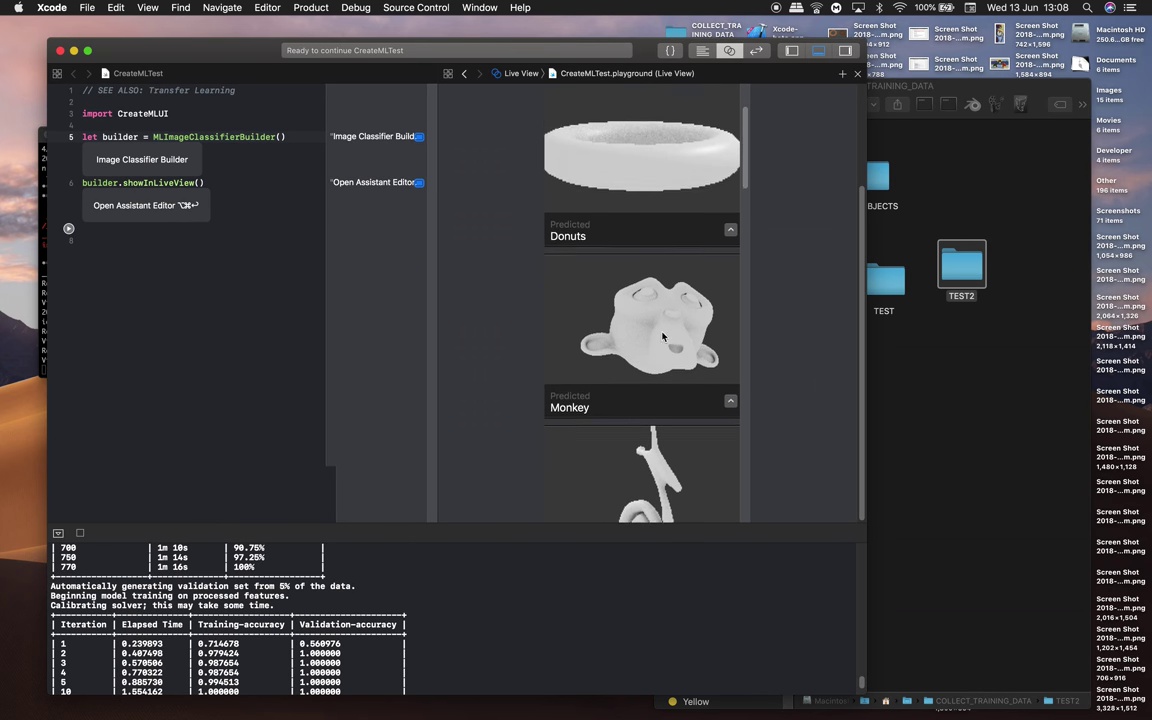
{"action": "scroll", "coordinate": [662, 337], "scroll_direction": "up", "scroll_amount": 2}
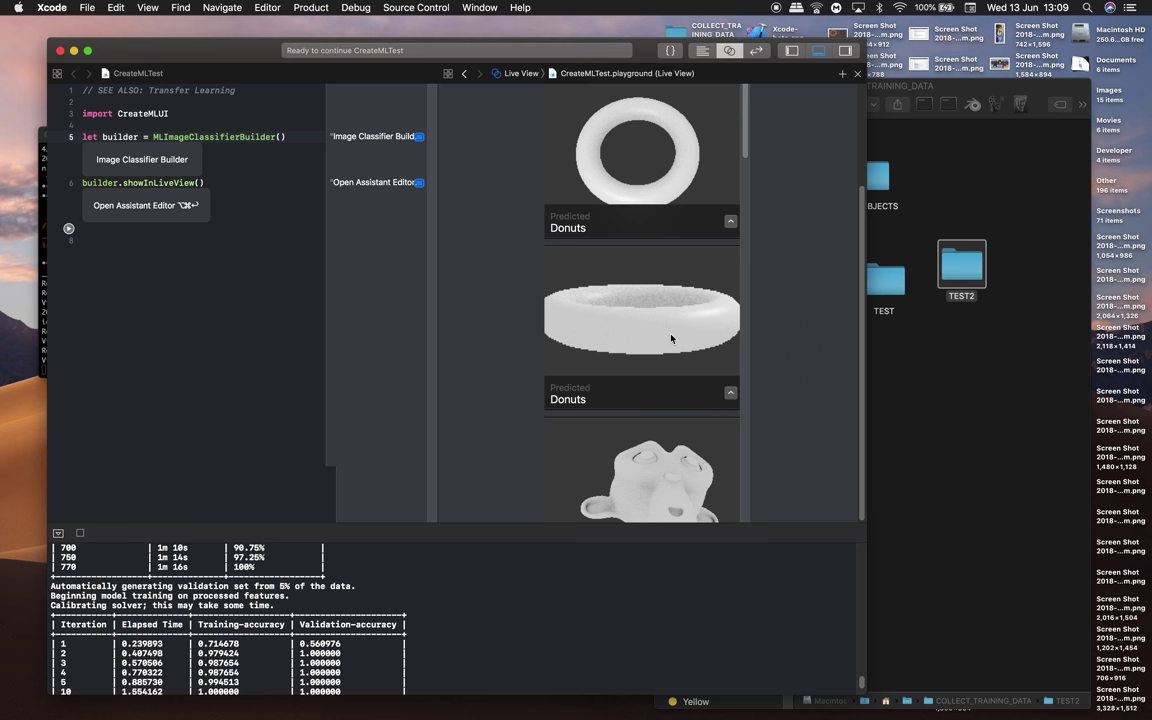
{"action": "key", "text": "ctrl+Right"}
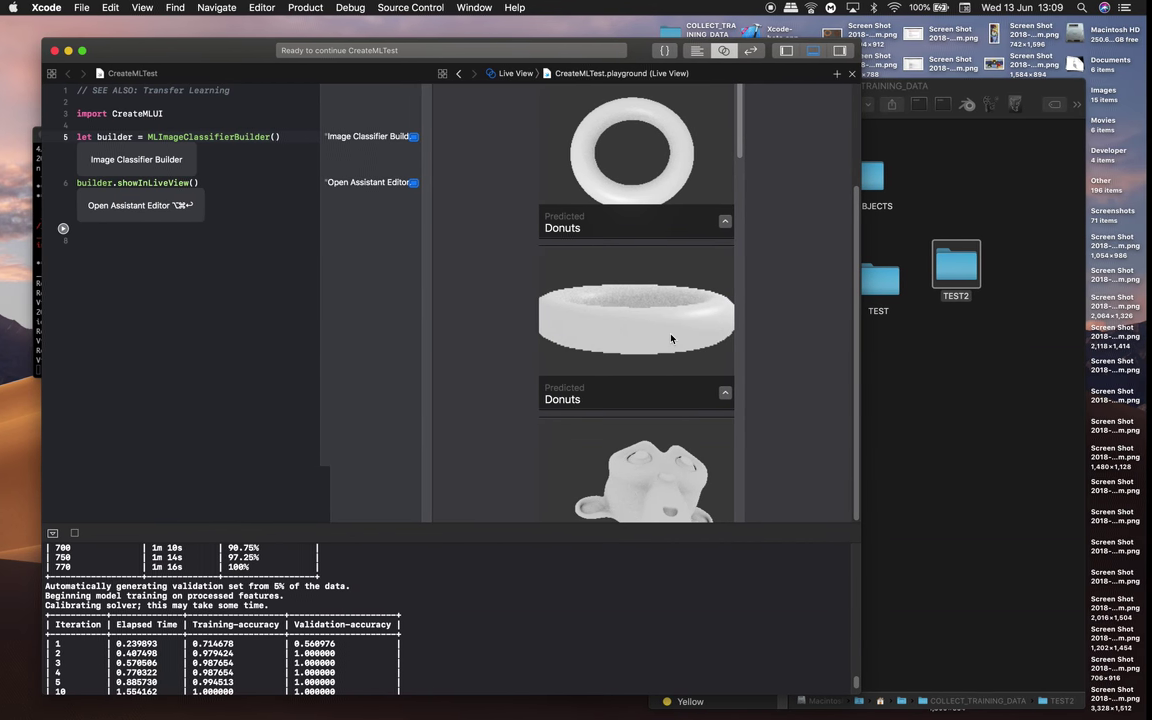
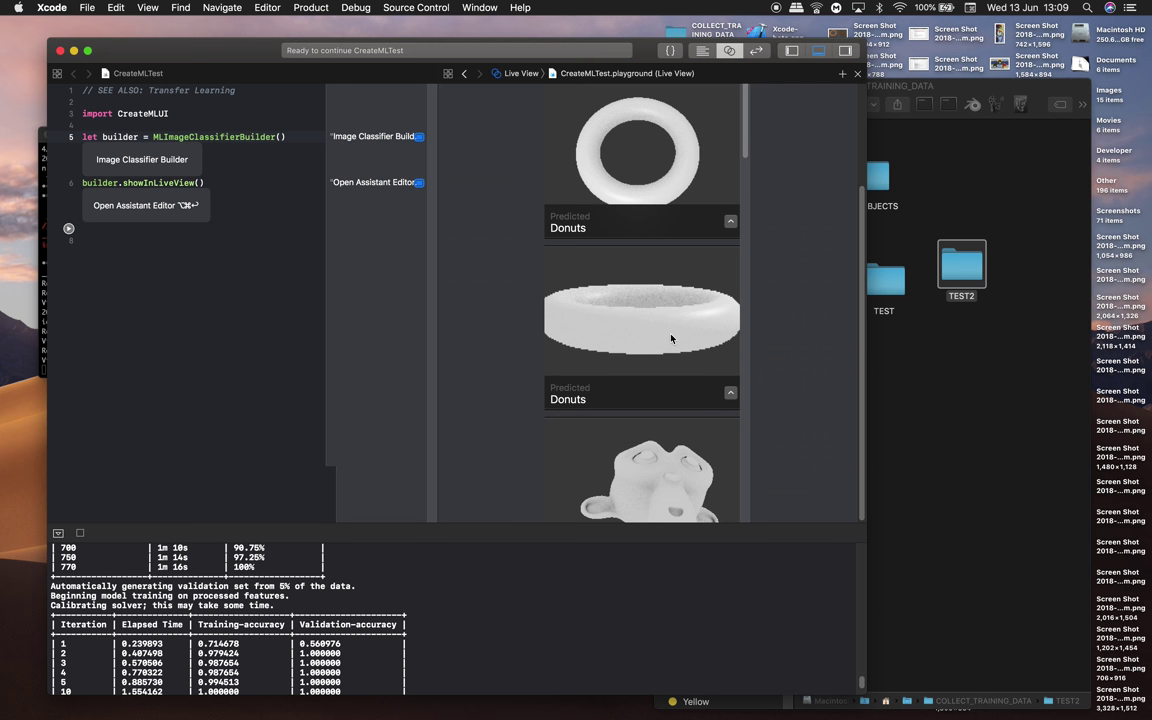
{"action": "left_click", "coordinate": [968, 288]}
{"action": "left_click_drag", "start_coordinate": [757, 220], "coordinate": [964, 337]}
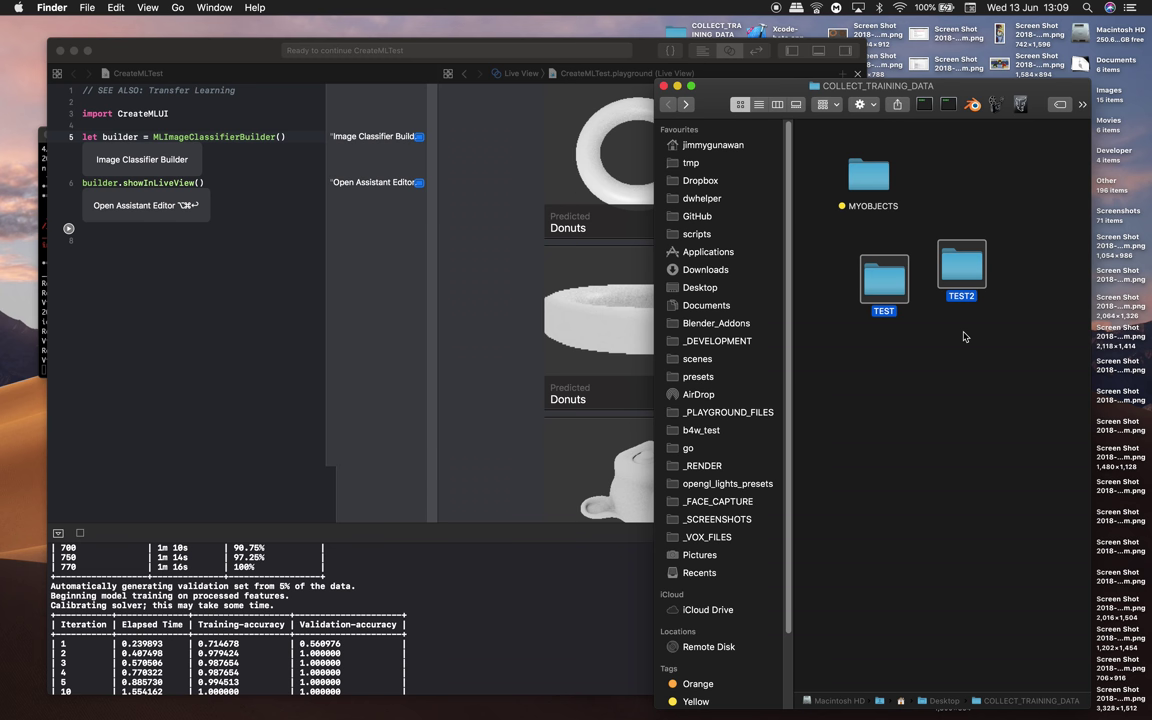
{"action": "left_click", "coordinate": [988, 221]}
{"action": "left_click_drag", "start_coordinate": [972, 104], "coordinate": [962, 93]}
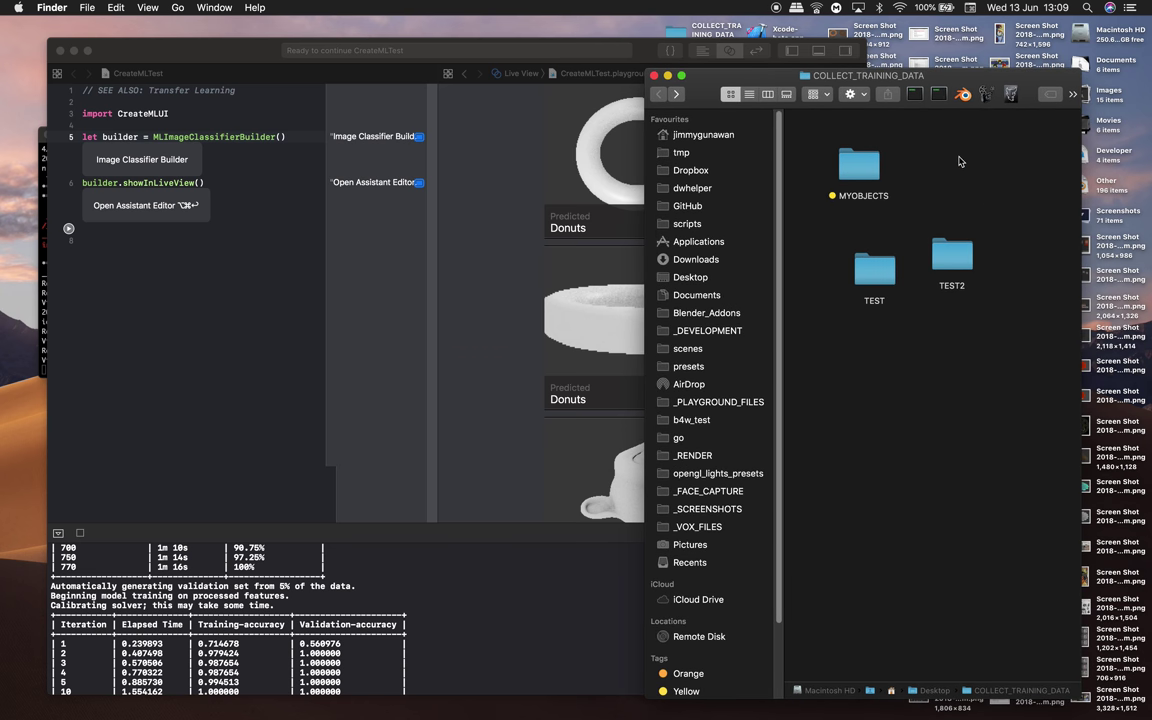
{"action": "key", "text": "ctrl+Right"}
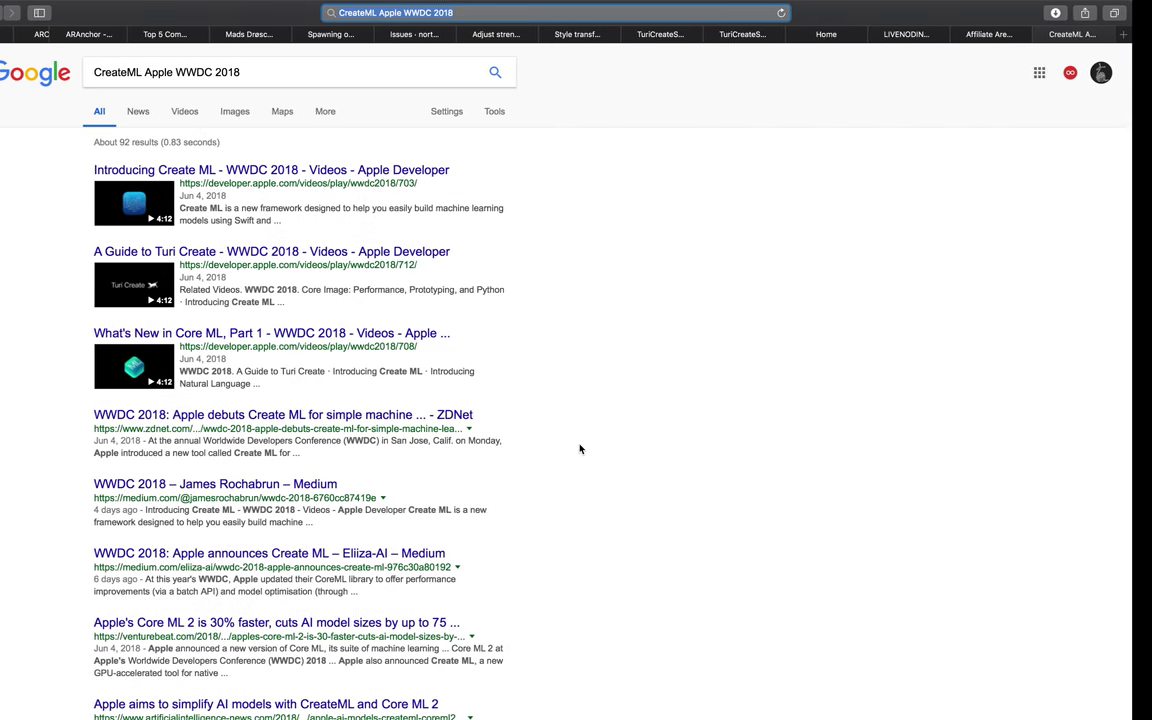
{"action": "key", "text": "ctrl+Left"}
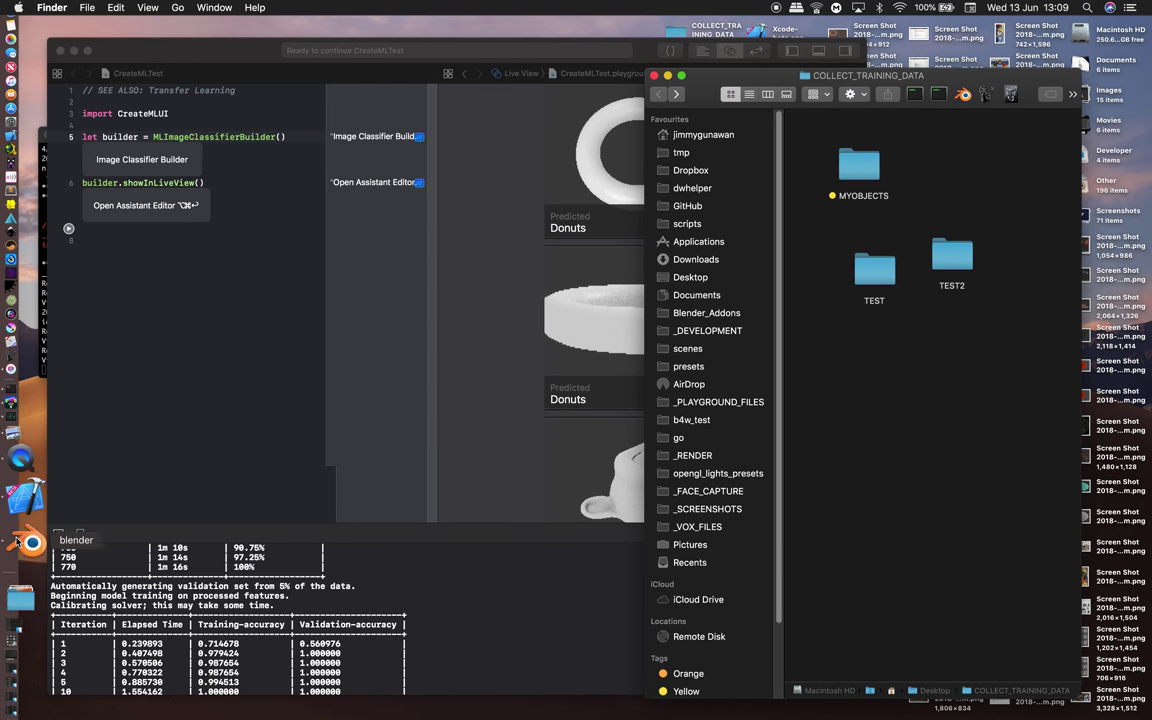
Step: Switch to Blender, replace the torus with a monkey mesh and reset its location to the origin
{"action": "left_click", "coordinate": [26, 491]}
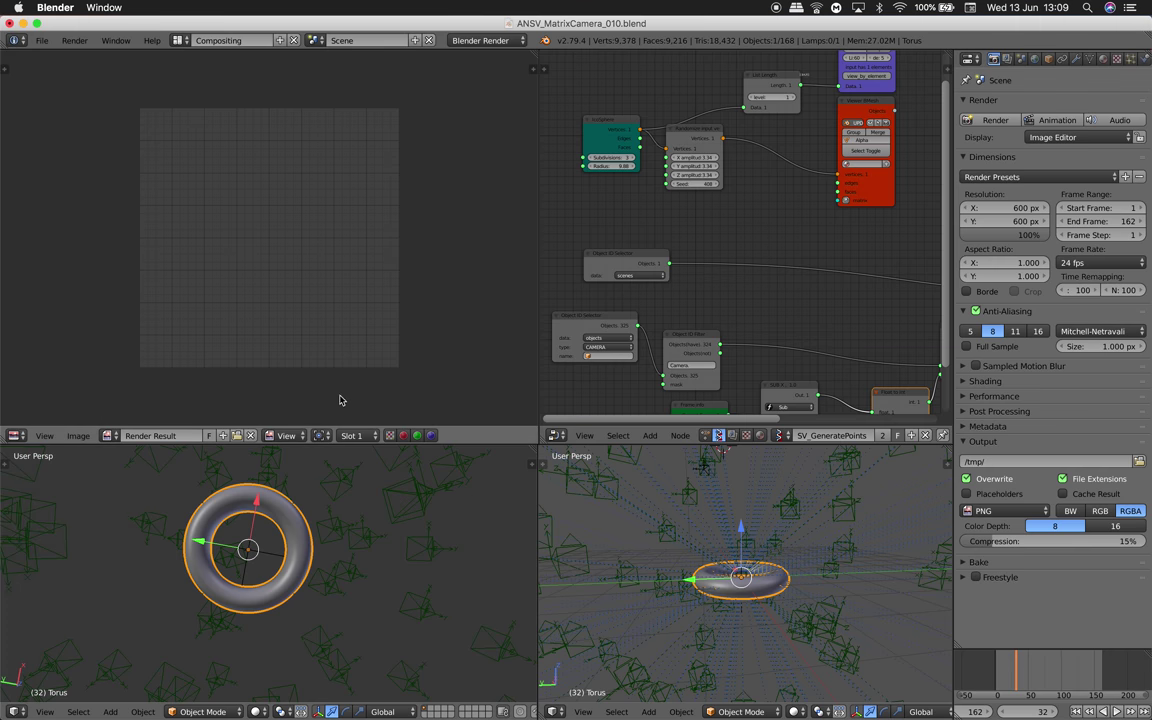
{"action": "key", "text": "x"}
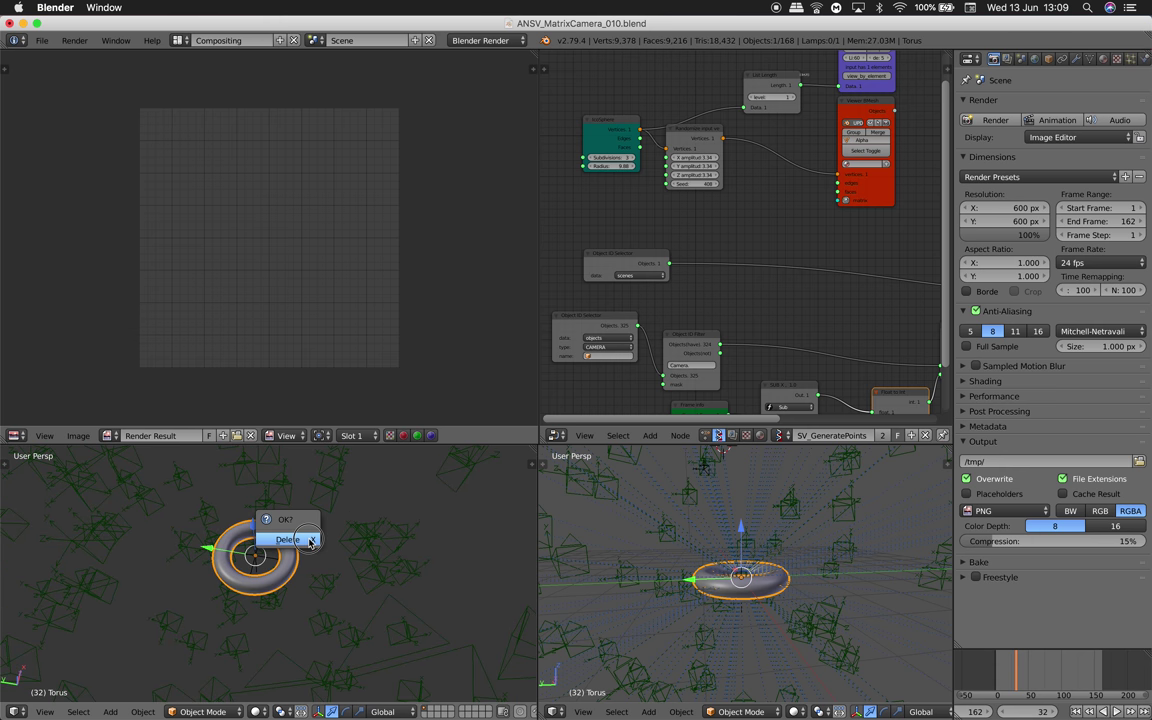
{"action": "left_click", "coordinate": [281, 487]}
{"action": "key", "text": "shift+a"}
{"action": "left_click", "coordinate": [340, 641]}
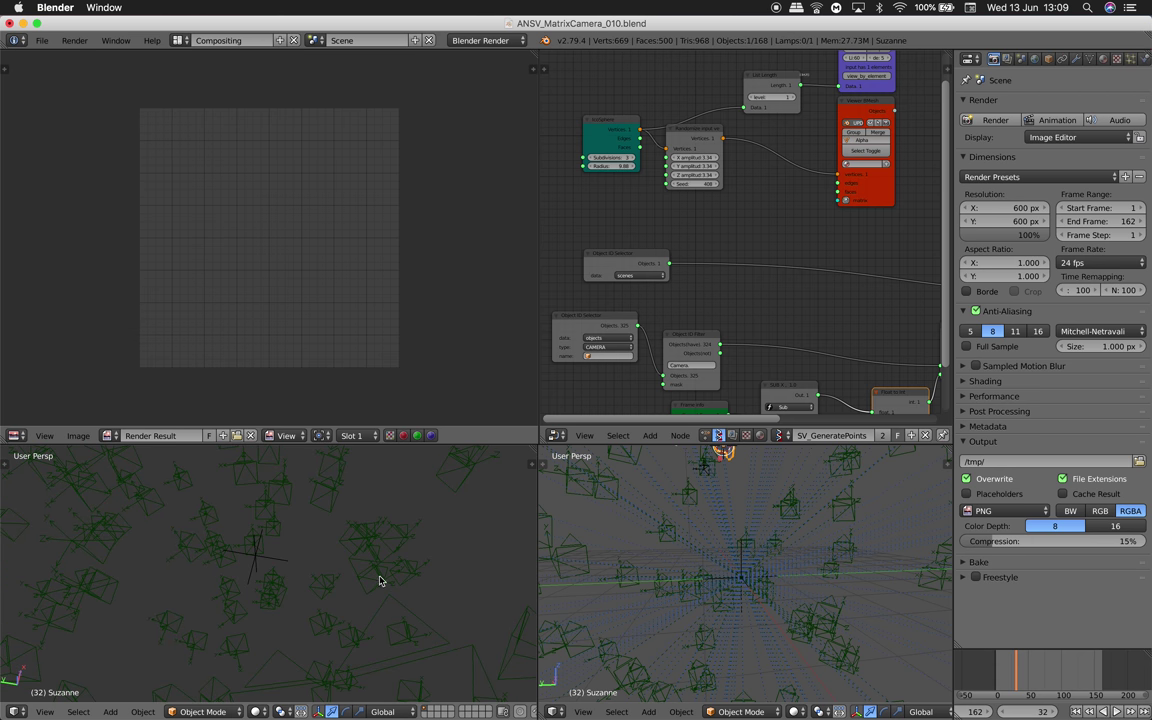
{"action": "key", "text": "g"}
{"action": "left_click", "coordinate": [255, 615]}
{"action": "key", "text": "alt+g"}
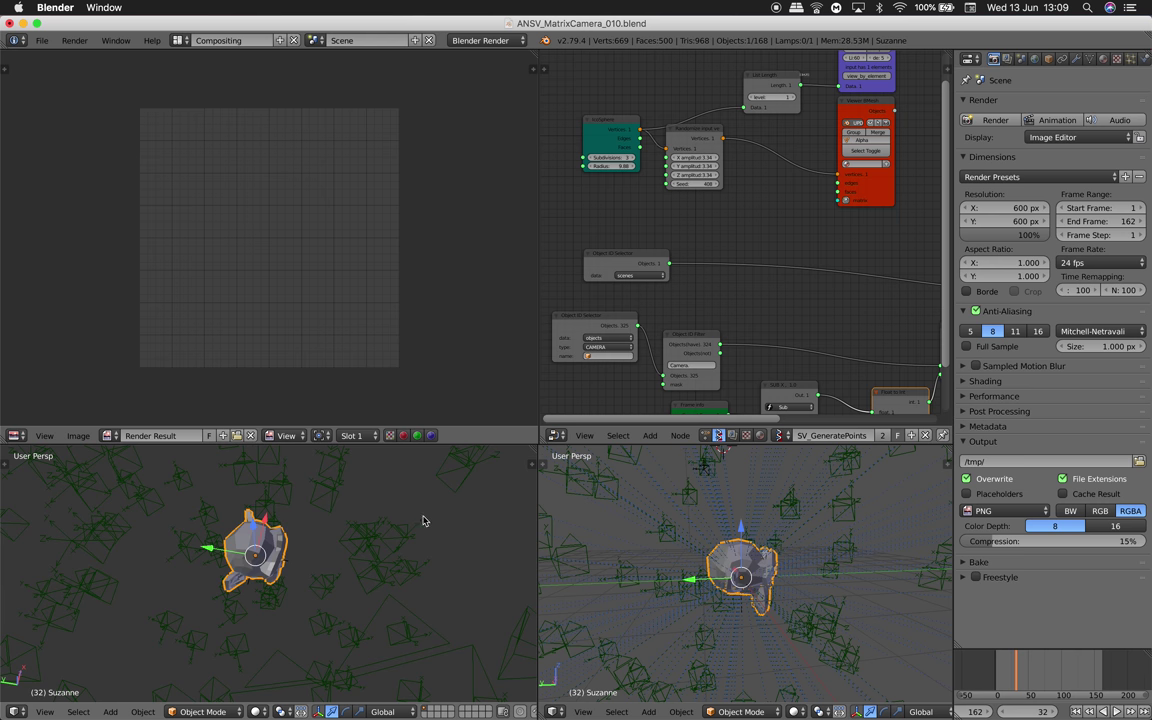
Step: Subdivide the monkey at level 2 and shade it smooth
{"action": "scroll", "coordinate": [350, 514], "scroll_direction": "up", "scroll_amount": 3}
{"action": "middle_click_drag", "start_coordinate": [384, 535], "coordinate": [323, 489]}
{"action": "key", "text": "ctrl+2"}
{"action": "key", "text": "space"}
{"action": "type", "text": "smoo"}
{"action": "key", "text": "Return"}
Step: Add a point lamp off to one side of the monkey and place a duplicate of it on the opposite side
{"action": "key", "text": "shift+a"}
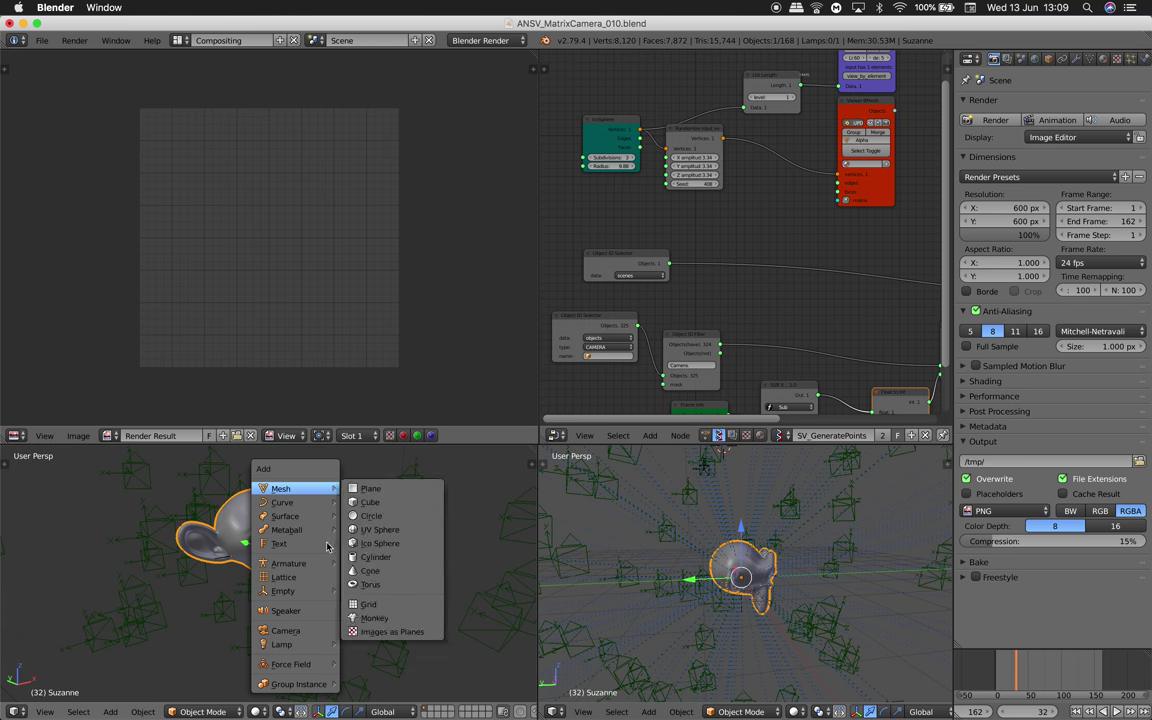
{"action": "mouse_move", "coordinate": [300, 641]}
{"action": "left_click", "coordinate": [375, 588]}
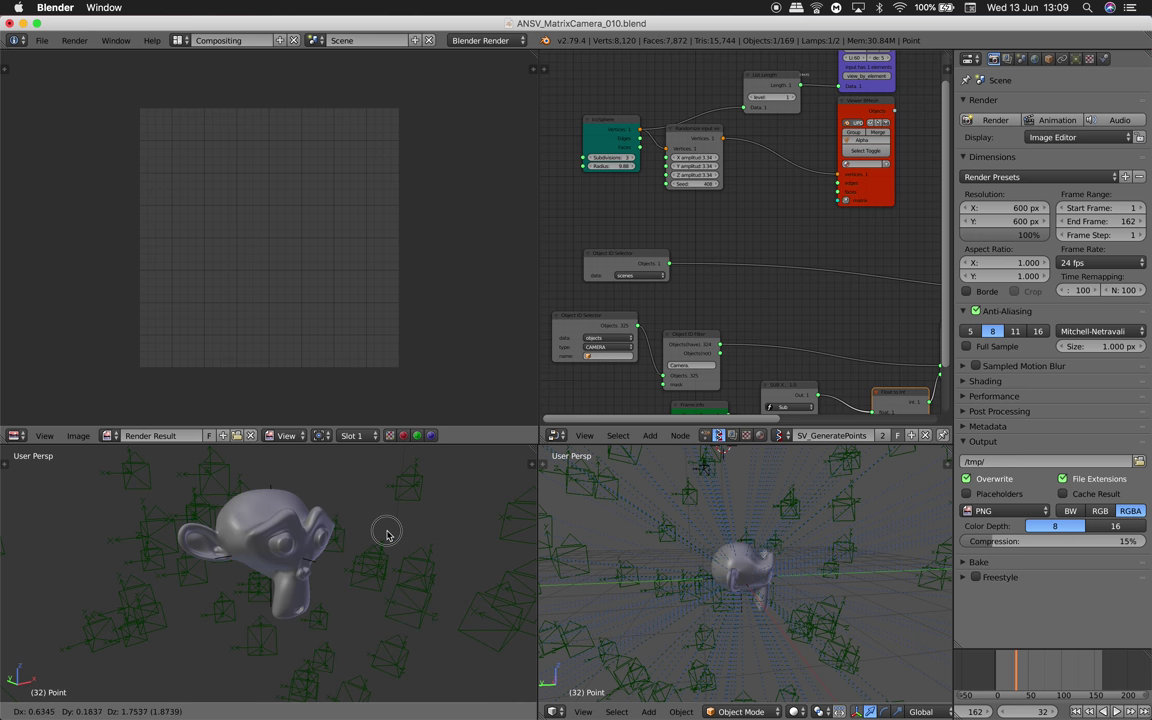
{"action": "scroll", "coordinate": [386, 533], "scroll_direction": "down", "scroll_amount": 3}
{"action": "key", "text": "g"}
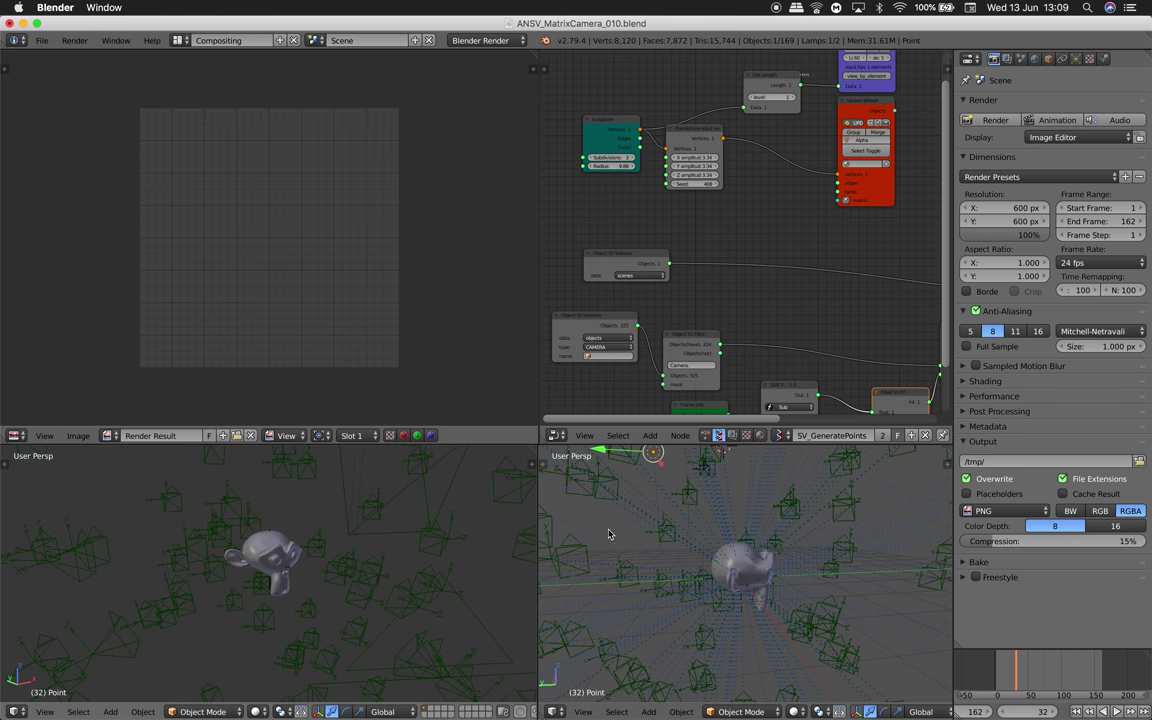
{"action": "left_click", "coordinate": [366, 577]}
{"action": "key", "text": "shift+d"}
{"action": "left_click", "coordinate": [54, 667]}
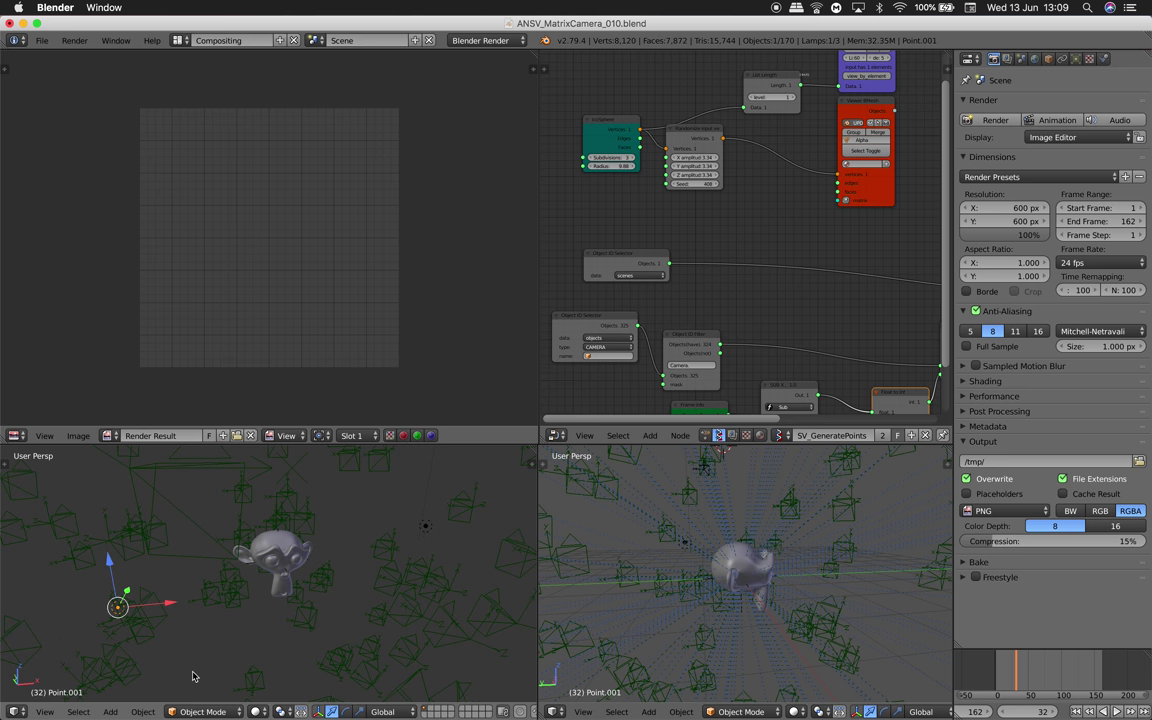
Step: Render the monkey in the viewport, capture a screenshot framing its three-quarter view, and return to solid shading
{"action": "left_click", "coordinate": [258, 712]}
{"action": "left_click", "coordinate": [272, 620]}
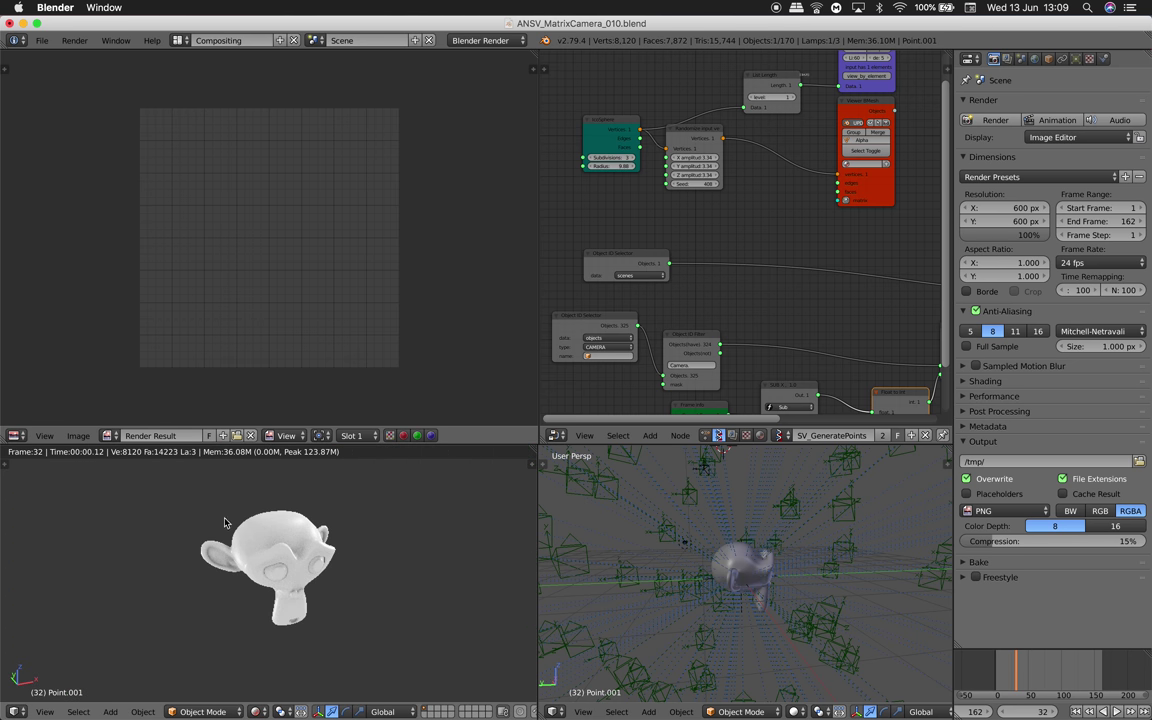
{"action": "mouse_move", "coordinate": [172, 488]}
{"action": "left_mouse_down"}
{"action": "mouse_move", "coordinate": [280, 545]}
{"action": "mouse_move", "coordinate": [360, 622]}
{"action": "left_mouse_up"}
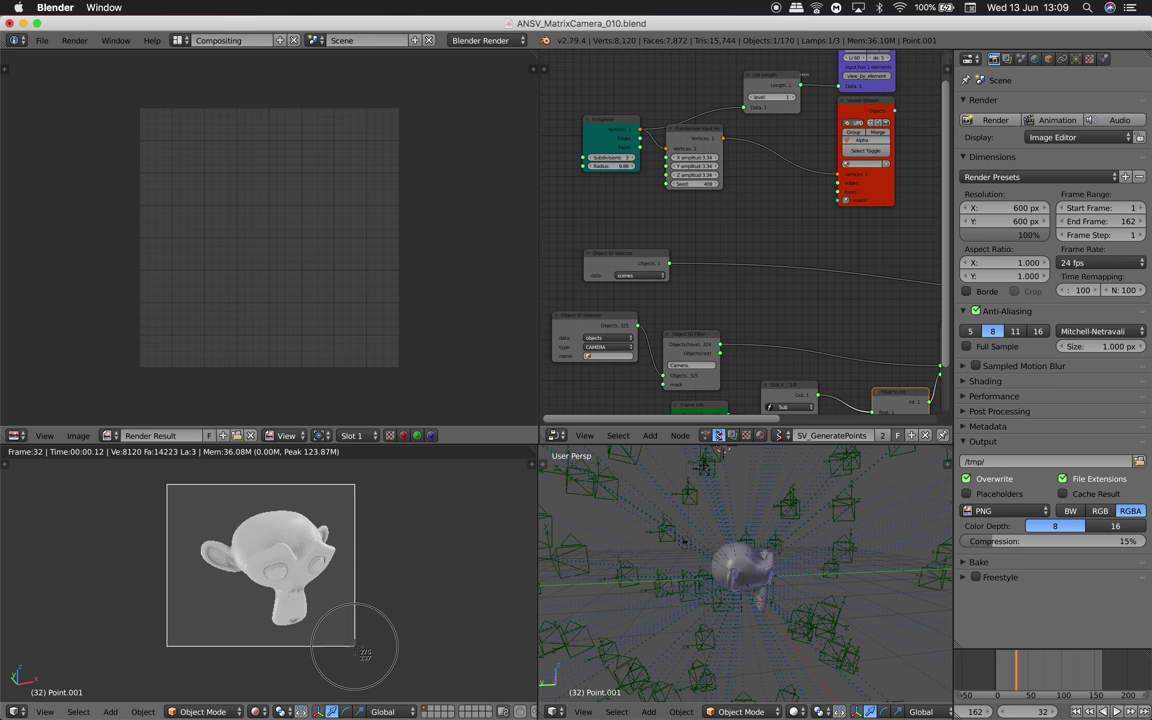
{"action": "left_click", "coordinate": [258, 712]}
{"action": "left_click", "coordinate": [273, 665]}
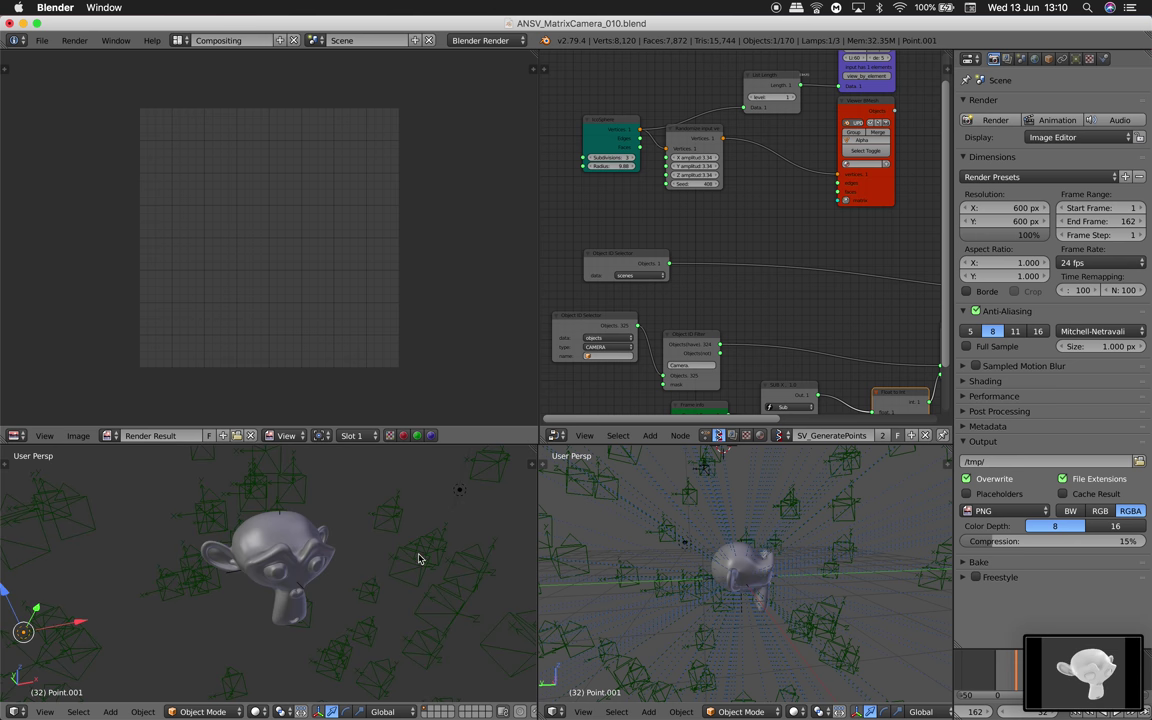
Step: Minimise Blender, close the COLLECT_TRAINING_DATA window and return to the top of the ImageClassifier panel in Xcode
{"action": "left_click", "coordinate": [23, 23]}
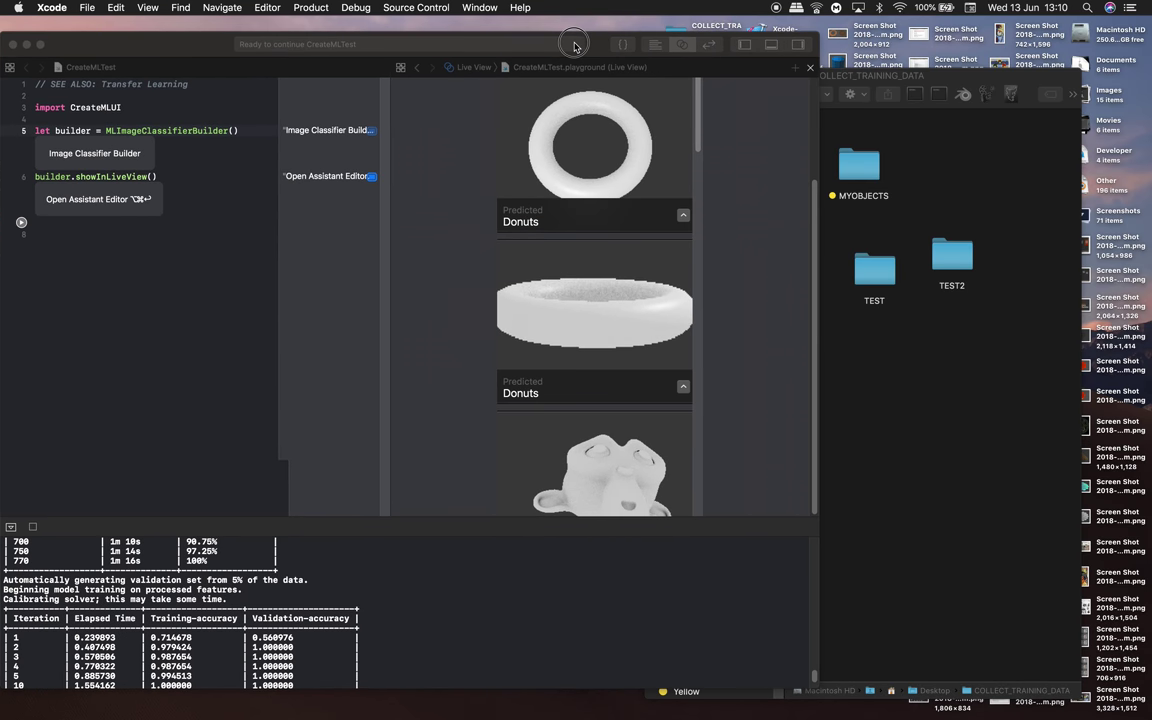
{"action": "left_click", "coordinate": [714, 101]}
{"action": "left_click", "coordinate": [661, 97]}
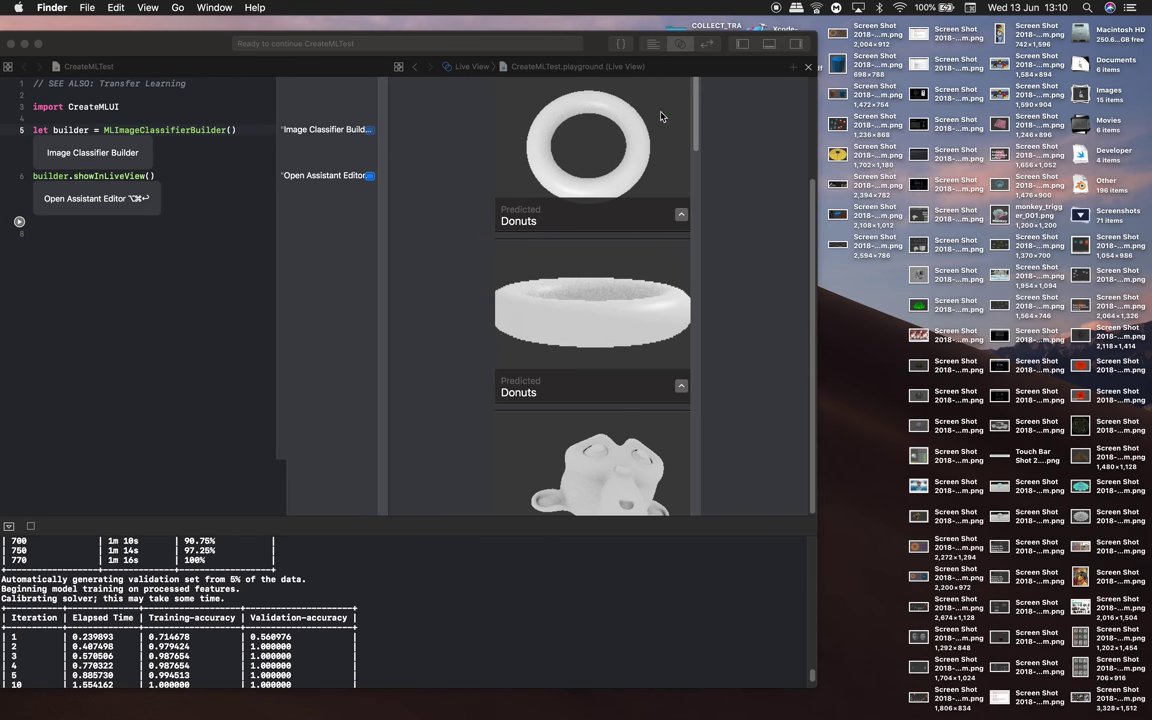
{"action": "left_click", "coordinate": [697, 206]}
{"action": "left_click_drag", "start_coordinate": [697, 206], "coordinate": [705, 162]}
{"action": "scroll", "coordinate": [715, 400], "scroll_direction": "down", "scroll_amount": 4}
{"action": "scroll", "coordinate": [640, 300], "scroll_direction": "up", "scroll_amount": 6}
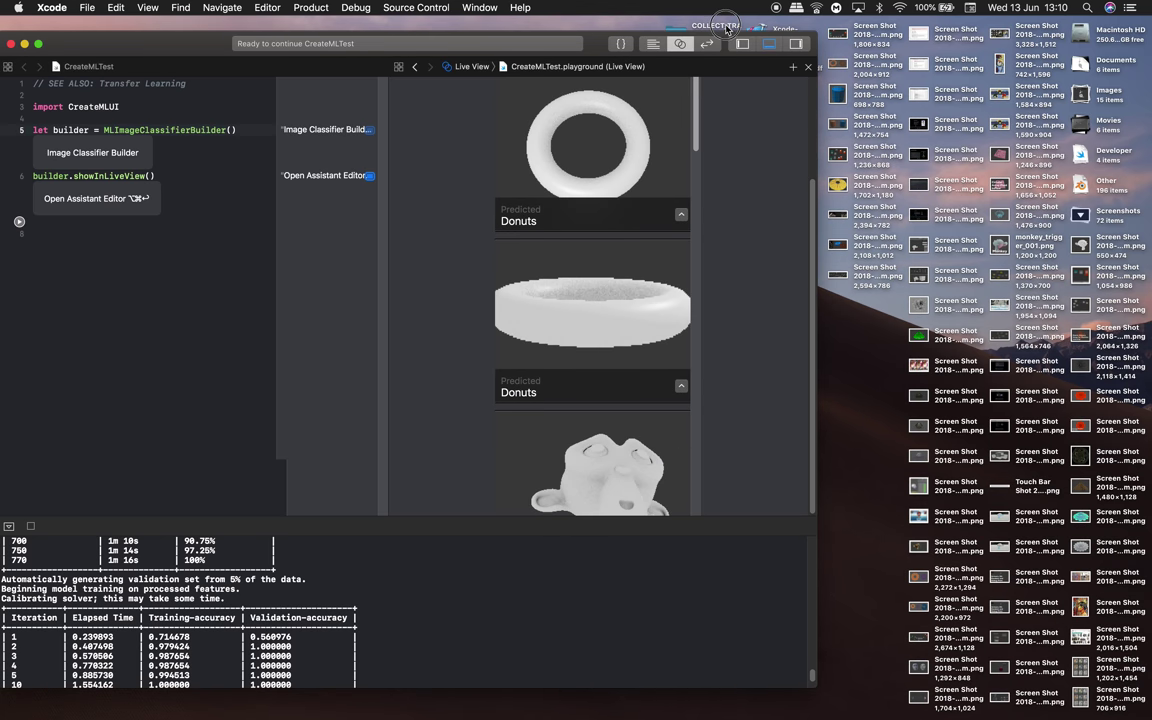
{"action": "scroll", "coordinate": [600, 176], "scroll_direction": "up", "scroll_amount": 4}
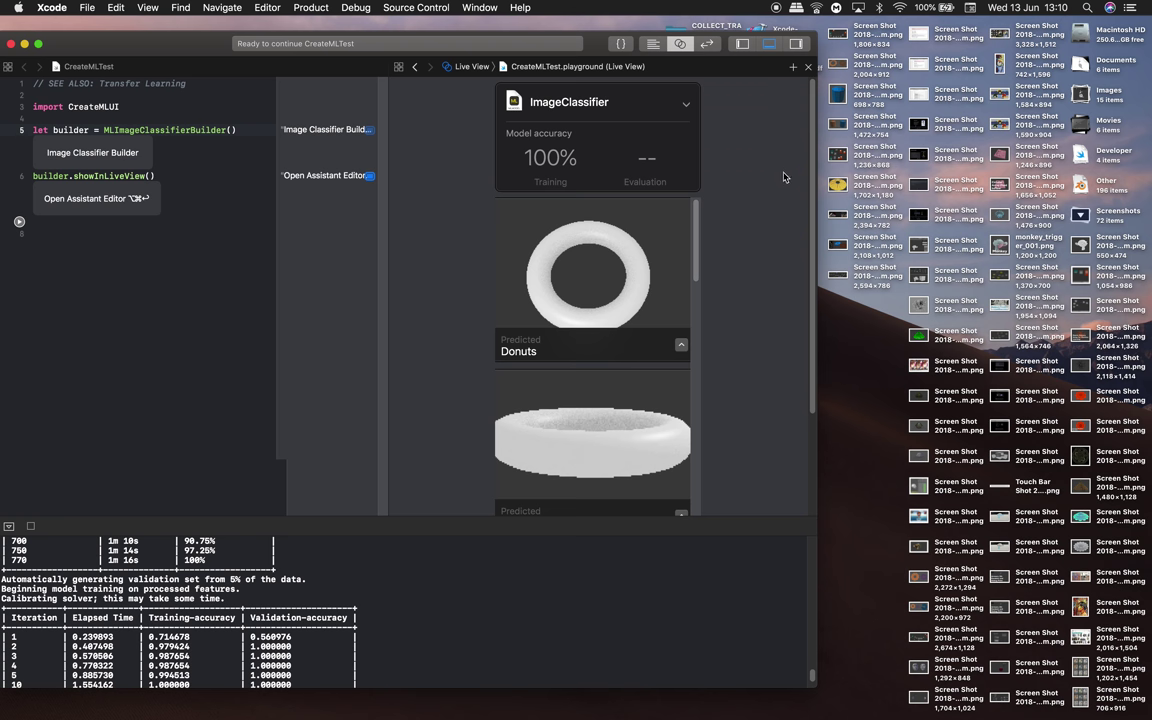
Step: Look over the ImageClassifier's author, description, license, version and save-location details, leaving them collapsed
{"action": "left_click", "coordinate": [687, 105]}
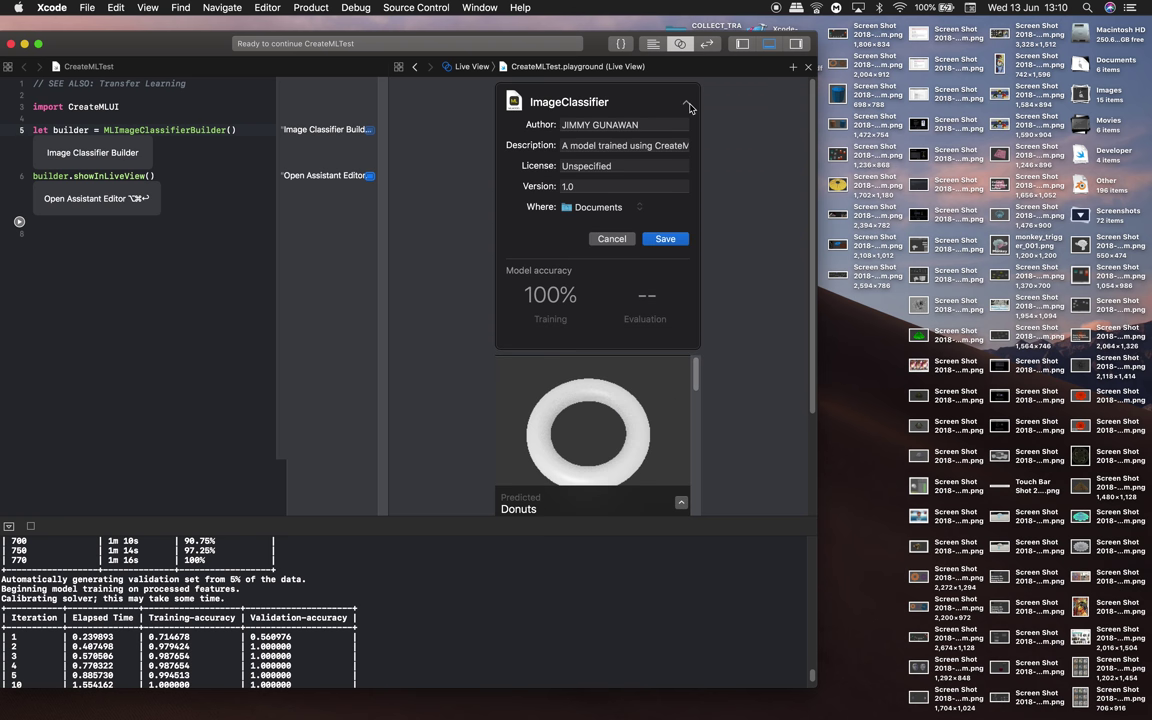
{"action": "left_click", "coordinate": [687, 105]}
{"action": "left_click", "coordinate": [687, 105]}
{"action": "left_click", "coordinate": [687, 105]}
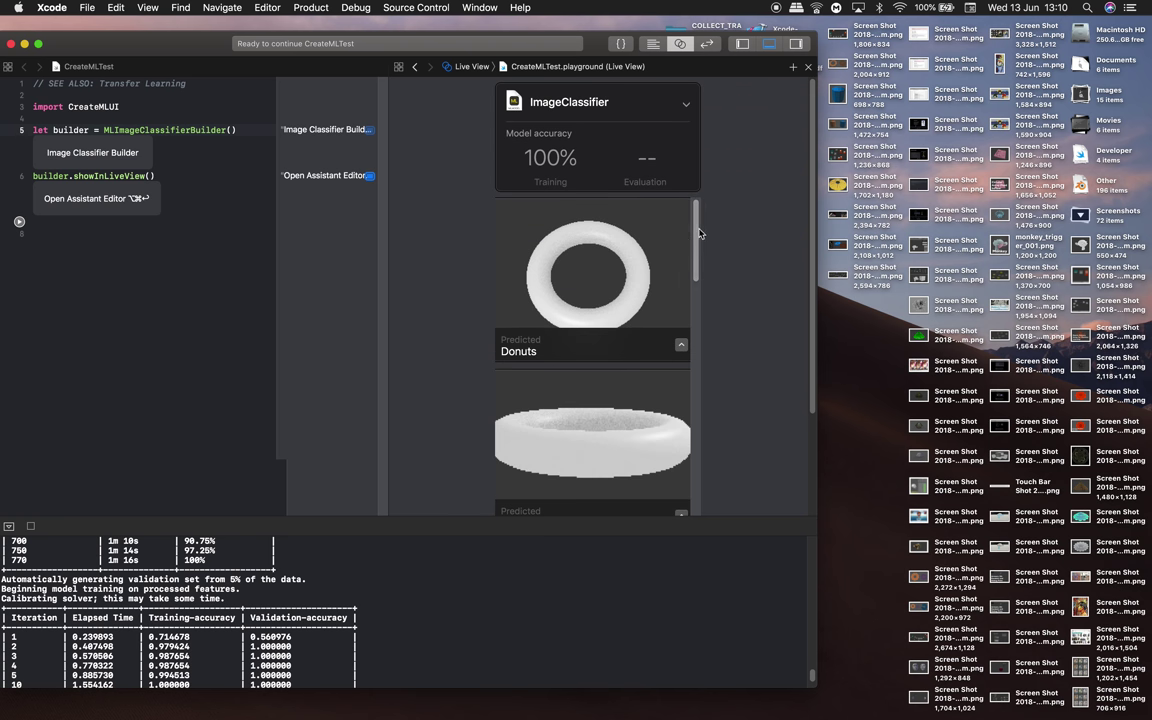
Step: Load the new monkey screenshot from the desktop into the ImageClassifier for testing
{"action": "left_click_drag", "start_coordinate": [700, 233], "coordinate": [724, 477]}
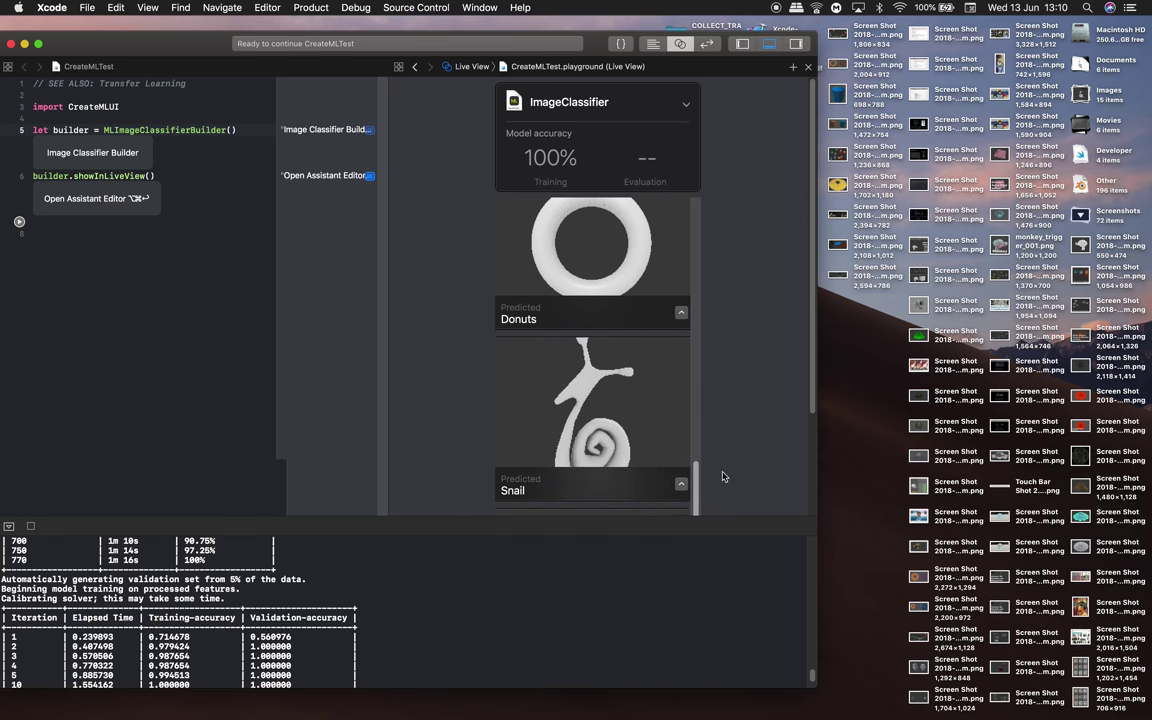
{"action": "left_click_drag", "start_coordinate": [1080, 245], "coordinate": [611, 381]}
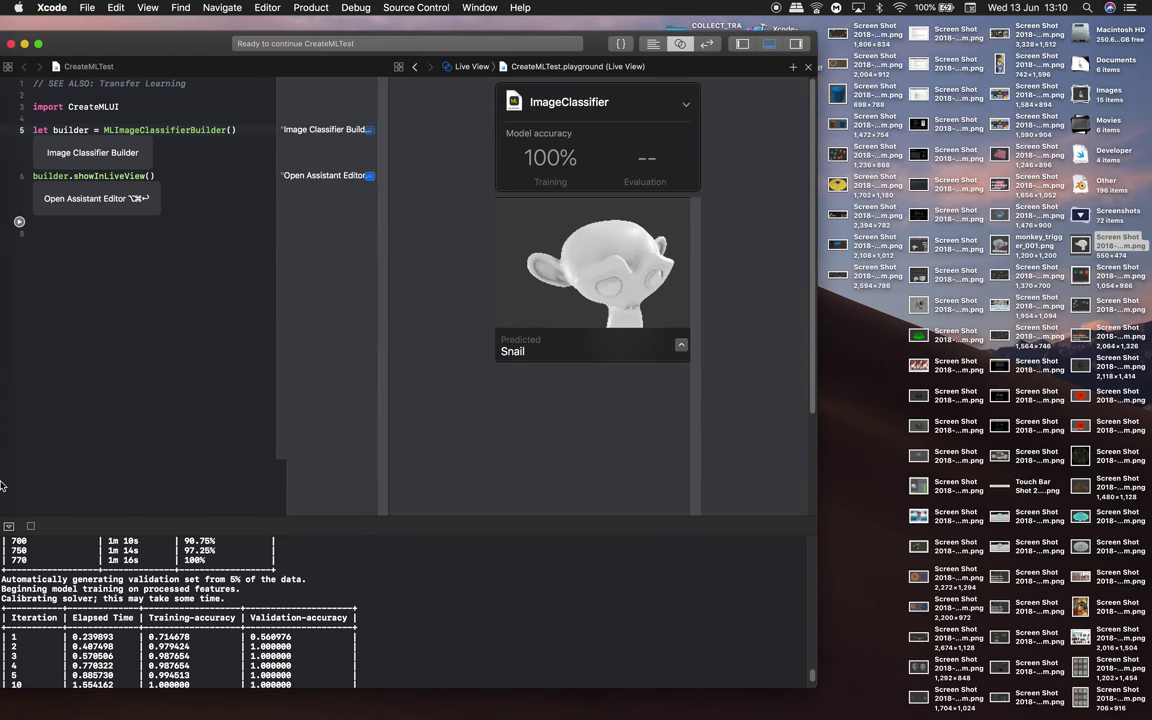
Step: Go back to Blender, render the monkey from the front in the viewport and capture a screenshot of it
{"action": "mouse_move", "coordinate": [8, 583]}
{"action": "left_click", "coordinate": [27, 526]}
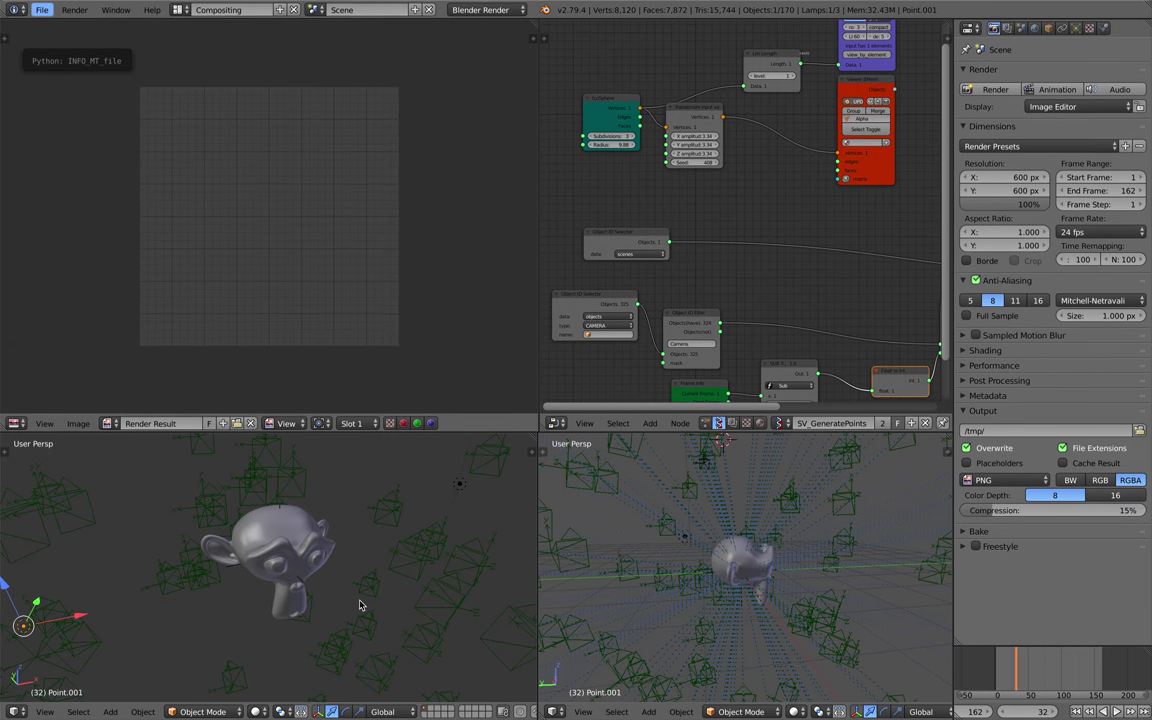
{"action": "left_click", "coordinate": [258, 711]}
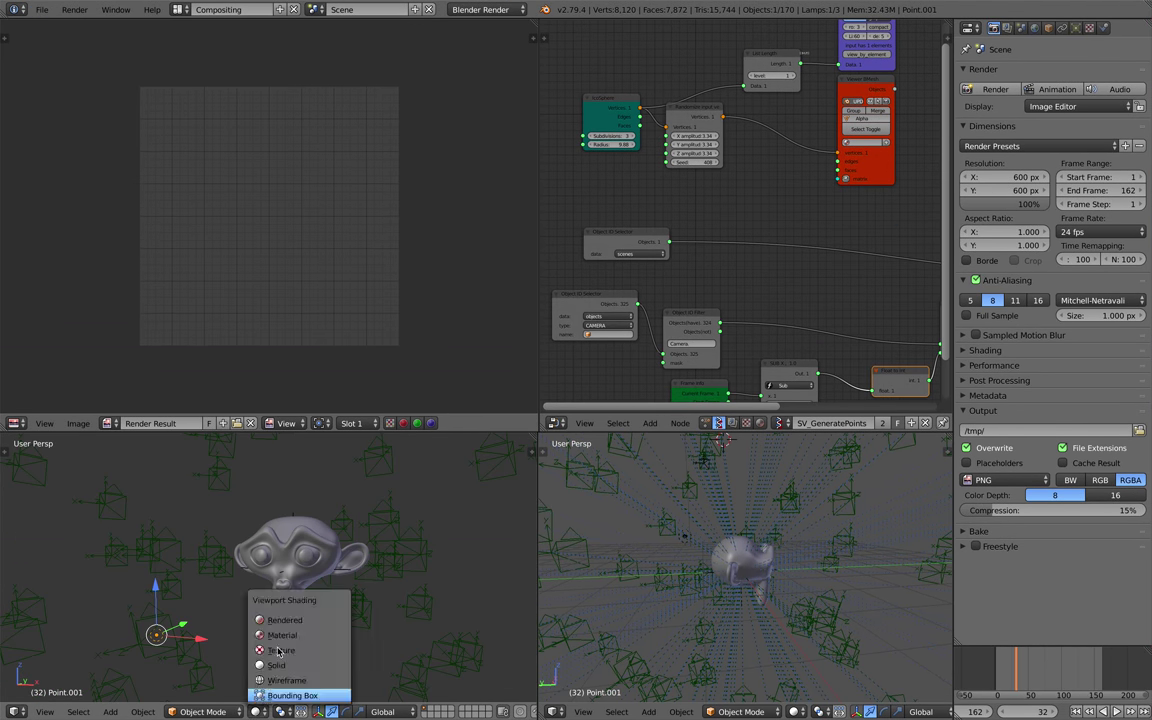
{"action": "left_click", "coordinate": [290, 688]}
{"action": "key", "text": "super+shift+4"}
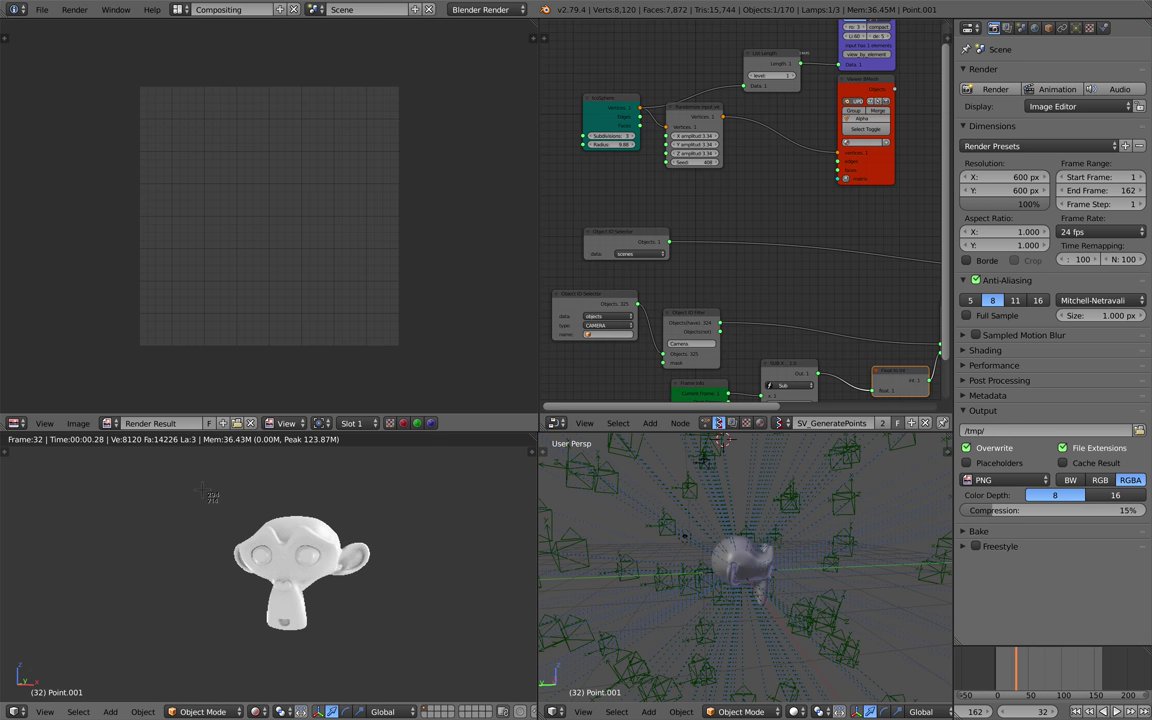
{"action": "left_click_drag", "start_coordinate": [203, 490], "coordinate": [396, 655]}
Step: Capture two more rendered monkey screenshots, one from the side and one from behind
{"action": "middle_click_drag", "start_coordinate": [378, 638], "coordinate": [319, 638]}
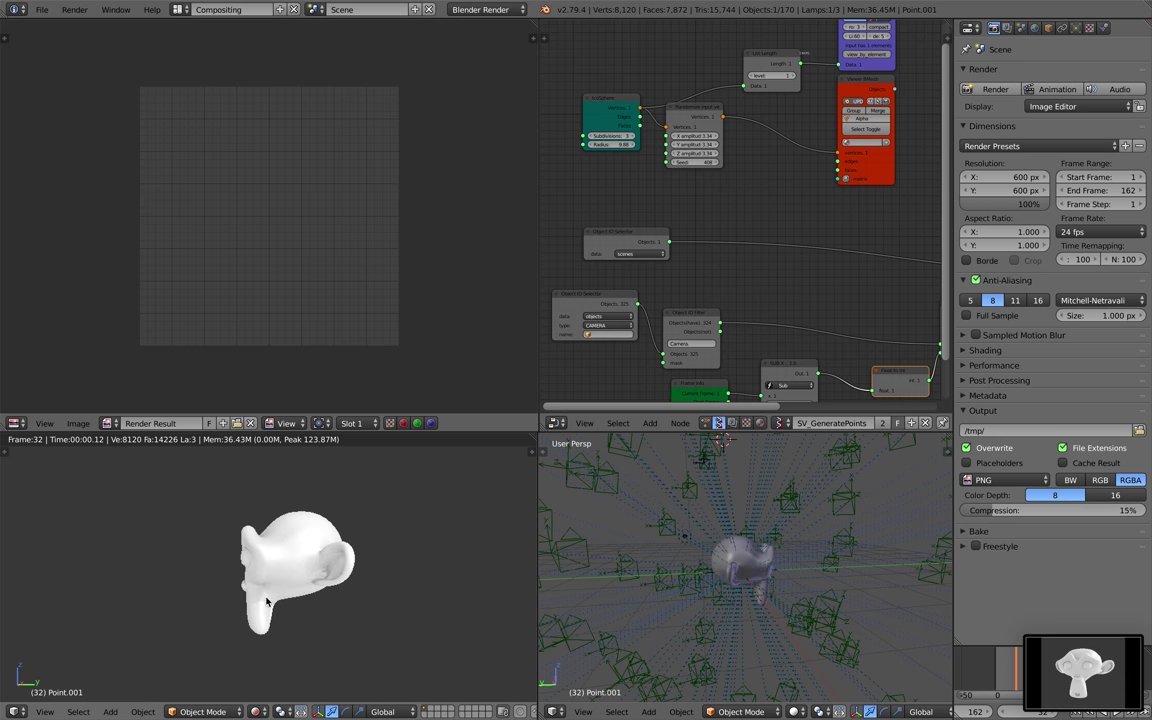
{"action": "key", "text": "super+shift+4"}
{"action": "left_click_drag", "start_coordinate": [193, 483], "coordinate": [380, 651]}
{"action": "middle_click_drag", "start_coordinate": [386, 643], "coordinate": [316, 638]}
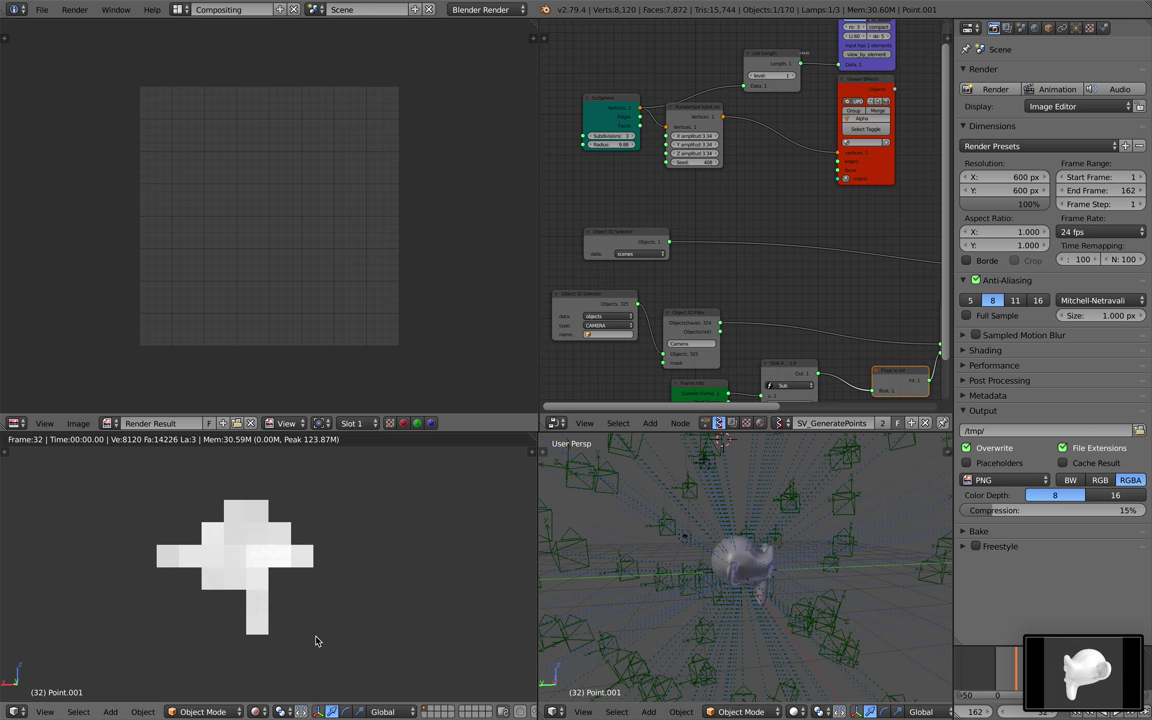
{"action": "key", "text": "super+shift+4"}
{"action": "left_click_drag", "start_coordinate": [119, 474], "coordinate": [353, 649]}
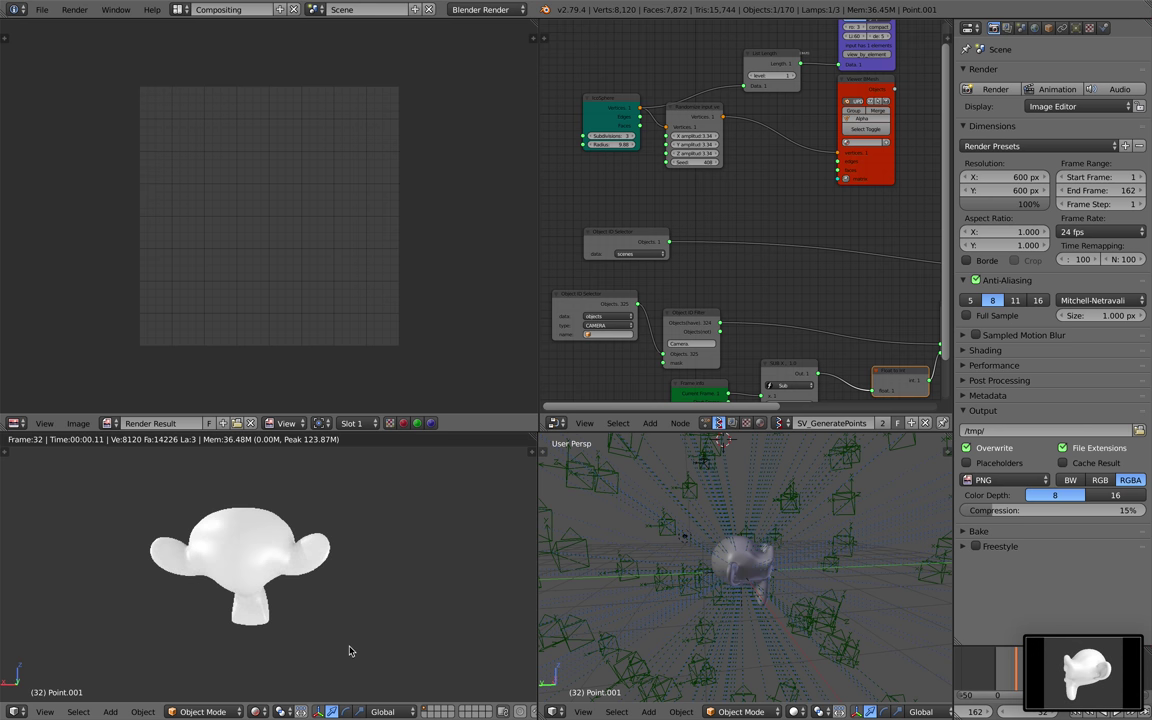
Step: Return to Xcode and load the three-quarter, front and side monkey screenshots from the desktop into the ImageClassifier together
{"action": "key", "text": "ctrl+Left"}
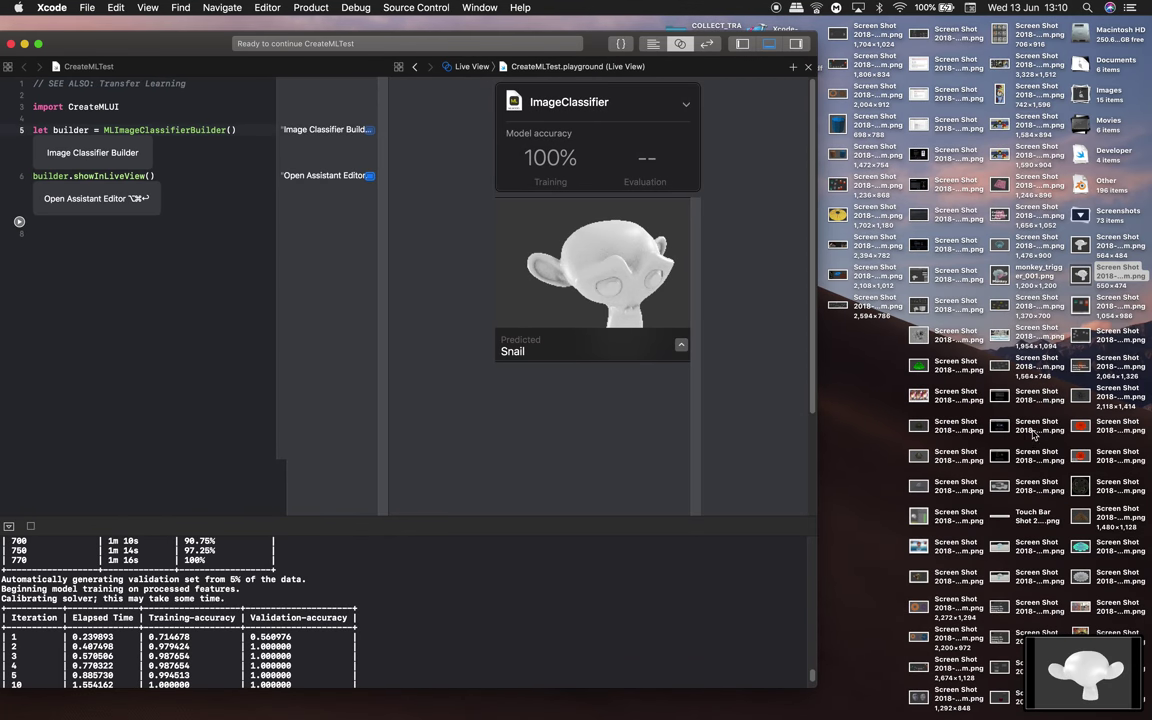
{"action": "left_click", "coordinate": [876, 426]}
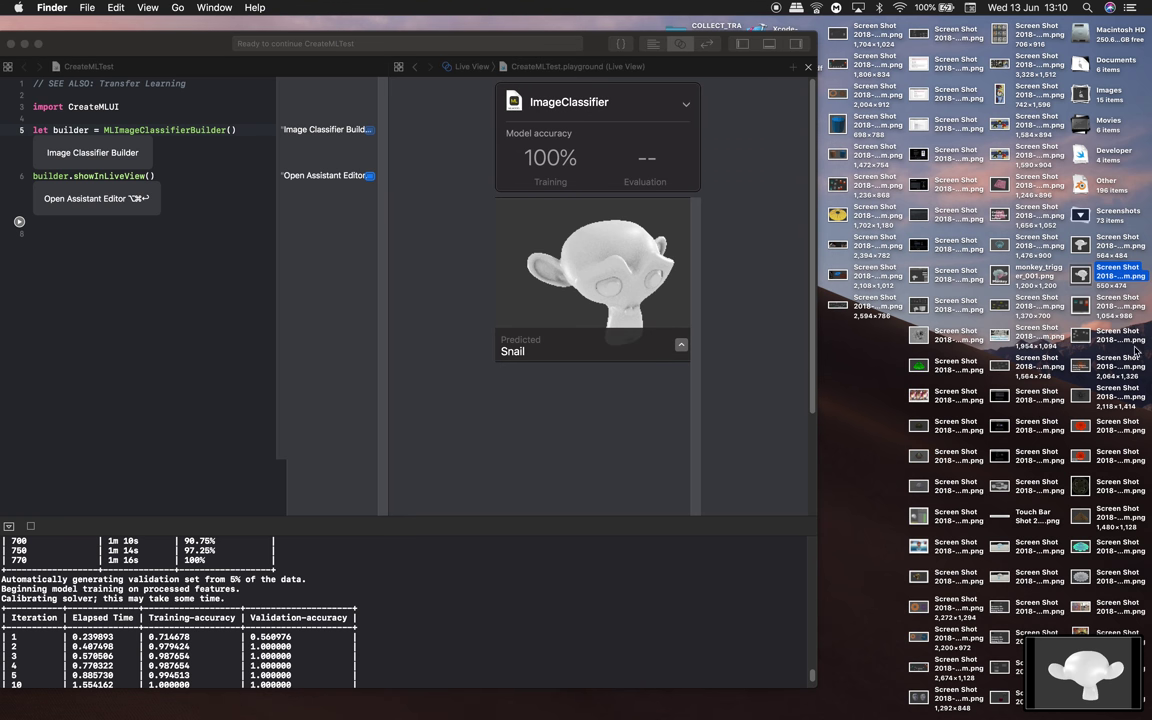
{"action": "left_click", "coordinate": [1104, 315]}
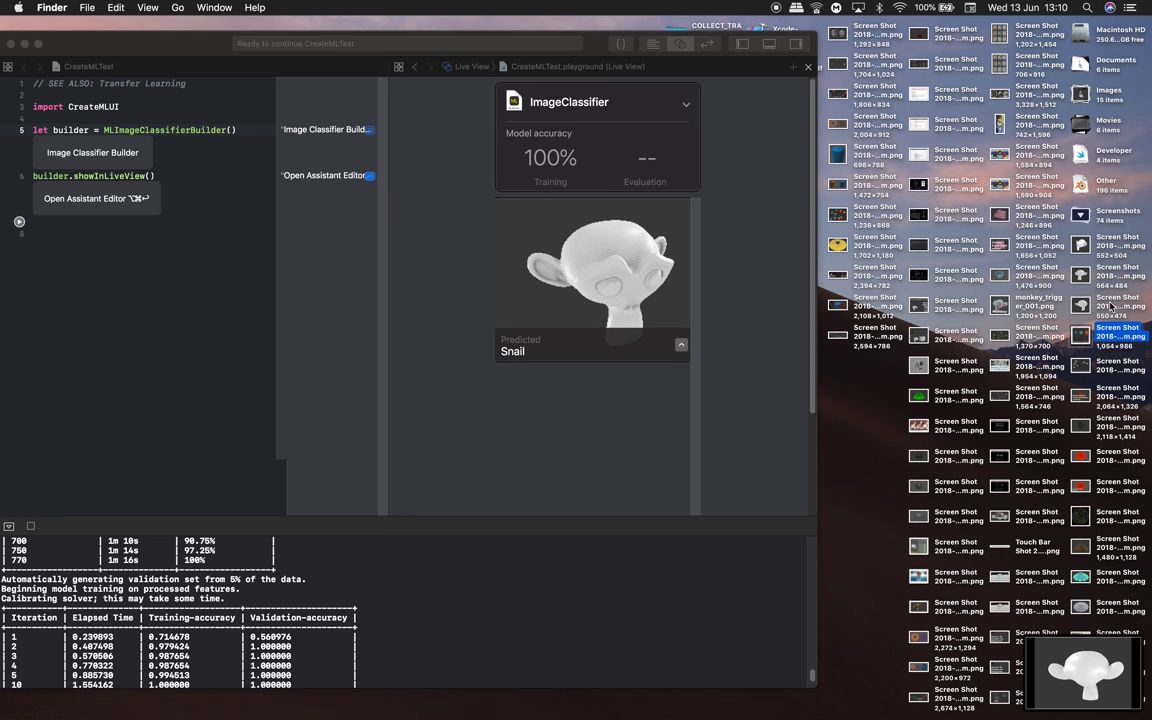
{"action": "left_click", "coordinate": [1112, 301]}
{"action": "left_click", "coordinate": [1111, 277], "text": "shift"}
{"action": "left_click_drag", "start_coordinate": [1108, 246], "coordinate": [630, 418]}
Step: Review the predicted label of each of the three monkey screenshots in the ImageClassifier results
{"action": "scroll", "coordinate": [630, 420], "scroll_direction": "down", "scroll_amount": 2}
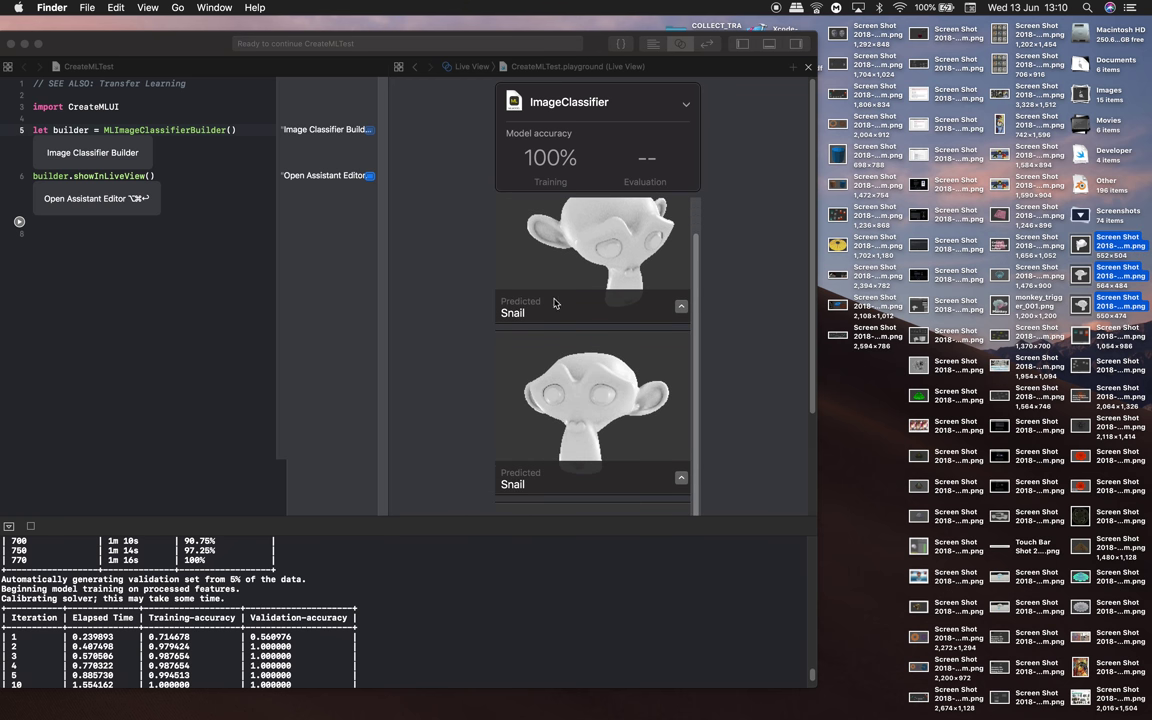
{"action": "scroll", "coordinate": [569, 417], "scroll_direction": "down", "scroll_amount": 1}
{"action": "left_click", "coordinate": [697, 462]}
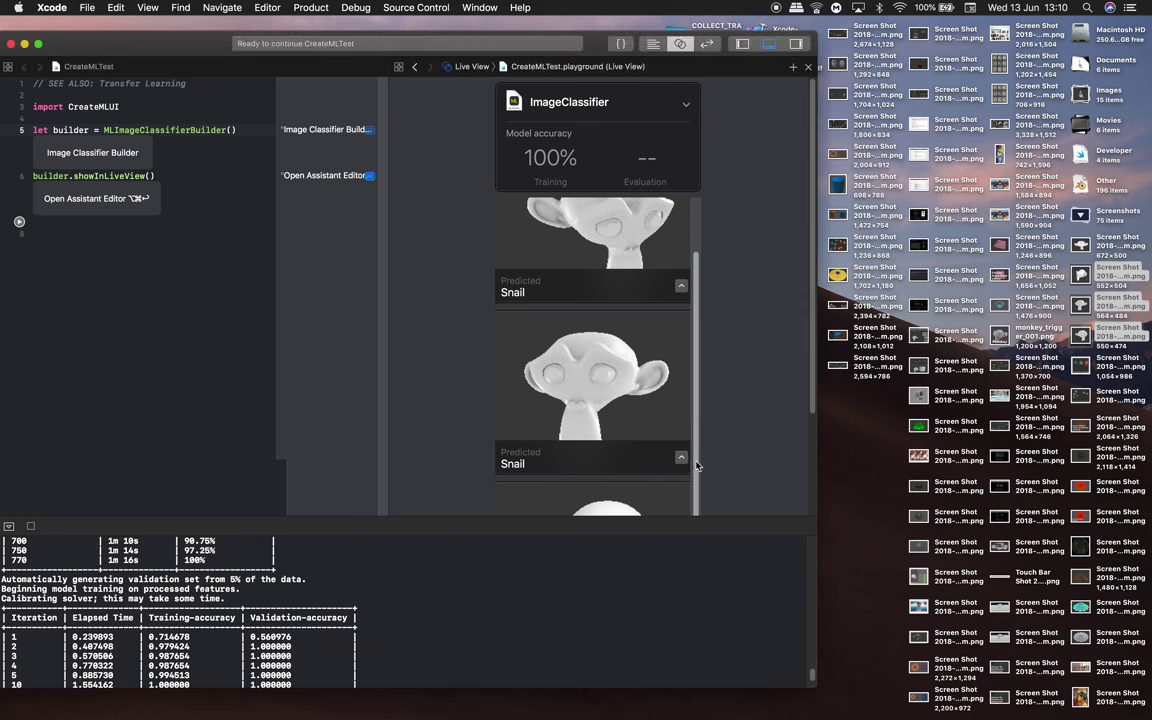
{"action": "left_click_drag", "start_coordinate": [811, 411], "coordinate": [811, 446]}
{"action": "scroll", "coordinate": [812, 447], "scroll_direction": "down", "scroll_amount": 3}
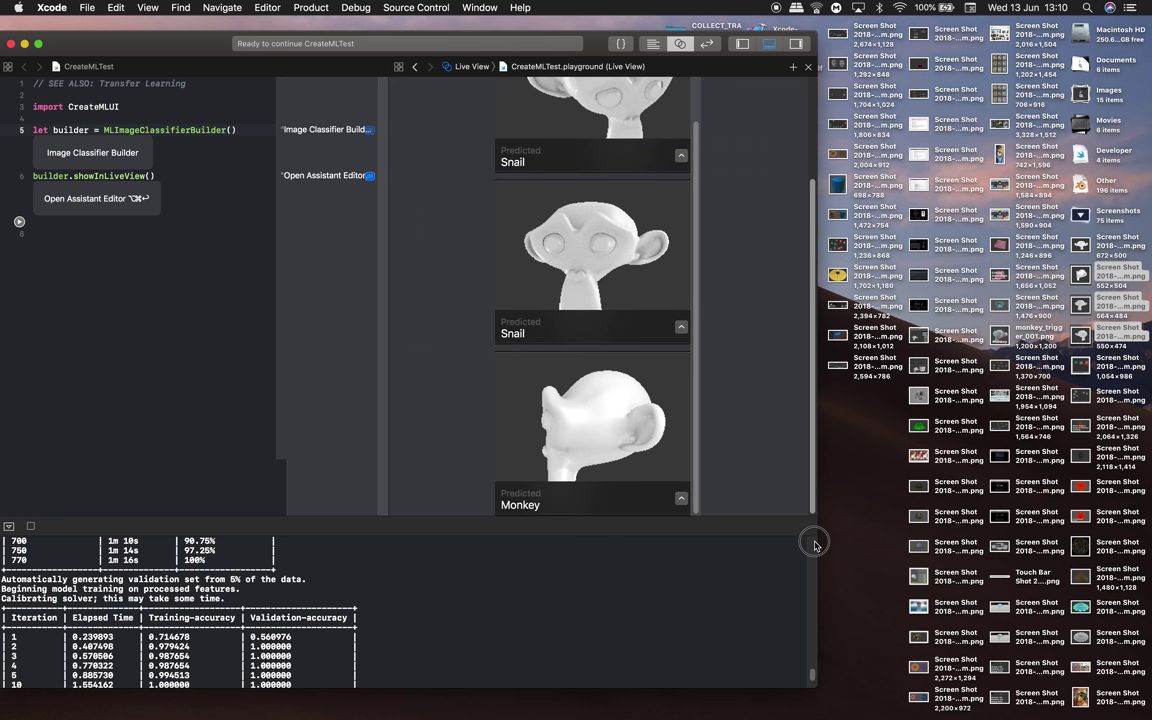
{"action": "scroll", "coordinate": [805, 453], "scroll_direction": "up", "scroll_amount": 5}
{"action": "scroll", "coordinate": [805, 453], "scroll_direction": "down", "scroll_amount": 5}
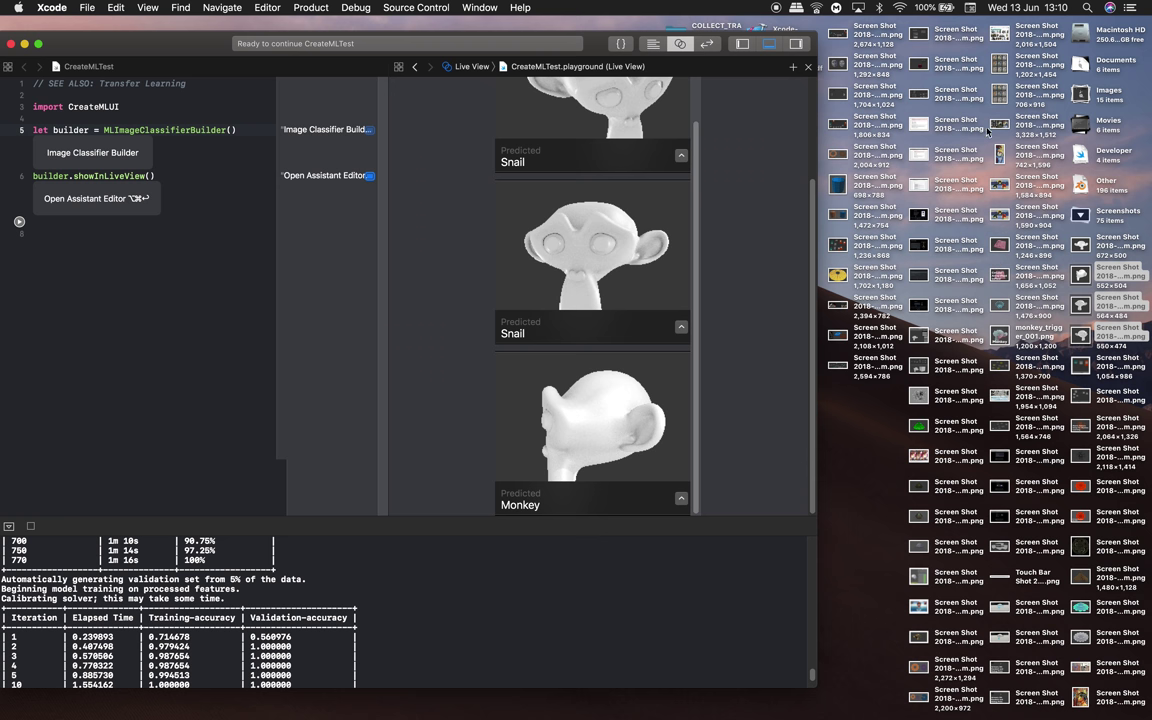
Step: Collapse the desktop's Screenshots stack, reopen the COLLECT_TRAINING_DATA folder and select its TEST folder
{"action": "left_click", "coordinate": [880, 481]}
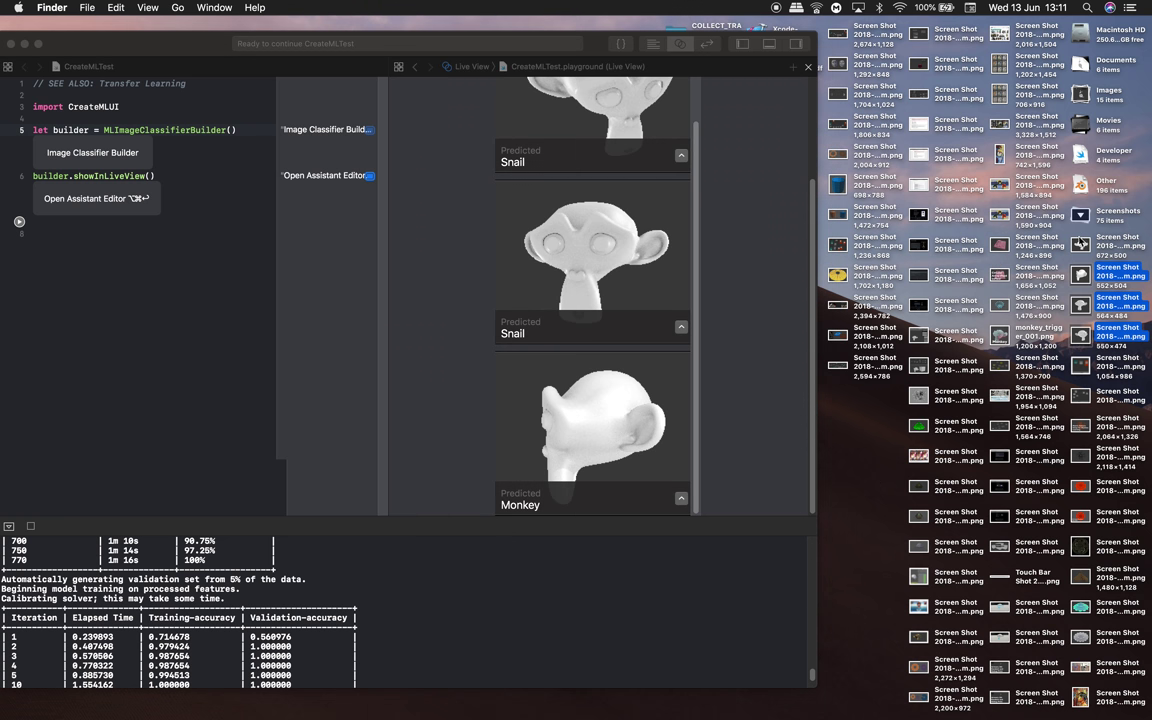
{"action": "left_click", "coordinate": [1081, 216]}
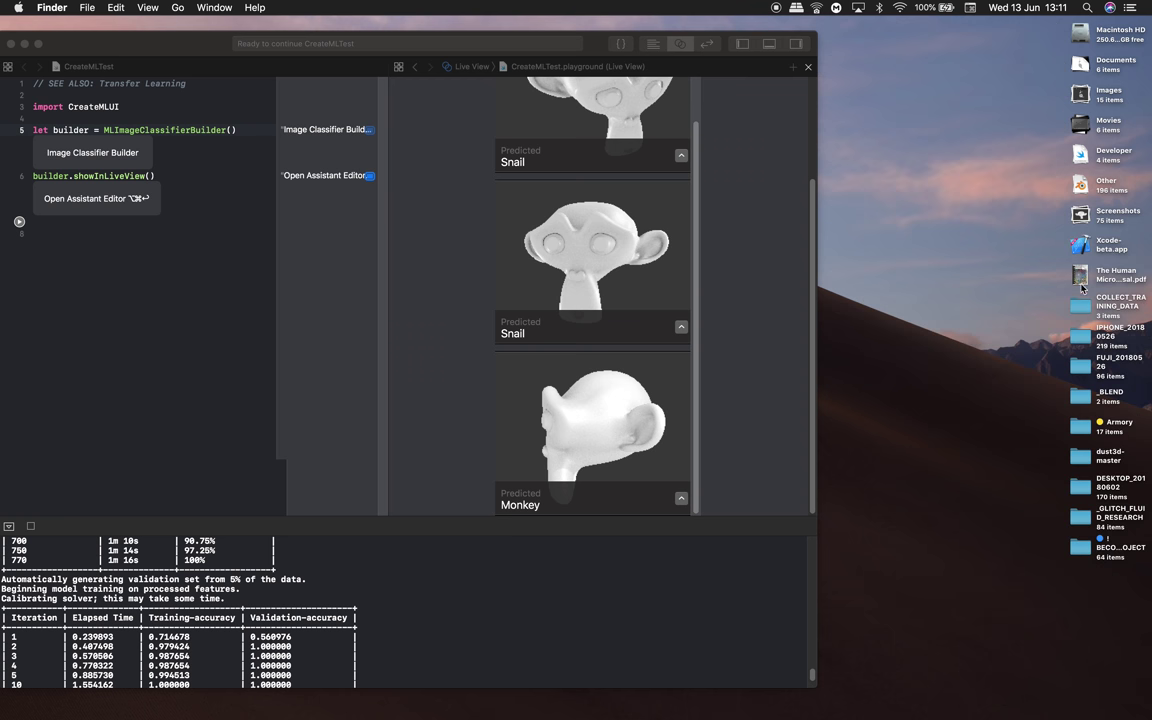
{"action": "double_click", "coordinate": [1080, 305]}
{"action": "left_click", "coordinate": [875, 295]}
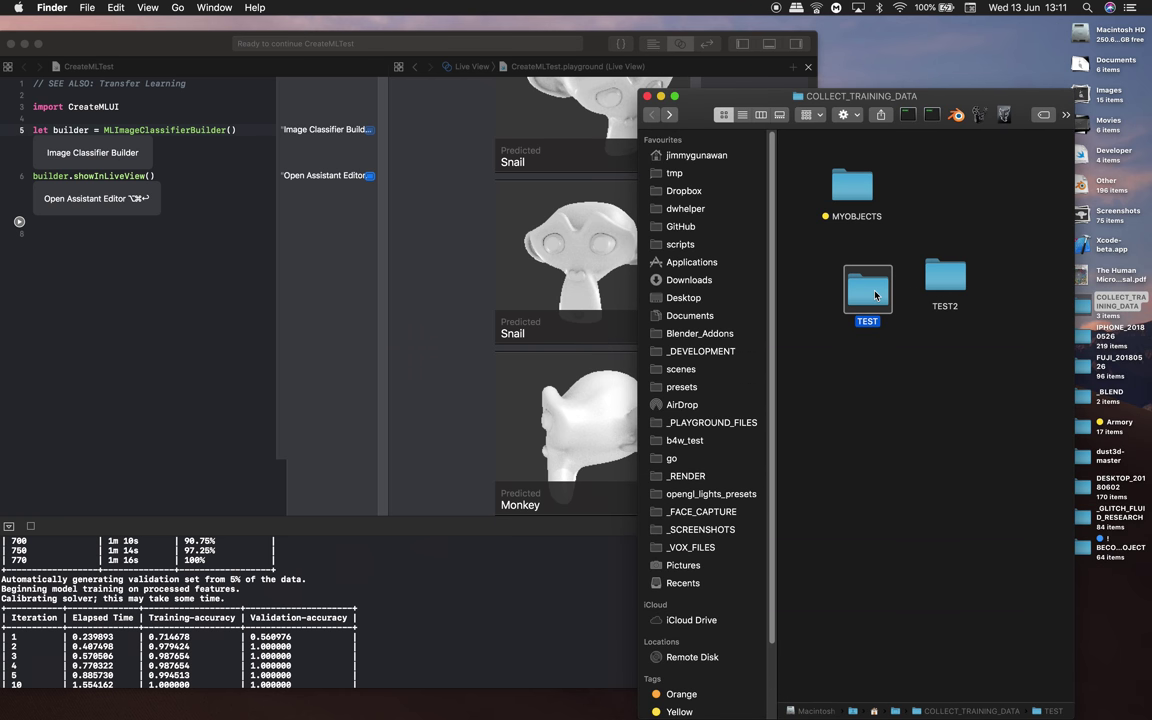
Step: Load all the screenshots in the TEST folder into the ImageClassifier and review the predicted labels of the teapot and monkey images
{"action": "double_click", "coordinate": [875, 295]}
{"action": "key", "text": "super+a"}
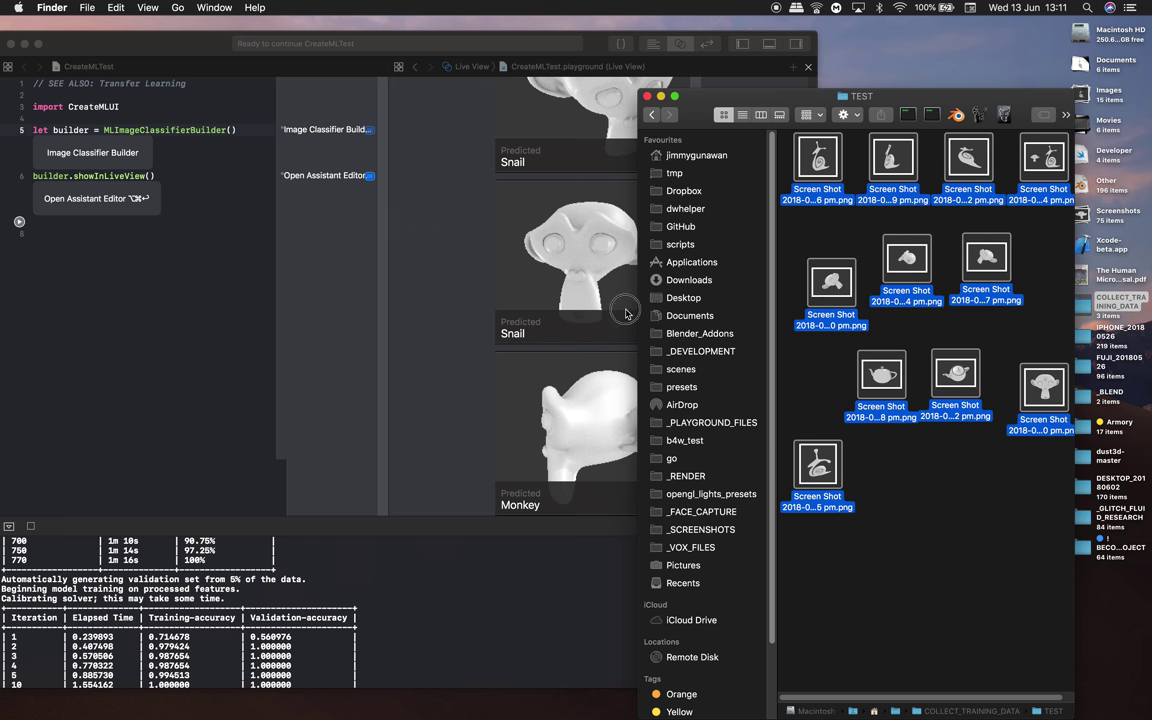
{"action": "left_click_drag", "start_coordinate": [626, 314], "coordinate": [555, 308]}
{"action": "left_click", "coordinate": [571, 305]}
{"action": "scroll", "coordinate": [571, 305], "scroll_direction": "up", "scroll_amount": 2}
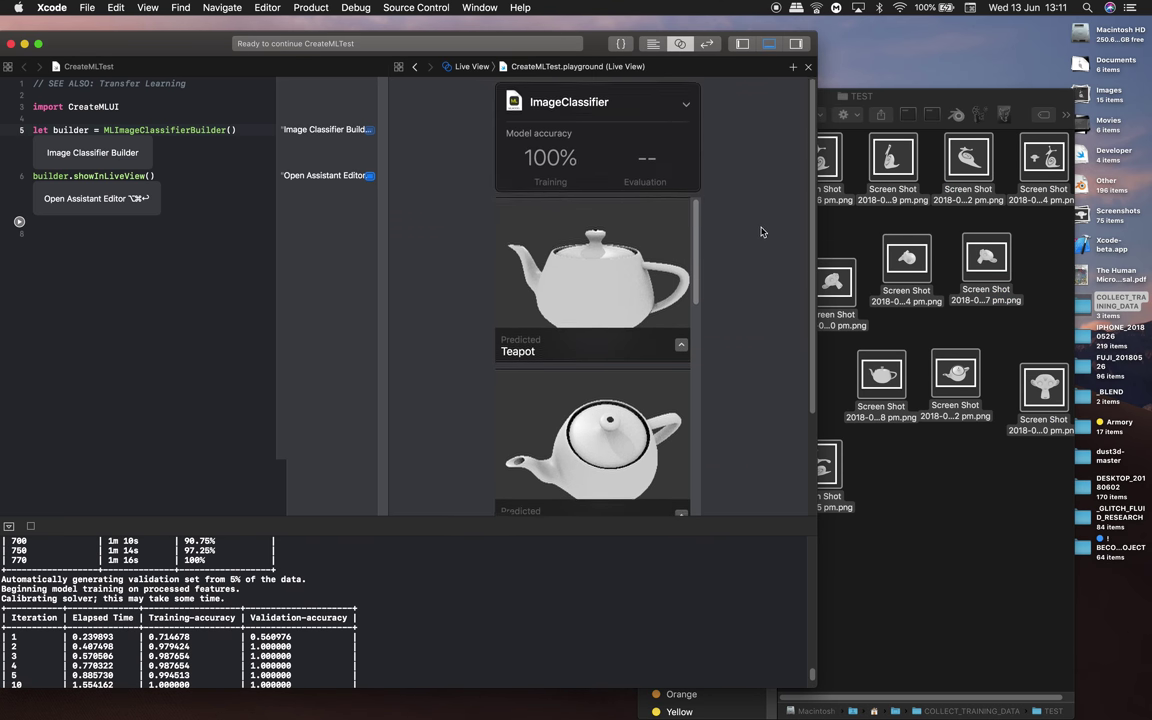
{"action": "scroll", "coordinate": [700, 257], "scroll_direction": "down", "scroll_amount": 8}
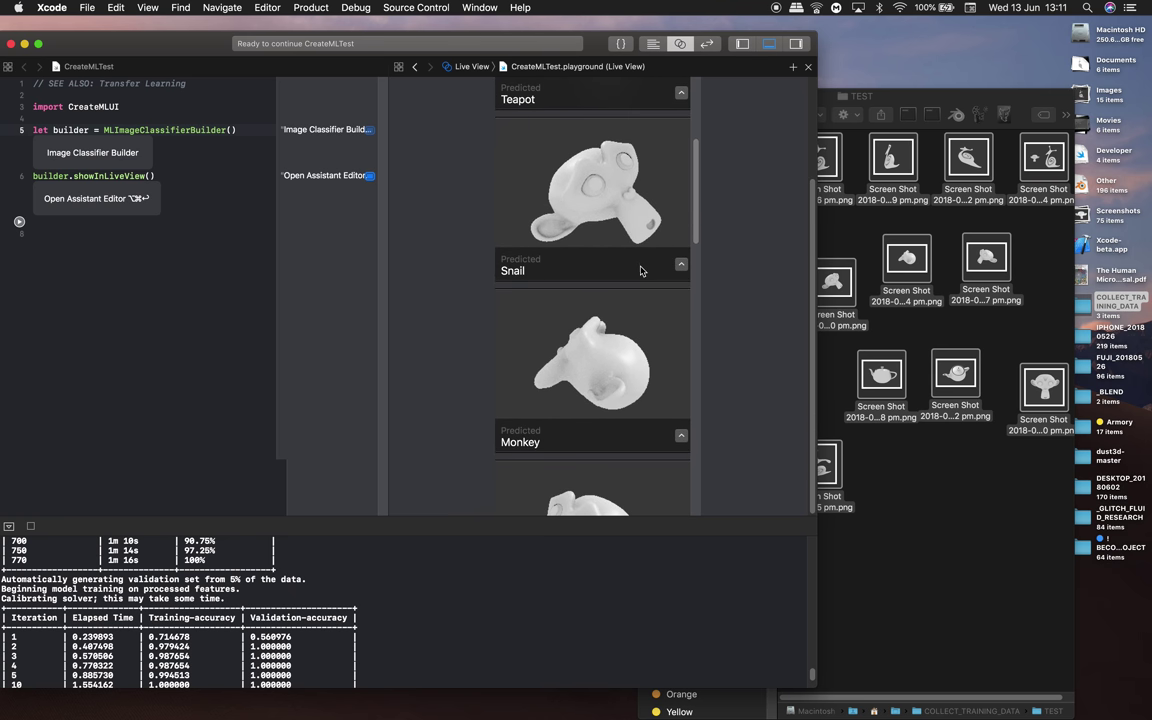
{"action": "scroll", "coordinate": [630, 250], "scroll_direction": "down", "scroll_amount": 2}
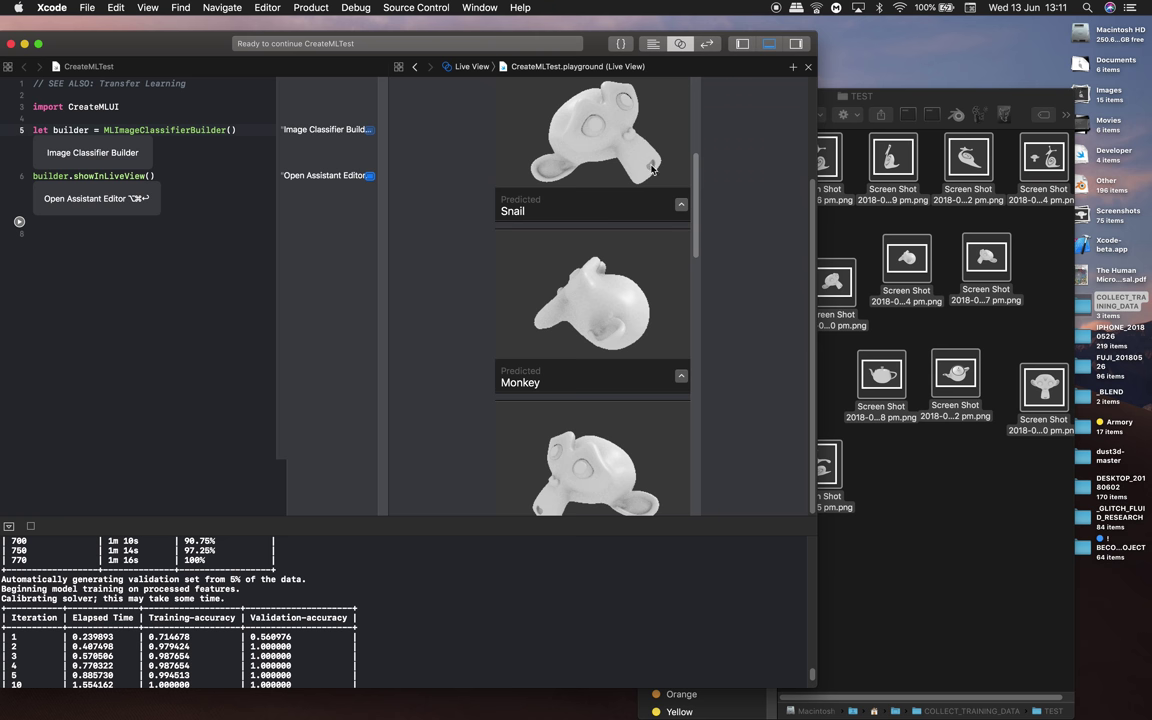
{"action": "scroll", "coordinate": [692, 165], "scroll_direction": "up", "scroll_amount": 3}
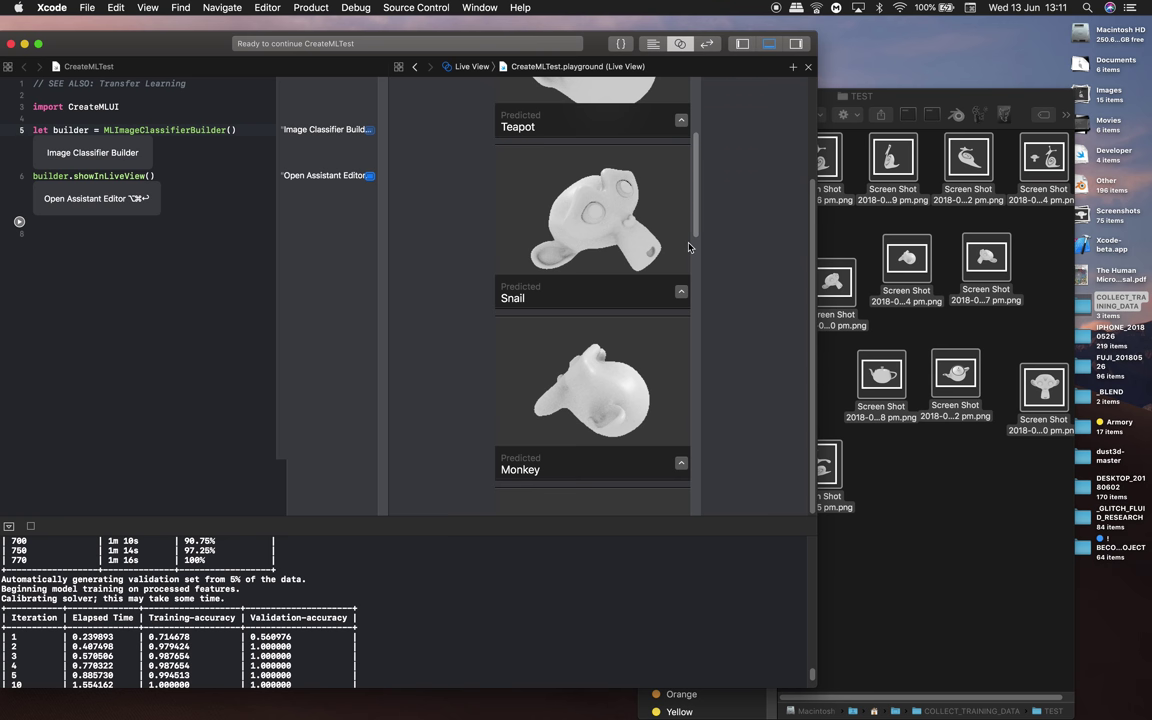
Step: Go back to the COLLECT_TRAINING_DATA folder in Finder and shift the Finder and Xcode windows slightly up and to the right
{"action": "left_click", "coordinate": [869, 328]}
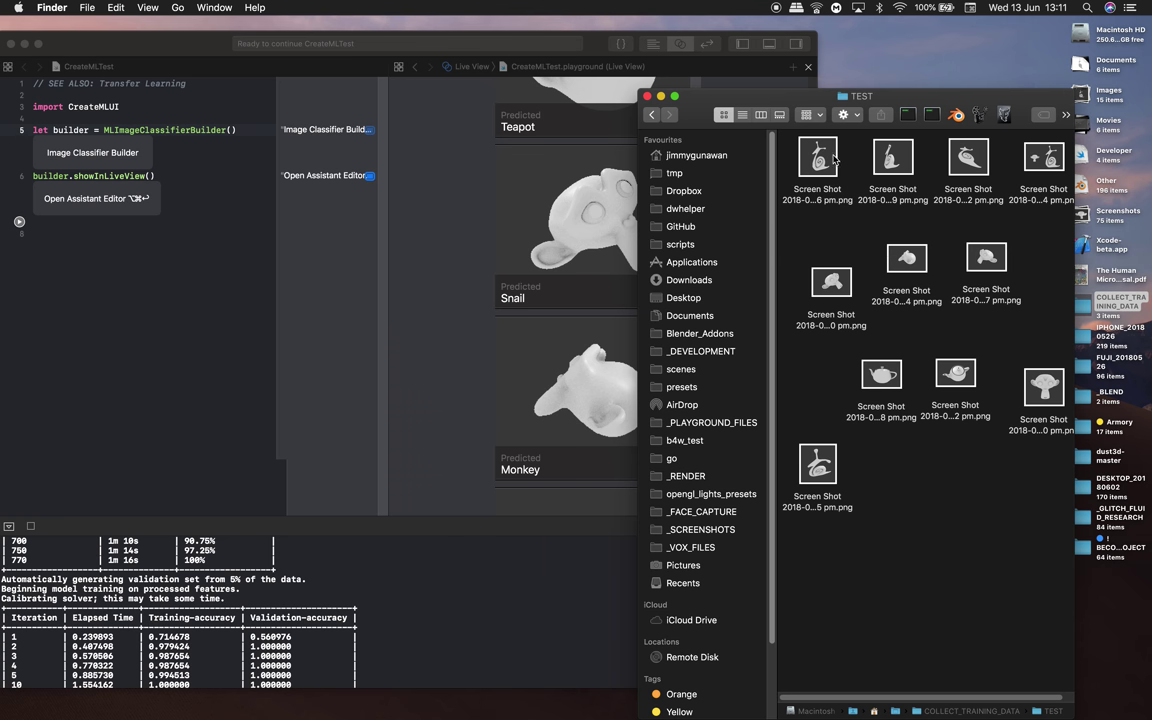
{"action": "left_click", "coordinate": [651, 114]}
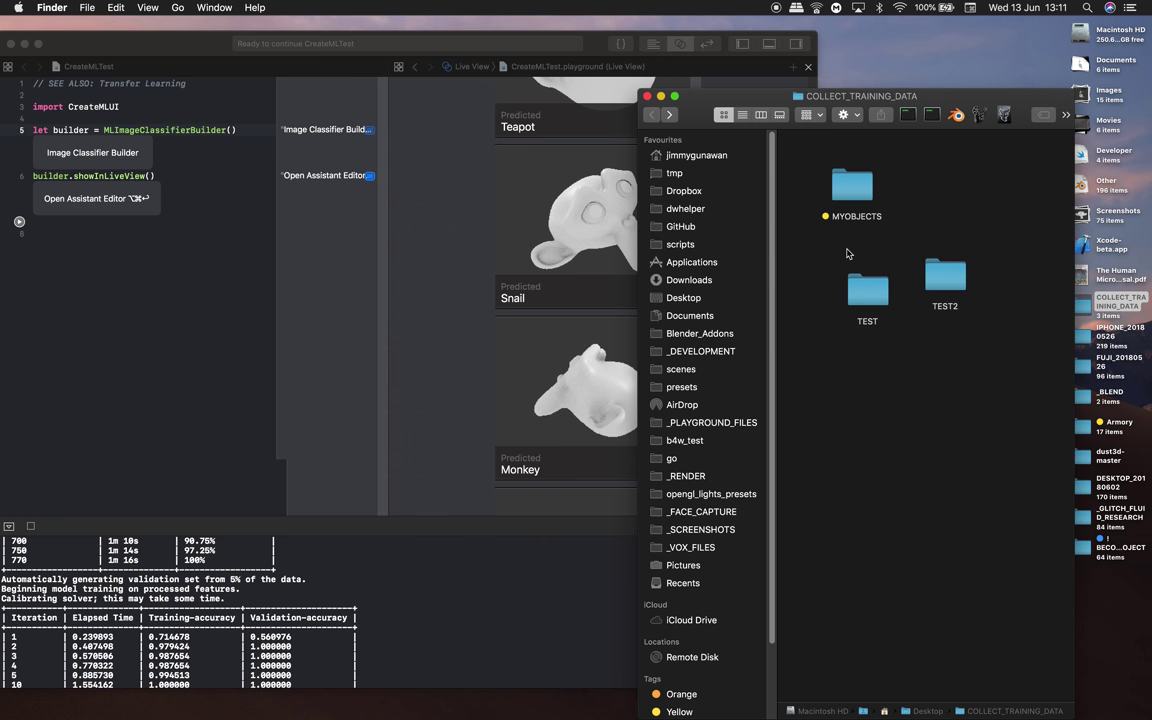
{"action": "left_click_drag", "start_coordinate": [652, 100], "coordinate": [661, 74]}
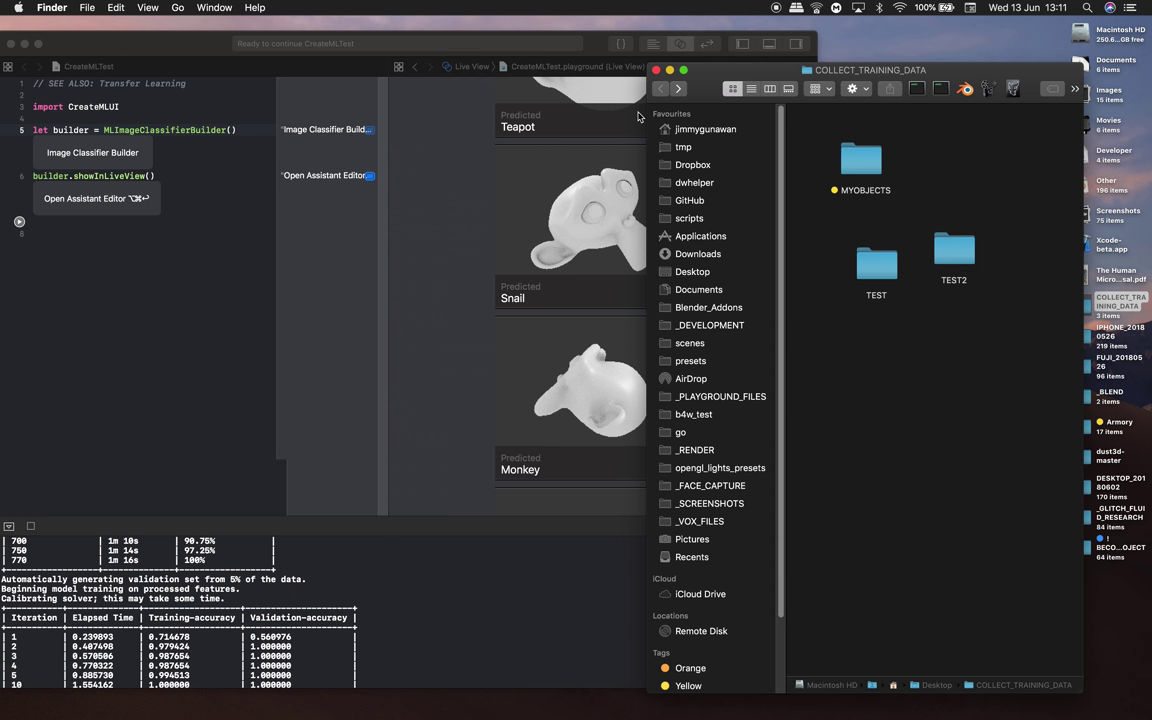
{"action": "left_click_drag", "start_coordinate": [601, 43], "coordinate": [608, 38]}
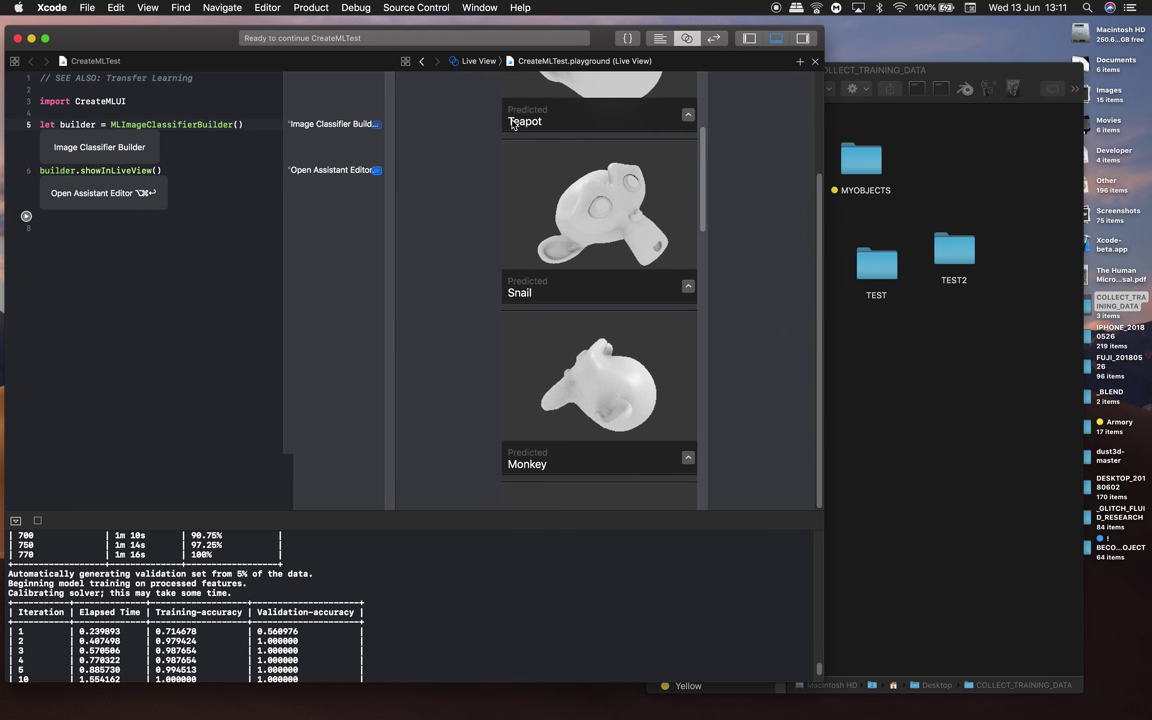
{"action": "left_click_drag", "start_coordinate": [200, 42], "coordinate": [208, 38]}
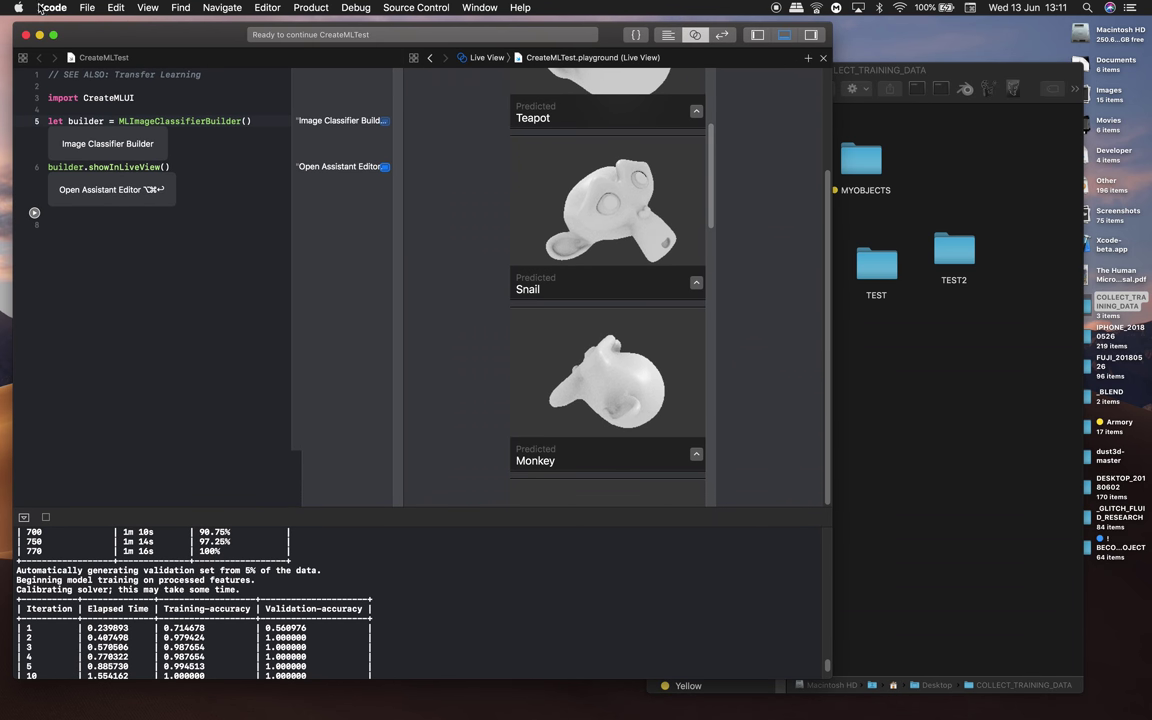